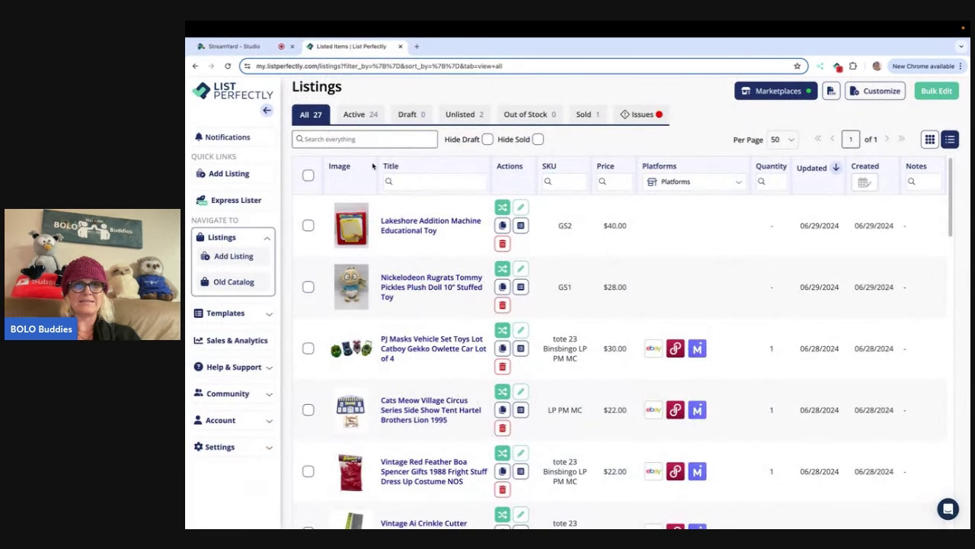
- Start an Express Lister listing and upload the seven elephant and pig plush photos from the Desktop, beginning with IMG_7716.HEIC
click(243, 204)
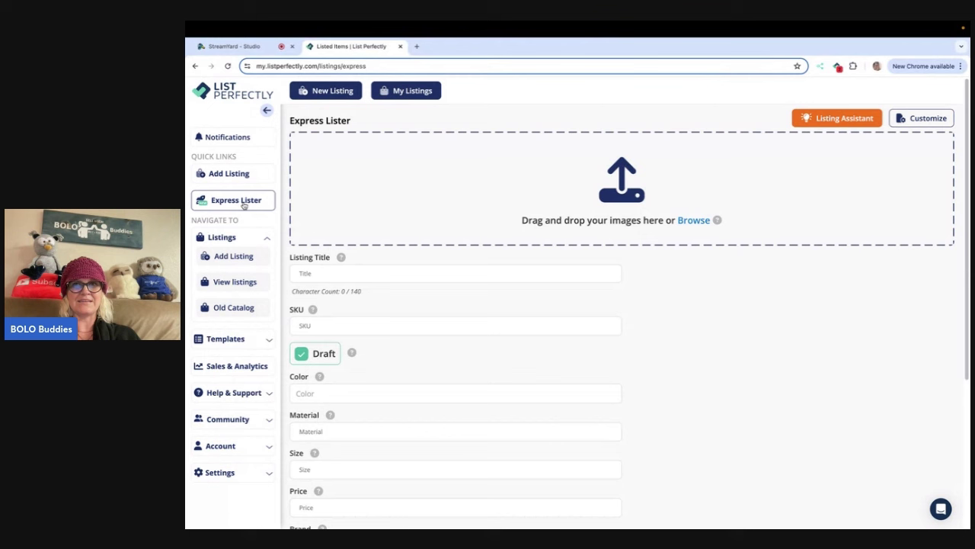
click(694, 220)
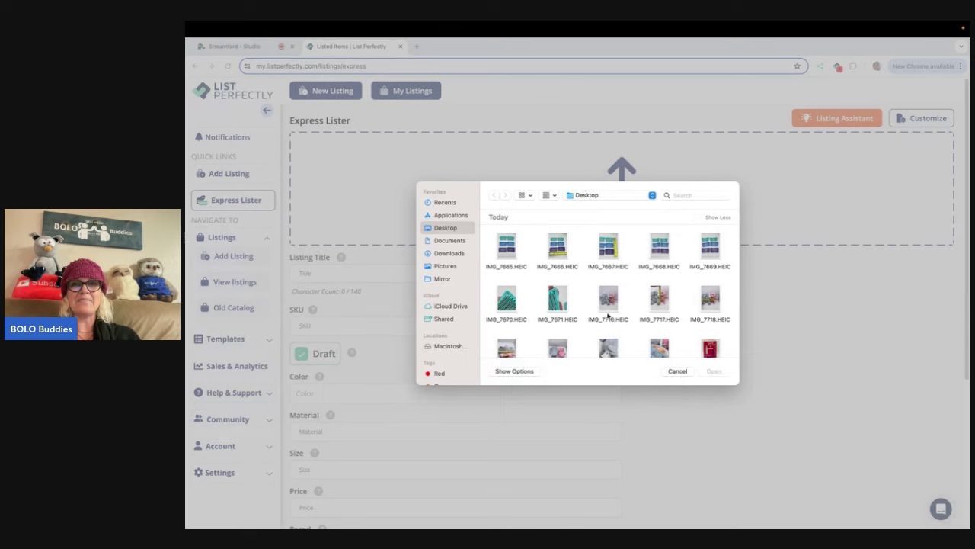
click(608, 308)
super+click(661, 303)
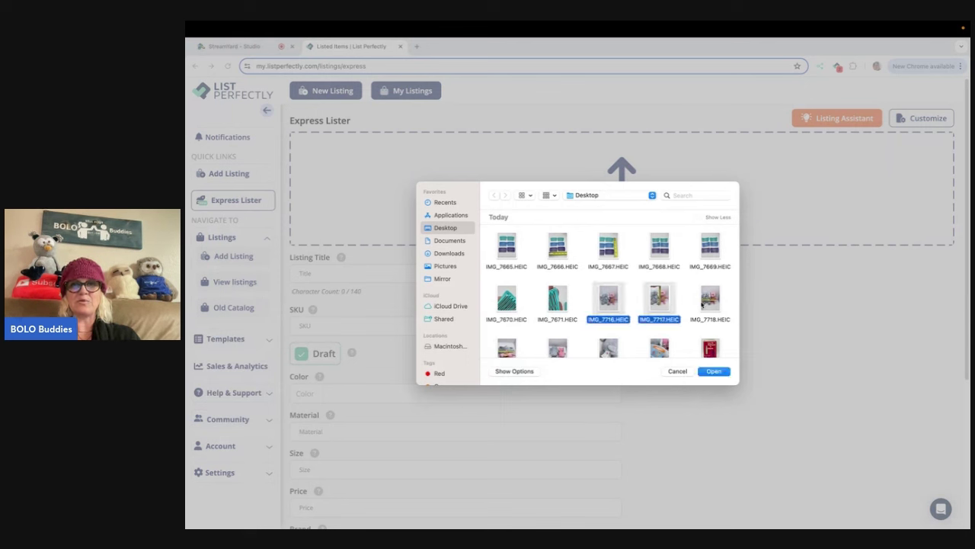
super+click(712, 303)
super+click(507, 349)
super+click(558, 348)
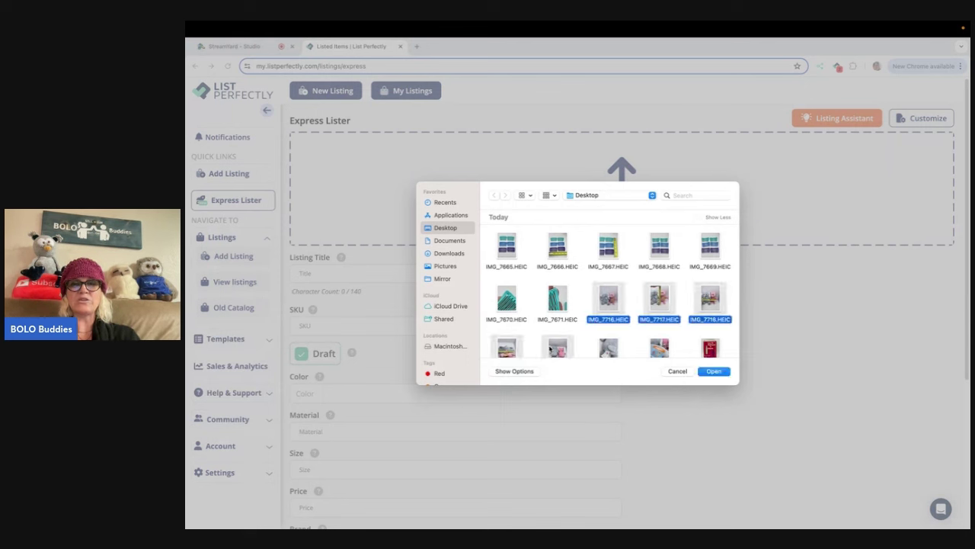
super+click(608, 347)
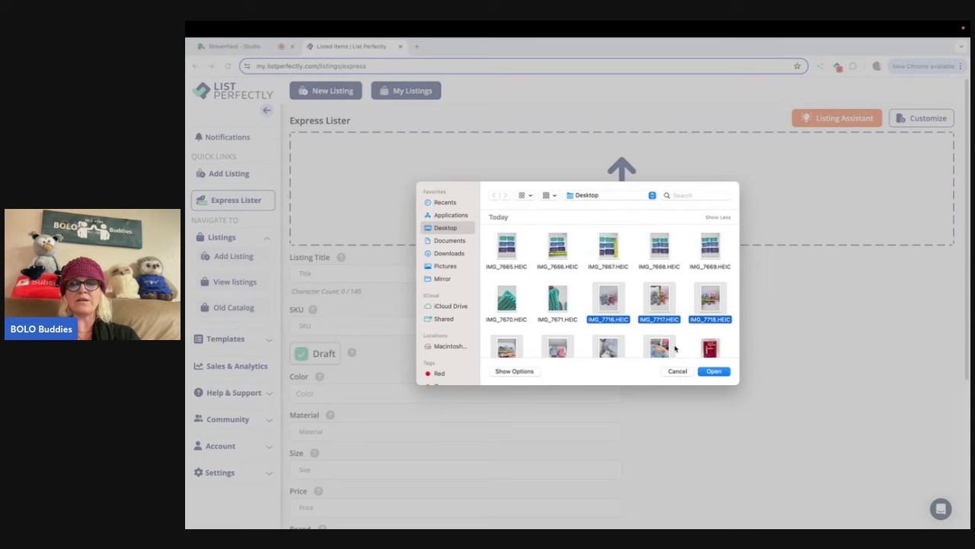
click(713, 371)
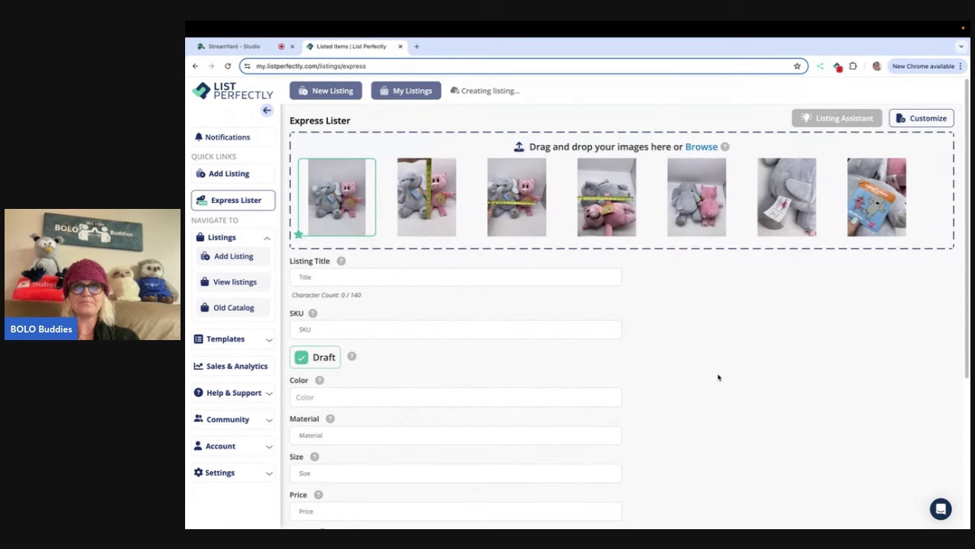
- Generate the listing details from the uploaded photos with Listing Assistant, keeping the "Just the facts" style
mouse_move(792, 214)
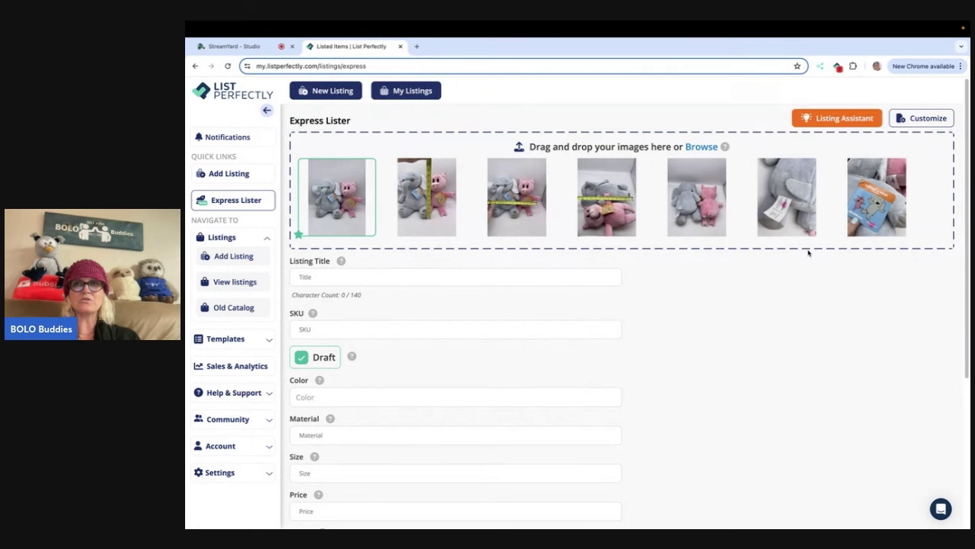
click(843, 118)
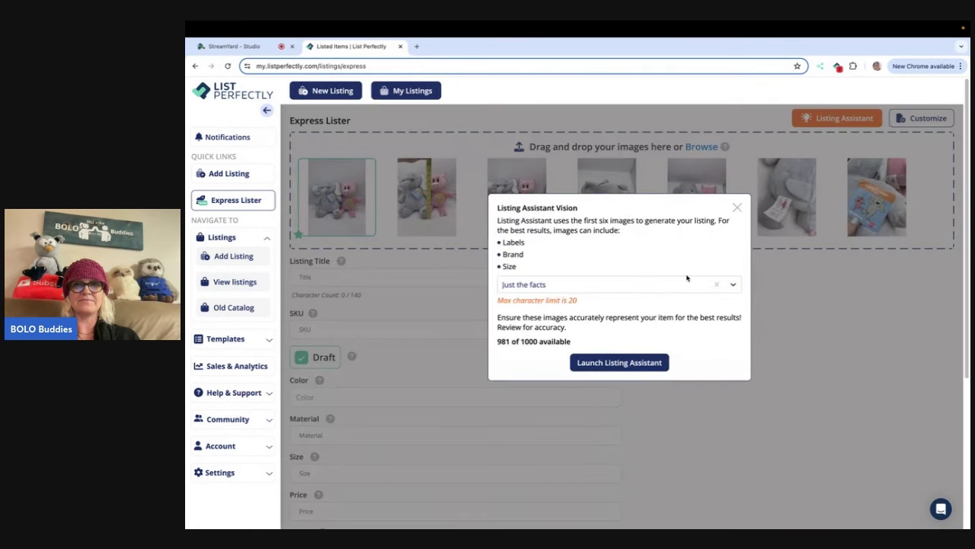
click(733, 285)
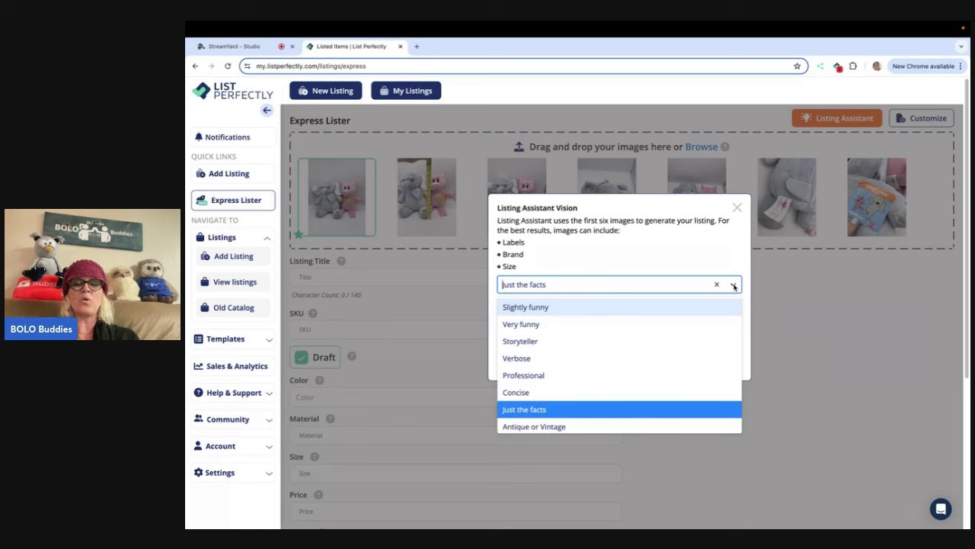
click(734, 286)
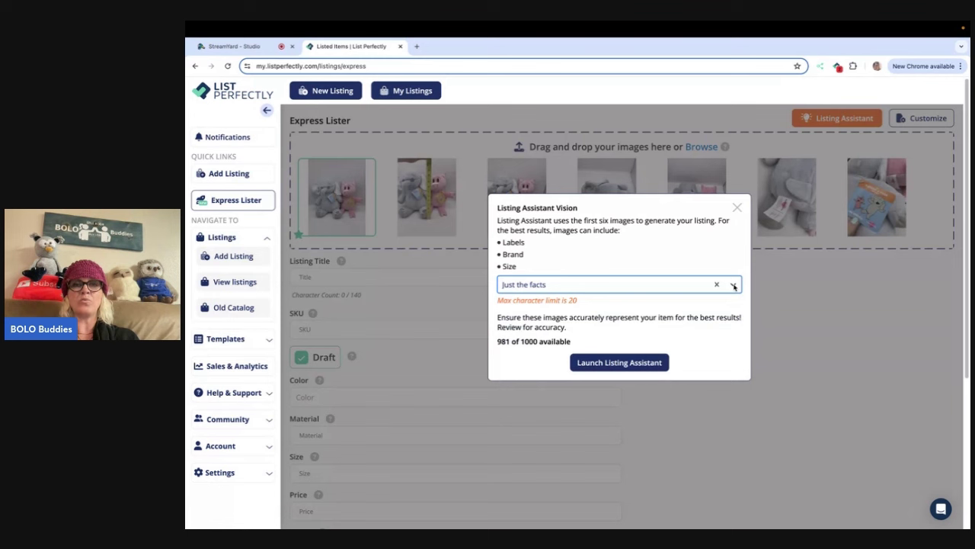
click(634, 364)
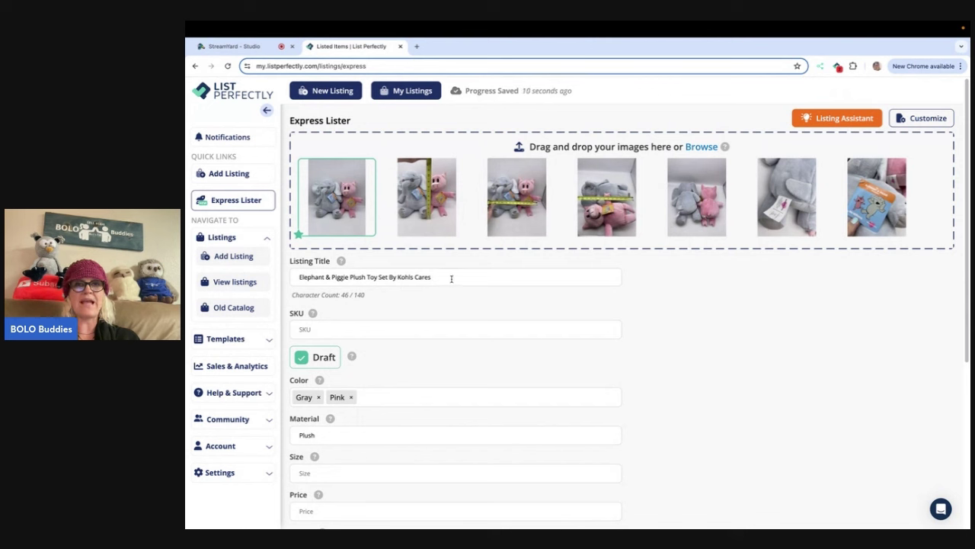
- Append "Stuffed Animals" to the end of the generated listing title
click(450, 276)
text(Stuf)
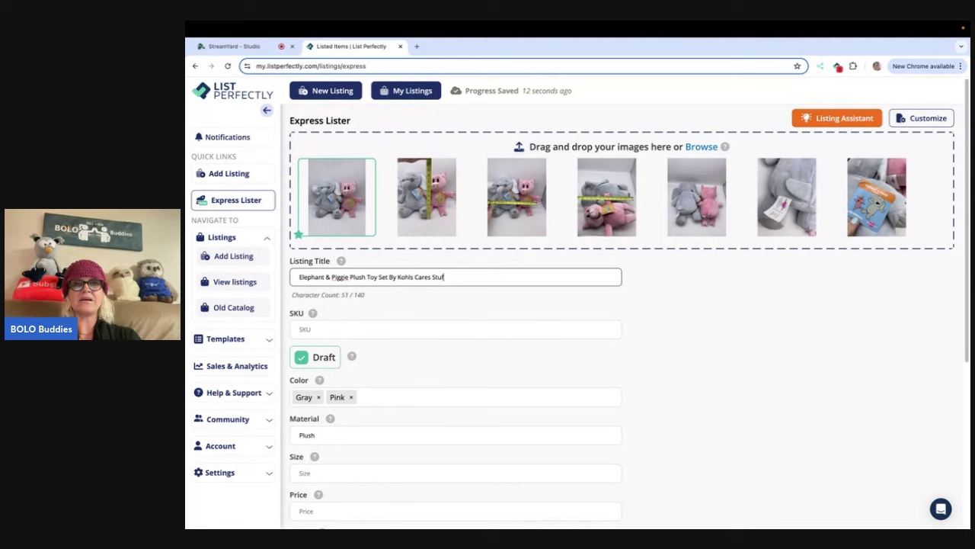
text(fed Animals)
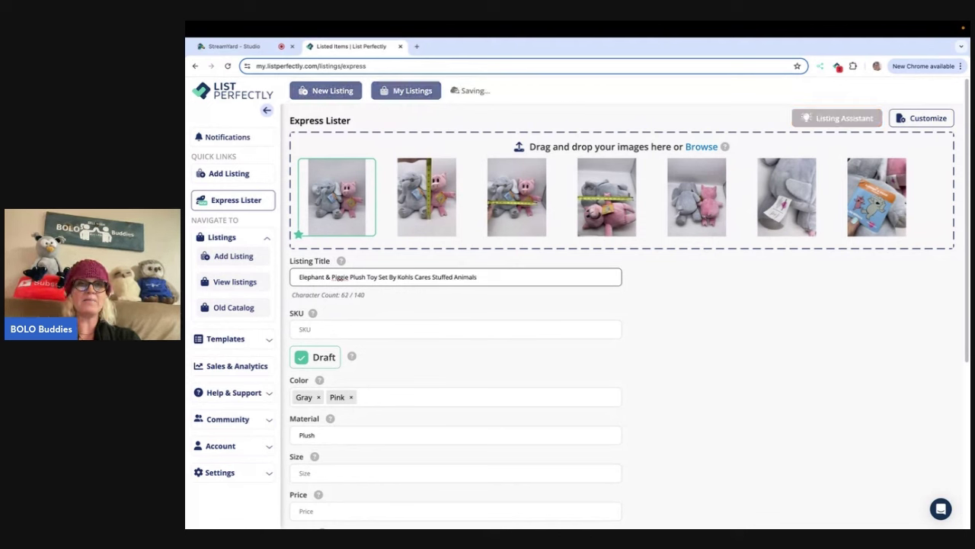
- Enter "GS2 orange tote" as the listing's SKU
click(428, 331)
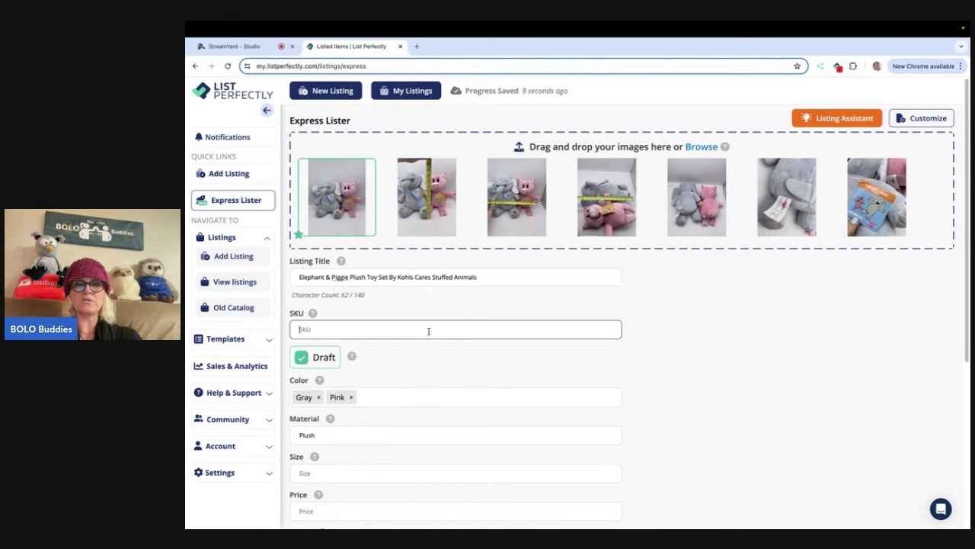
text(GS2)
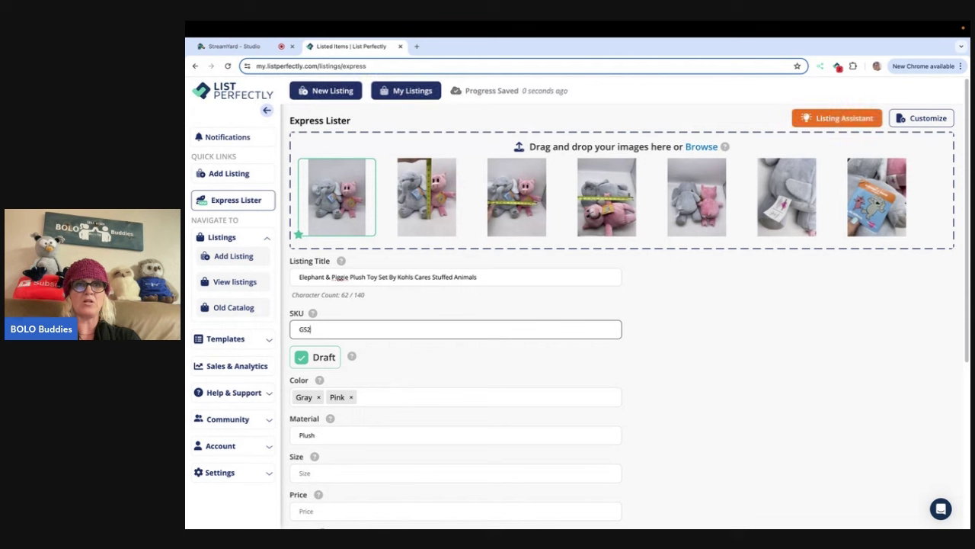
text( tot)
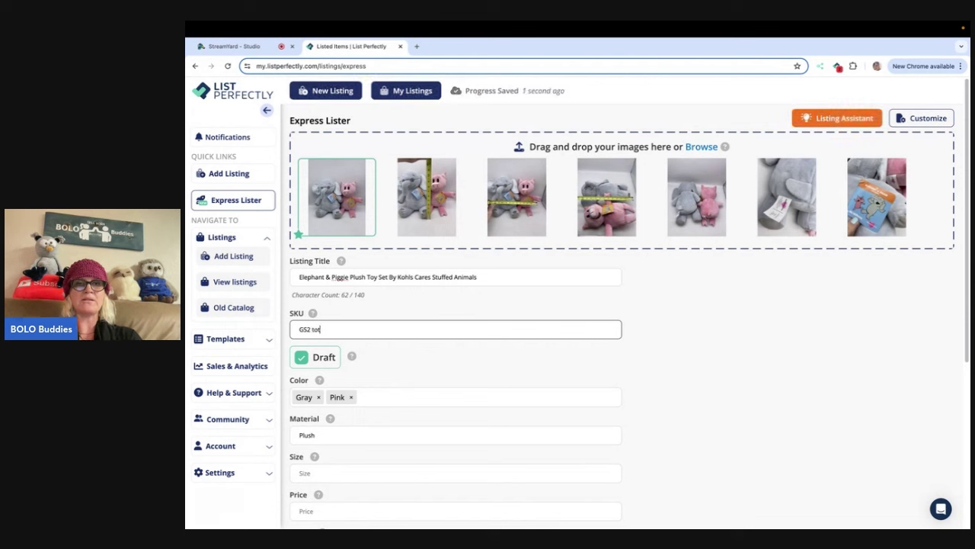
key(BackSpace)
text(or)
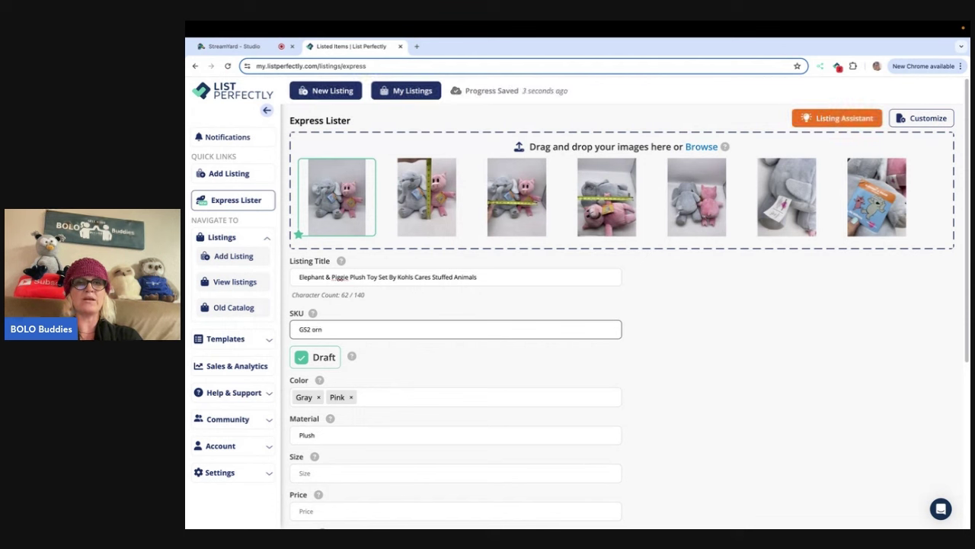
text(ange tote)
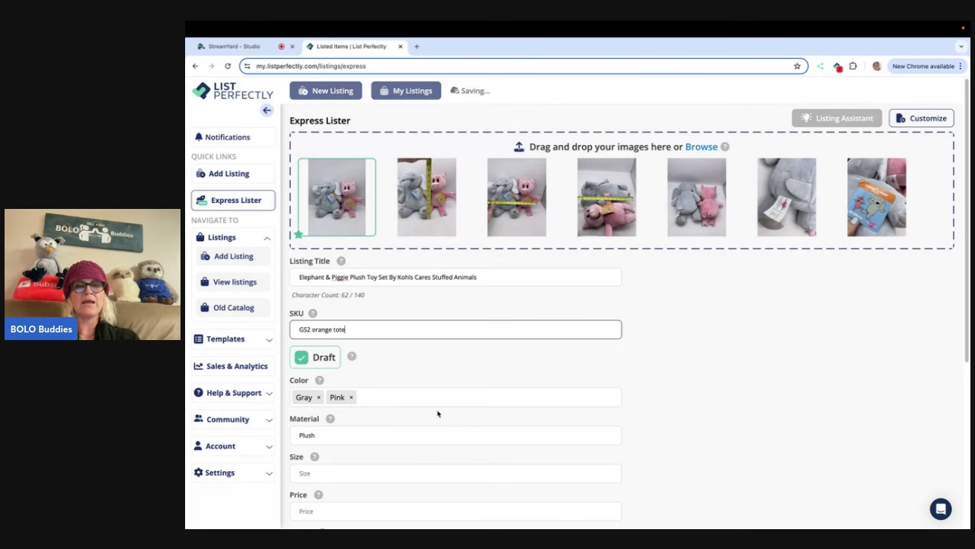
- Check the height and width lines in the generated short description against the three tape-measure photos of the plush toys
scroll(437, 413, down, 1)
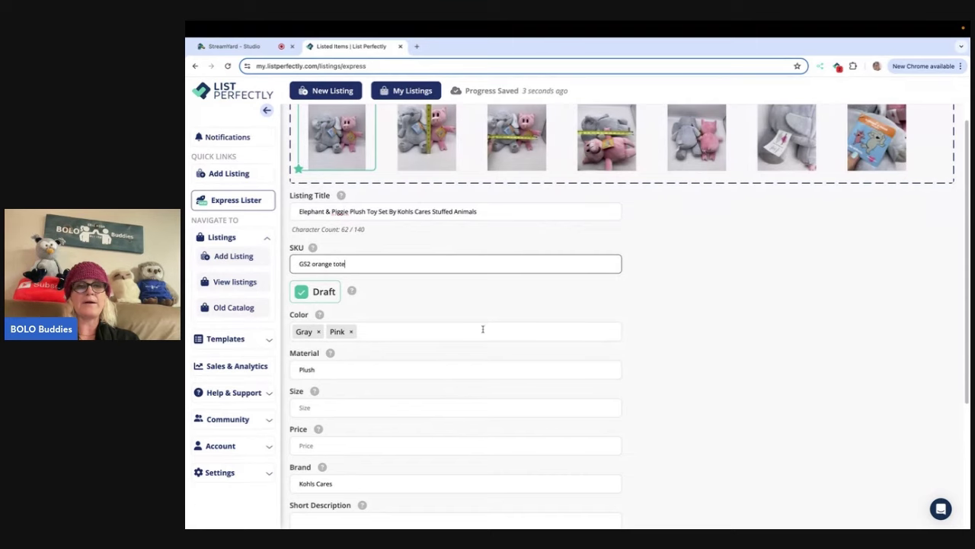
scroll(480, 332, down, 1)
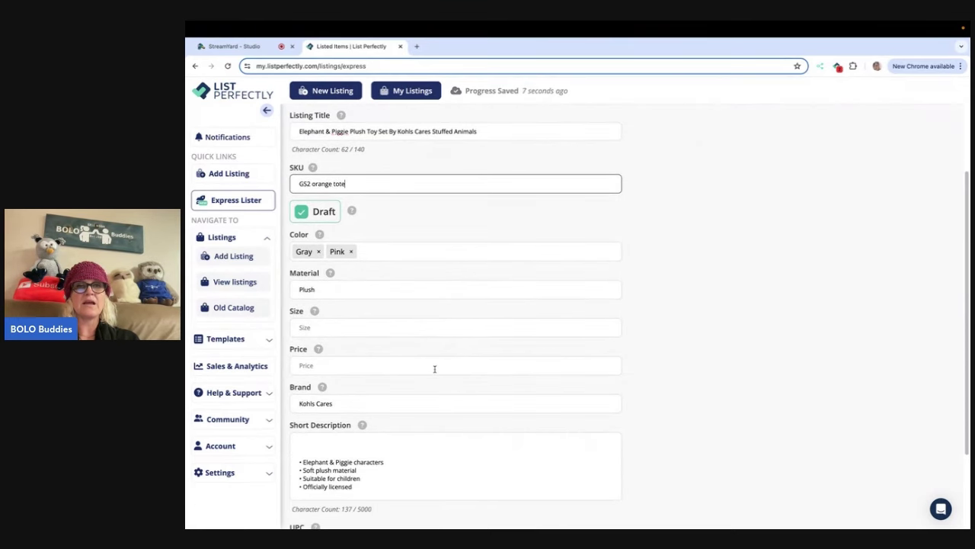
scroll(435, 369, down, 1)
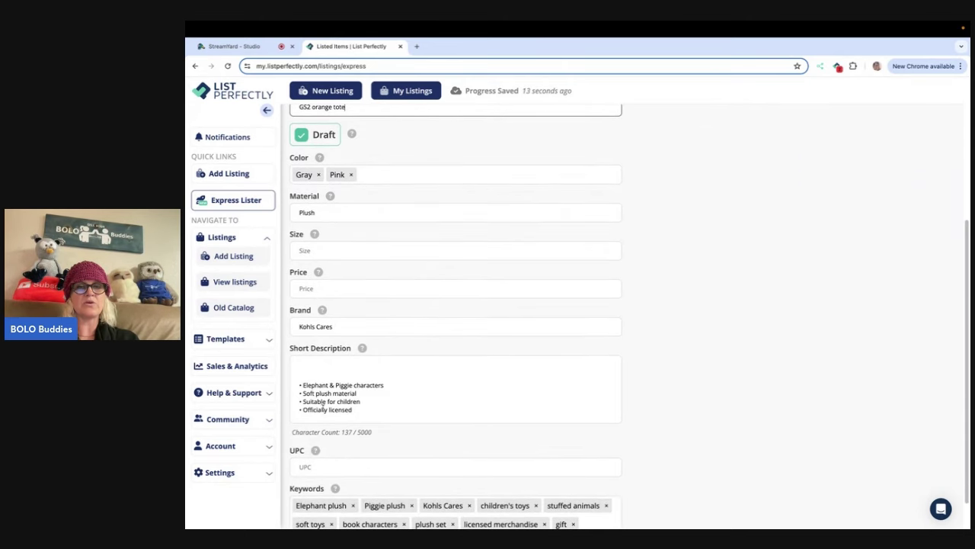
click(361, 413)
text(Height = 10 inches Width = 8 inches)
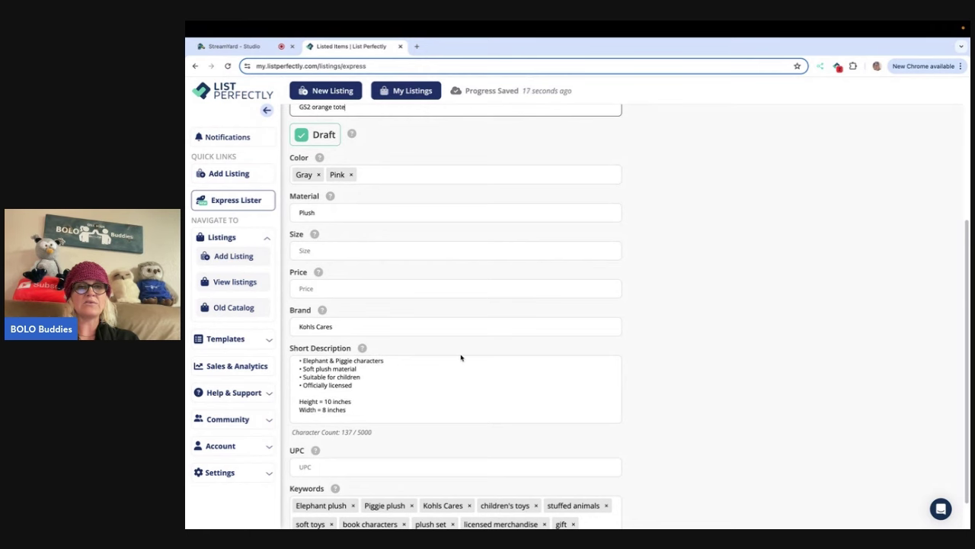
scroll(718, 229, up, 3)
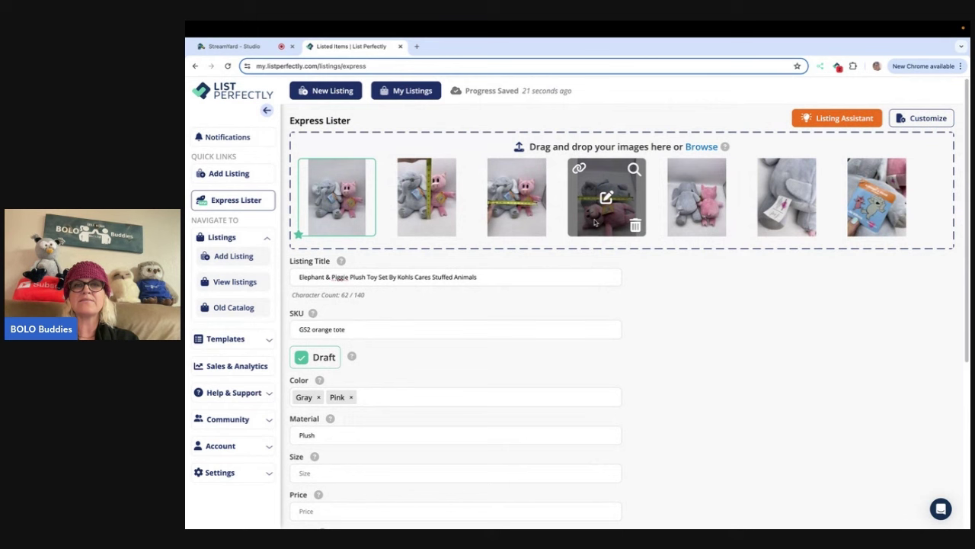
click(606, 199)
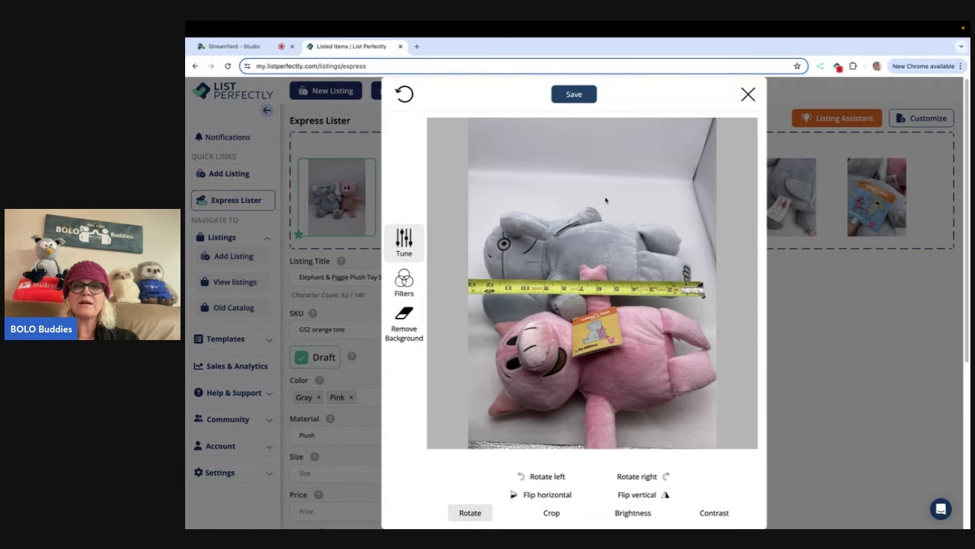
click(748, 95)
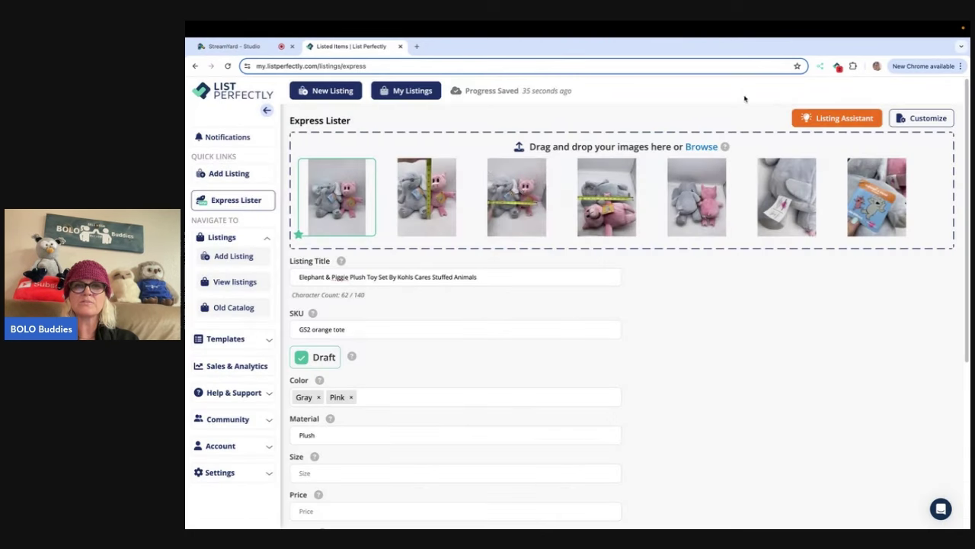
click(426, 198)
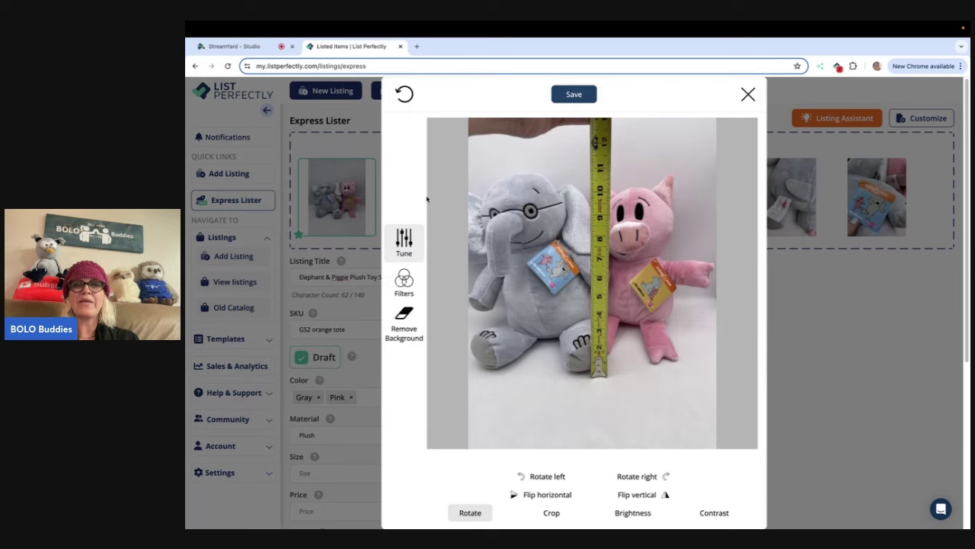
click(747, 95)
mouse_move(570, 197)
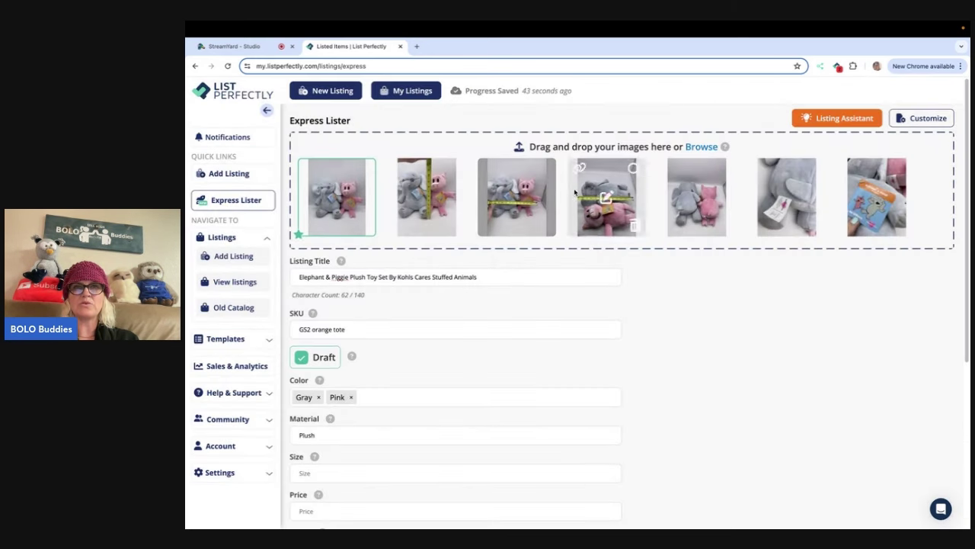
mouse_move(529, 210)
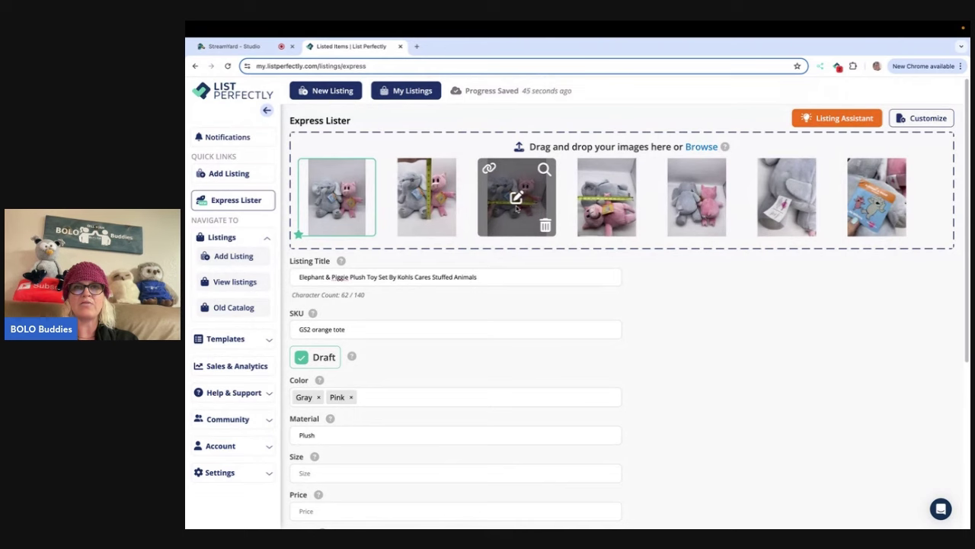
click(516, 199)
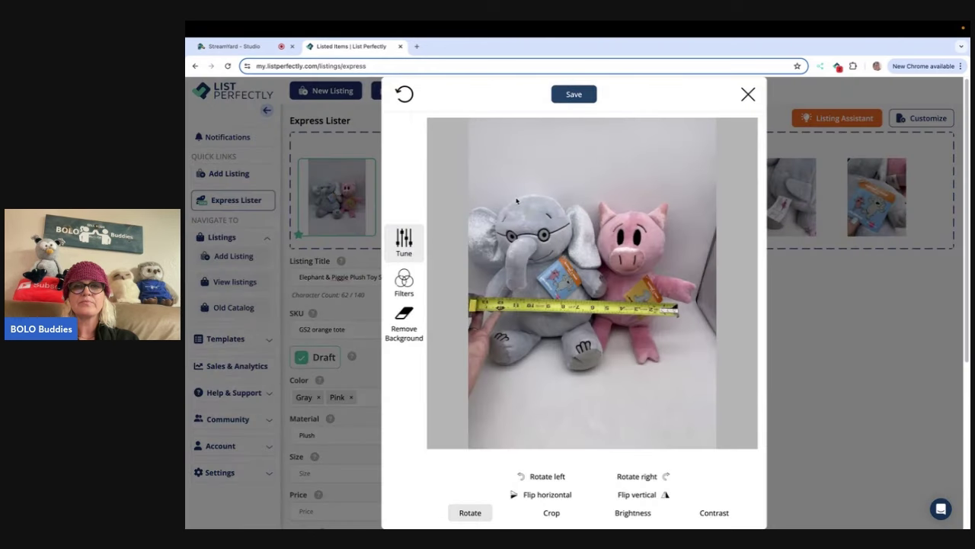
key(Escape)
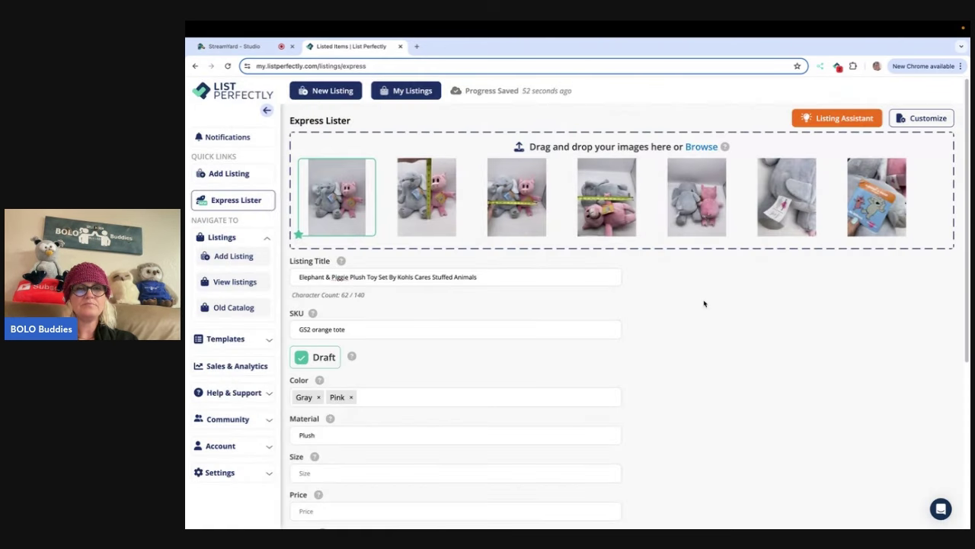
- Delete the height and width lines from the end of the short description
scroll(704, 304, down, 5)
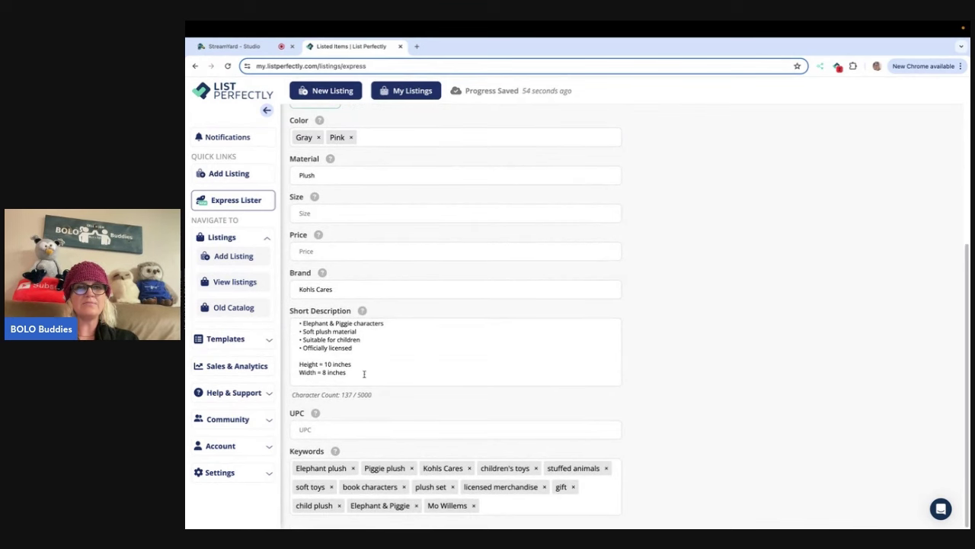
drag(364, 373, 293, 363)
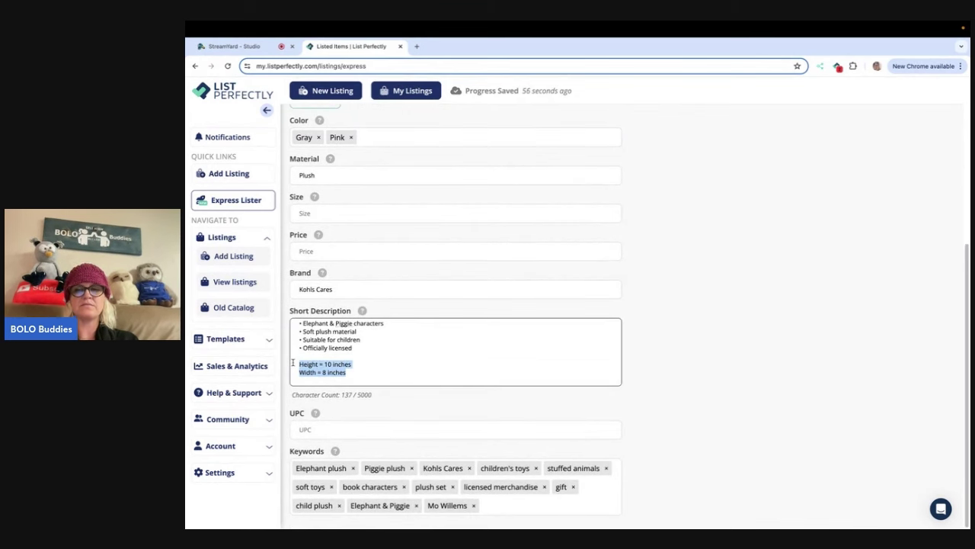
key(BackSpace)
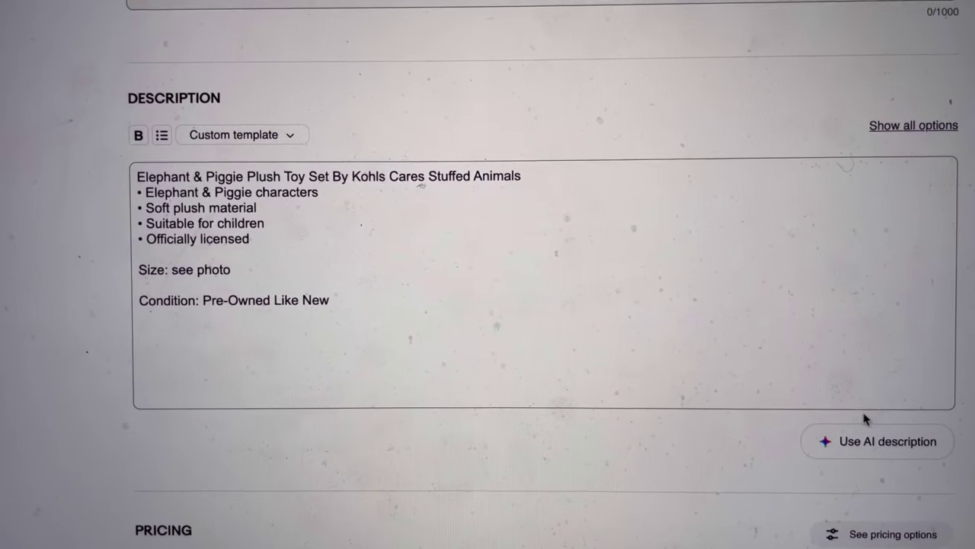
- In the eBay listing form's description, delete everything below the title line, from the bulleted features through the condition
click(480, 296)
drag(481, 299, 139, 190)
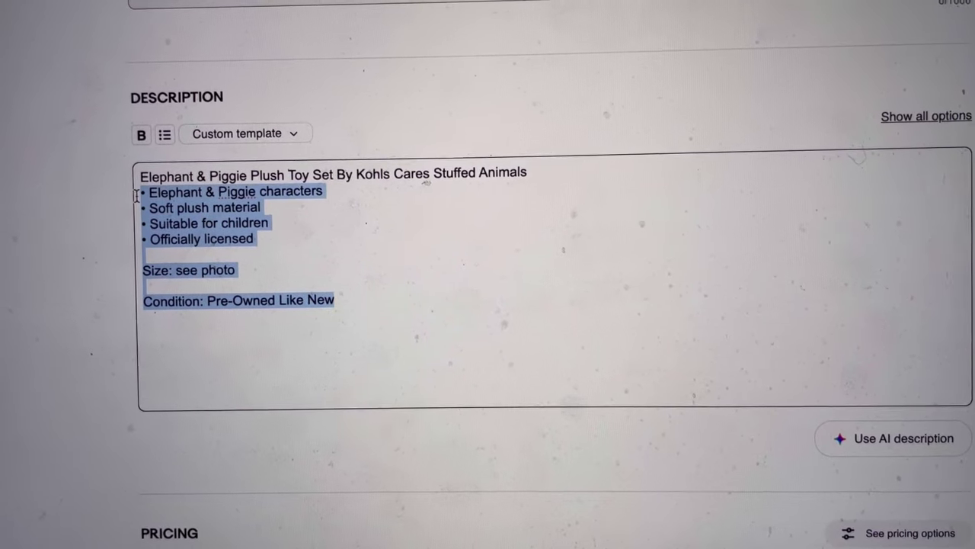
key(BackSpace)
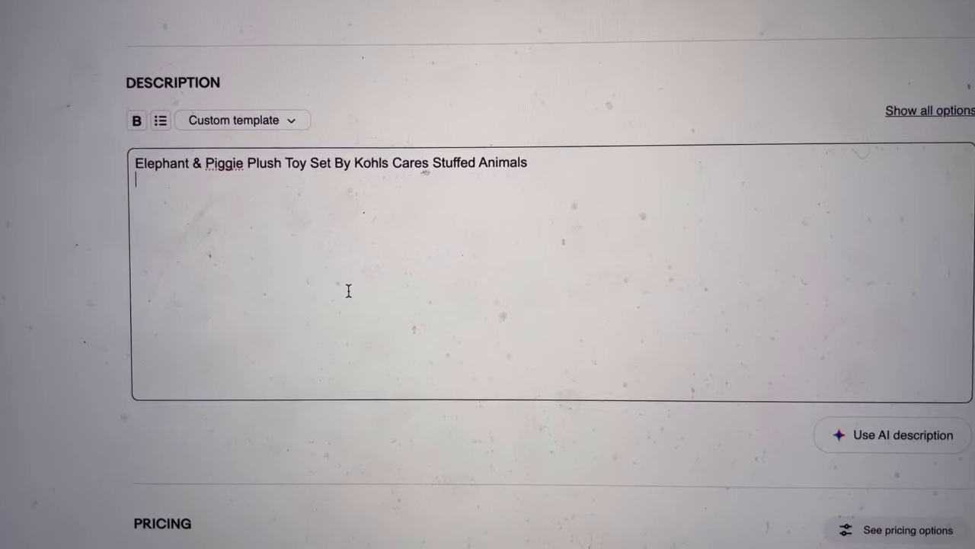
- Try an AI-generated description for the plush set in the eBay form and undo the generated text
click(855, 441)
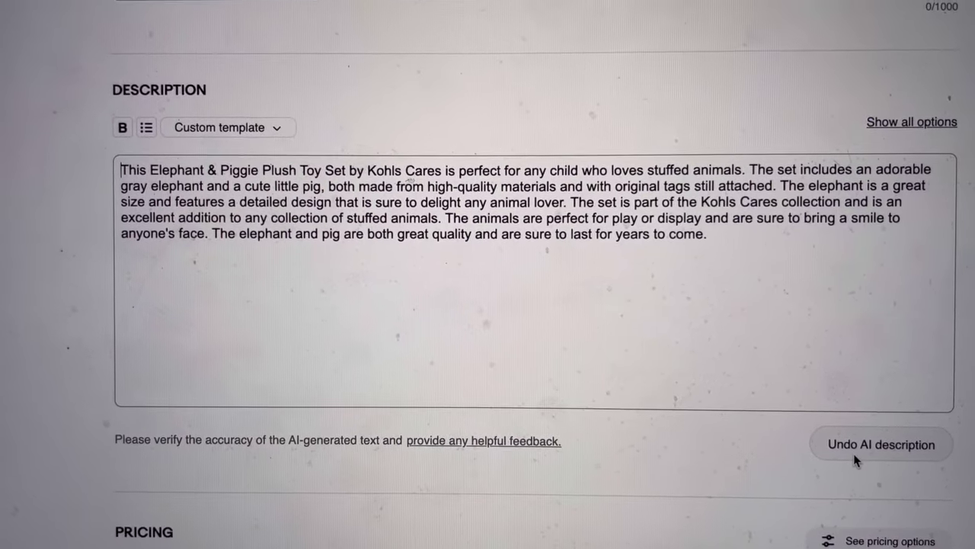
click(859, 454)
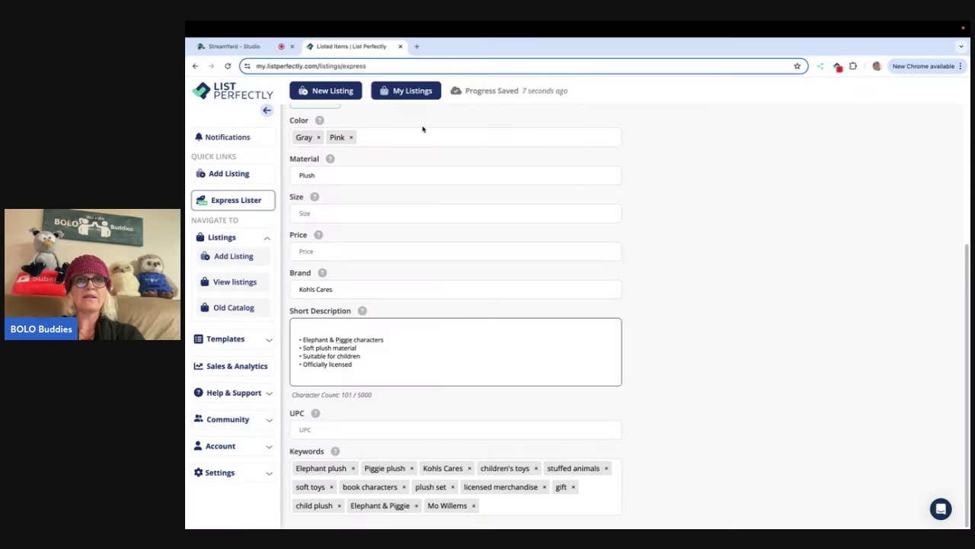
- In List Perfectly, open the Elephant & Piggie Plush Toy Set draft from the saved listings for editing
click(402, 91)
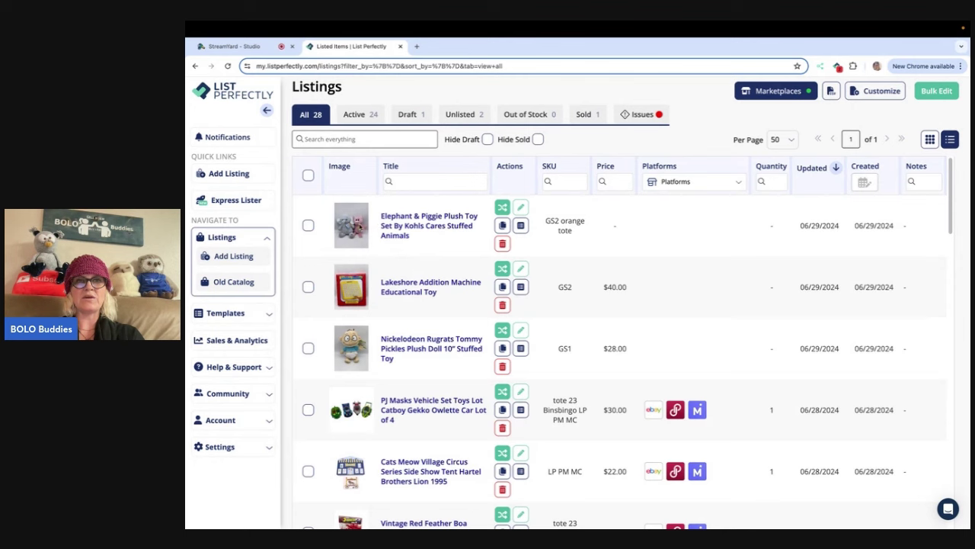
click(423, 220)
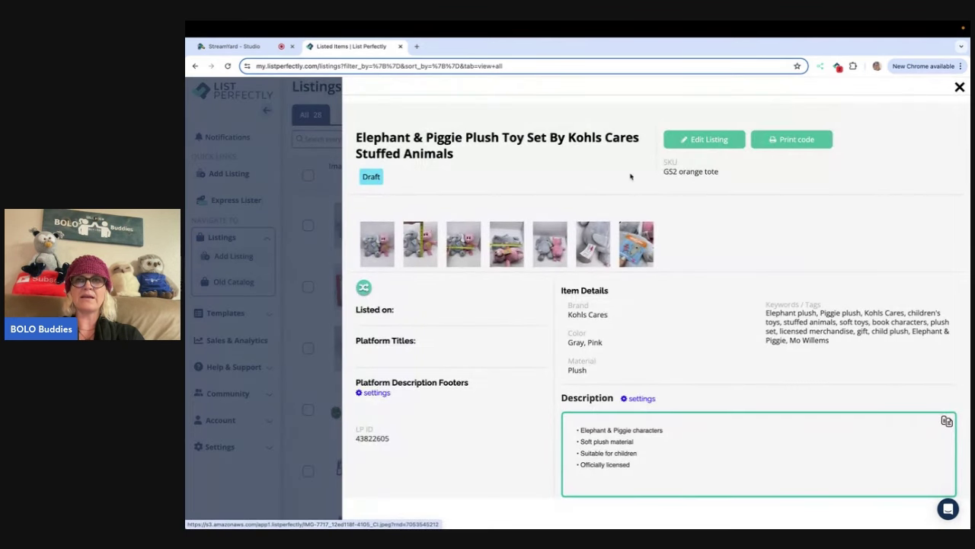
click(691, 141)
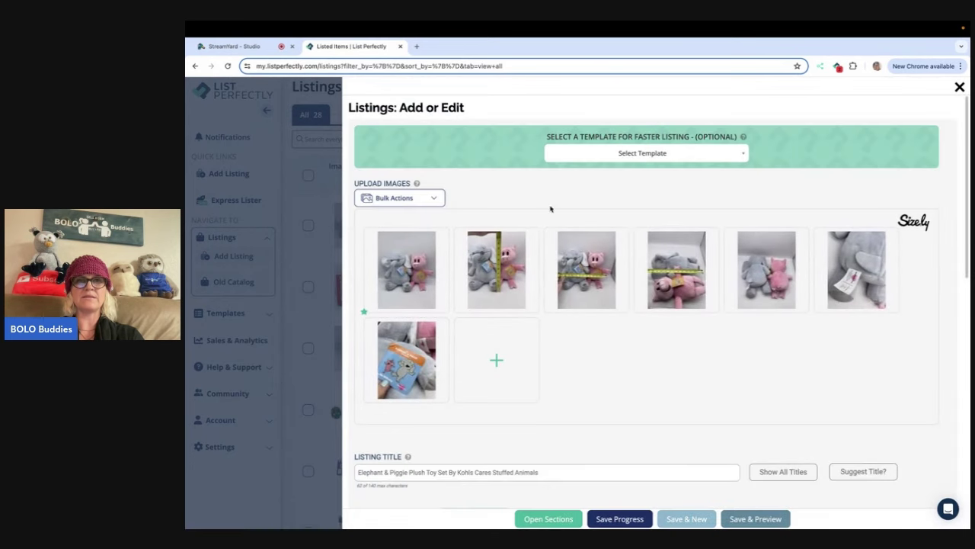
- Remove the background from the listing's first photo of the two plush toys and save the edited image
click(407, 269)
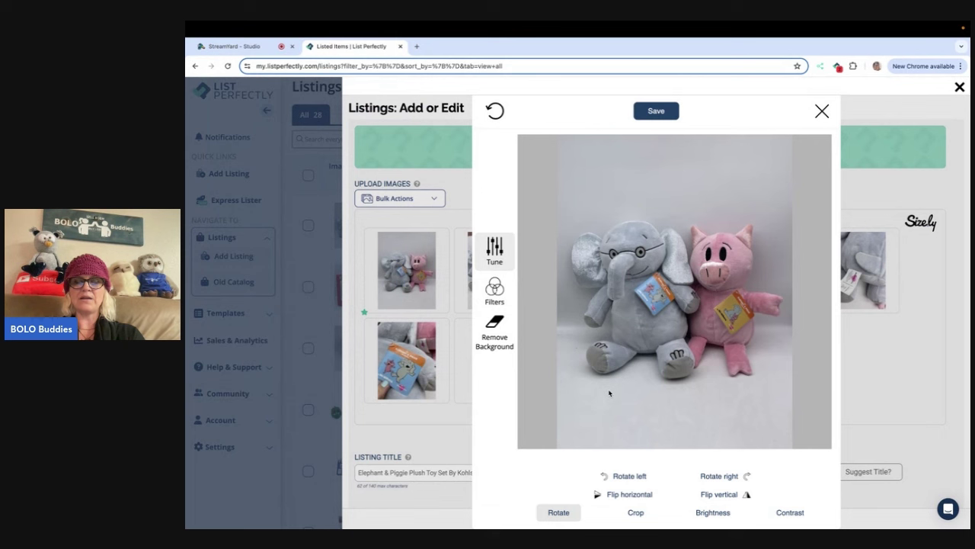
click(502, 336)
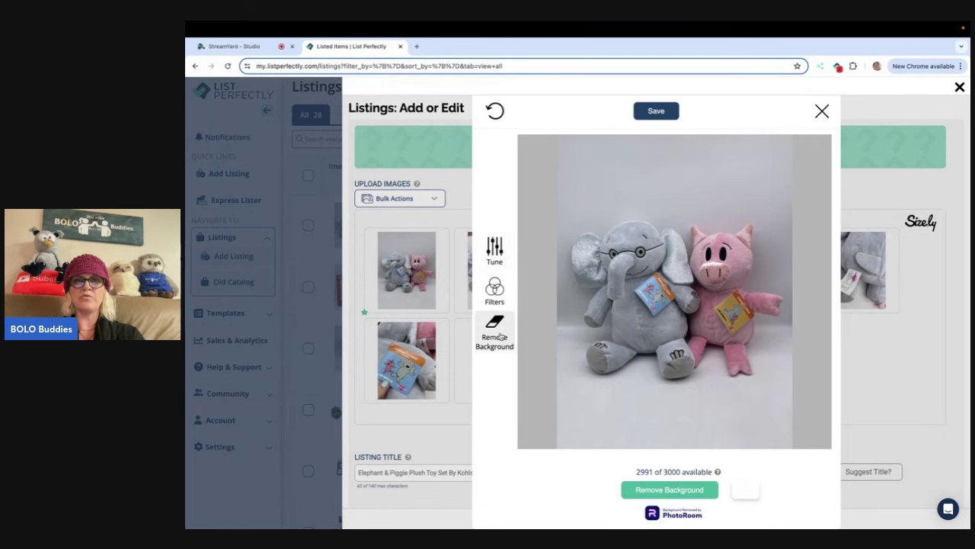
click(670, 490)
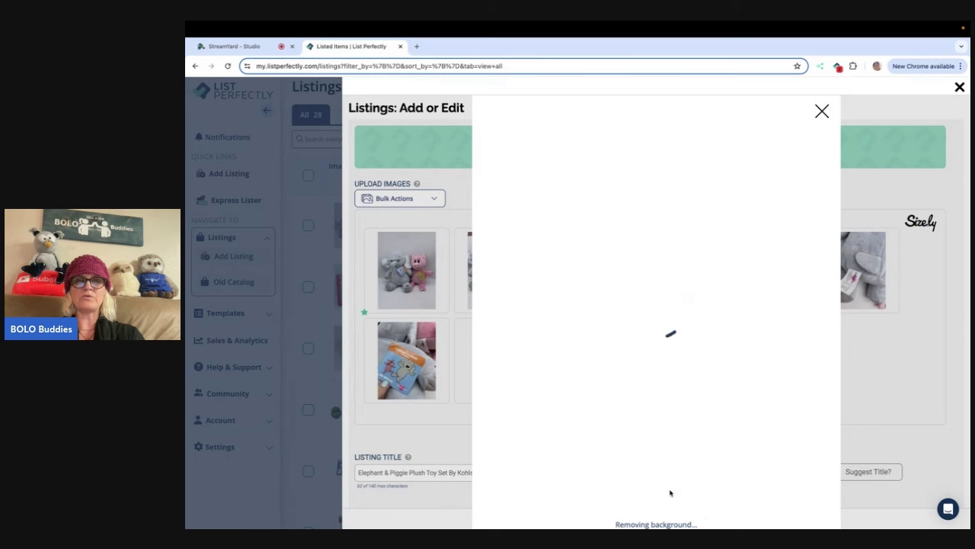
- Copy the listing title onto a new first line of the short description, above the bulleted features
scroll(592, 355, down, 1)
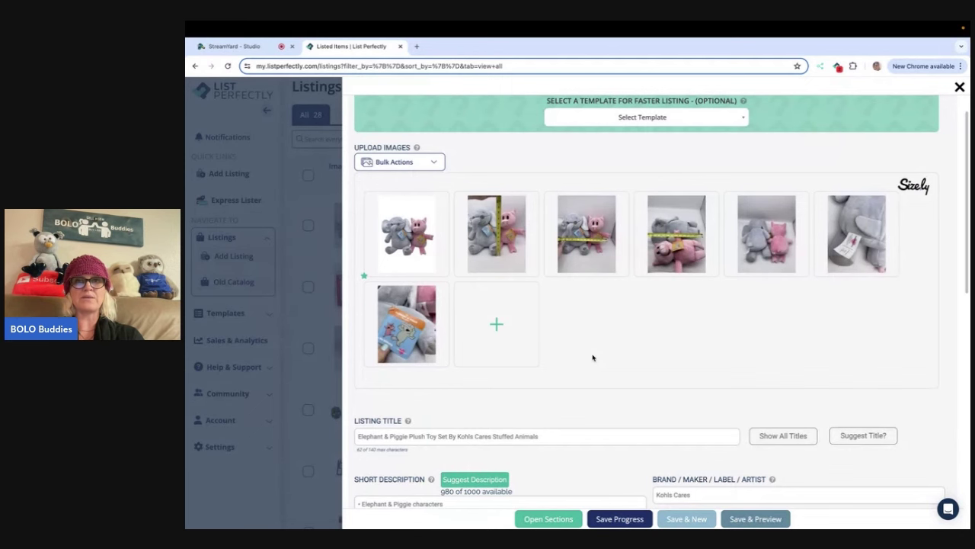
scroll(593, 358, down, 2)
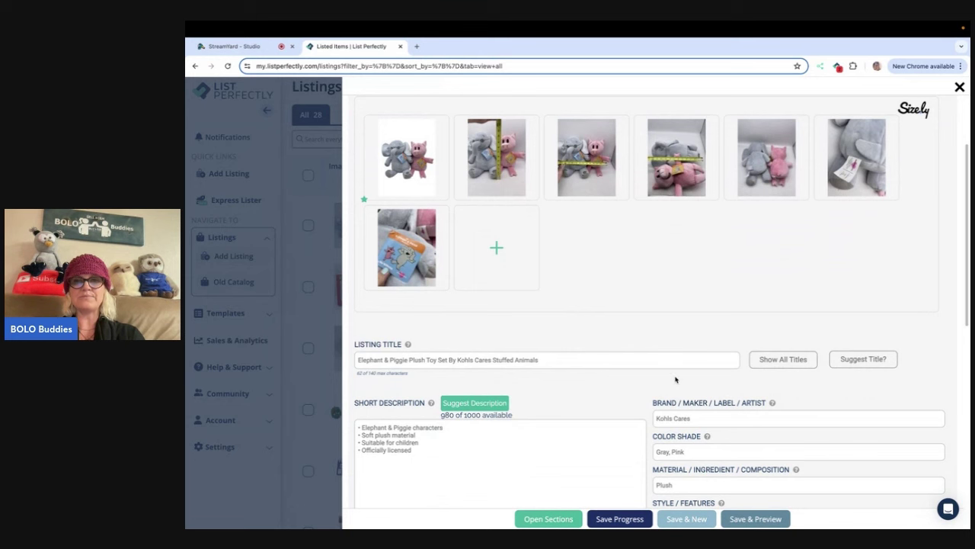
scroll(675, 379, down, 1)
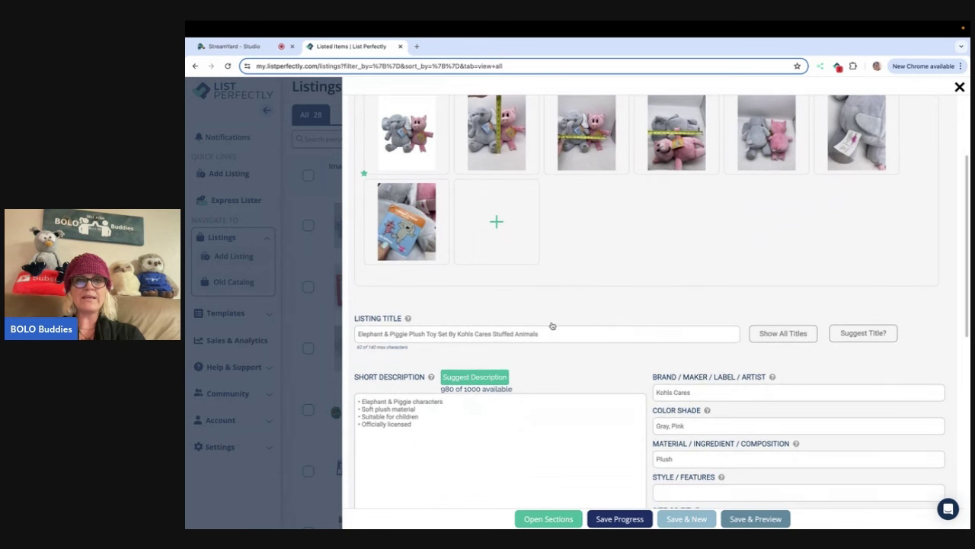
click(359, 399)
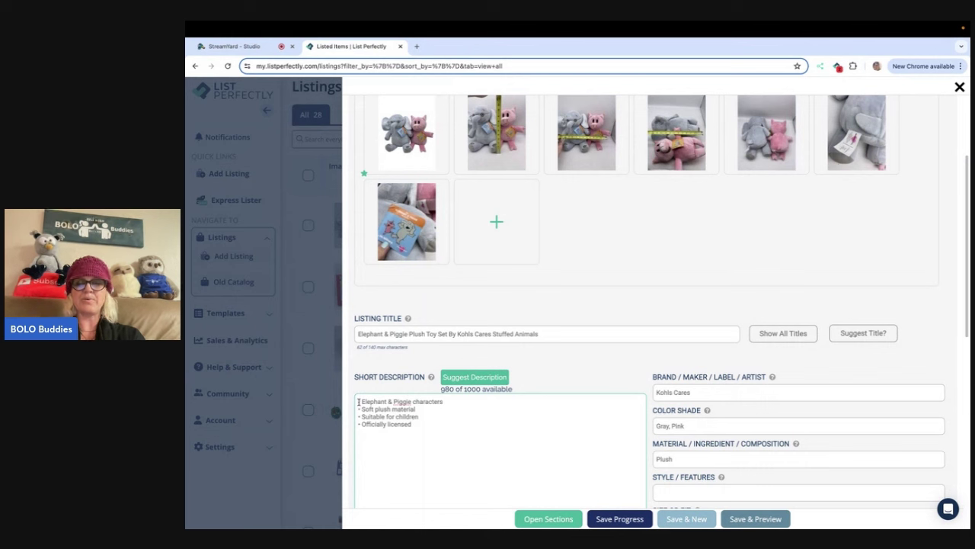
key(Return)
drag(541, 333, 487, 318)
right_click(478, 310)
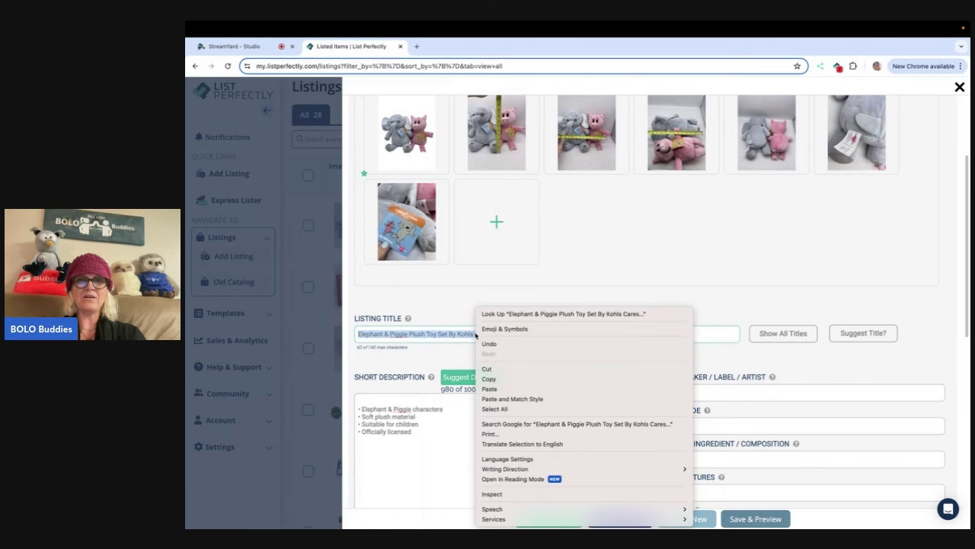
click(498, 379)
click(370, 404)
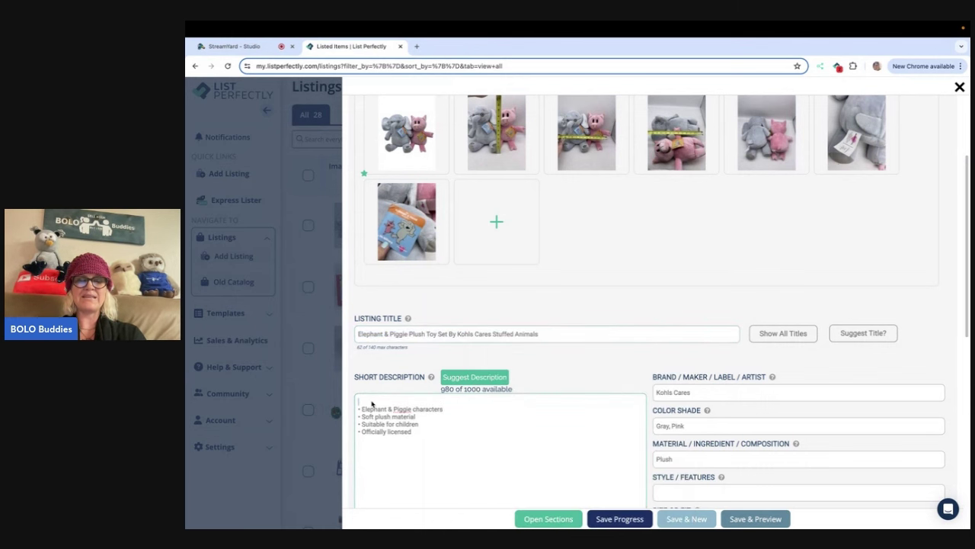
right_click(371, 404)
click(388, 424)
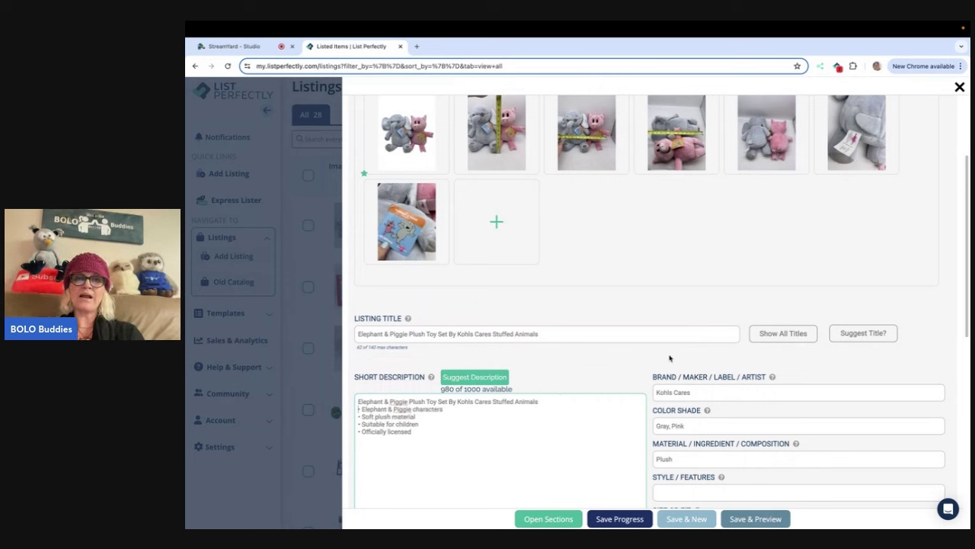
- Enter "see photo" as the size and set the item's condition to Pre-Owned, Like New
scroll(670, 357, down, 3)
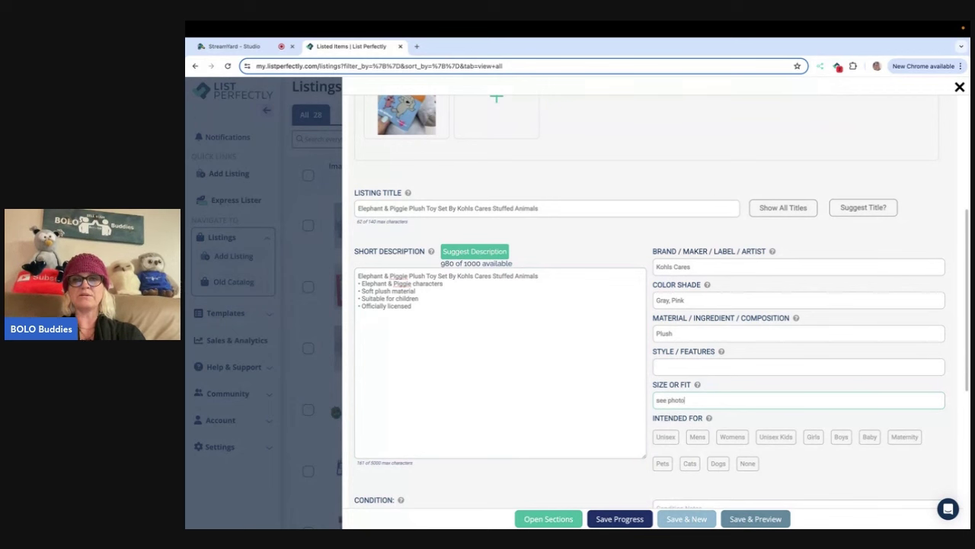
scroll(610, 412, down, 2)
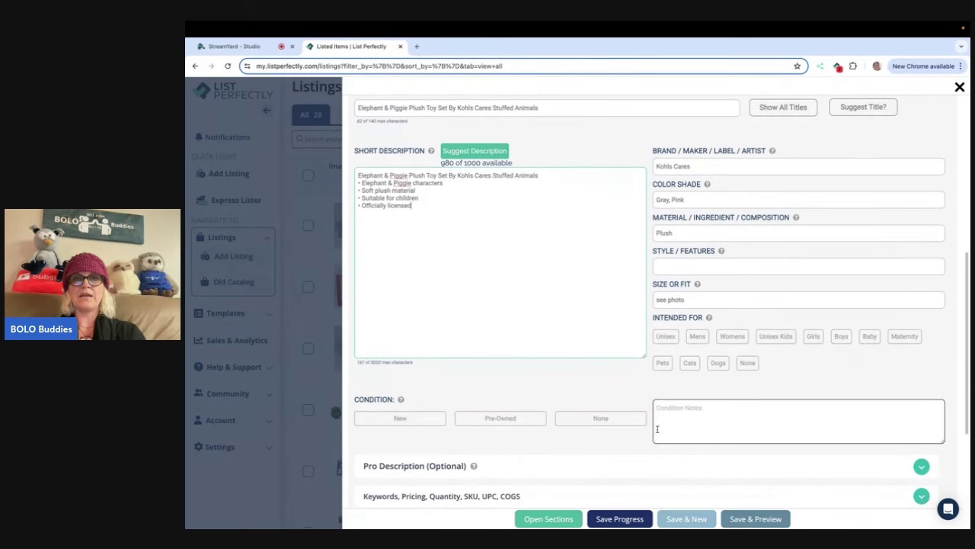
scroll(570, 340, down, 2)
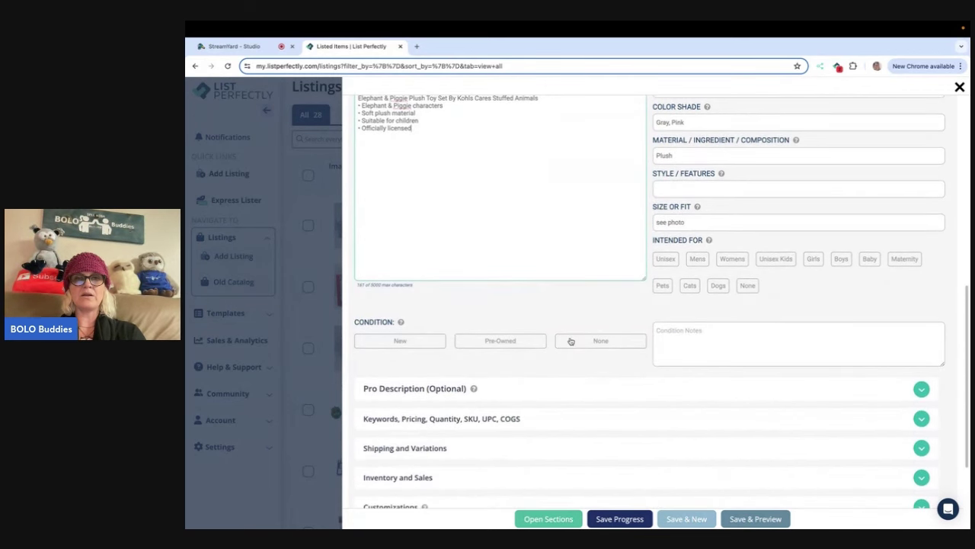
click(505, 343)
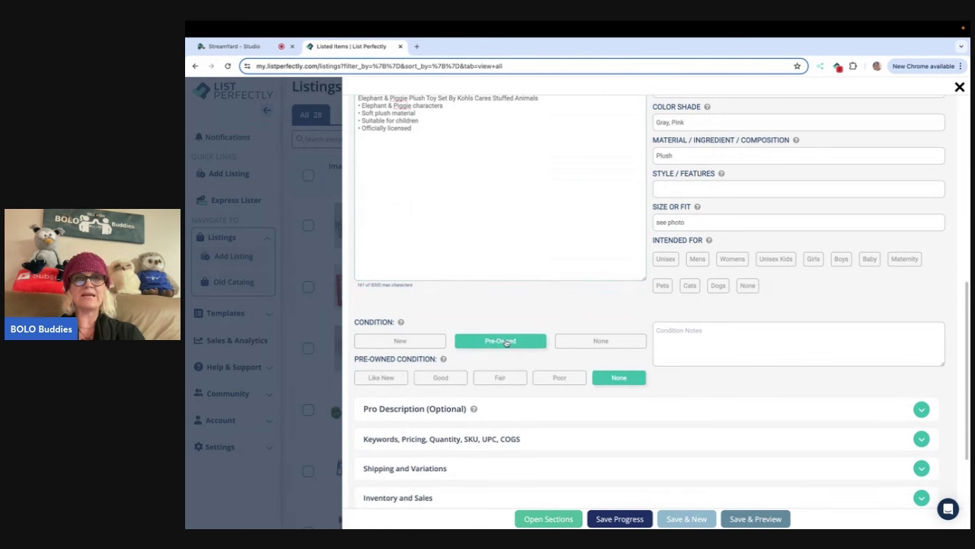
click(381, 378)
- Add "with original tags" to the end of the listing title
scroll(503, 255, up, 5)
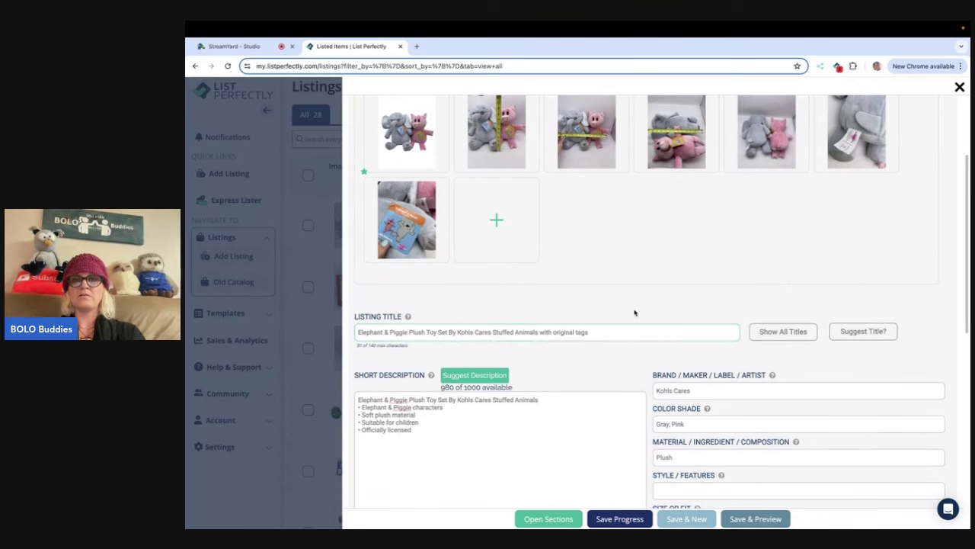
- In the listing's pricing details, set the COGS to $2.00 and the MSRP to 0
scroll(635, 312, down, 5)
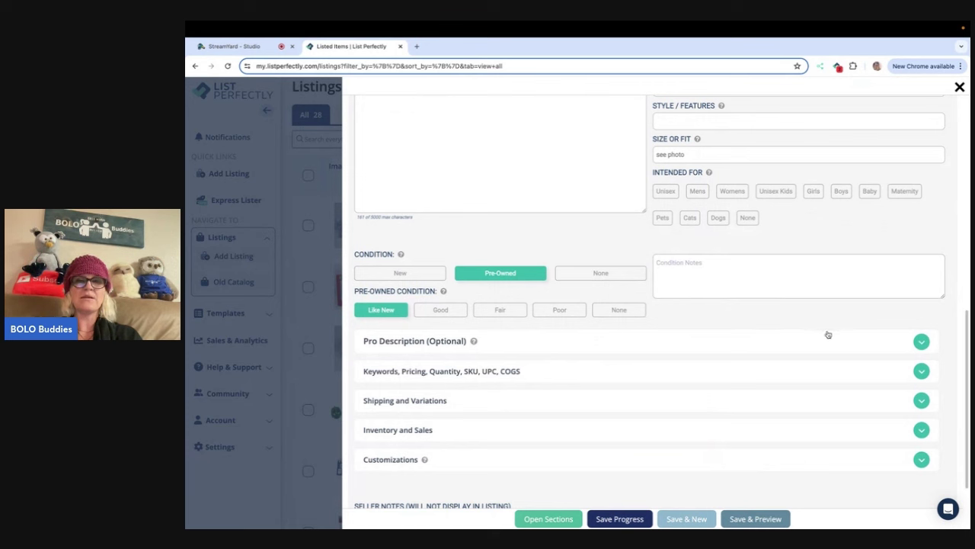
click(921, 371)
scroll(806, 401, down, 1)
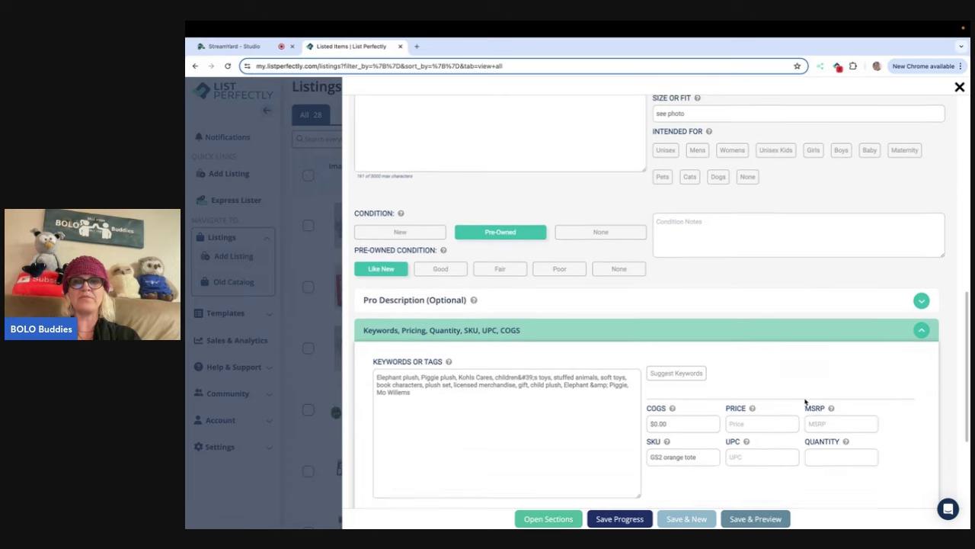
scroll(805, 402, down, 1)
drag(682, 390, 631, 378)
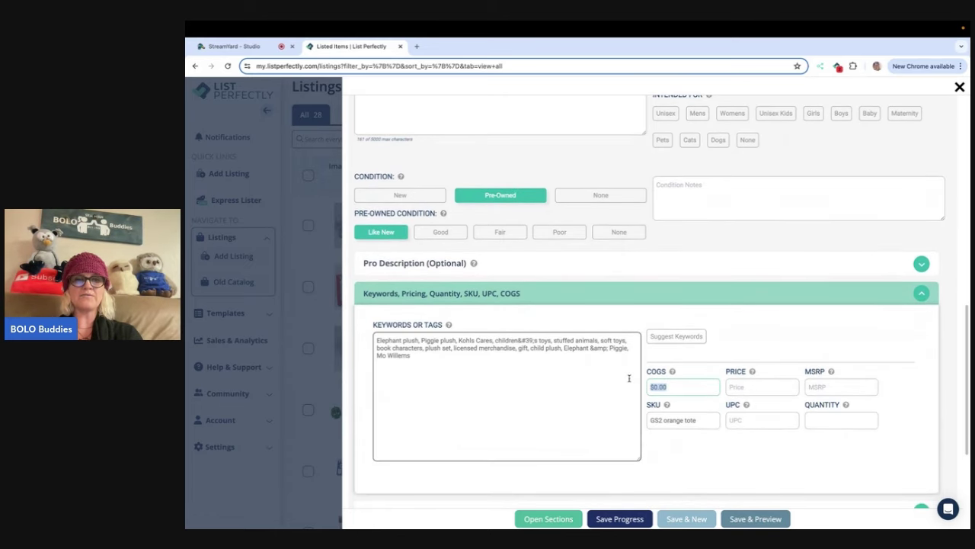
text(2.)
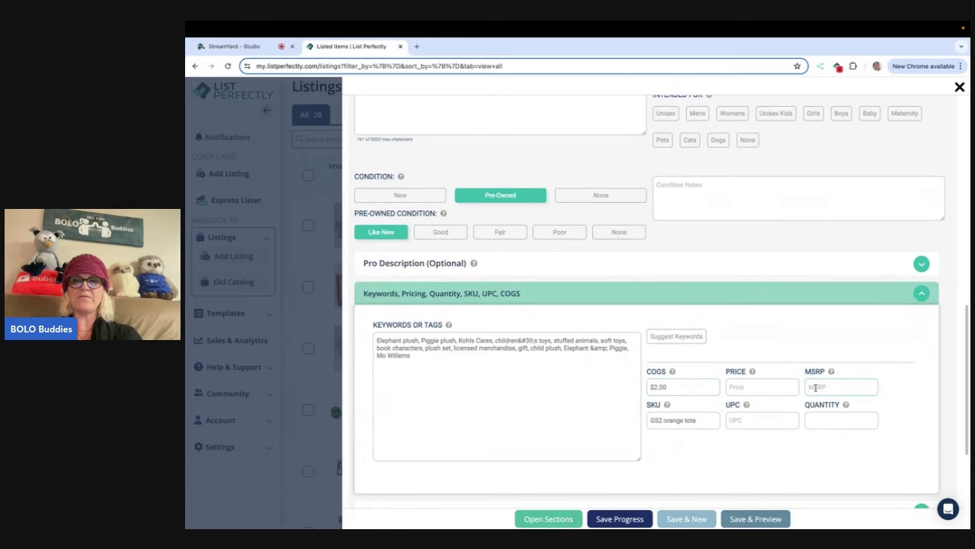
text(0)
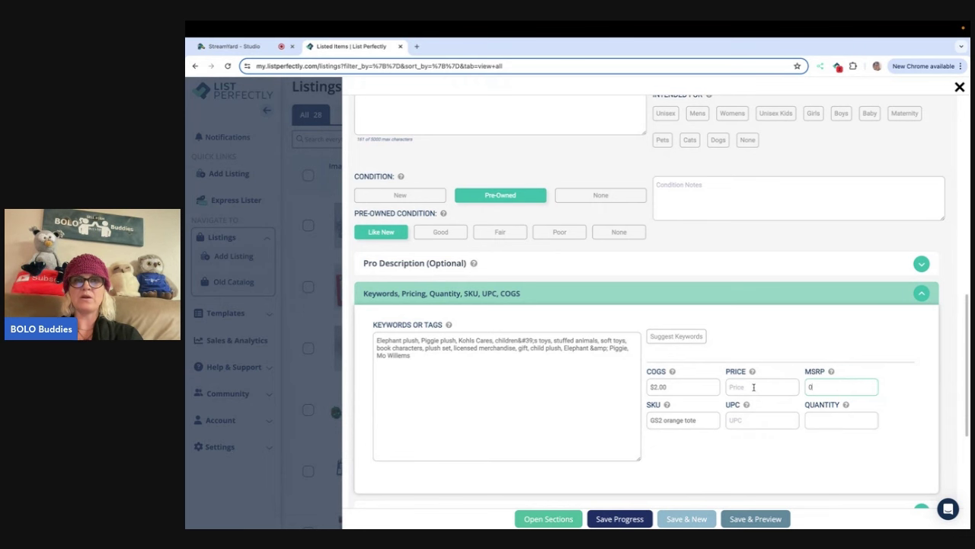
- Search Google Lens with the listing's first photo and widen the search area to cover both plush toys
scroll(753, 387, up, 10)
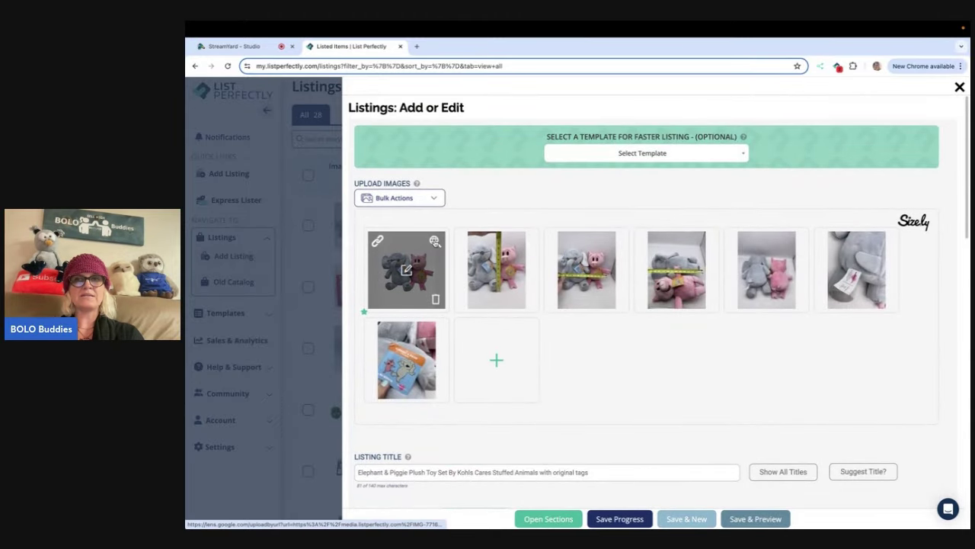
click(434, 241)
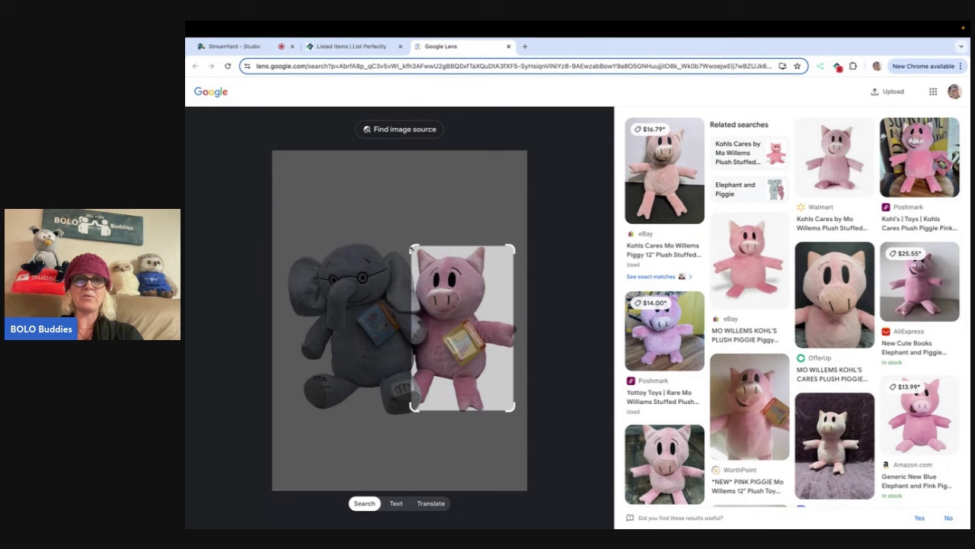
drag(412, 248, 288, 248)
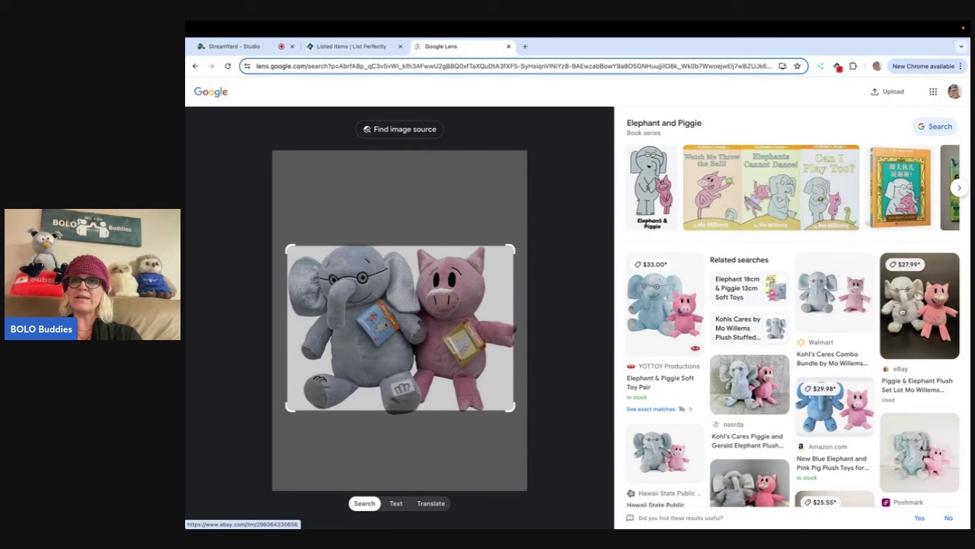
- Look through the Google Lens matches for prices of comparable Elephant and Piggie plush sets
scroll(913, 274, down, 2)
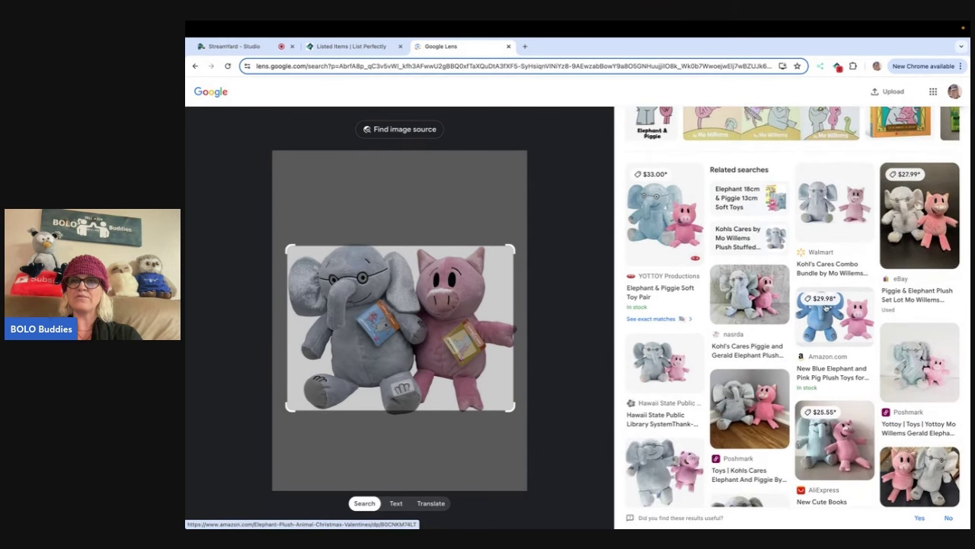
scroll(841, 342, down, 1)
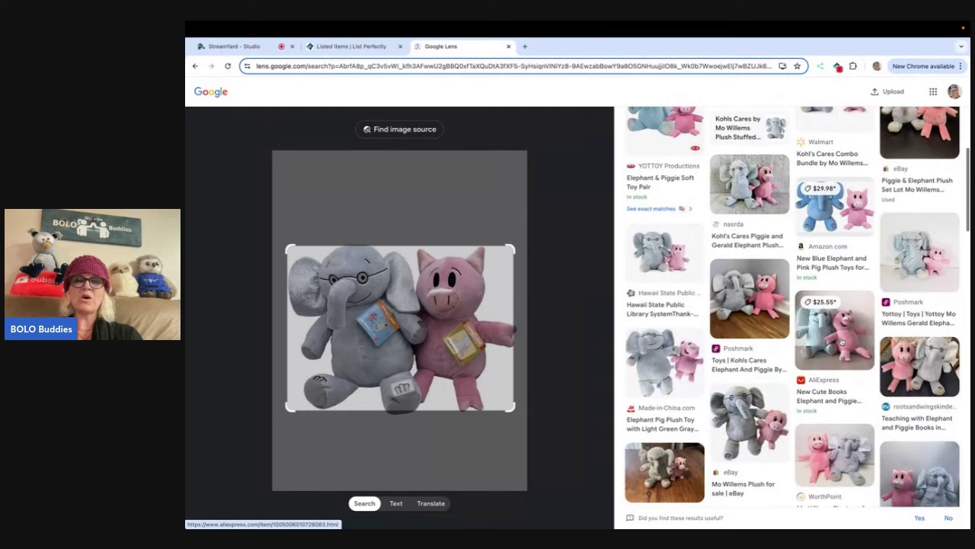
scroll(842, 342, down, 2)
scroll(841, 342, down, 3)
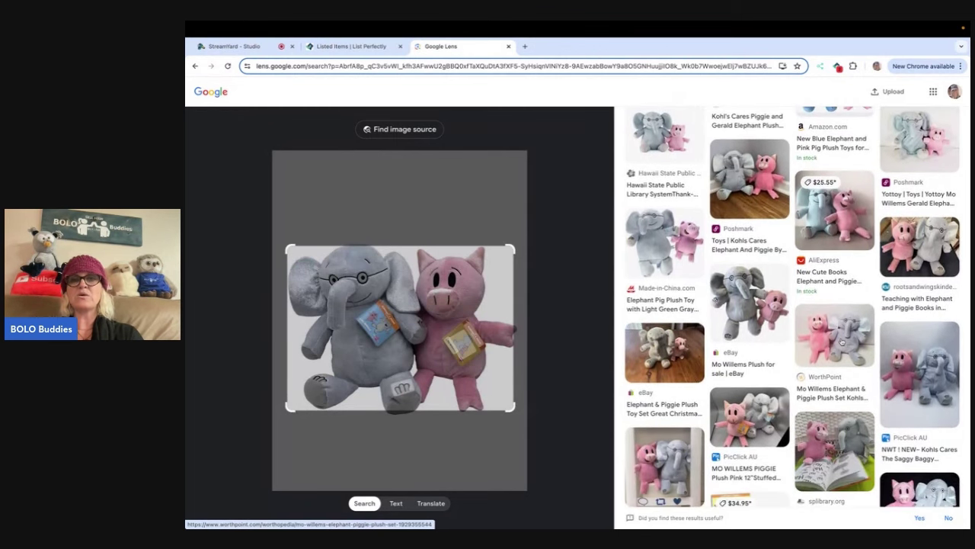
scroll(841, 342, up, 5)
scroll(841, 342, up, 1)
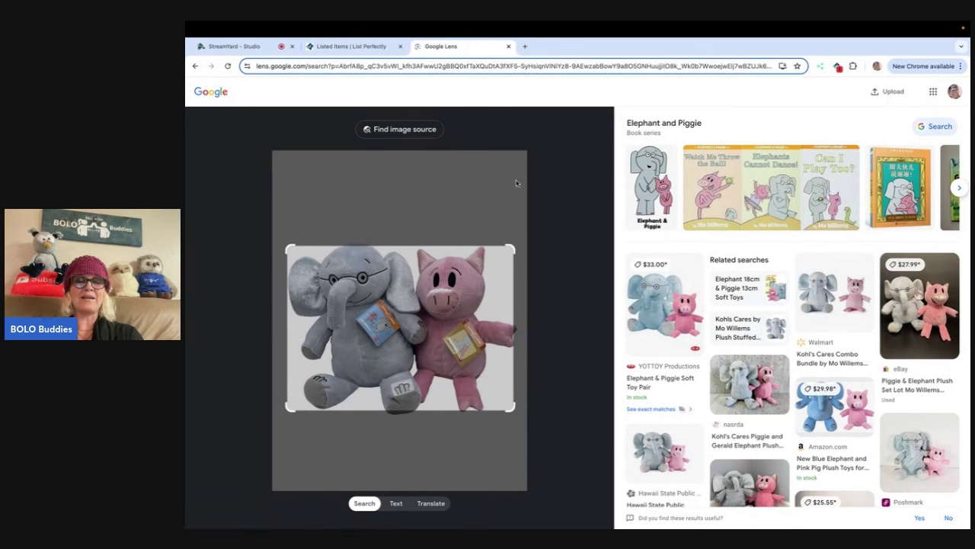
- Return to the List Perfectly listing and set its price to 40
click(359, 46)
mouse_move(434, 241)
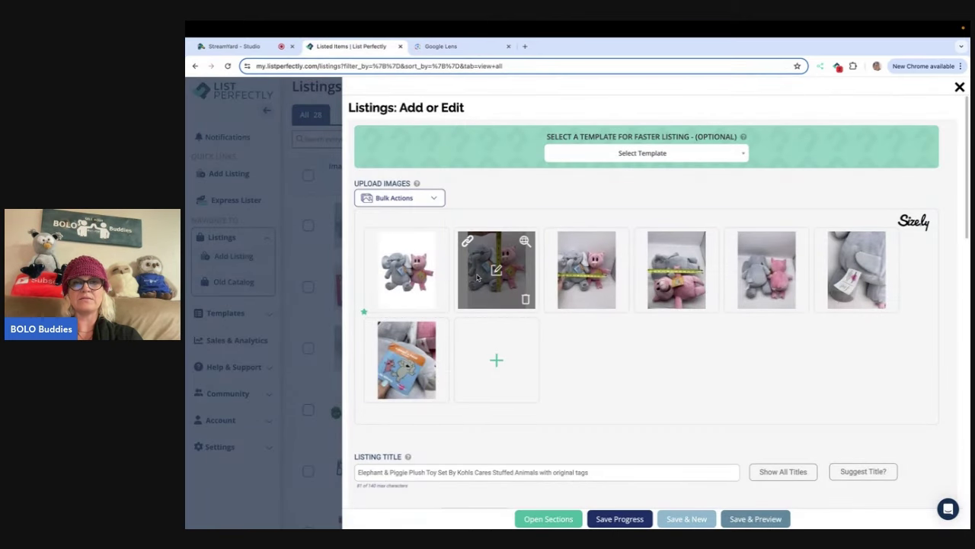
scroll(477, 275, down, 5)
scroll(477, 275, down, 5)
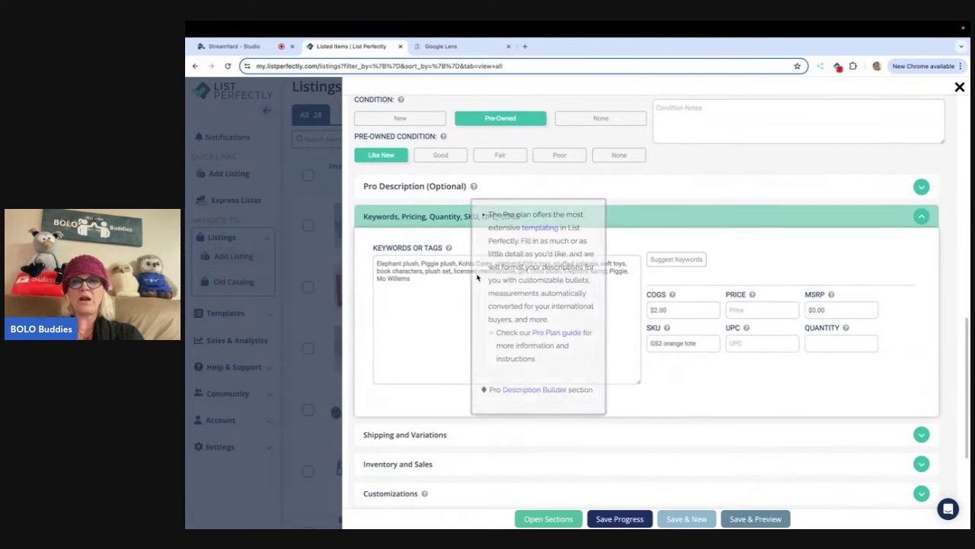
click(736, 309)
text(40)
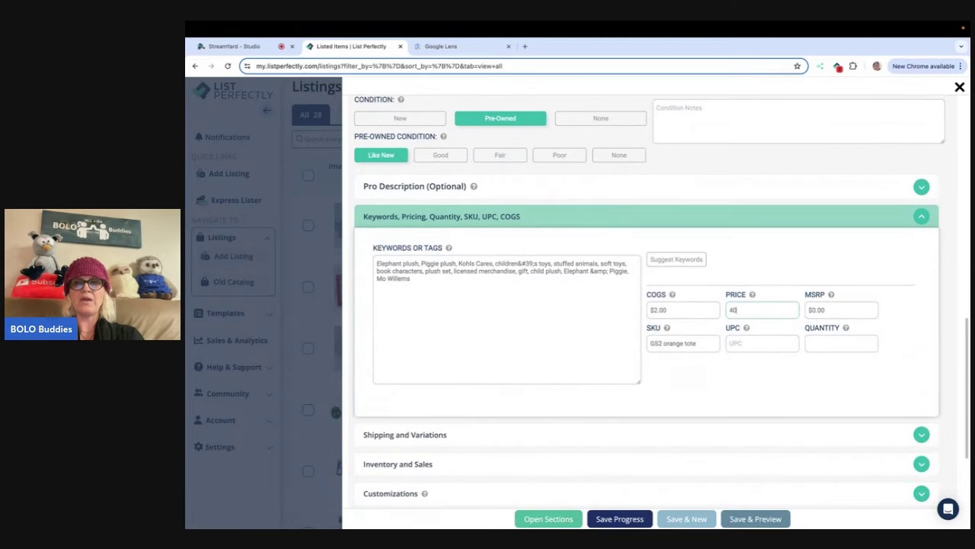
- Set the Elephant & Piggie plush listing's quantity to 1
click(771, 266)
click(812, 341)
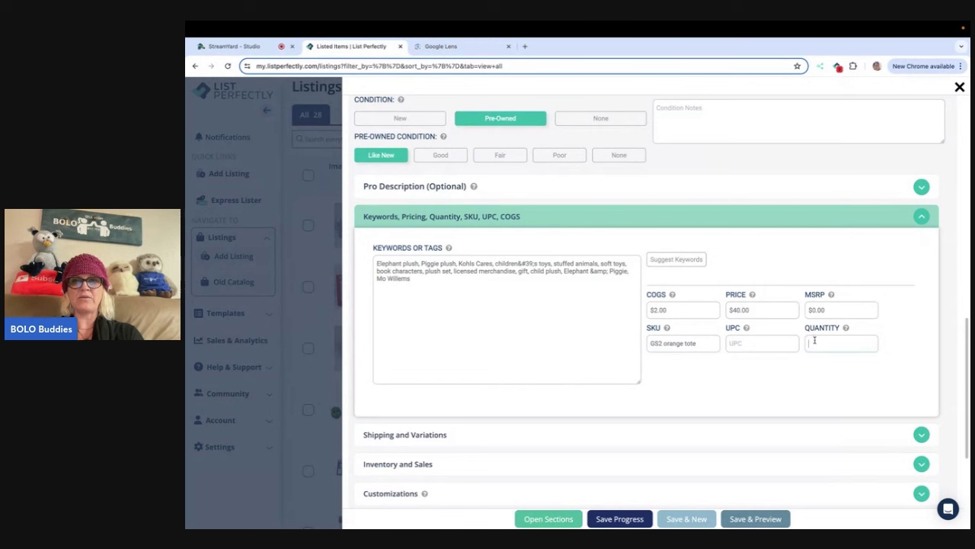
text(1)
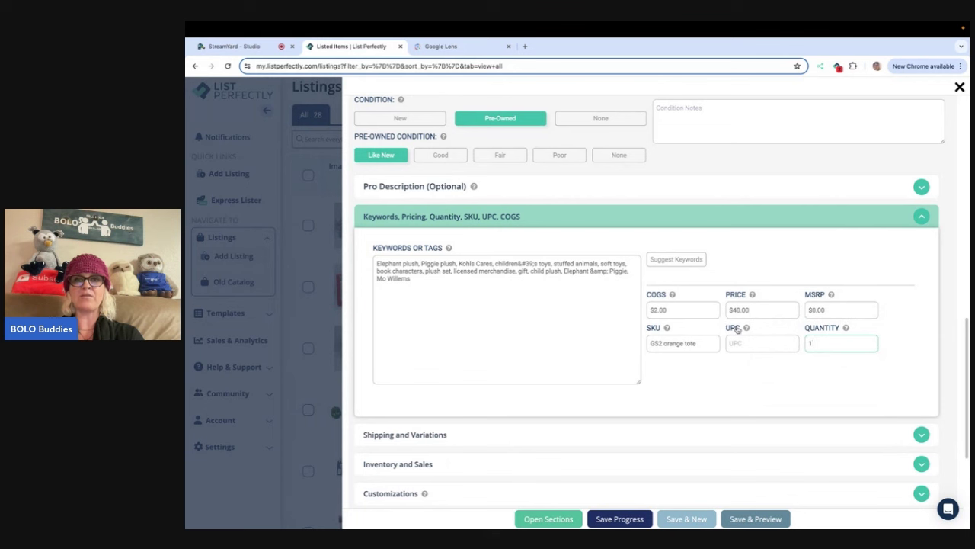
- Enter the shipping details: package length 12, width 11, height 8, weight 2 lb, and the shipping ZIP code
click(922, 436)
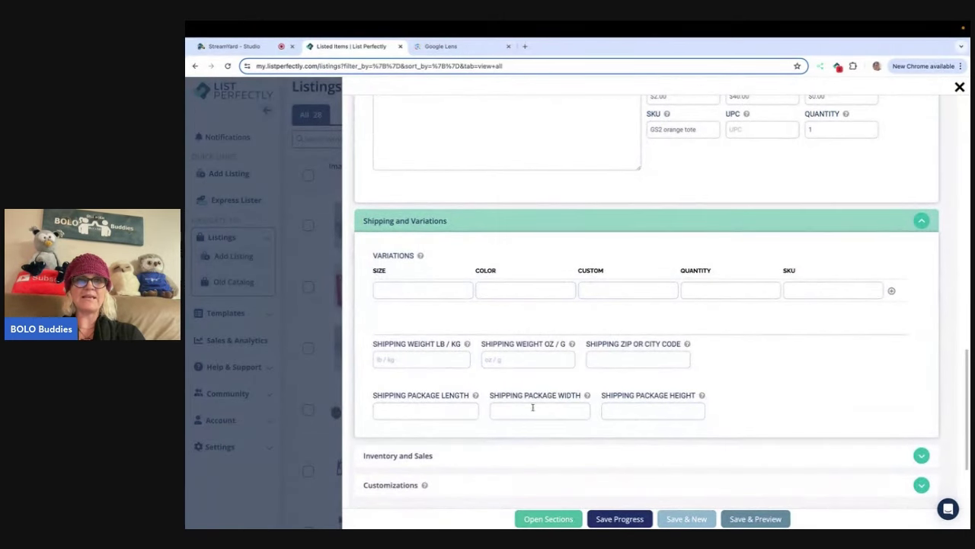
click(446, 414)
text(12)
key(Tab)
text(11)
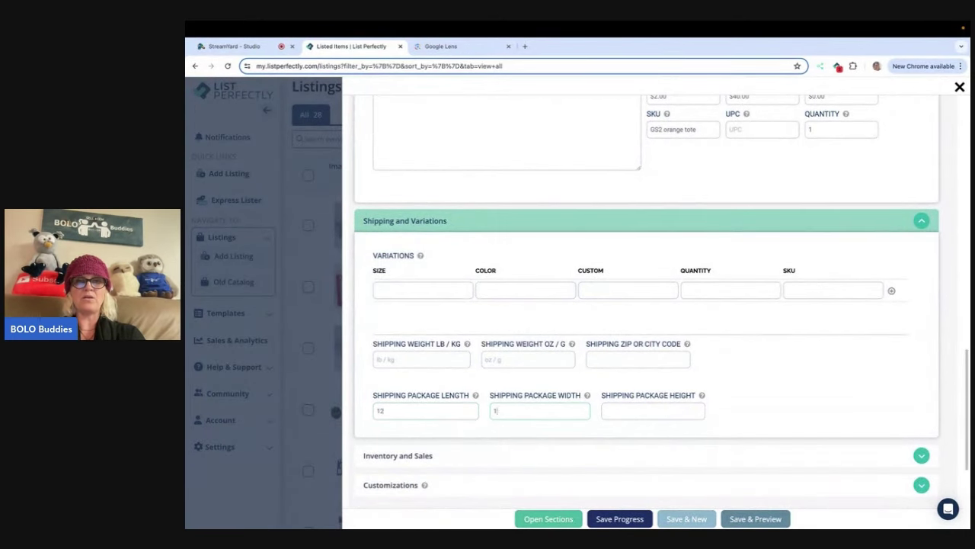
key(Tab)
text(8)
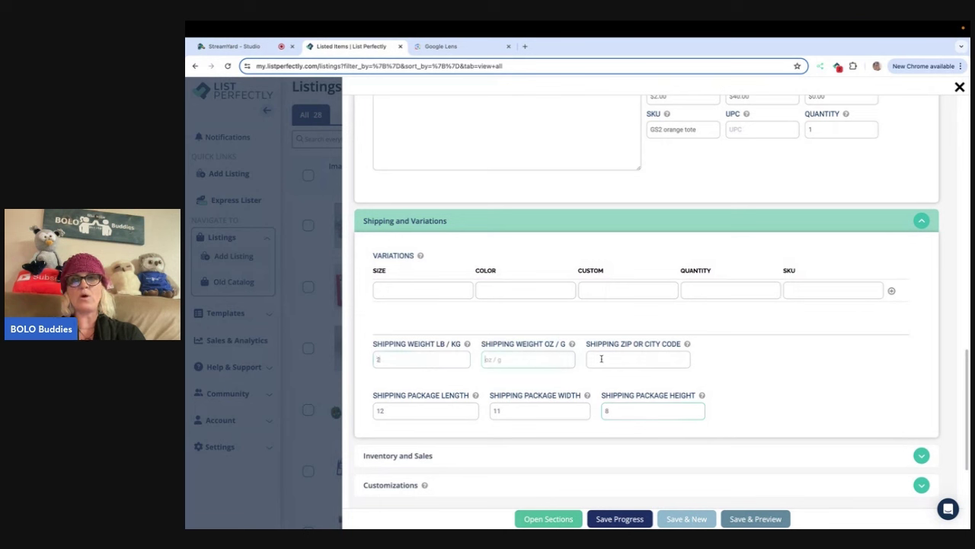
text(43023)
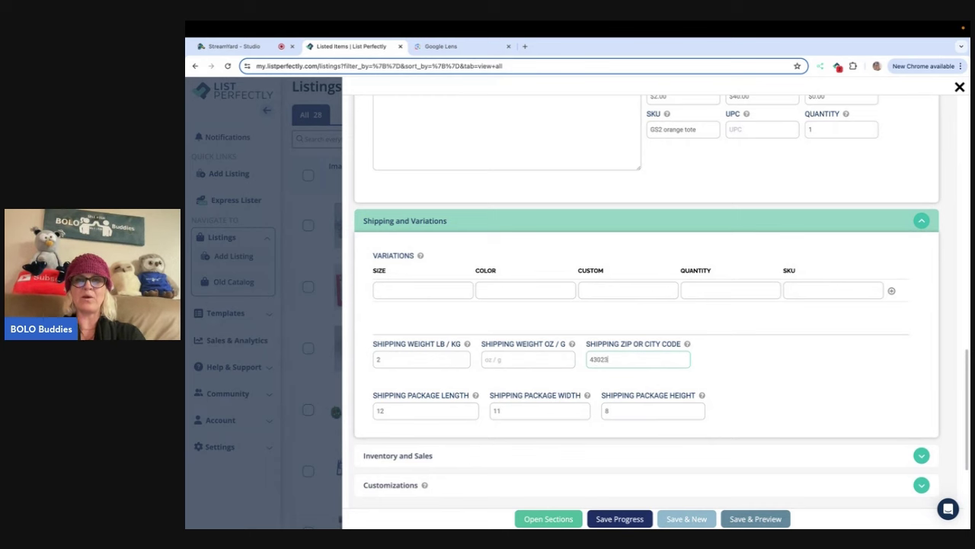
- Unmark the listing as a draft, save it with a preview, and close the preview
scroll(821, 438, down, 3)
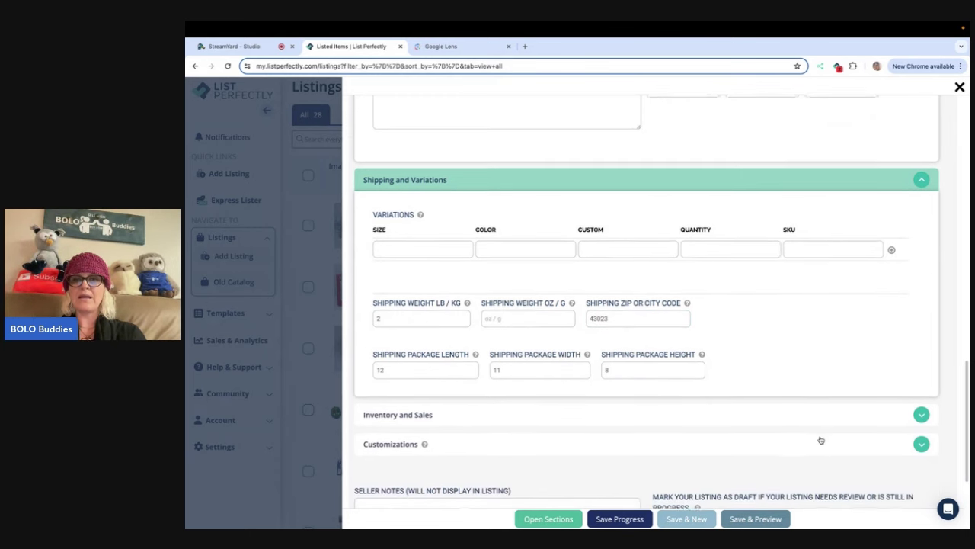
click(923, 371)
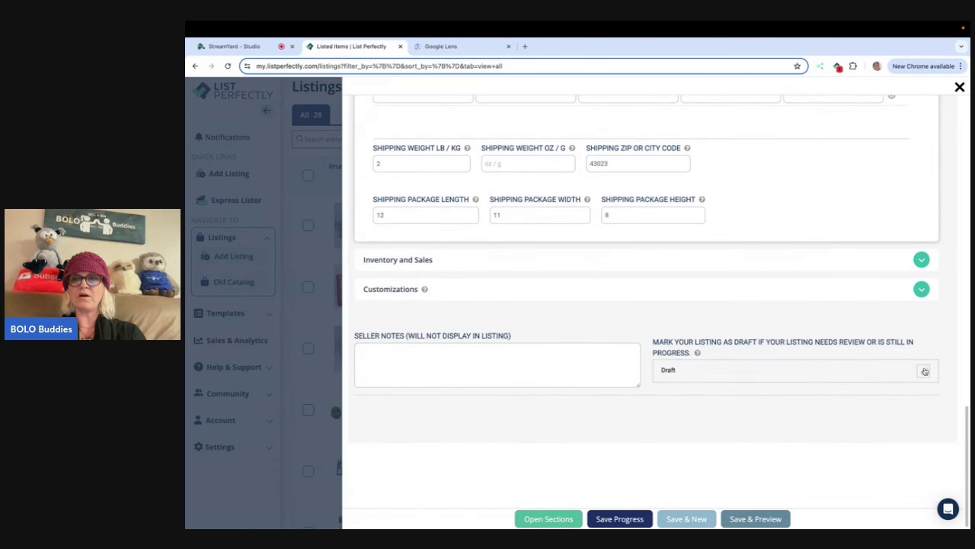
click(756, 519)
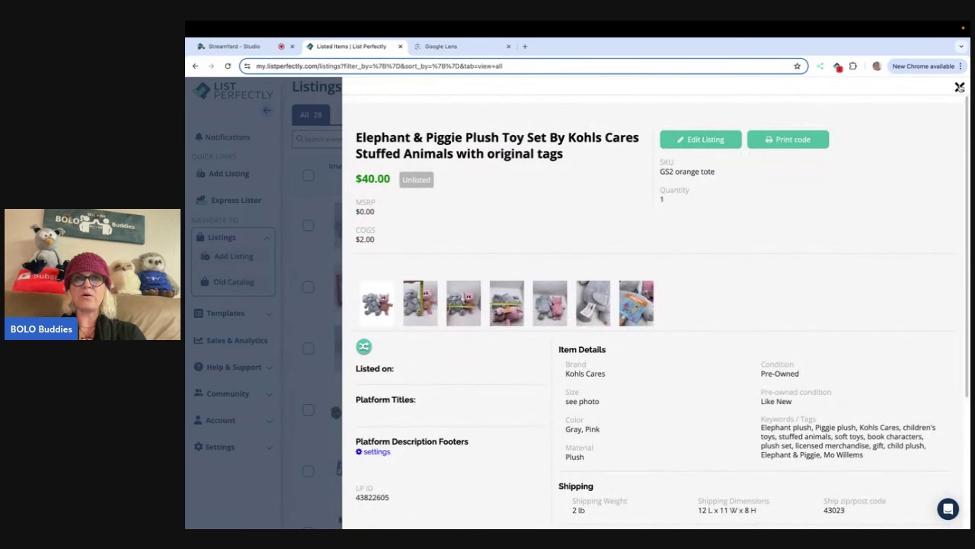
click(960, 87)
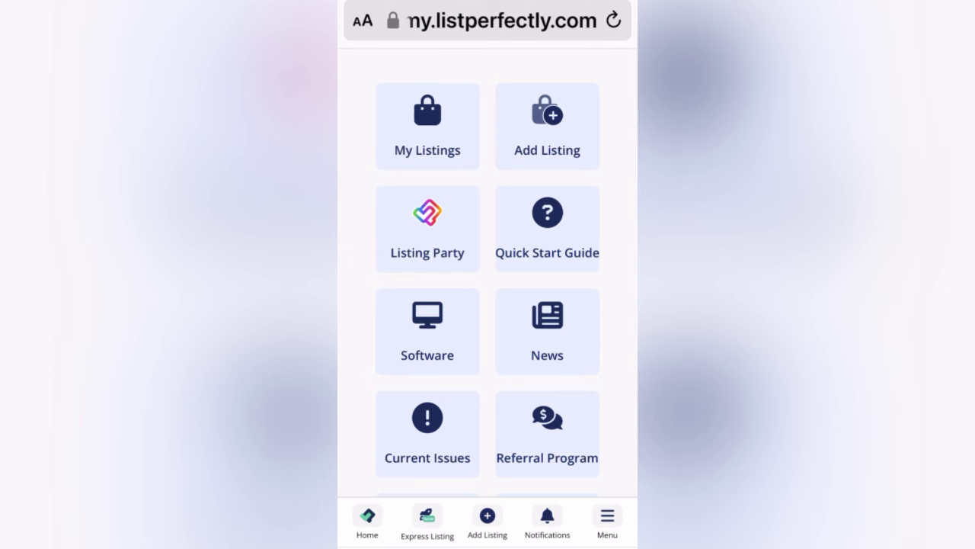
- In the mobile version of List Perfectly, start an Express Lister listing and open the photo library for its images
click(427, 125)
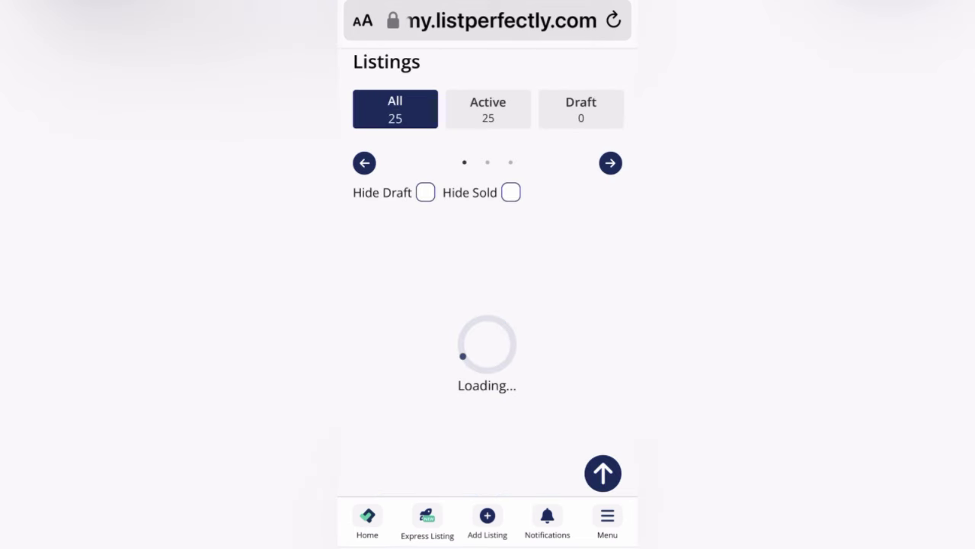
click(427, 522)
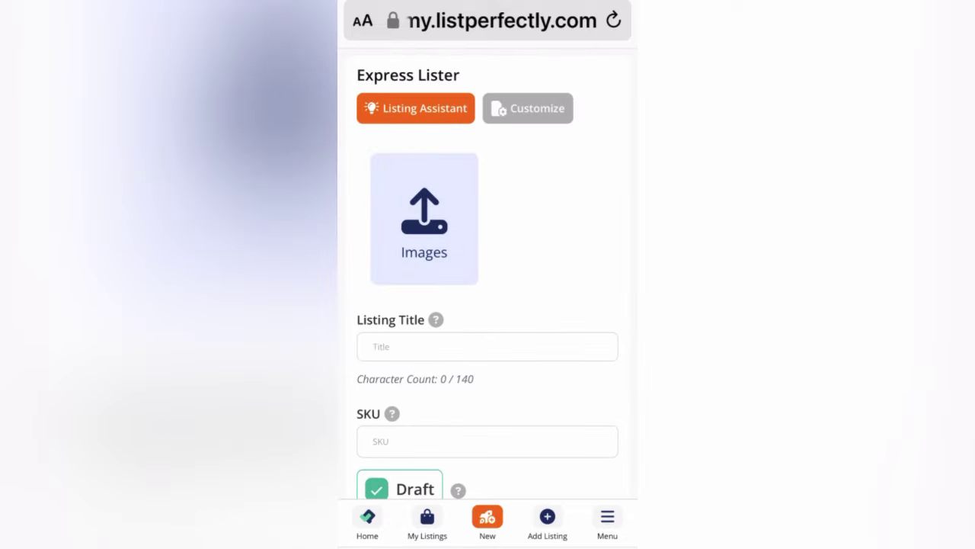
click(424, 219)
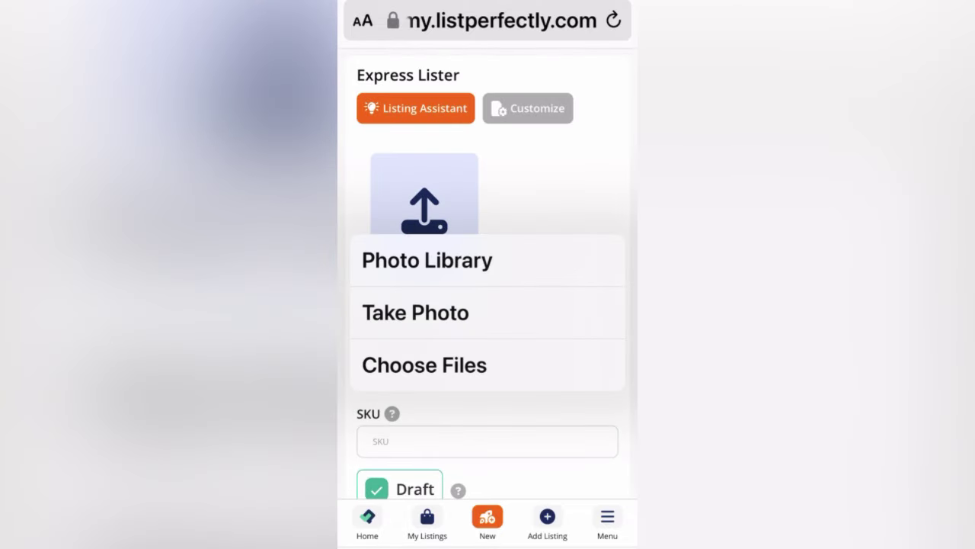
click(426, 260)
- Add the seven photos of the Tommy Pickles plush doll to the new listing
scroll(487, 320, down, 5)
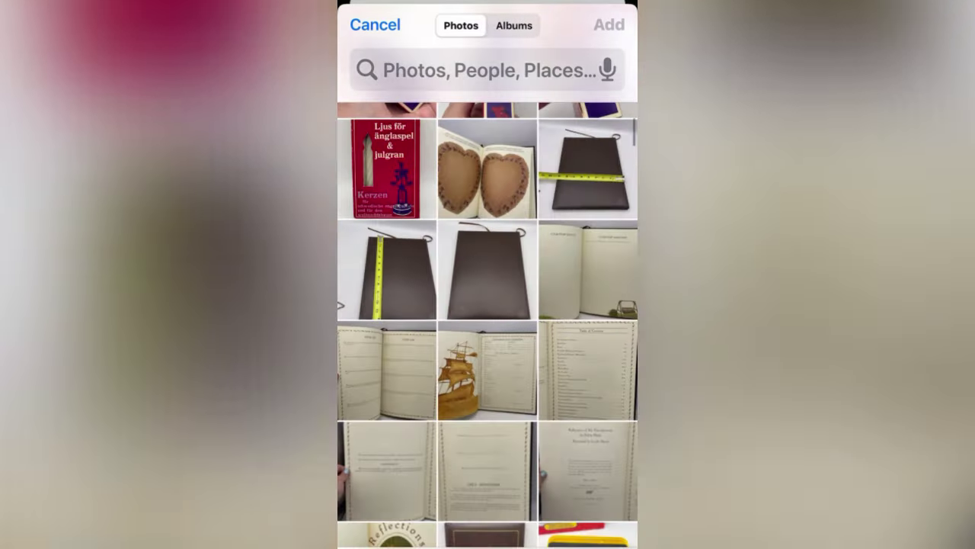
scroll(487, 320, down, 10)
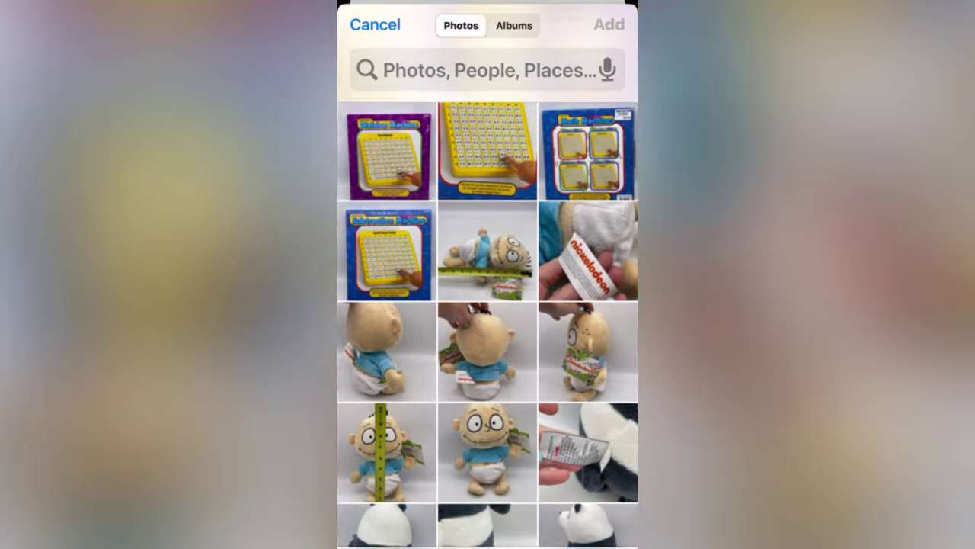
scroll(487, 320, down, 2)
click(488, 389)
click(387, 388)
click(588, 288)
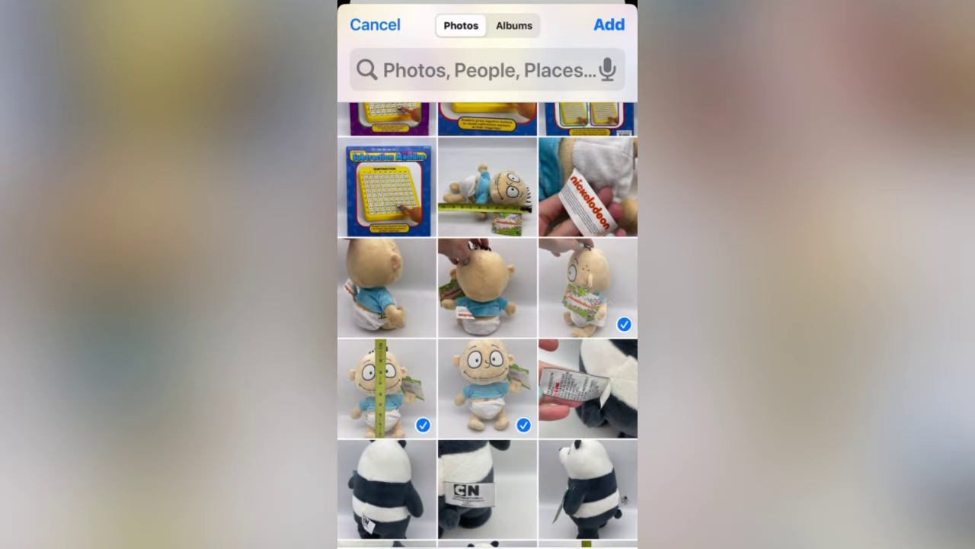
click(488, 288)
click(387, 288)
click(589, 187)
click(487, 188)
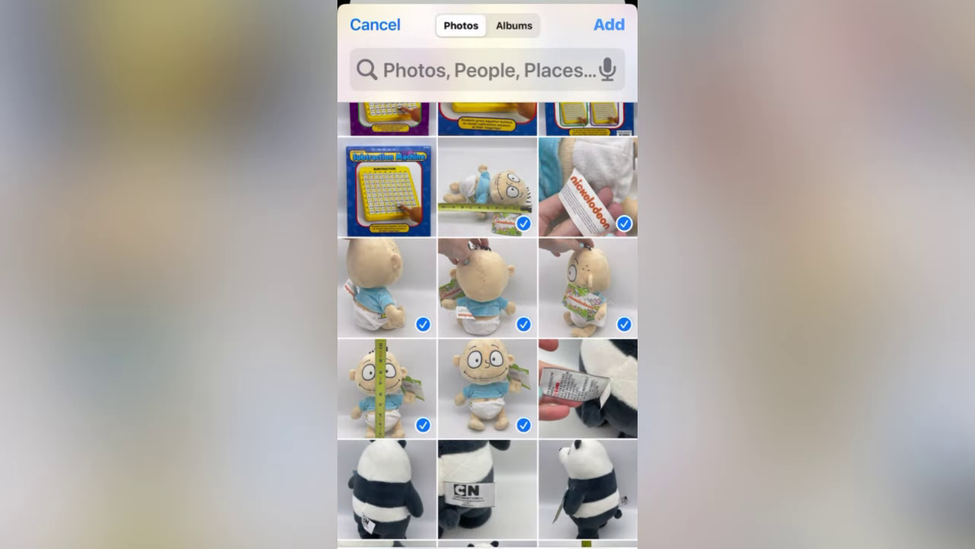
click(609, 25)
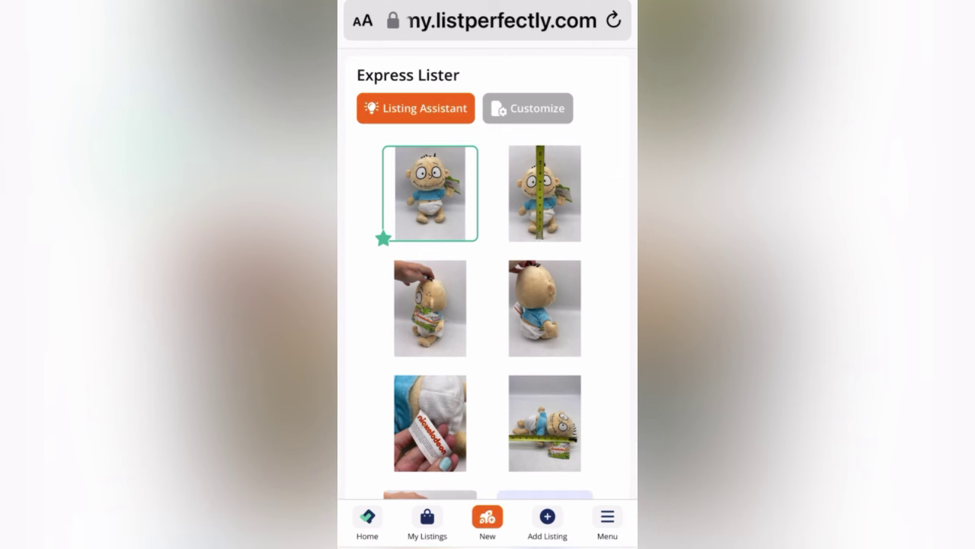
- Generate the listing's details from its photos with Listing Assistant in the "Just the facts" style
click(415, 108)
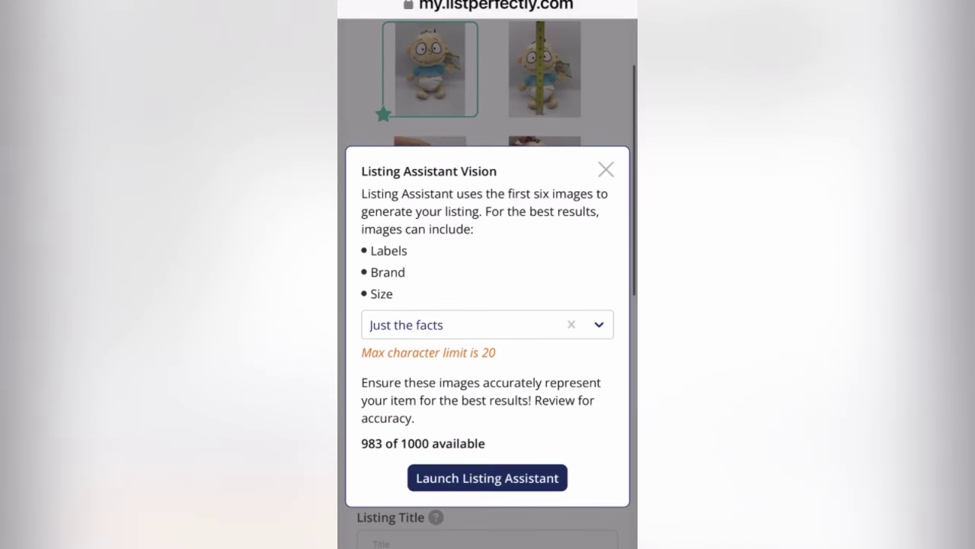
click(487, 477)
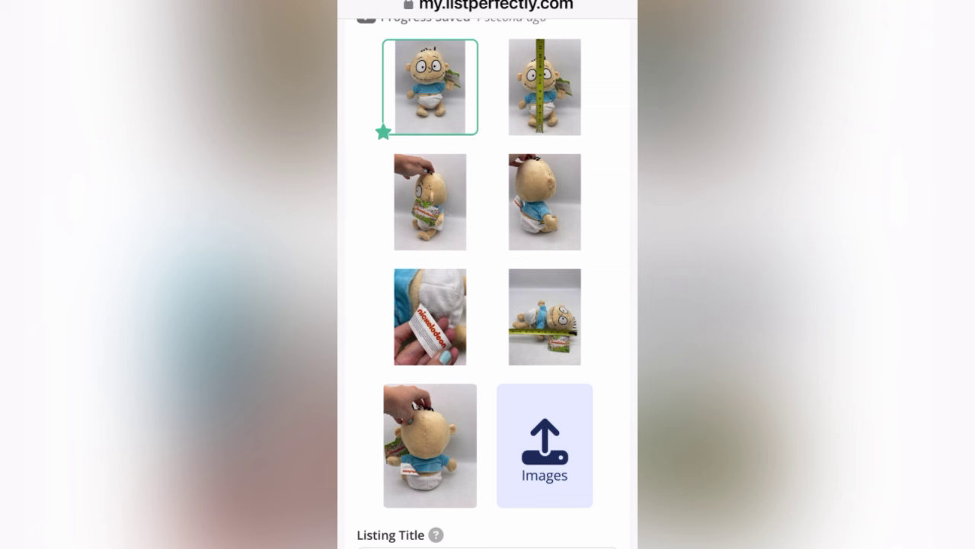
- Change the listing title to "Nickelodeon Rugrats Tommy Pickles Plush Doll 10" Stuffed Toy"
scroll(488, 274, down, 5)
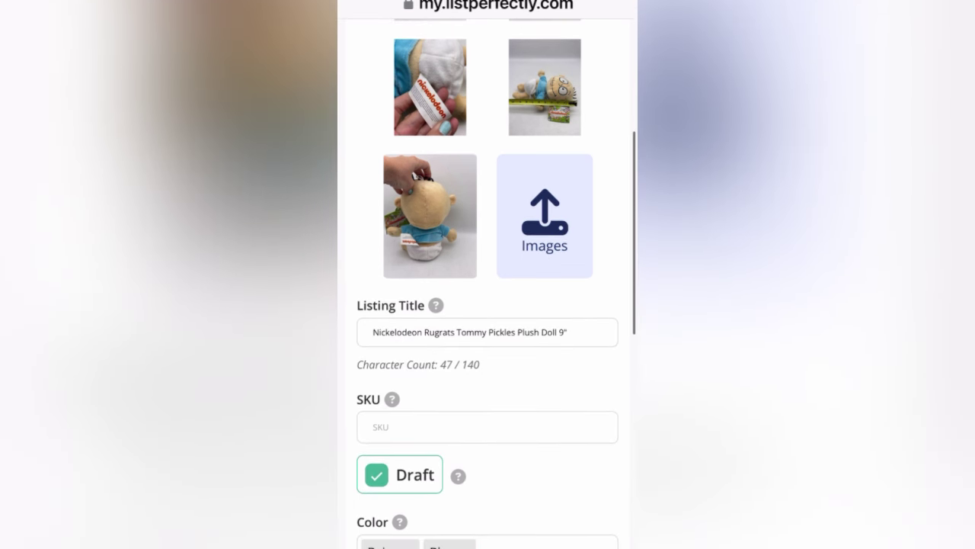
click(579, 332)
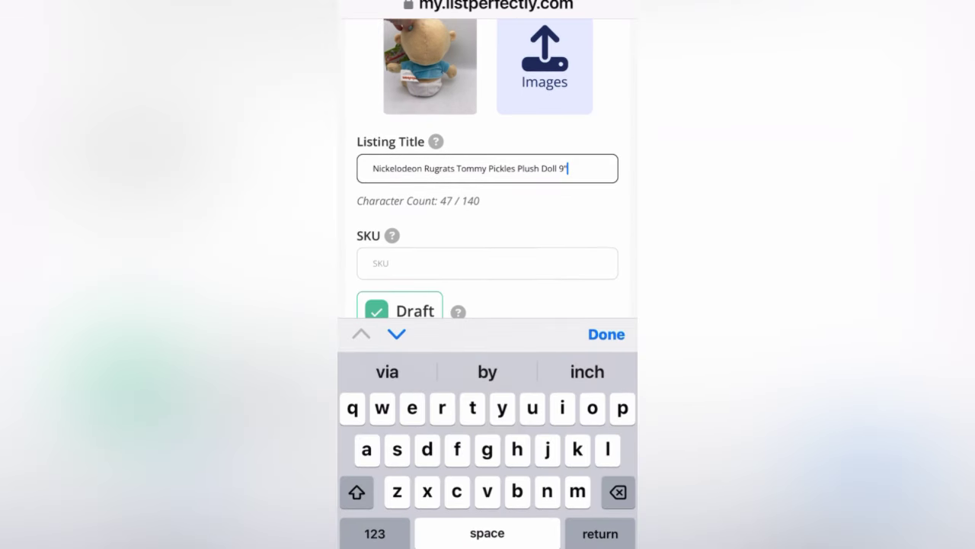
key(BackSpace)
key(BackSpace)
click(374, 533)
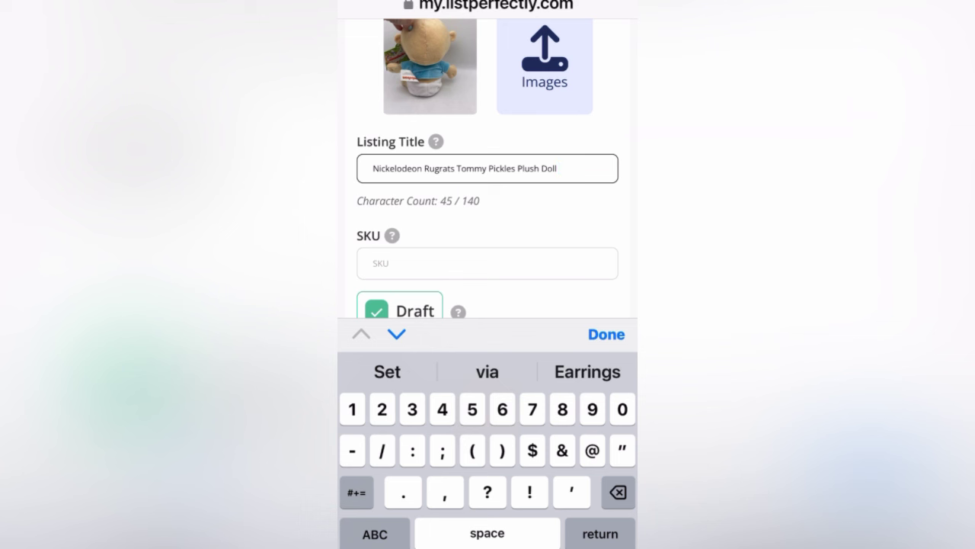
text(10")
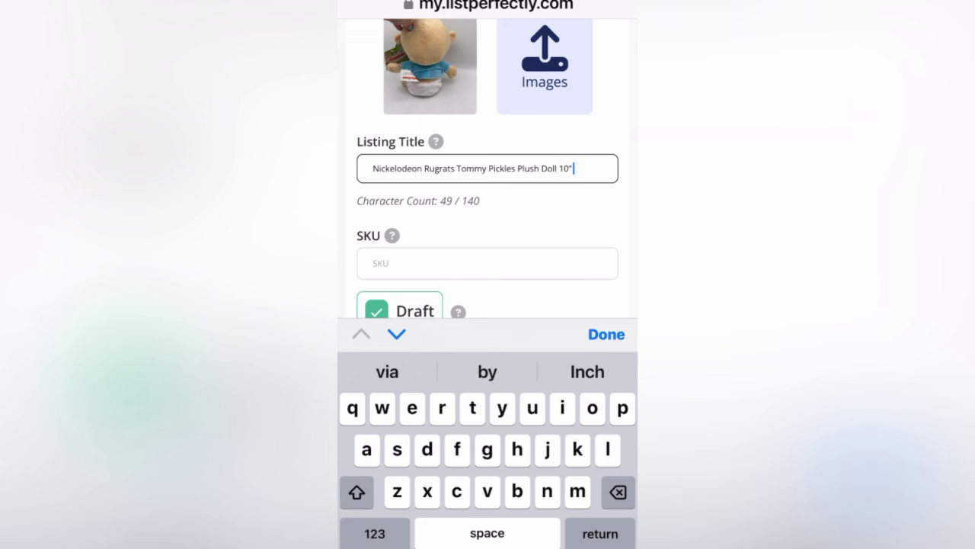
text(S)
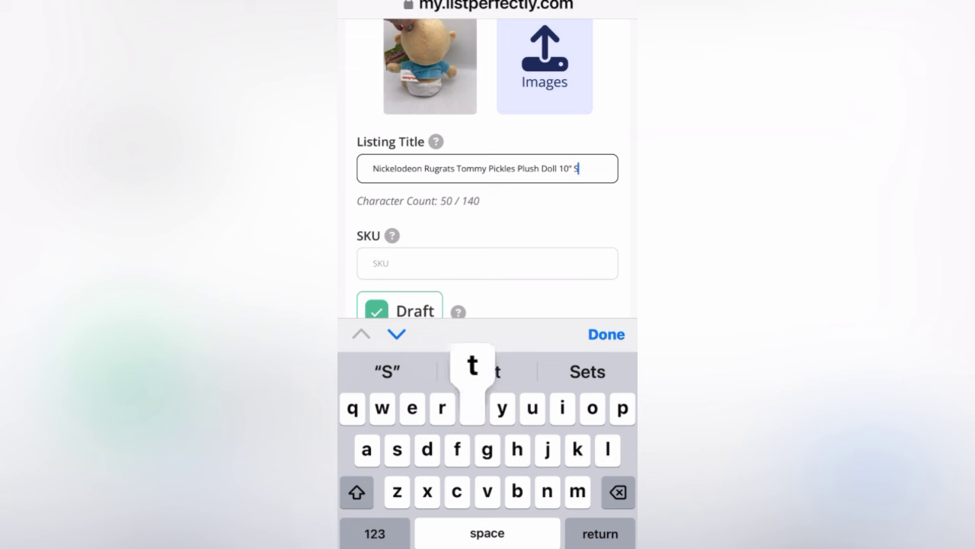
text(tuffed )
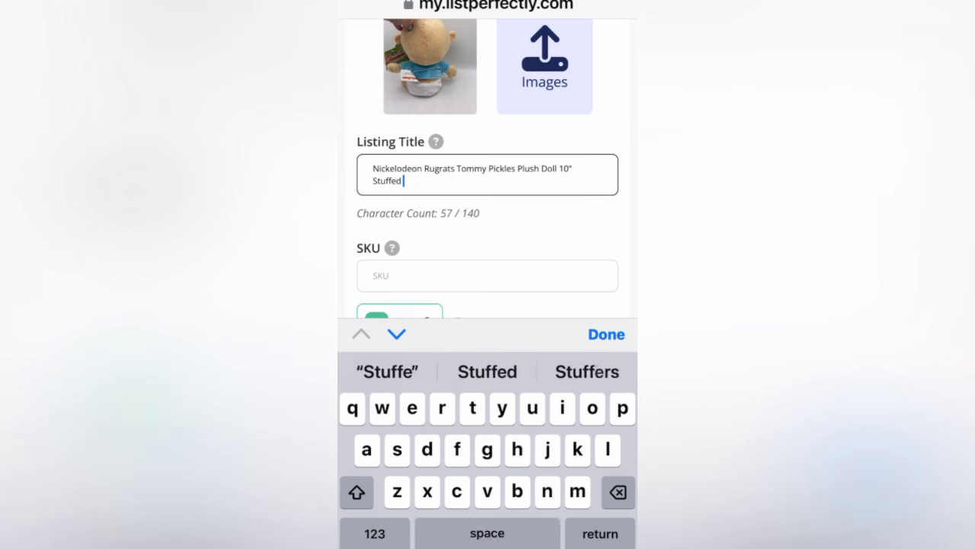
text(Toy)
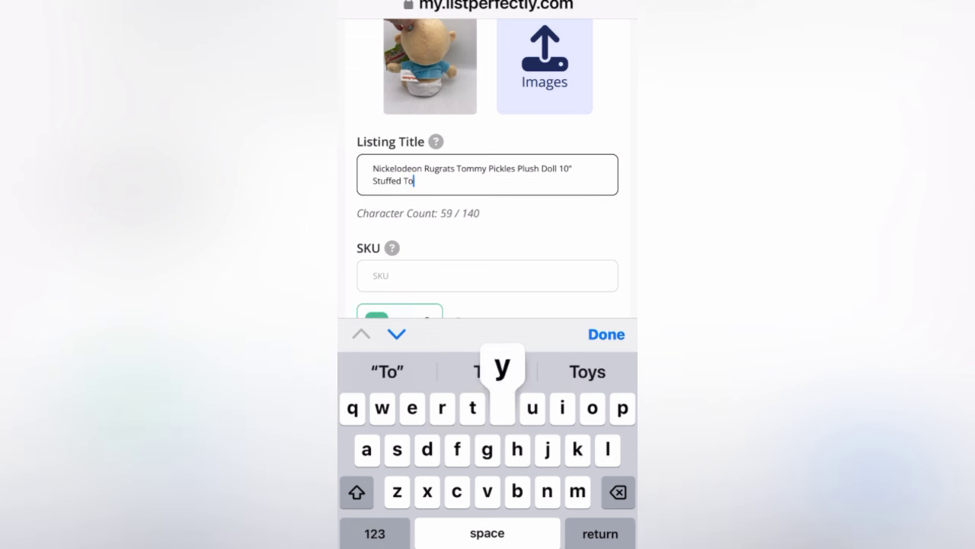
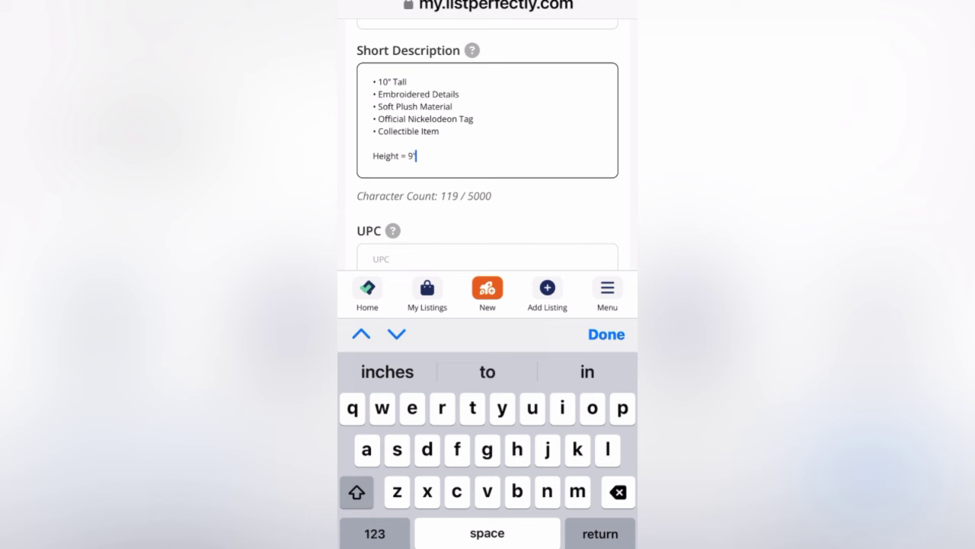
- Delete the "Height = 9"" line from the end of the short description and finish editing
key(BackSpace)
key(BackSpace)
key(BackSpace)
key(BackSpace)
key(BackSpace)
key(BackSpace)
key(BackSpace)
key(BackSpace)
key(BackSpace)
key(BackSpace)
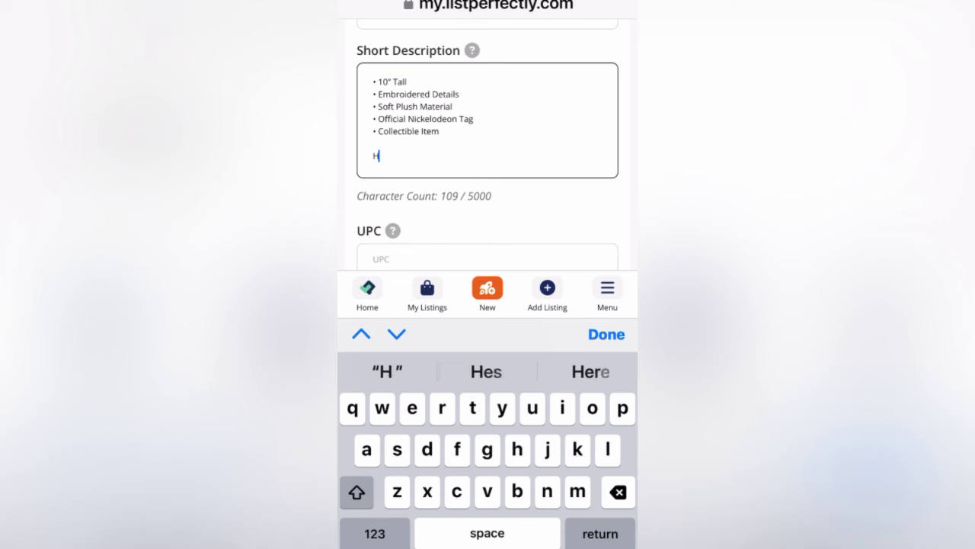
key(BackSpace)
key(BackSpace)
key(BackSpace)
scroll(487, 152, down, 2)
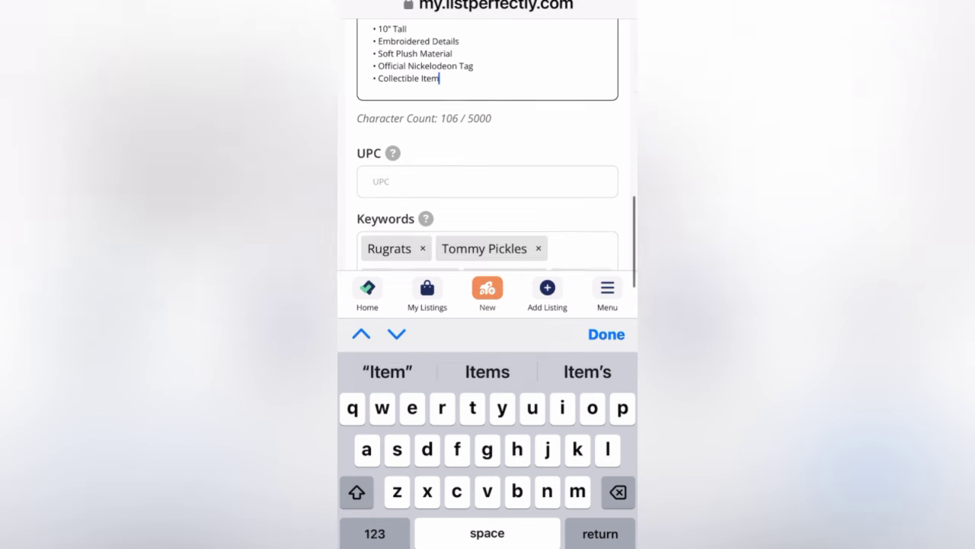
click(607, 333)
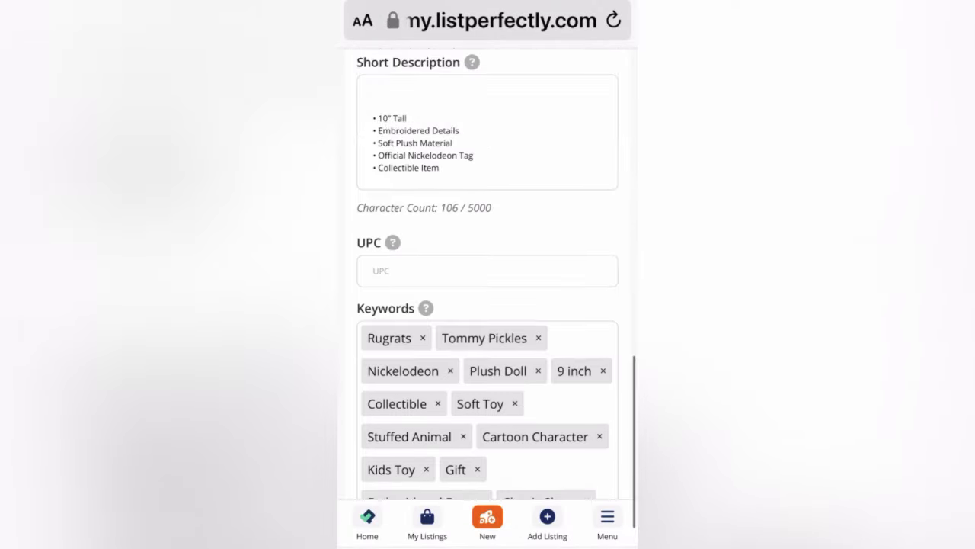
- Leave the Tommy Pickles listing for the listings overview and start a new Express Lister listing
scroll(487, 305, down, 2)
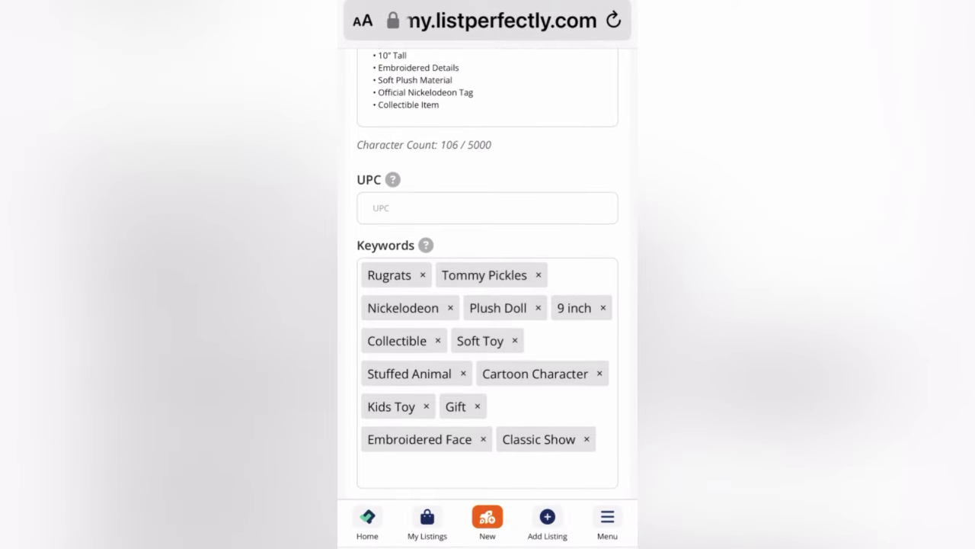
click(427, 522)
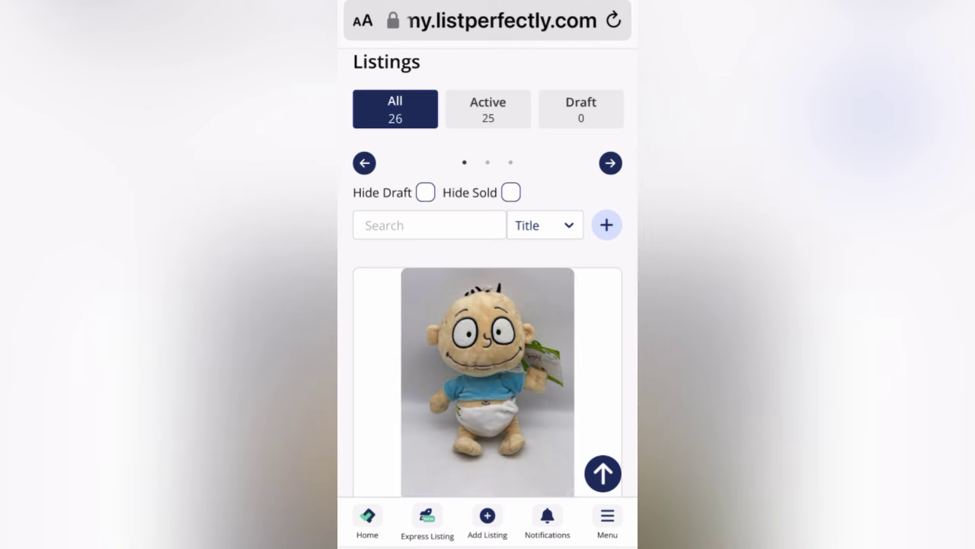
click(427, 521)
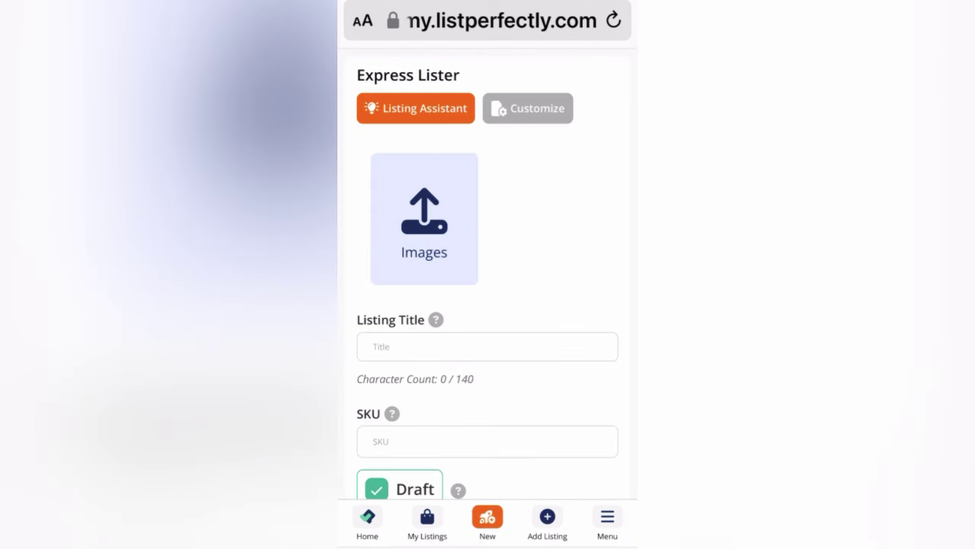
- Add the five photos of the red-boxed Lakeshore Addition Machine from the photo library to the new listing
click(425, 219)
click(427, 260)
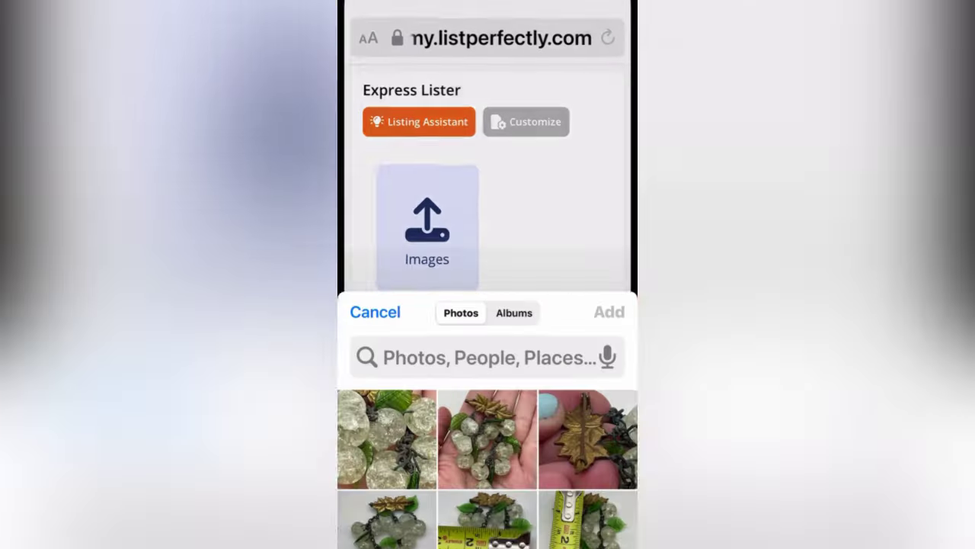
scroll(488, 320, down, 10)
scroll(487, 325, down, 10)
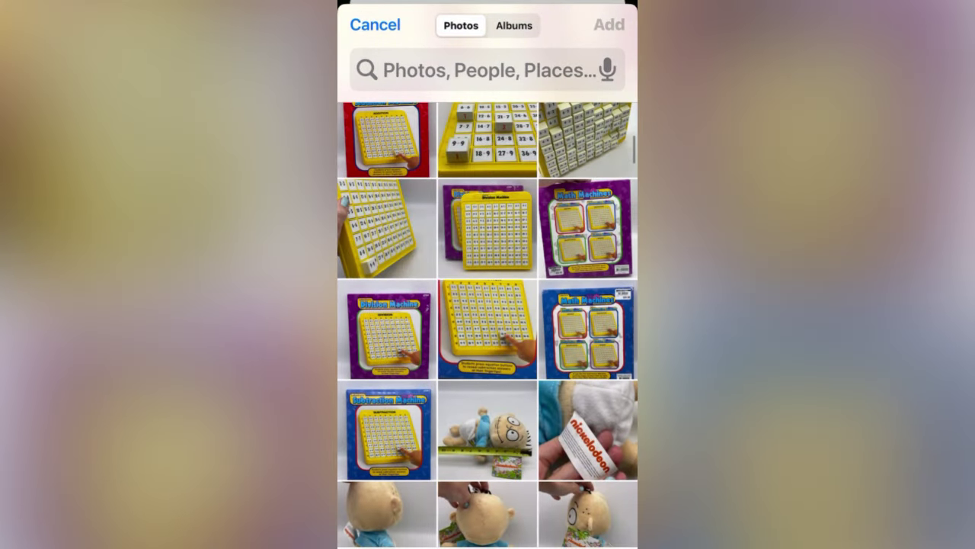
scroll(487, 320, up, 5)
scroll(488, 320, up, 1)
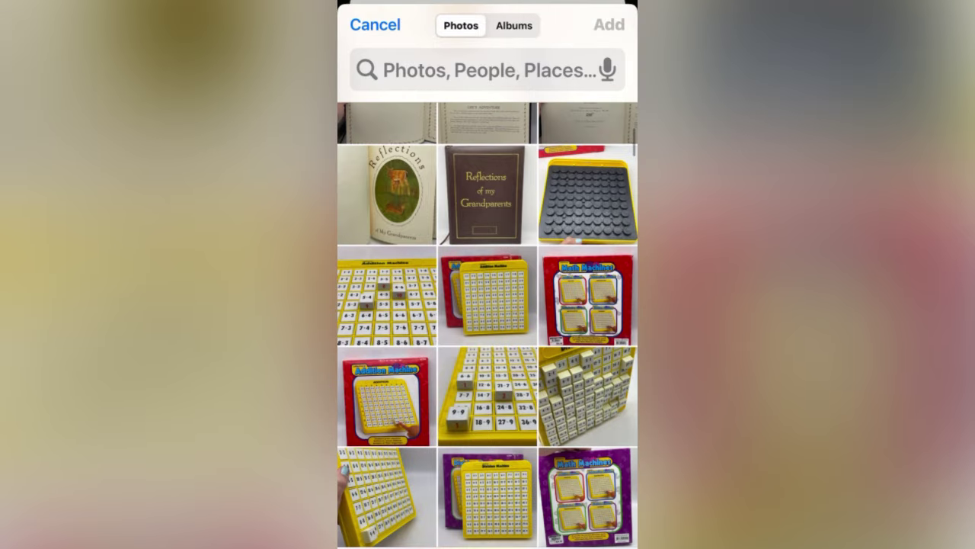
click(387, 396)
click(587, 295)
click(488, 296)
click(387, 295)
click(587, 195)
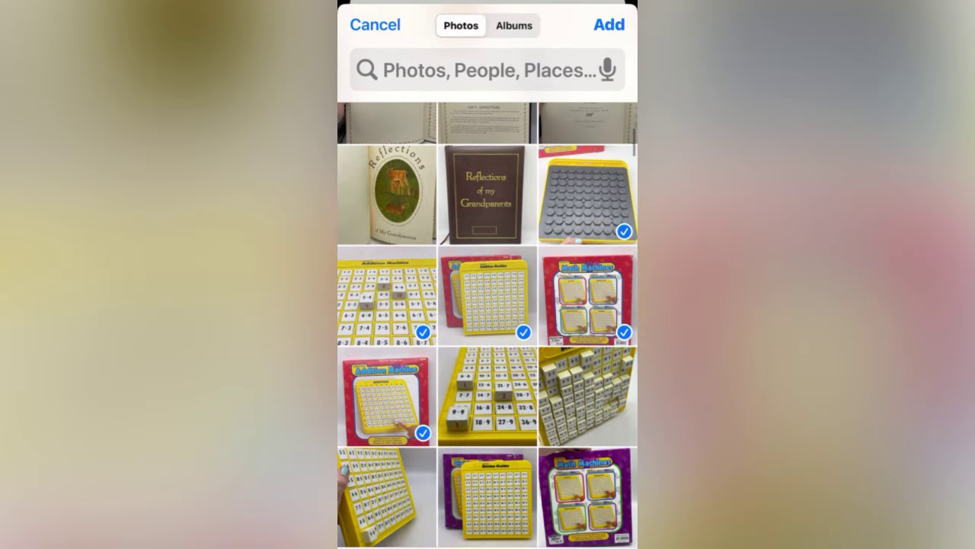
click(608, 24)
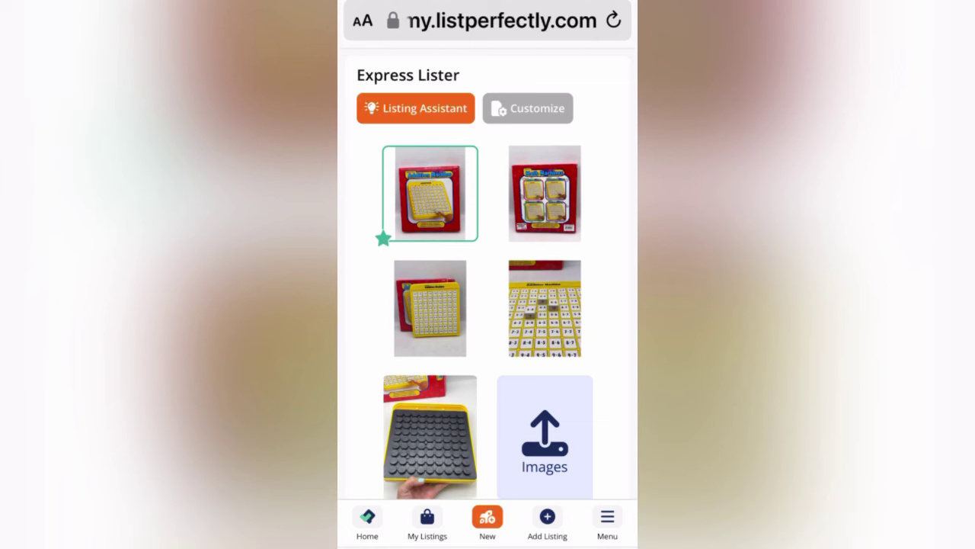
- Generate the Addition Machine listing's details from its photos with Listing Assistant in the "Just the facts" style
click(415, 107)
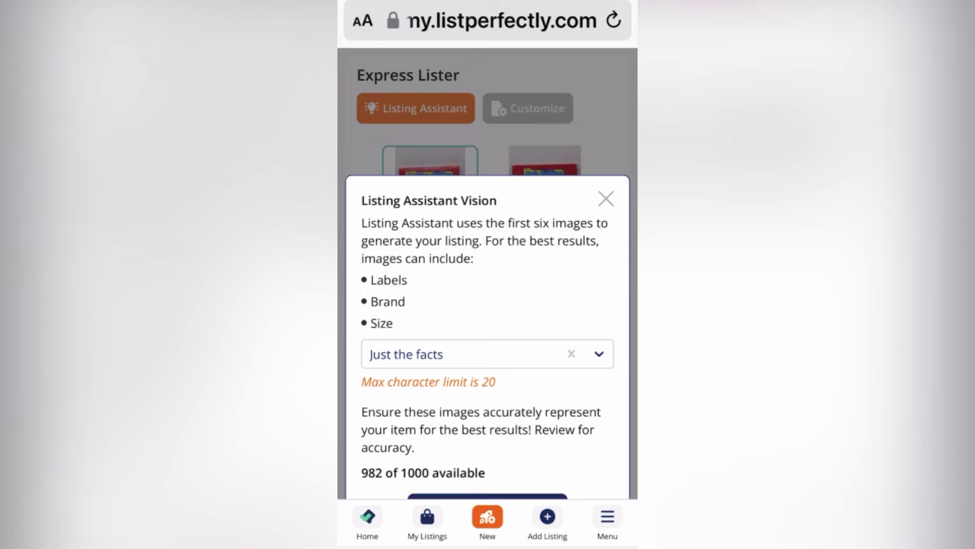
scroll(488, 305, down, 2)
click(487, 478)
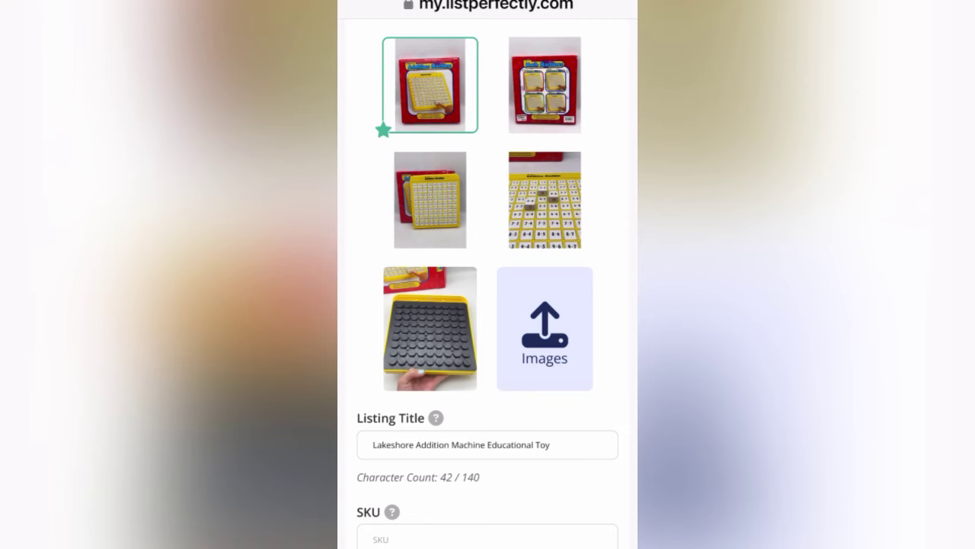
- Set the SKU of the Addition Machine listing to GS2
scroll(488, 305, down, 5)
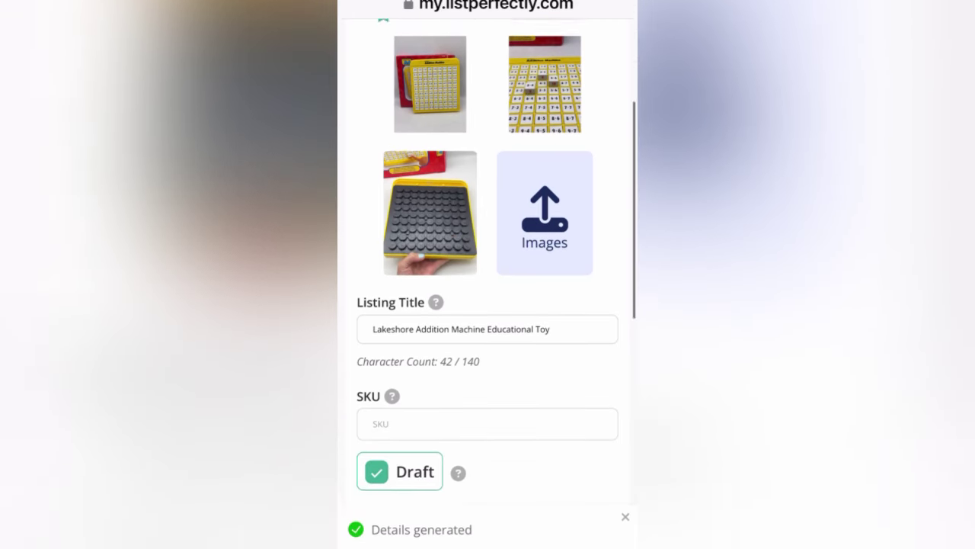
scroll(487, 305, down, 4)
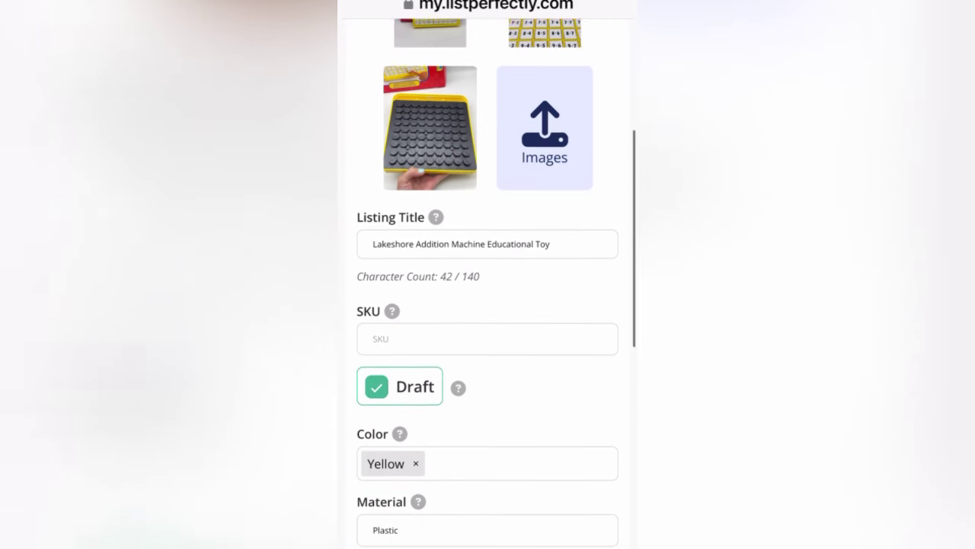
click(457, 238)
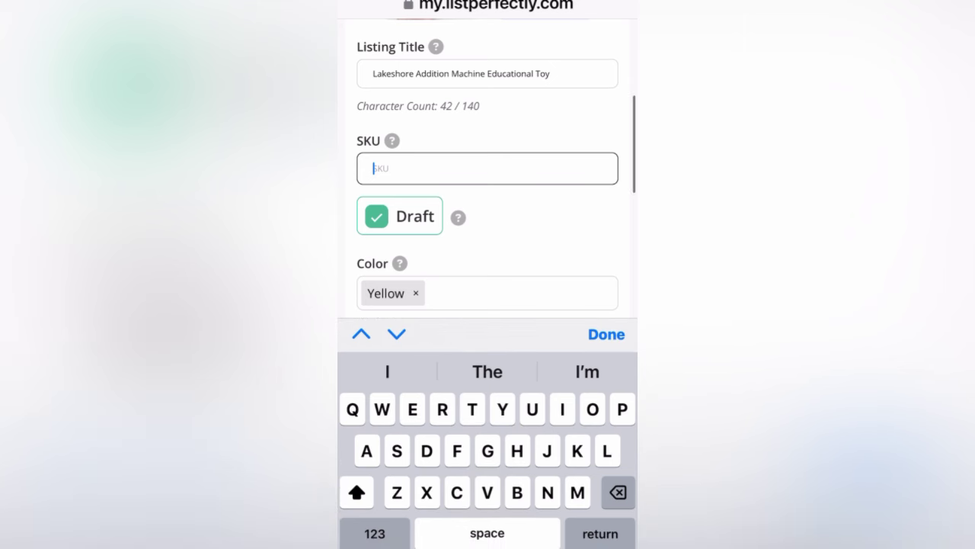
text(GS)
click(374, 538)
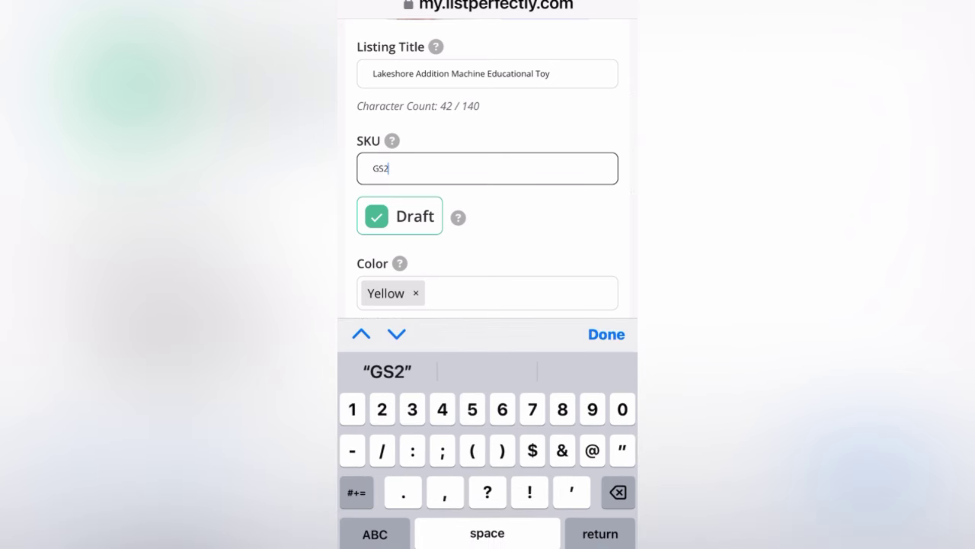
click(606, 333)
- Set the price of the Addition Machine listing to 40
scroll(487, 305, down, 2)
scroll(488, 305, down, 6)
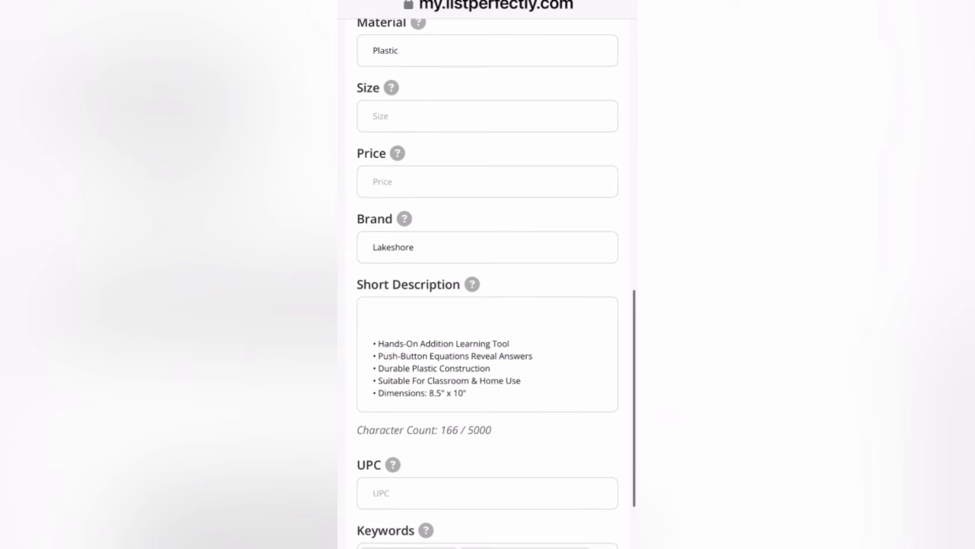
click(488, 184)
click(374, 533)
text(40)
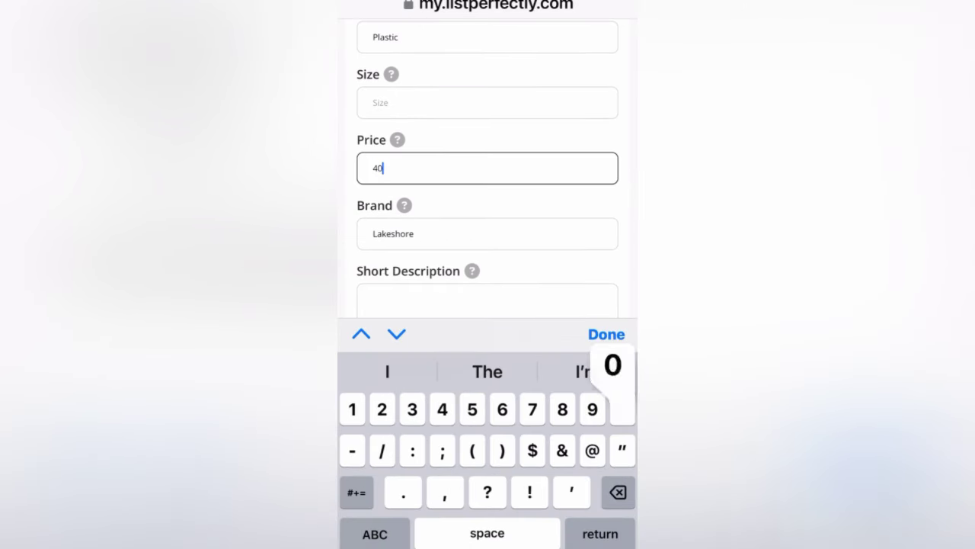
click(606, 334)
- Delete the "Dimensions" bullet from the end of the short description and finish editing
scroll(487, 305, down, 2)
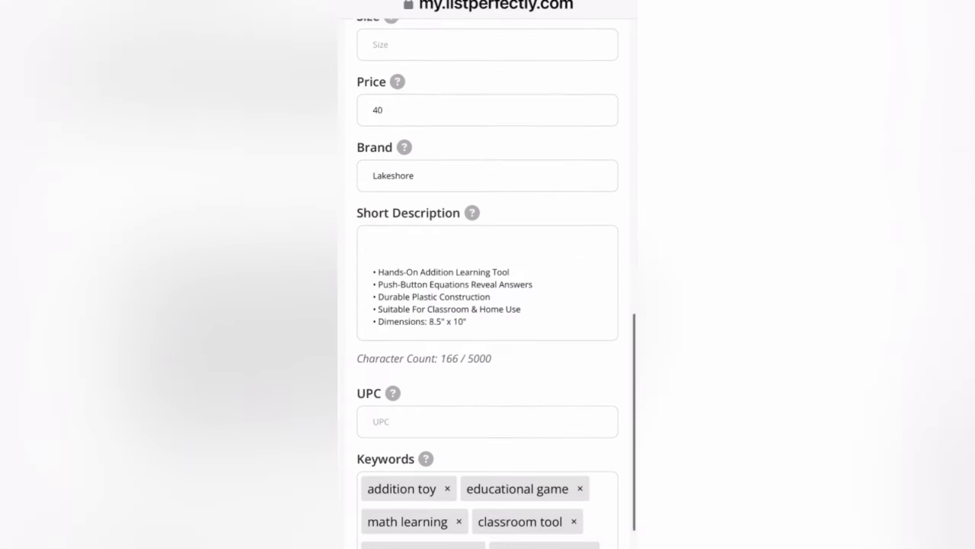
scroll(487, 305, down, 1)
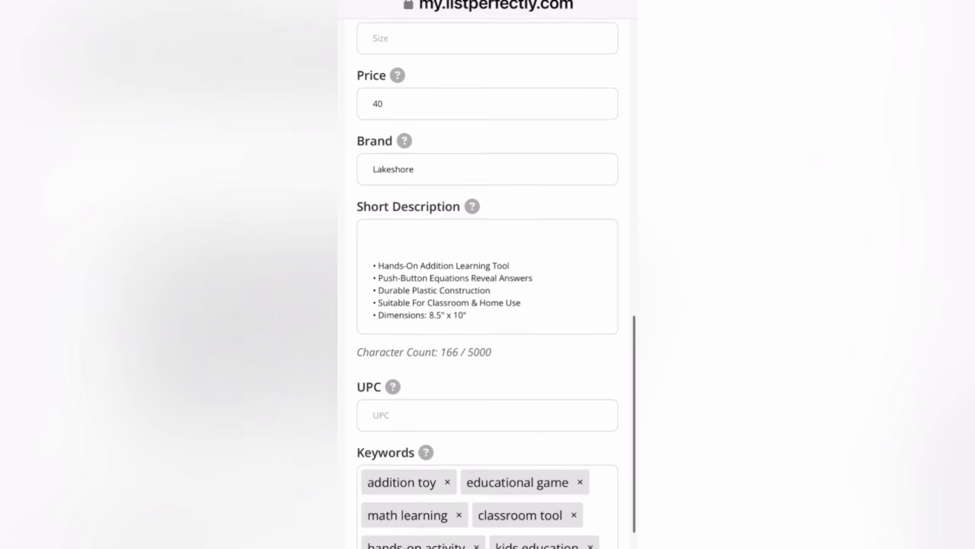
click(466, 309)
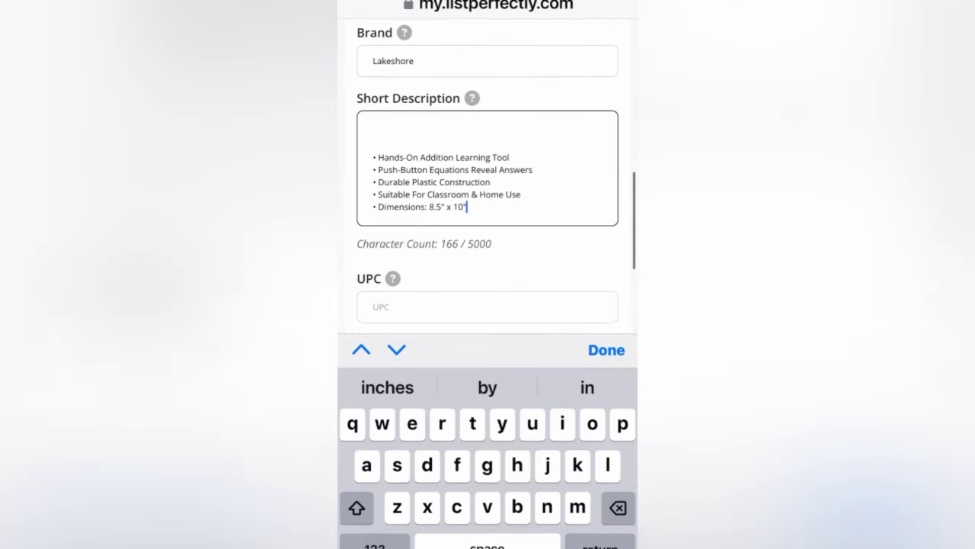
key(BackSpace)
key(BackSpace)
key(BackSpace)
key(BackSpace)
key(BackSpace)
key(BackSpace)
key(BackSpace)
key(BackSpace)
key(BackSpace)
key(BackSpace)
key(BackSpace)
key(BackSpace)
key(BackSpace)
key(BackSpace)
key(BackSpace)
key(BackSpace)
key(BackSpace)
key(BackSpace)
key(BackSpace)
key(BackSpace)
key(BackSpace)
key(BackSpace)
key(BackSpace)
key(BackSpace)
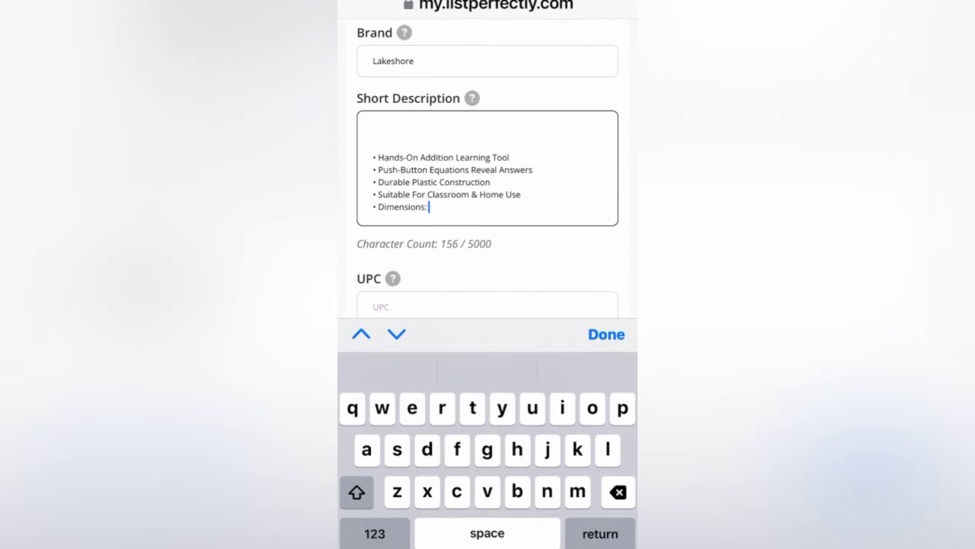
key(BackSpace)
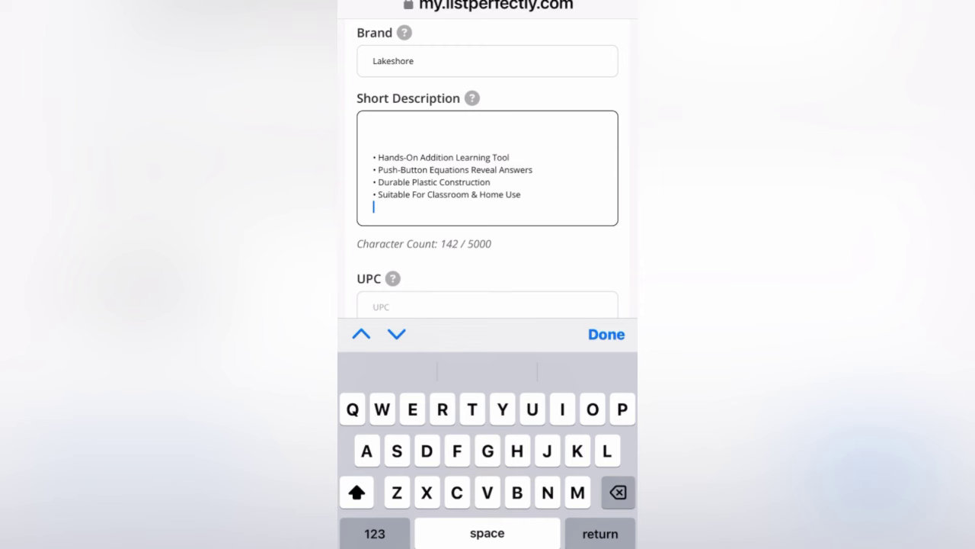
click(607, 334)
scroll(487, 305, down, 1)
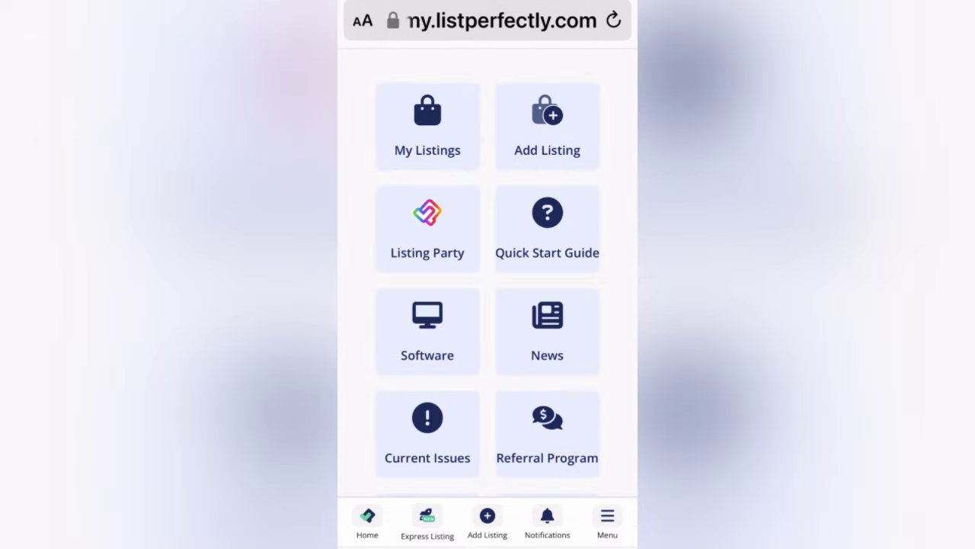
- Open the listings overview and check the new Lakeshore Addition Machine entry and the listings below it
click(427, 126)
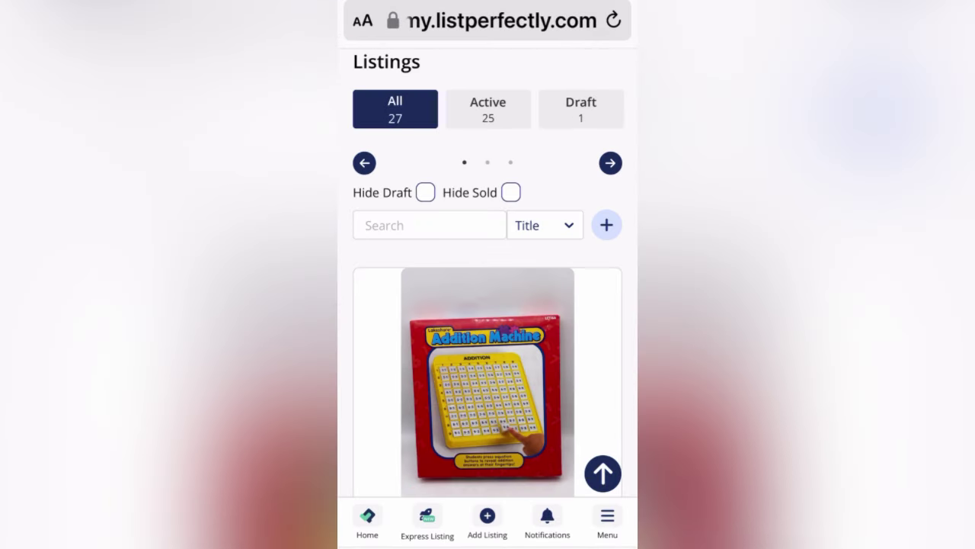
scroll(488, 305, down, 3)
scroll(487, 305, down, 5)
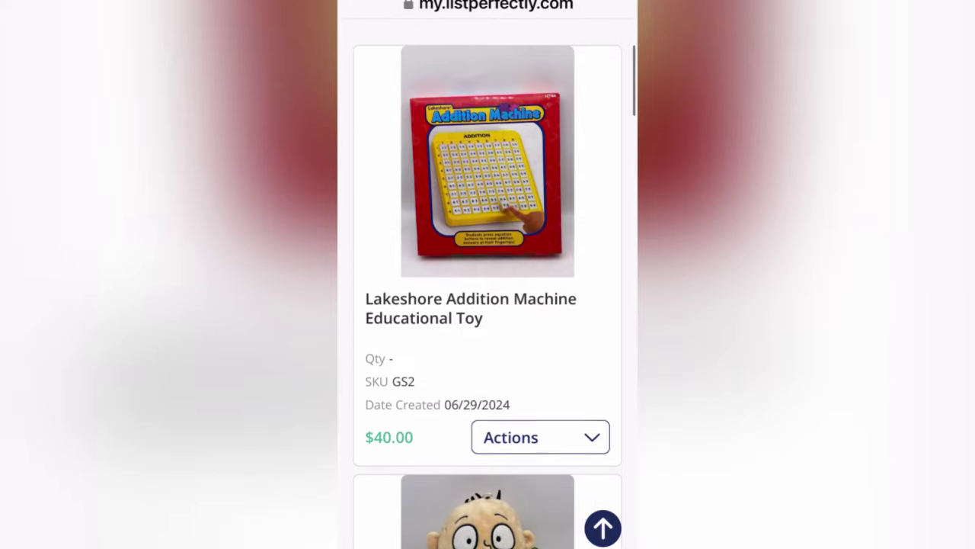
scroll(488, 304, down, 5)
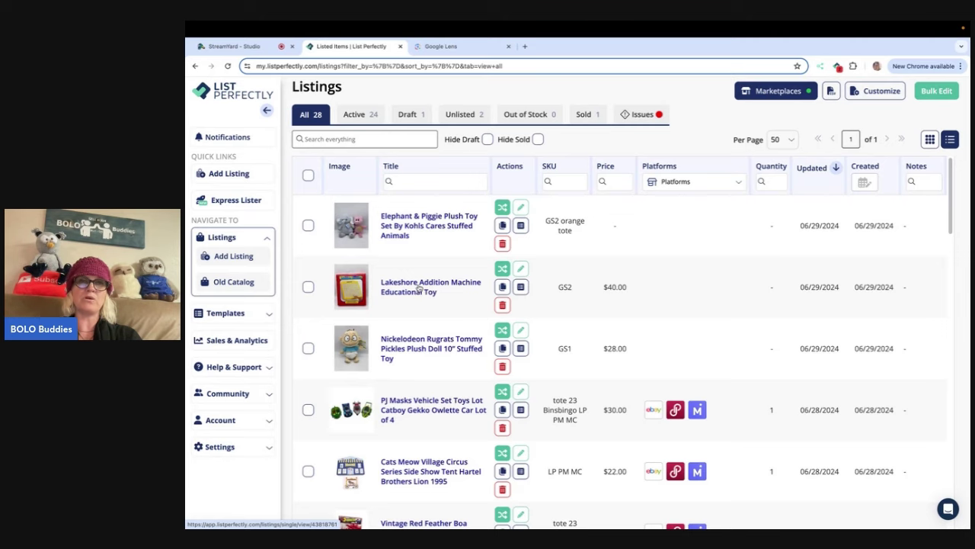
- Open the Lakeshore Addition Machine Educational Toy listing for editing in the desktop version of List Perfectly
click(419, 288)
click(700, 138)
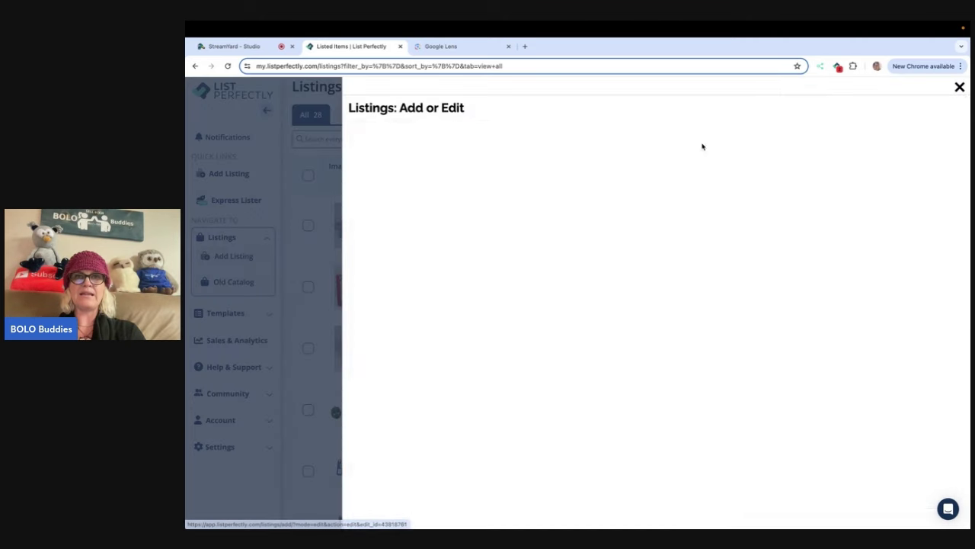
scroll(365, 243, down, 2)
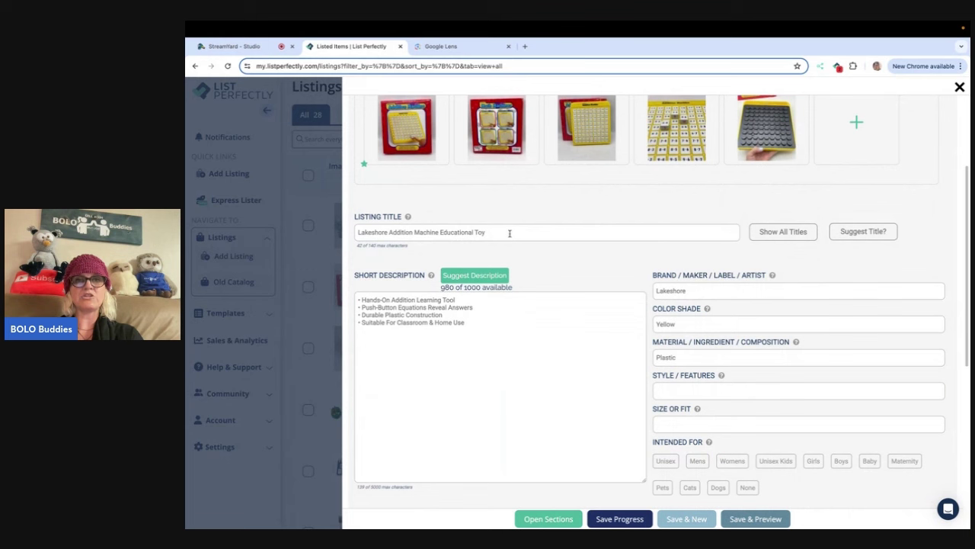
click(505, 317)
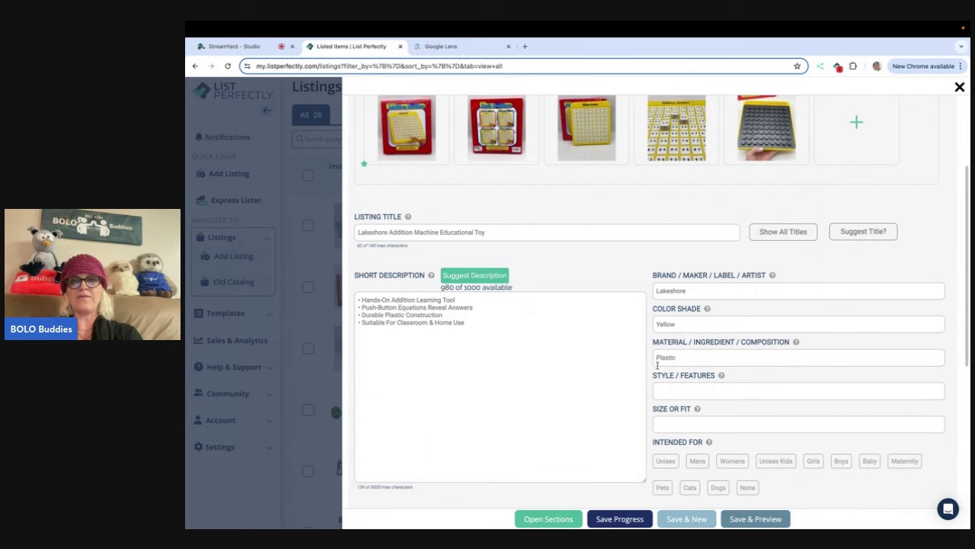
- Set the item's condition to Pre-Owned with a pre-owned condition of Good
scroll(658, 383, down, 3)
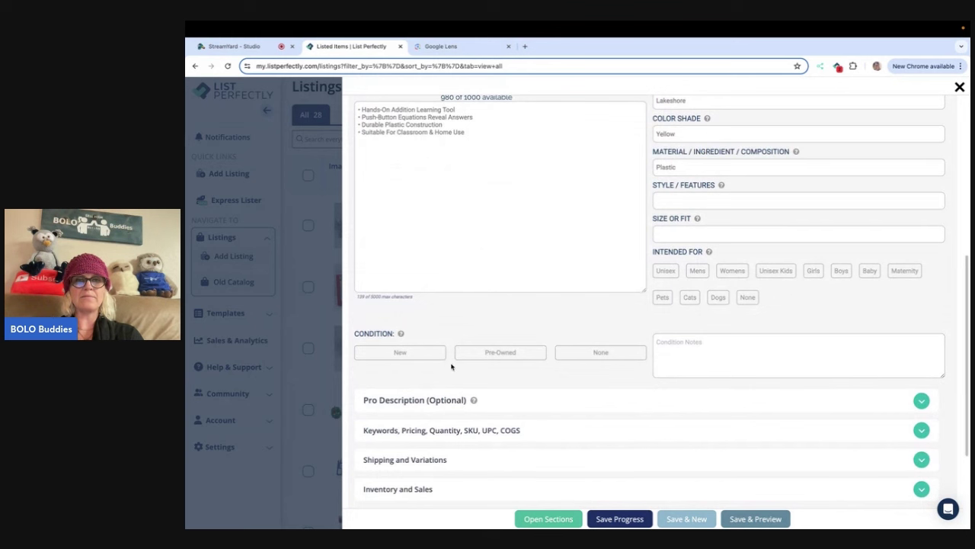
click(485, 354)
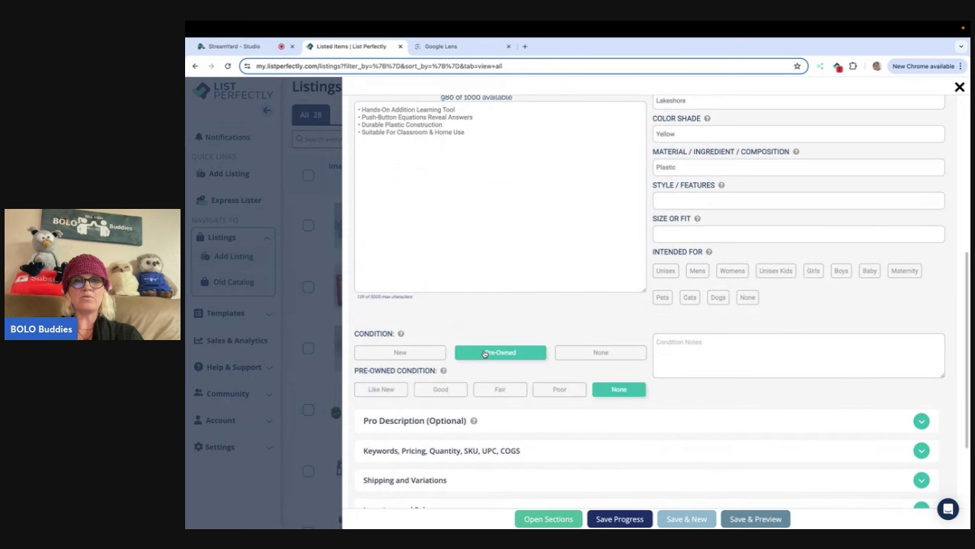
click(425, 389)
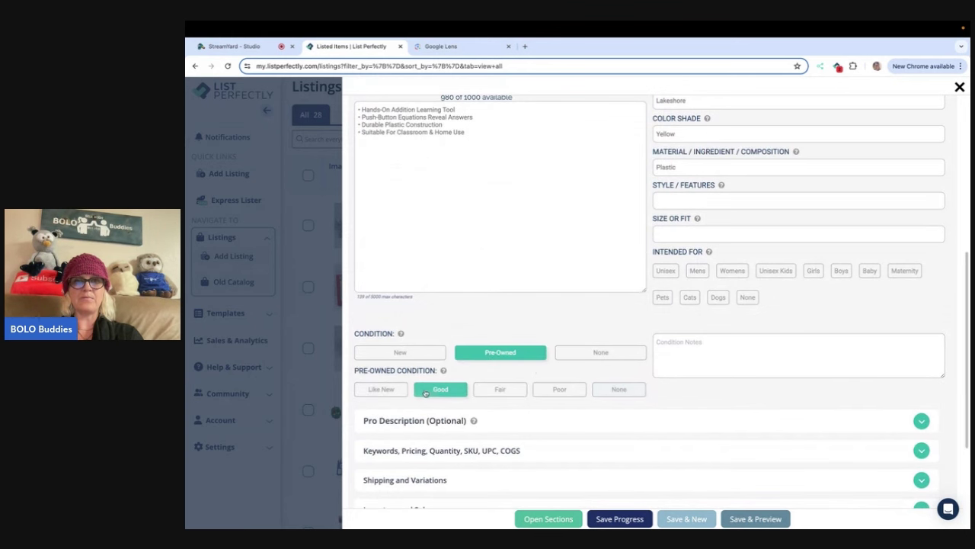
- In the keywords and pricing section, set the COGS to 2 and the MSRP to 0
scroll(592, 383, down, 1)
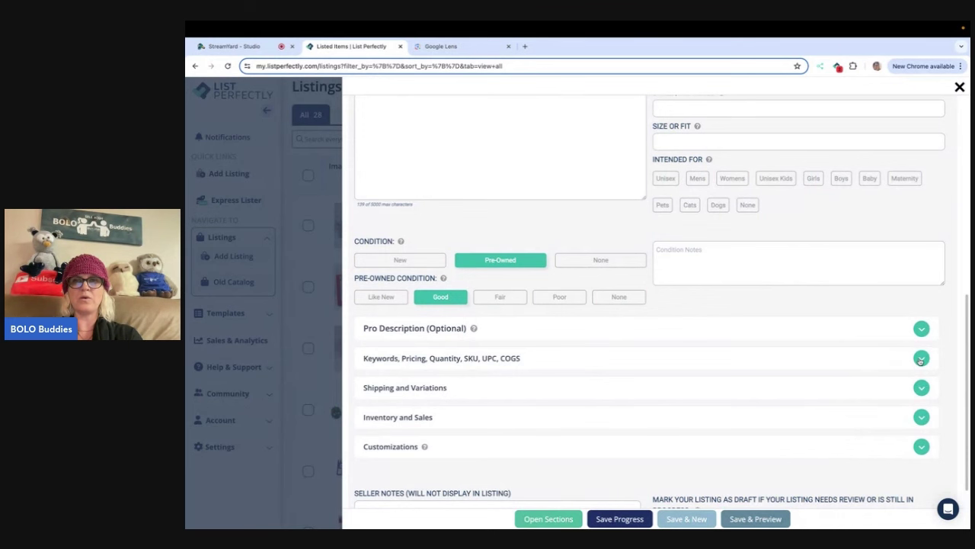
click(920, 358)
scroll(809, 428, down, 1)
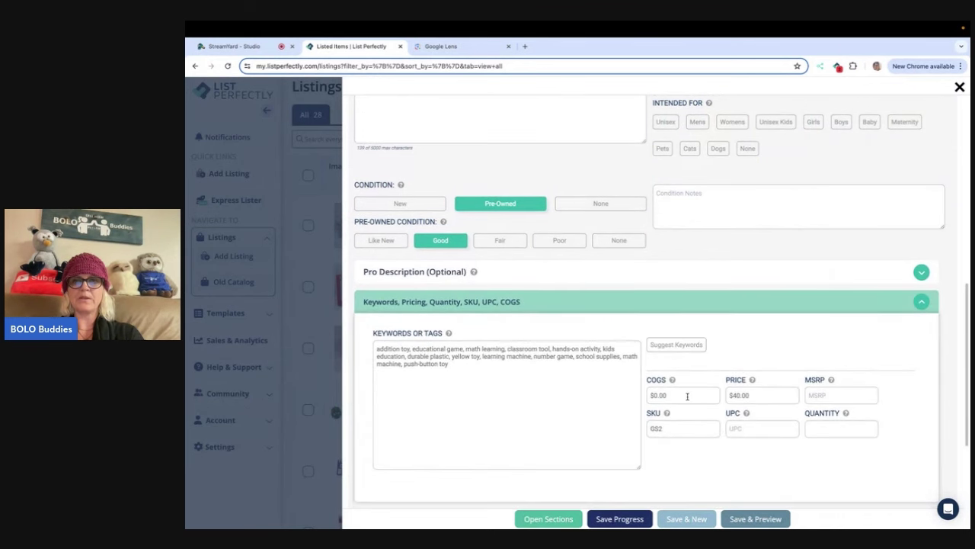
drag(688, 394, 637, 390)
text(2)
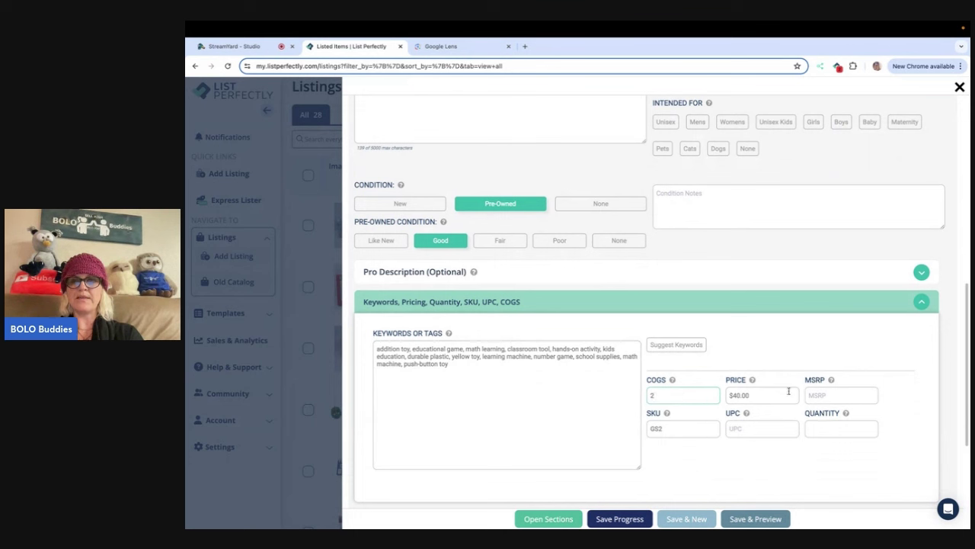
click(822, 395)
text(0)
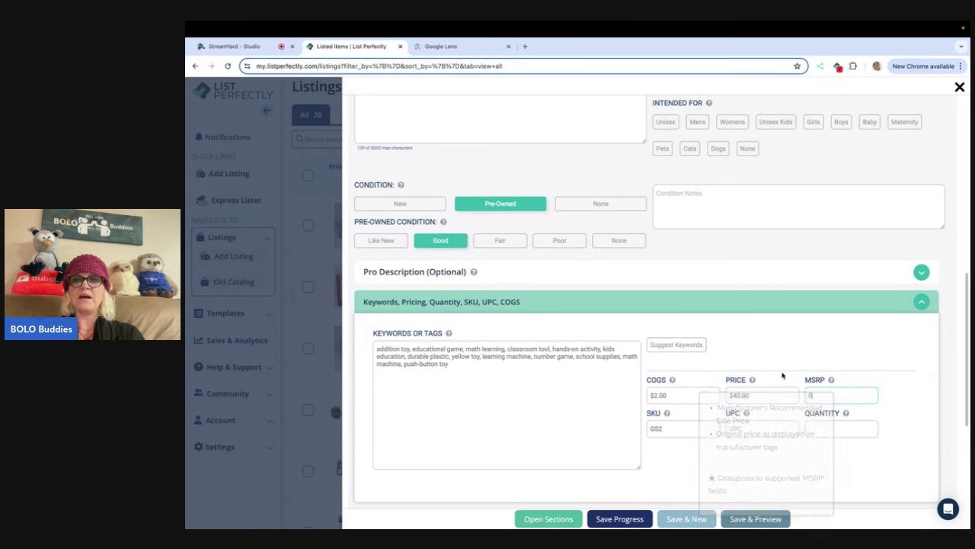
- In the shipping section, set the package to 12 x 12 x 4, the weight to 2 lb, and enter the shipping ZIP code
click(757, 394)
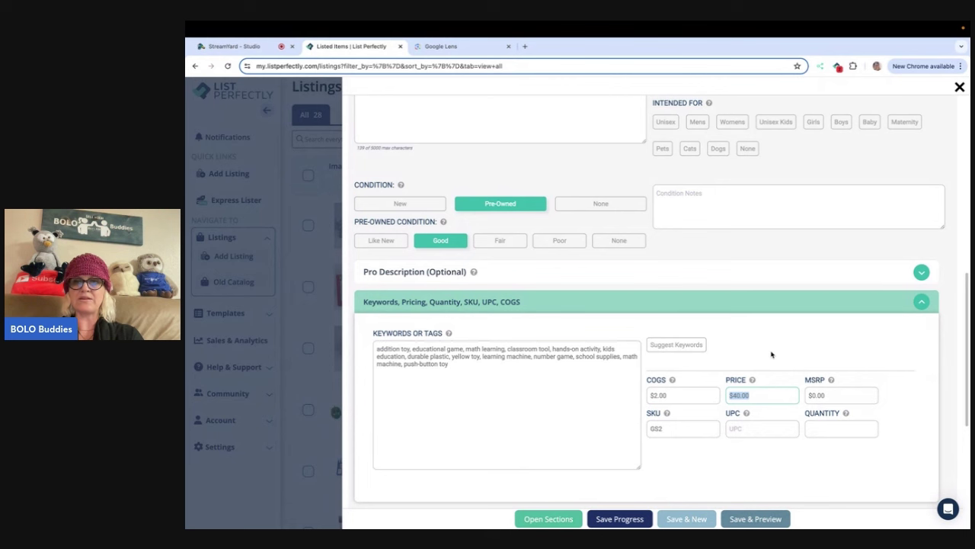
scroll(694, 463, down, 2)
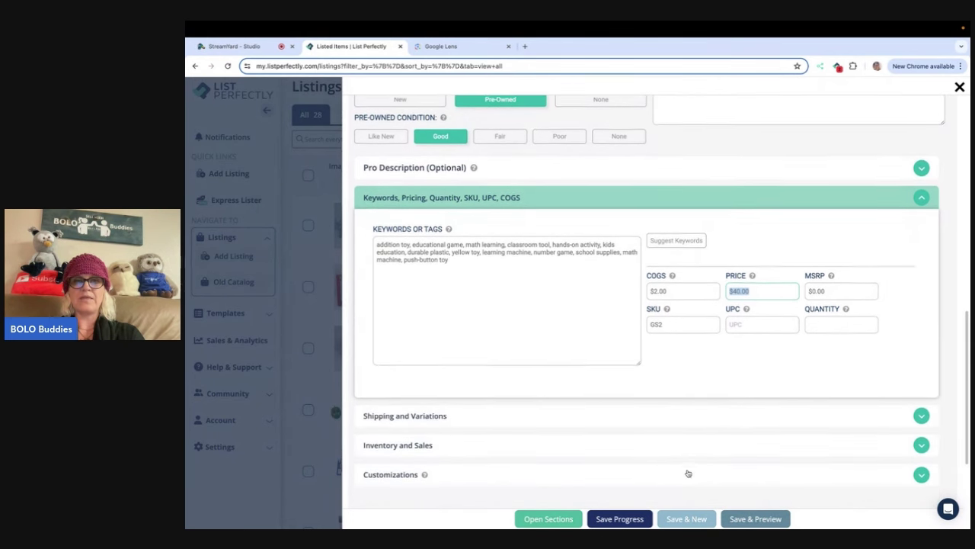
click(921, 412)
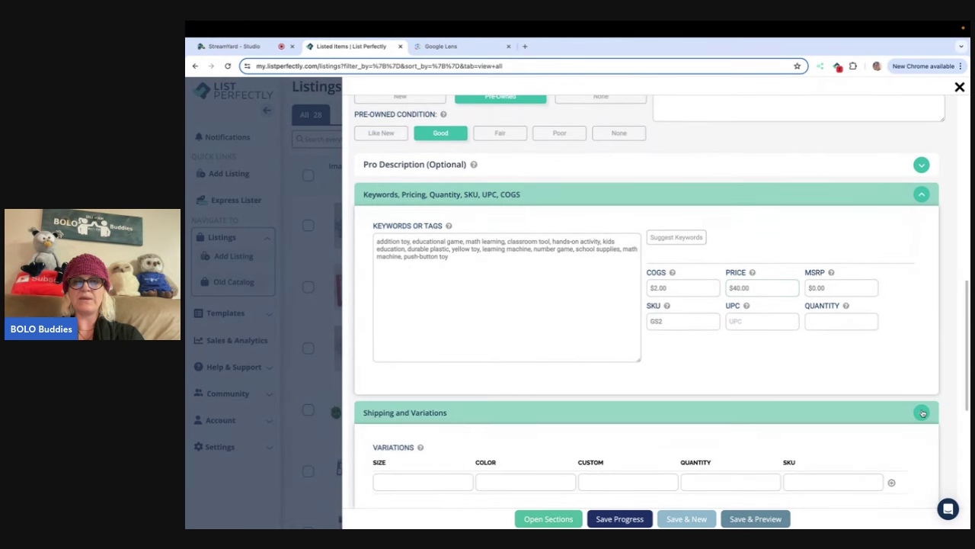
scroll(888, 428, down, 4)
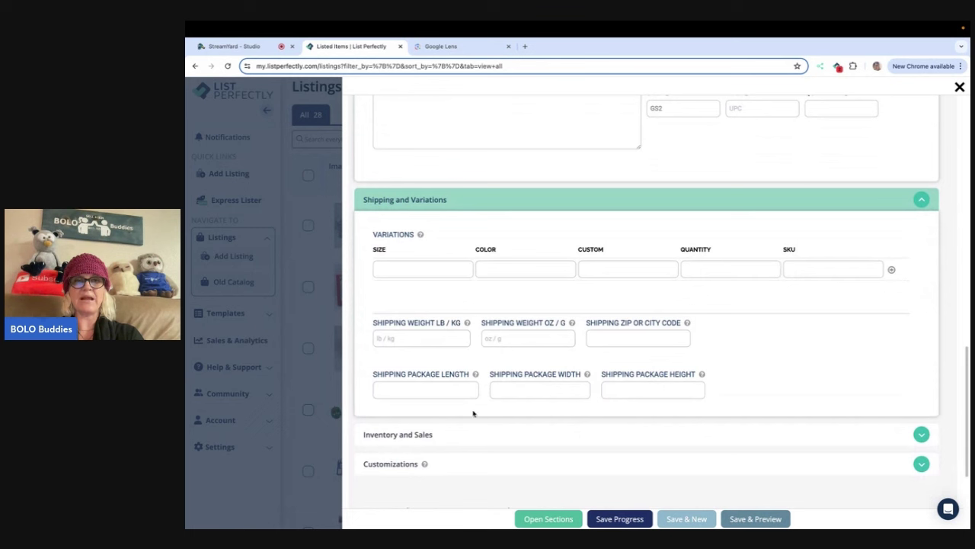
text(12)
key(Tab)
text(1)
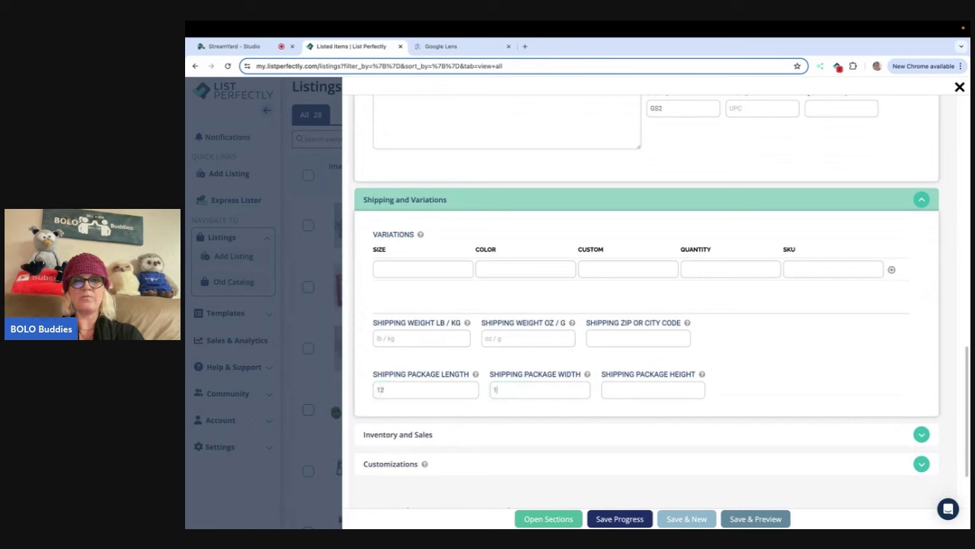
text(4)
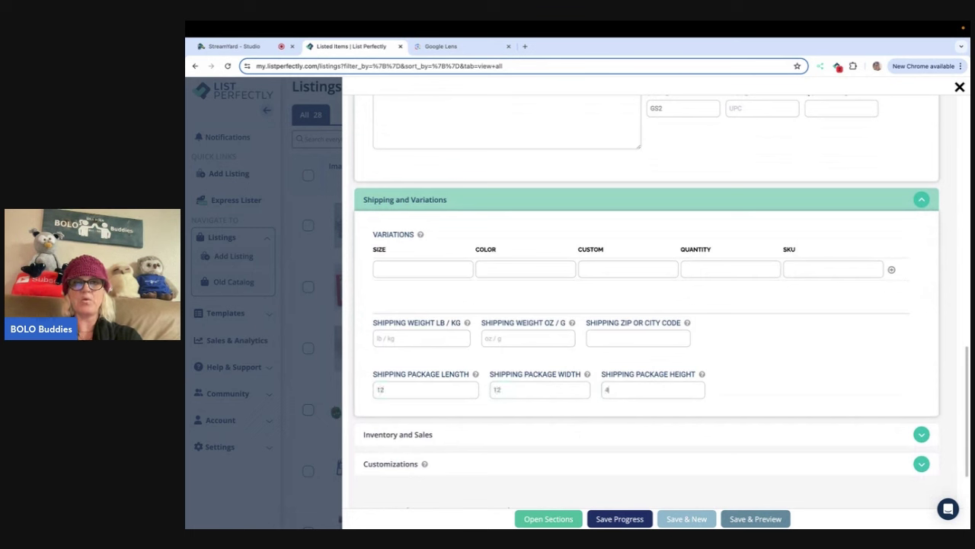
text(2)
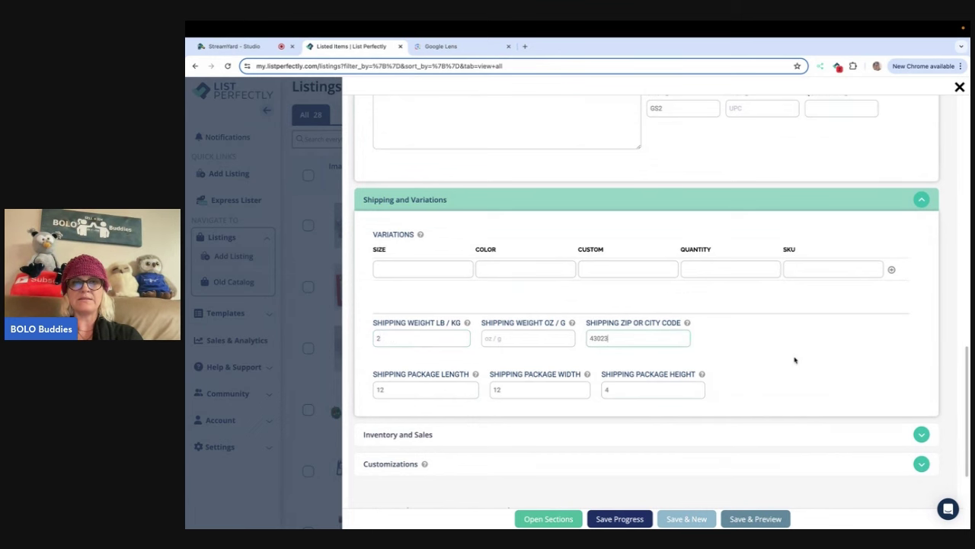
- Save the Lakeshore Addition Machine listing with a preview and return to the listings overview
scroll(795, 360, down, 3)
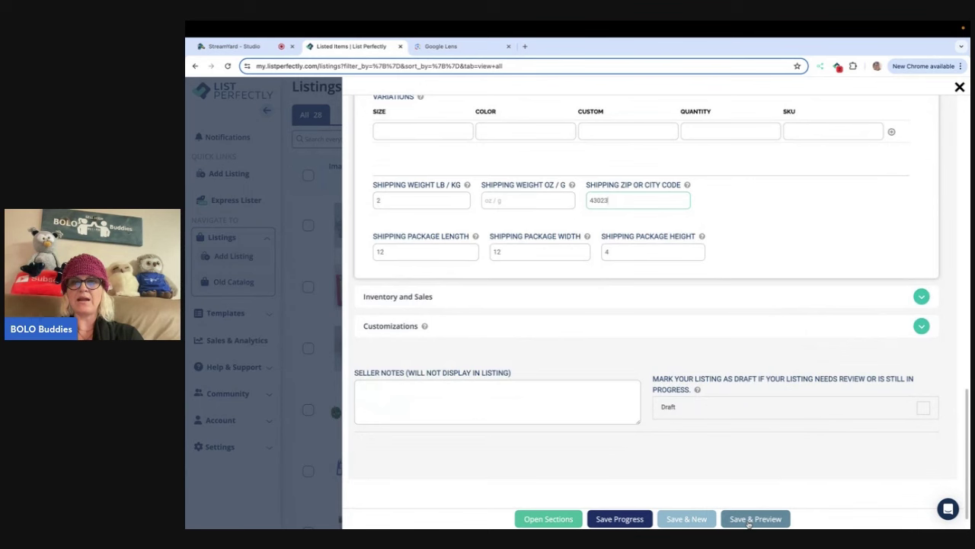
click(748, 523)
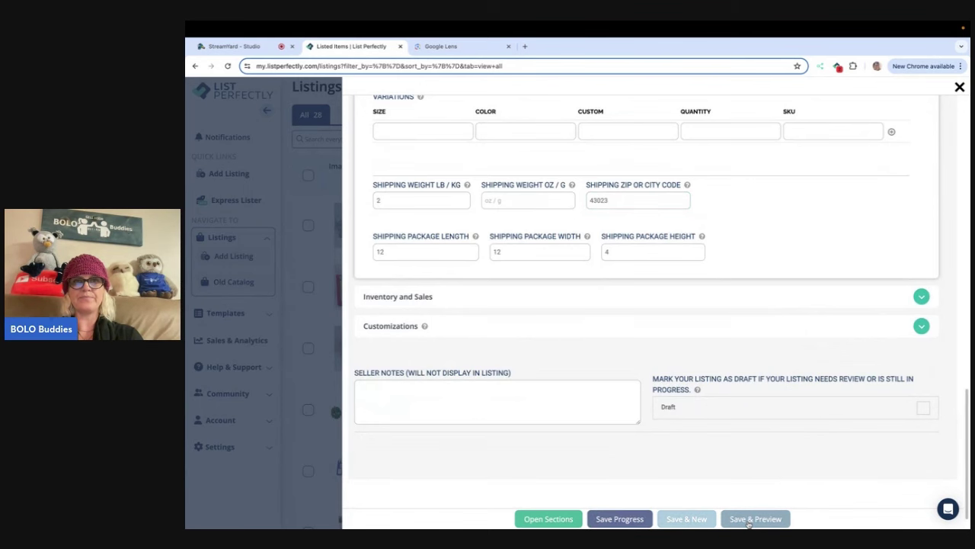
click(960, 88)
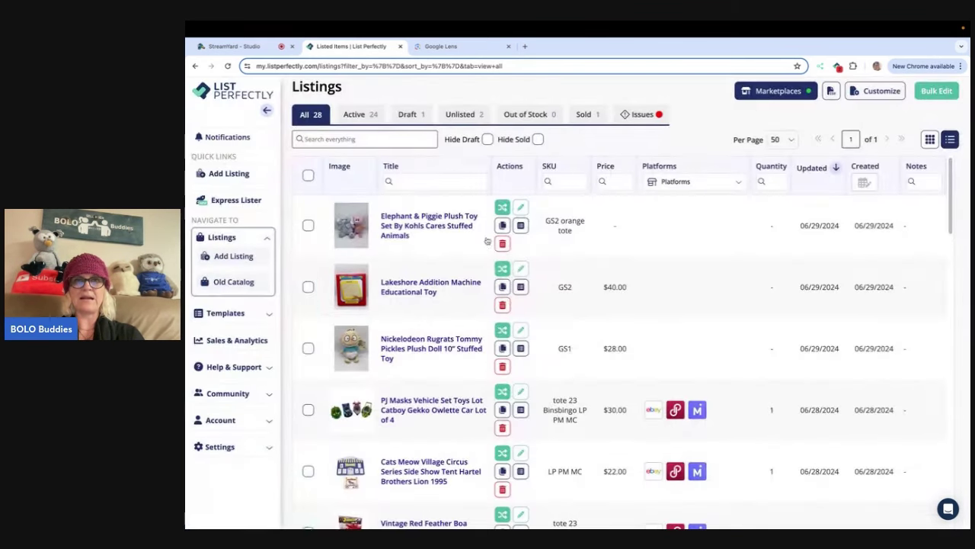
- Open the Nickelodeon Rugrats Tommy Pickles Plush Doll listing for editing and review its title, description and item details
click(420, 349)
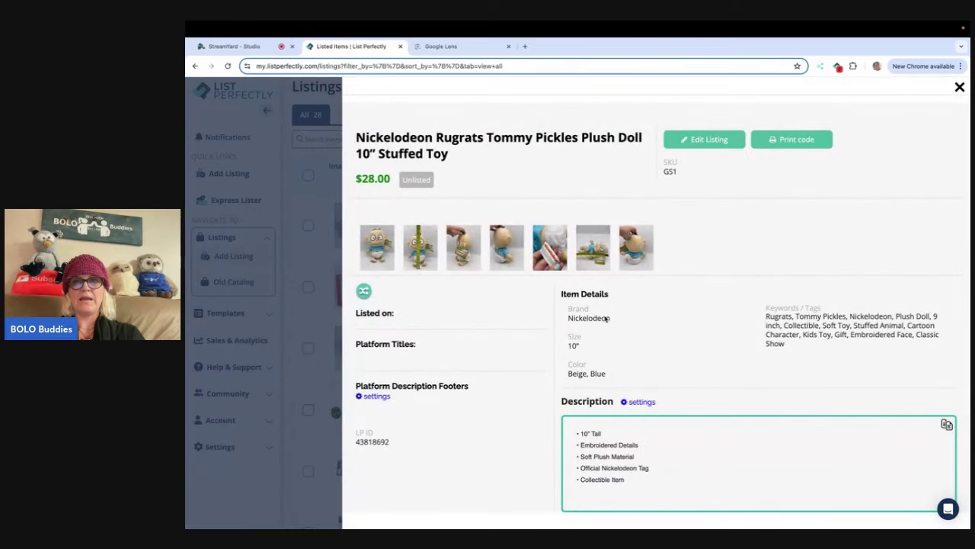
click(710, 145)
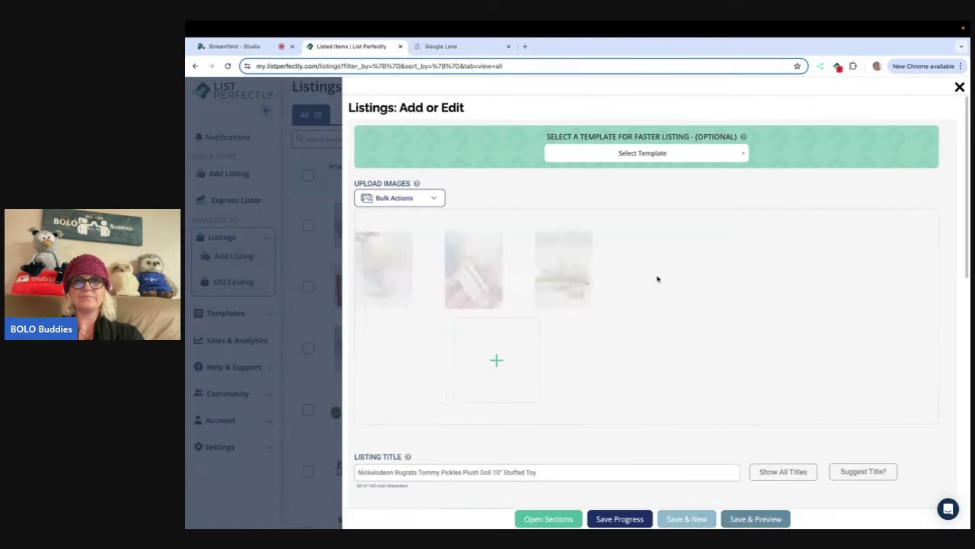
scroll(657, 276, down, 3)
scroll(658, 278, down, 1)
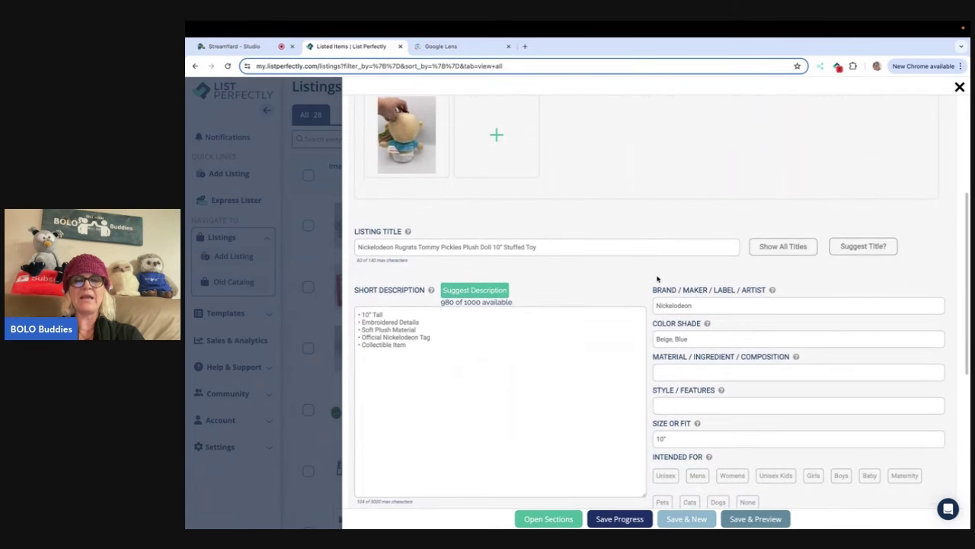
click(372, 309)
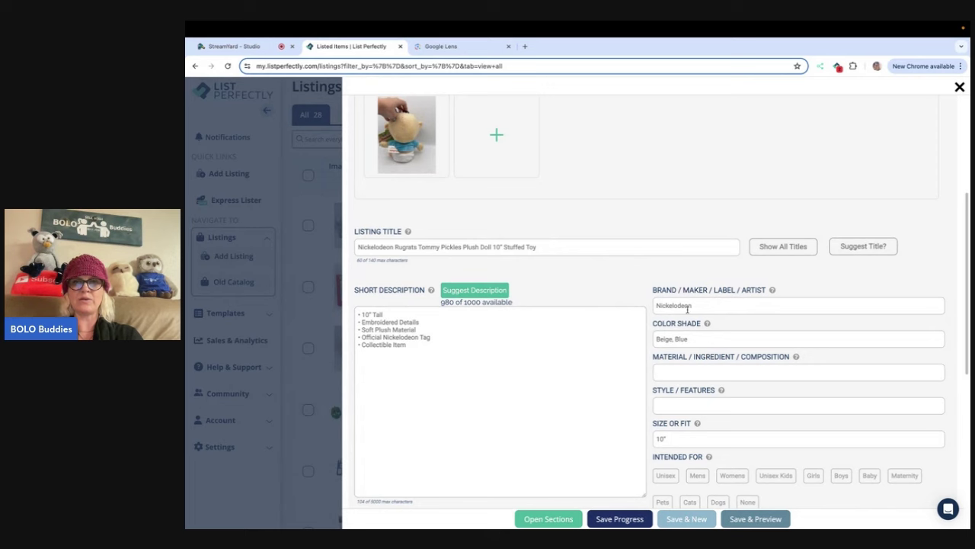
- Set the plush doll's condition to Pre-Owned with a pre-owned condition of Like New
scroll(687, 308, down, 3)
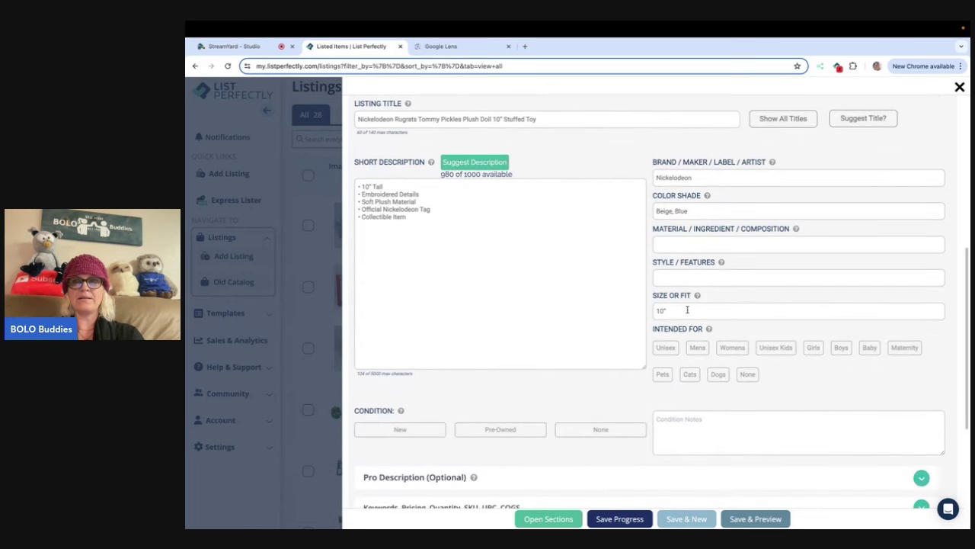
scroll(688, 309, down, 3)
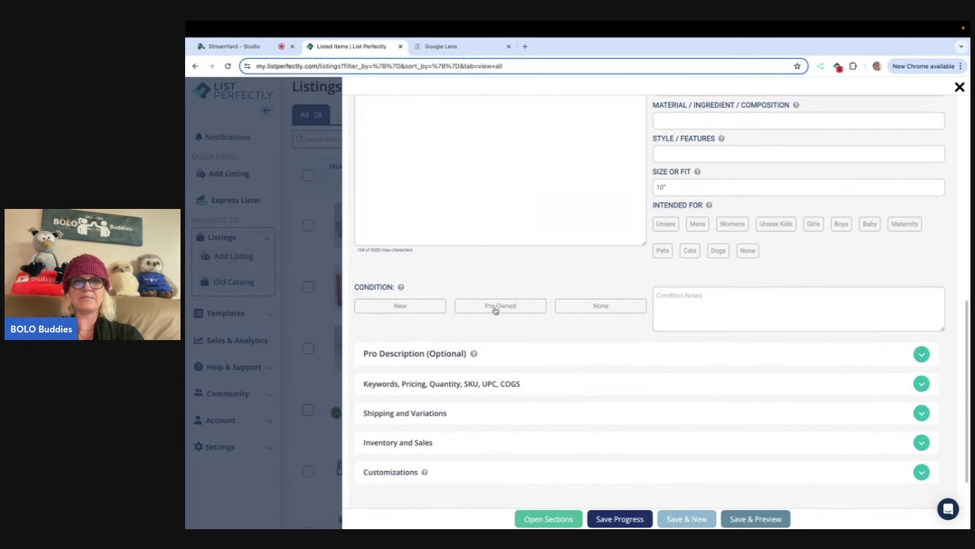
click(494, 308)
click(392, 344)
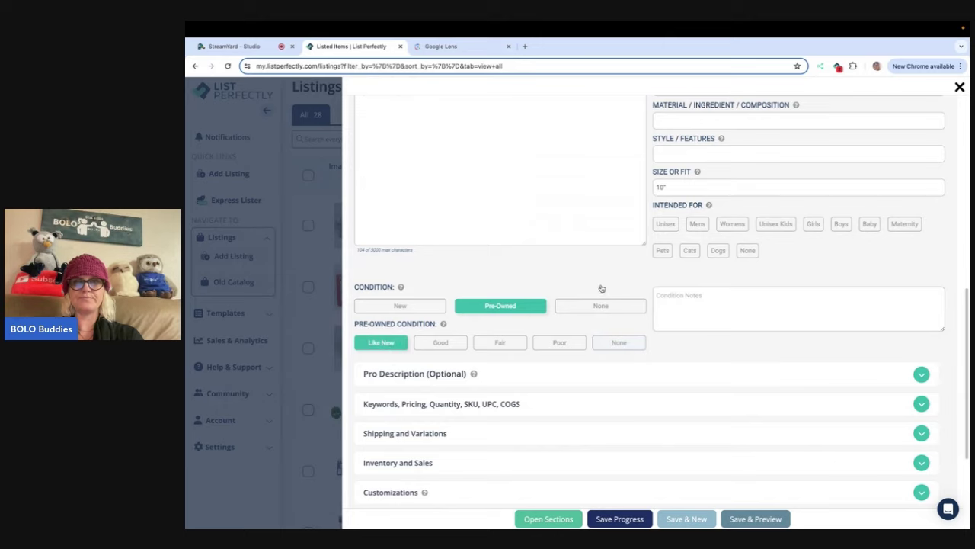
- In the keywords and pricing section, set the COGS to 1.00, the MSRP to 0 and the quantity to 1
scroll(601, 289, down, 3)
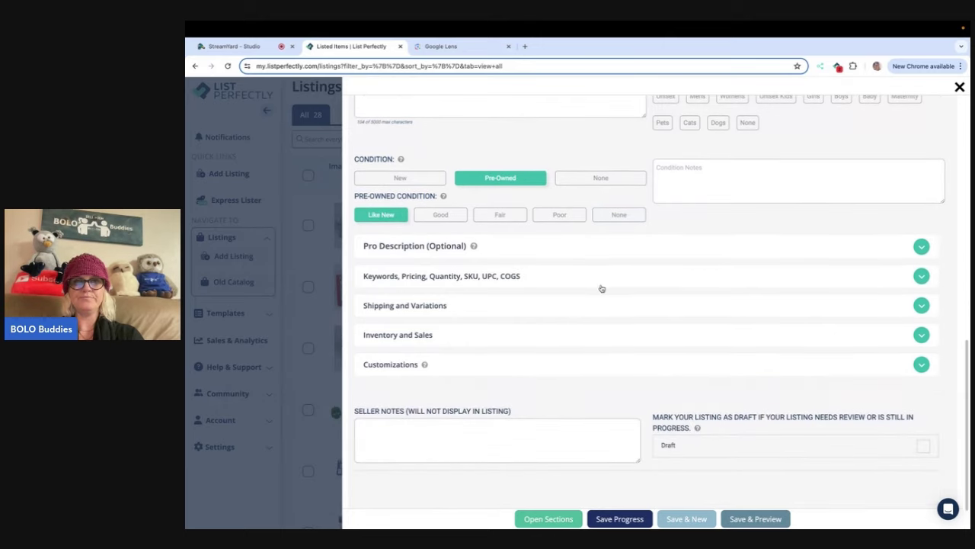
click(920, 277)
click(672, 370)
text(1.)
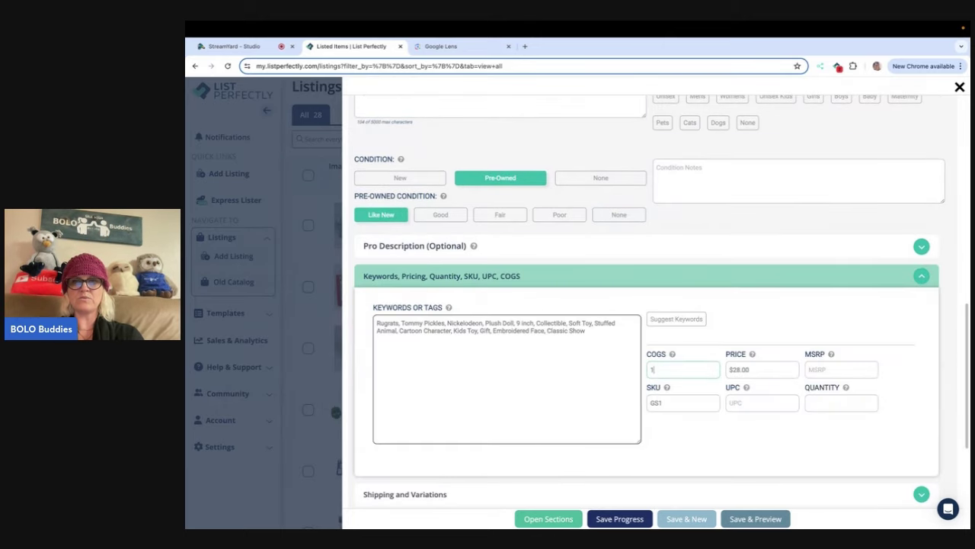
text(00)
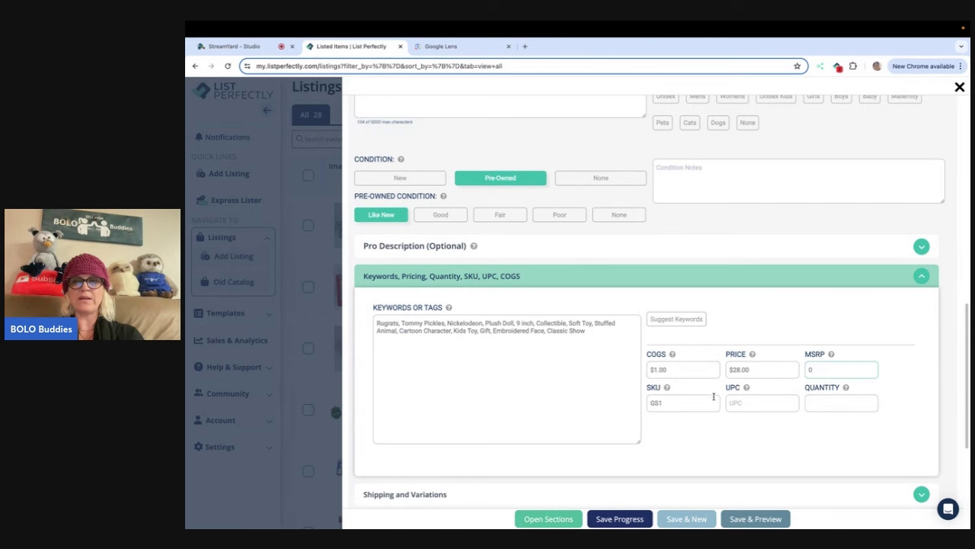
click(815, 405)
text(1)
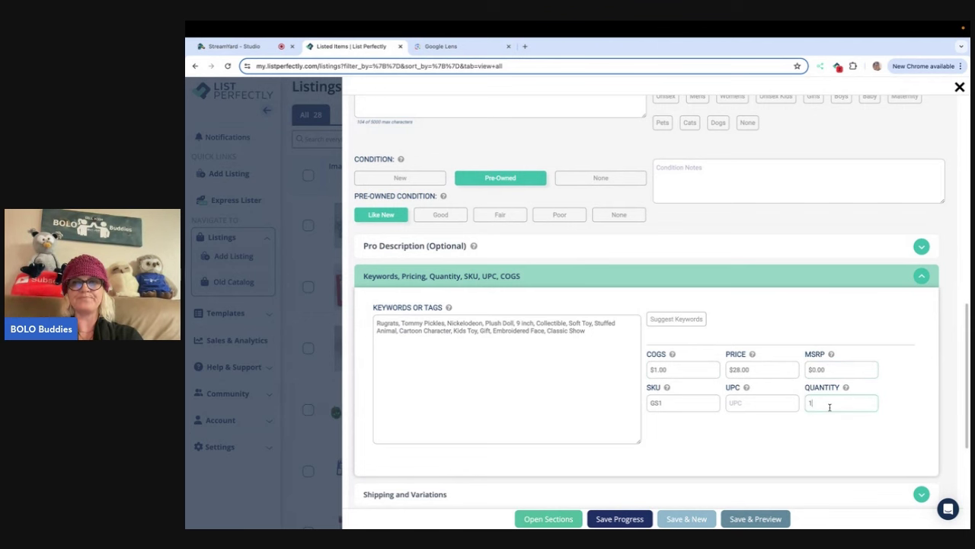
- In the shipping section, set the weight to 10 lb, enter the shipping ZIP code, and set the package to 10 x 9 x 5
scroll(829, 407, down, 2)
click(921, 341)
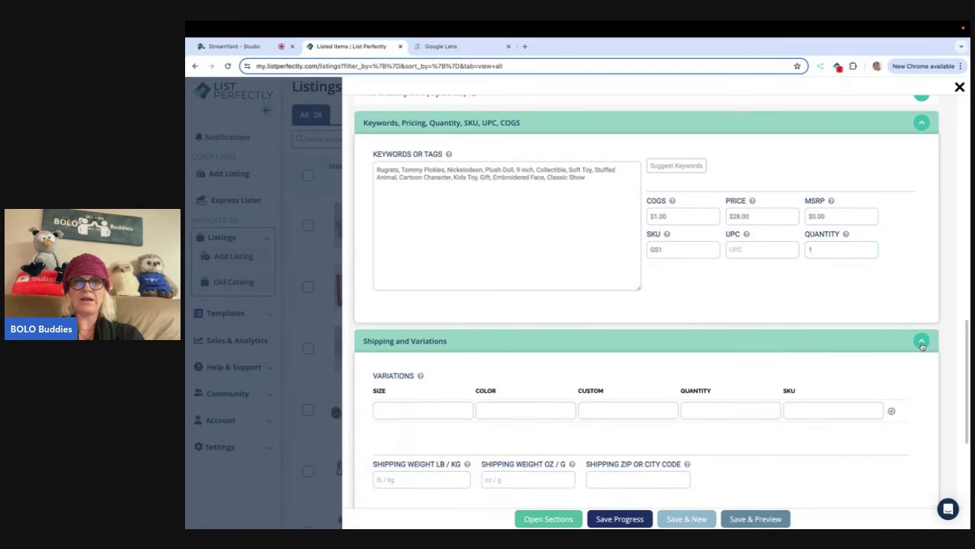
scroll(448, 474, down, 2)
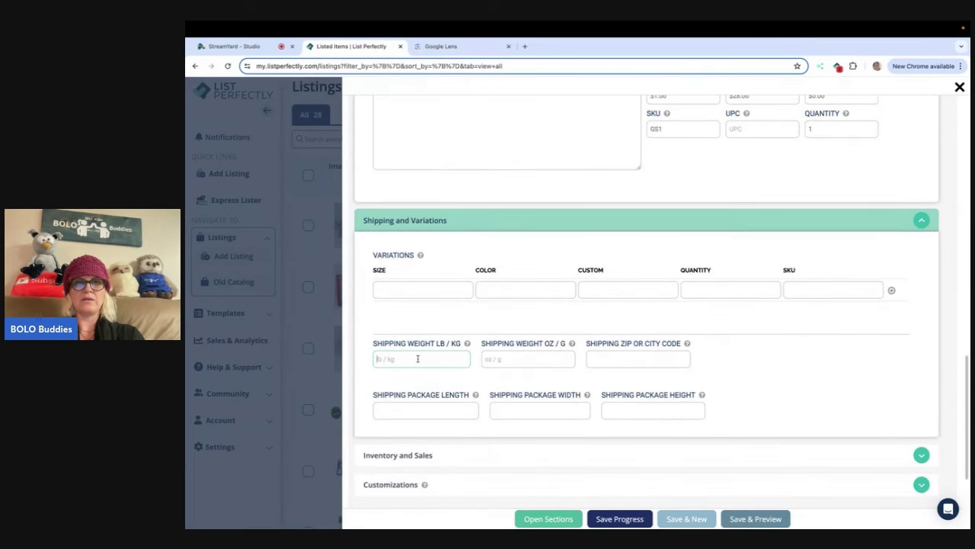
text(10)
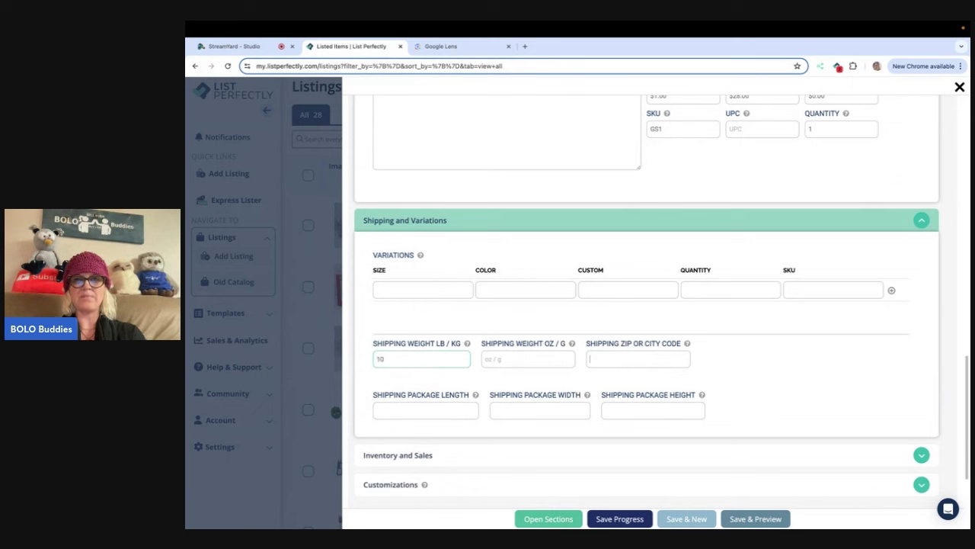
text(023)
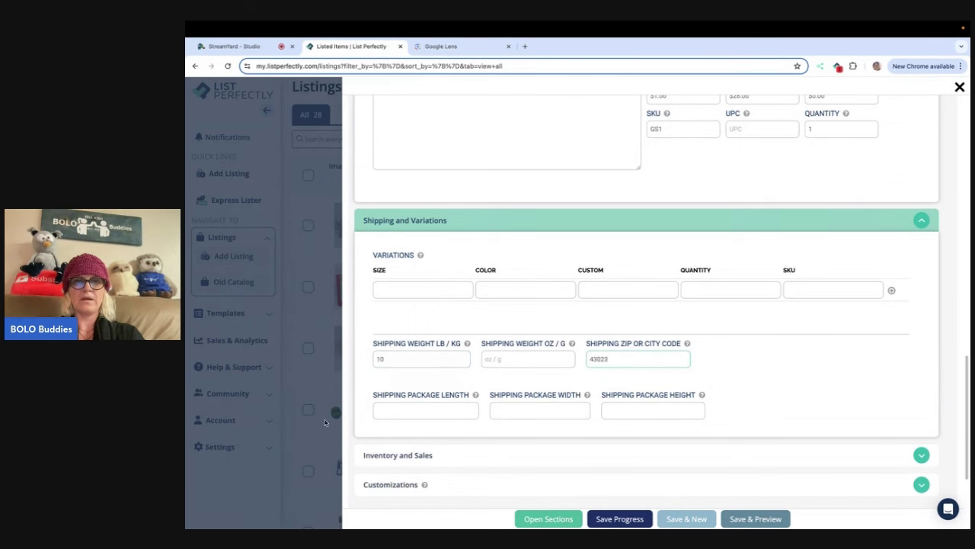
click(411, 411)
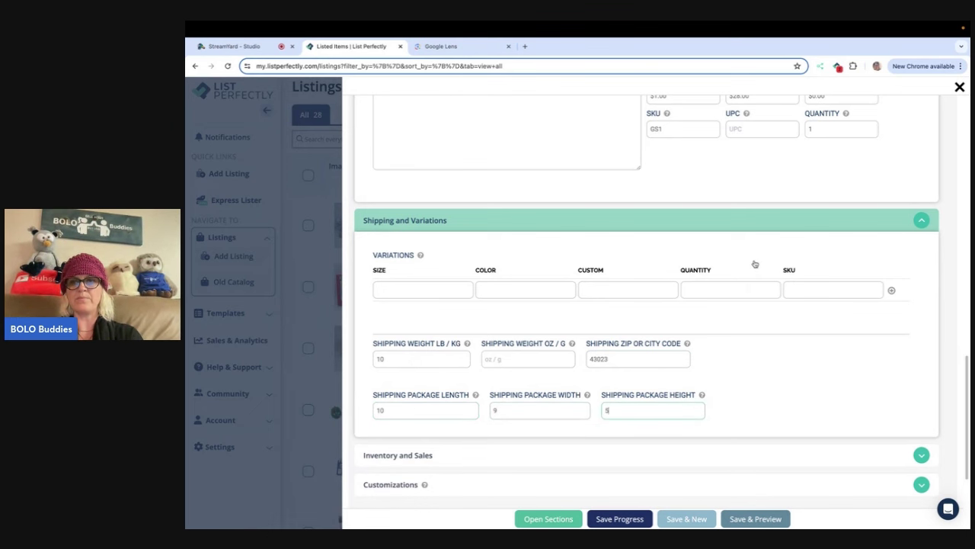
- Fill in the plush doll's UPC as "does not apply"
scroll(754, 263, up, 3)
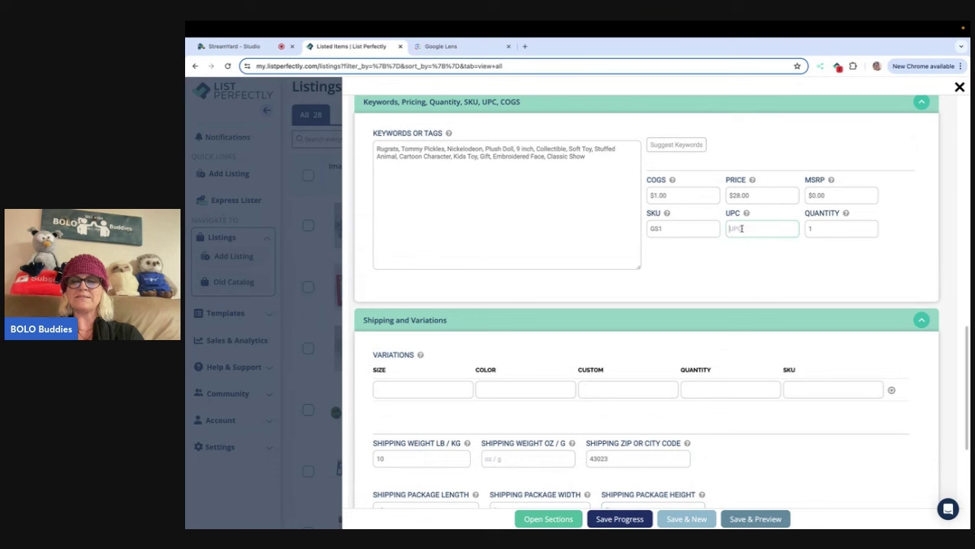
click(740, 227)
text(does not apply)
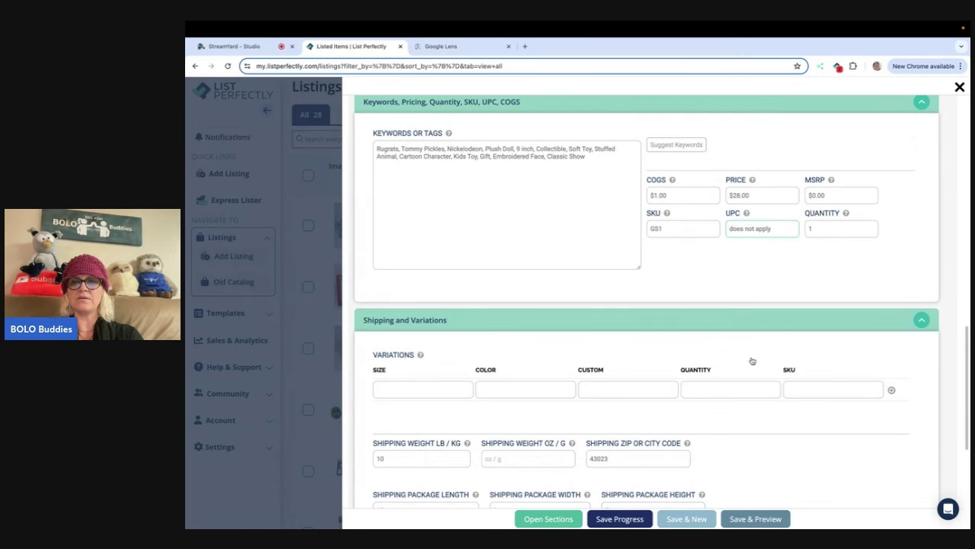
- Save the Tommy Pickles plush listing, view its preview, and return to the listings overview
scroll(751, 359, down, 5)
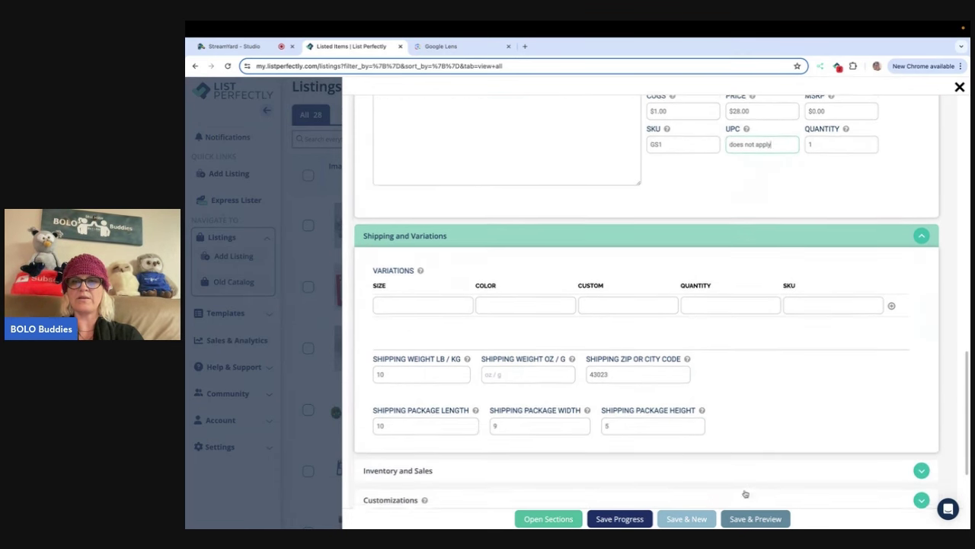
click(739, 520)
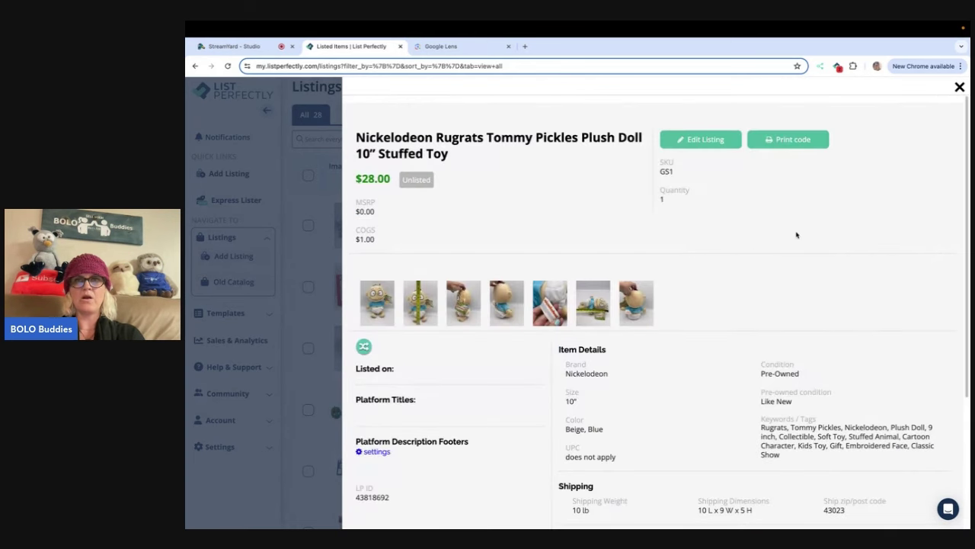
click(959, 87)
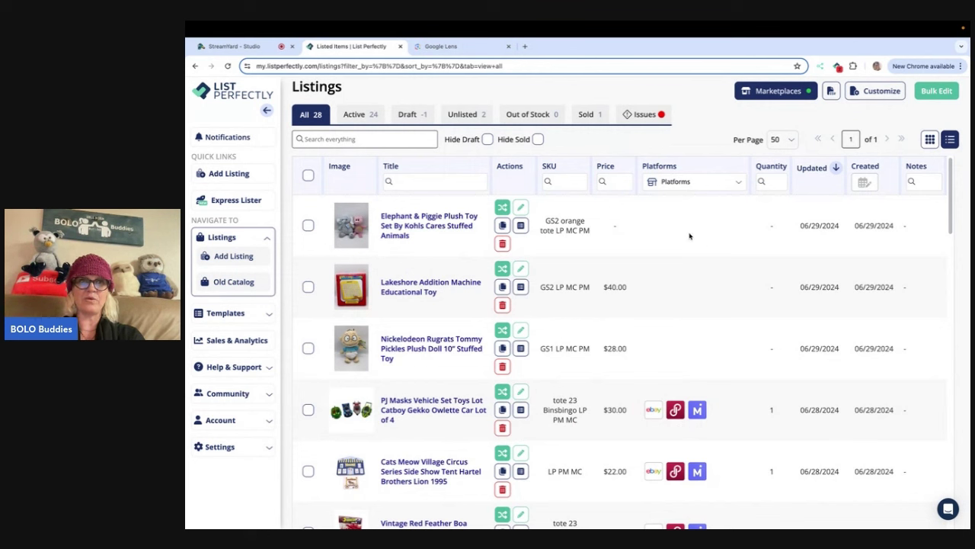
- Start a new Express Lister listing and upload the hair comb photos IMG_7665.HEIC through IMG_7671.HEIC from the Desktop
click(245, 202)
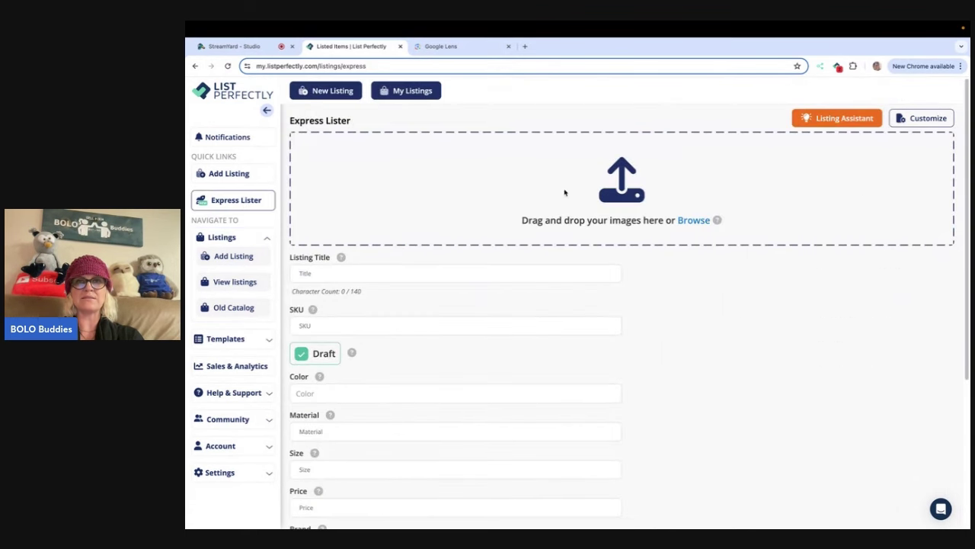
click(627, 195)
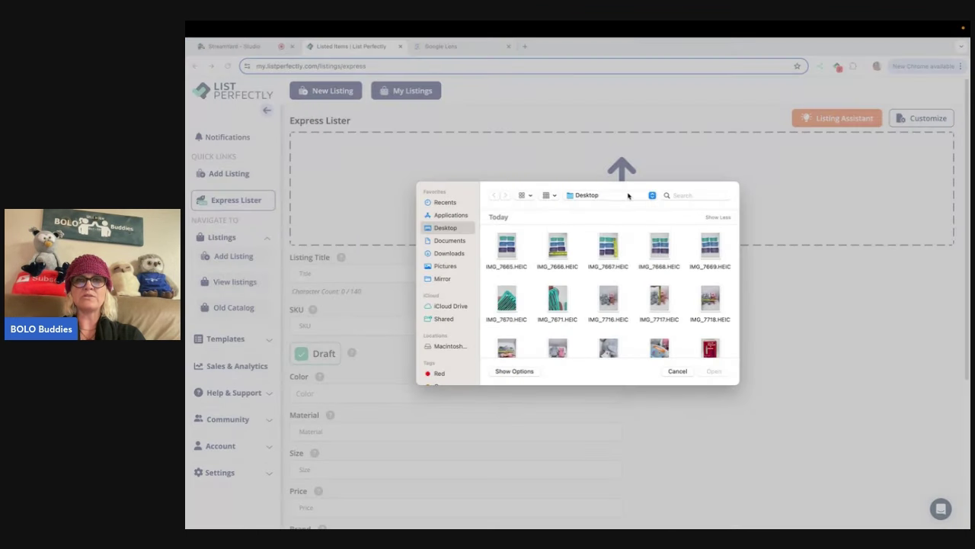
scroll(614, 255, down, 1)
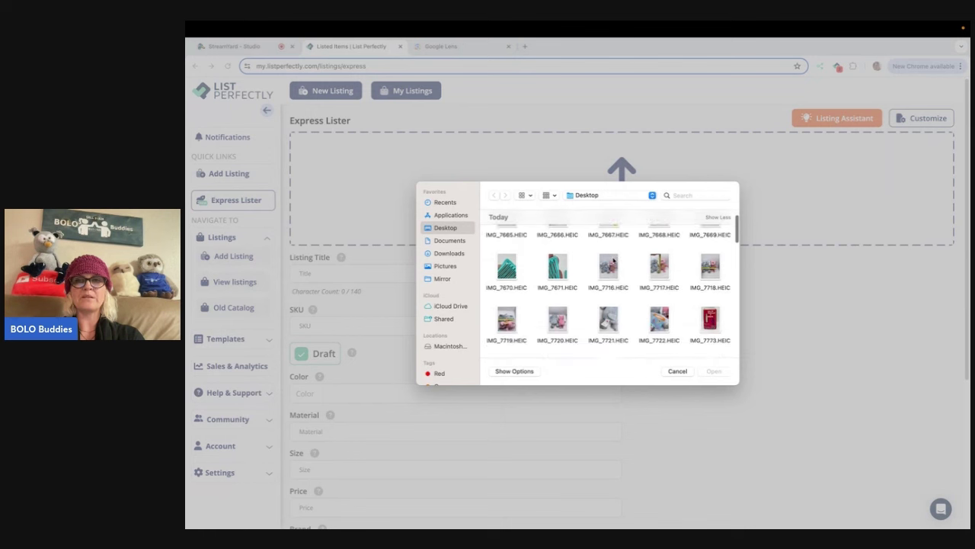
scroll(614, 258, up, 1)
click(512, 250)
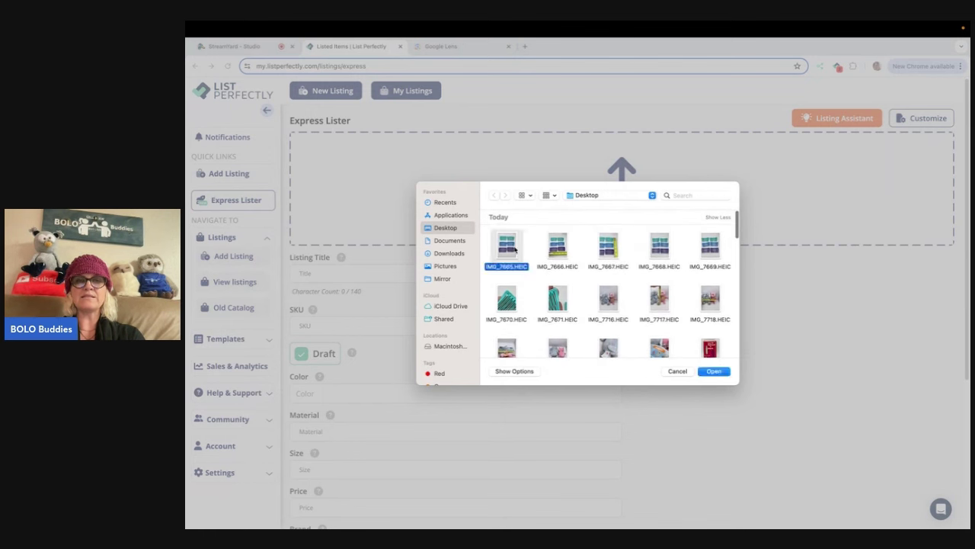
shift+click(559, 248)
shift+click(610, 253)
shift+click(658, 255)
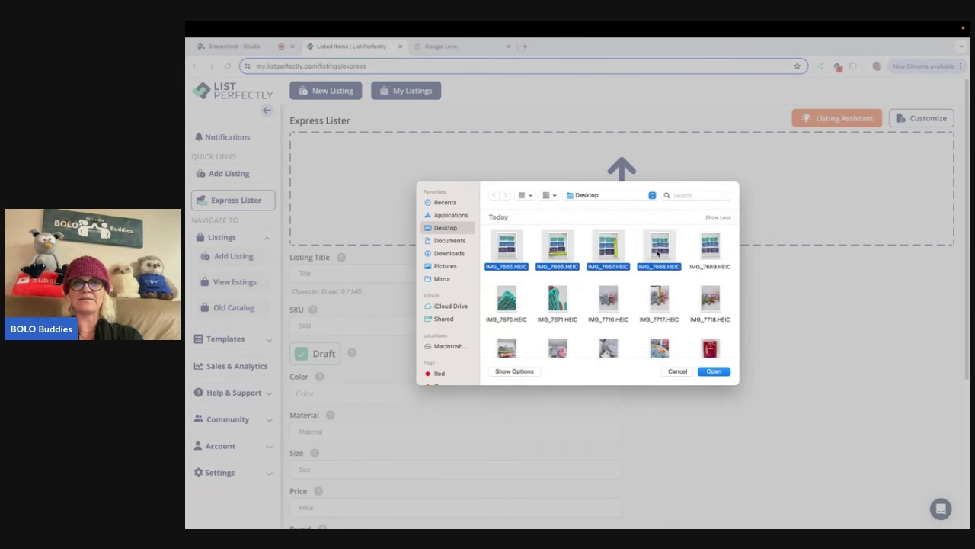
shift+click(712, 248)
shift+click(500, 294)
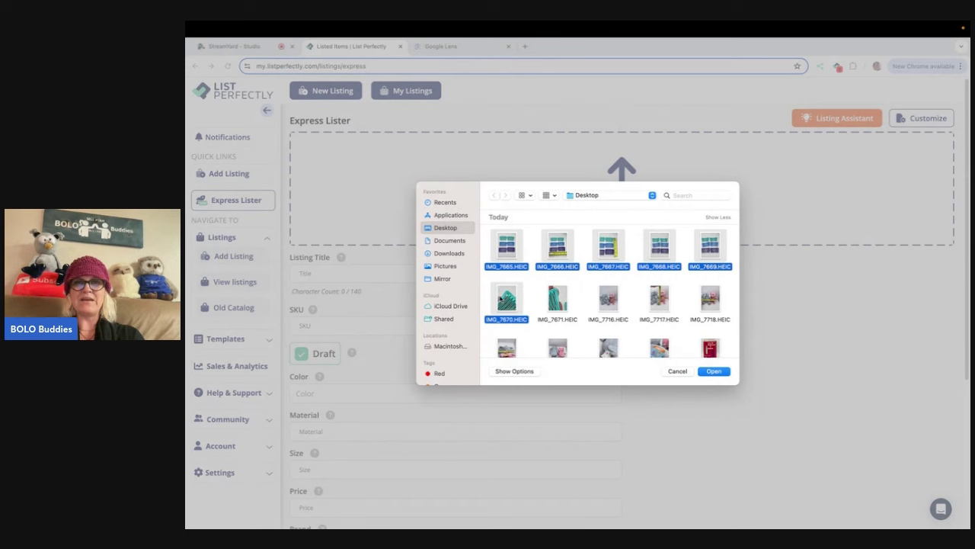
shift+click(549, 302)
click(702, 374)
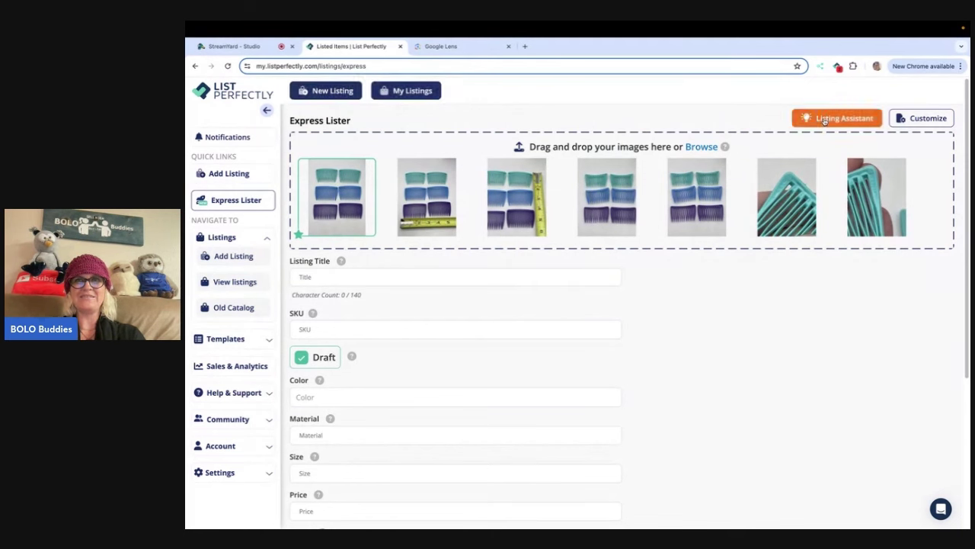
- Generate the listing with Listing Assistant using "Just the facts" and revise the title to "Goody Set Of 6 Vintage Plastic Hair Combs Blue Purple & Teal"
click(825, 120)
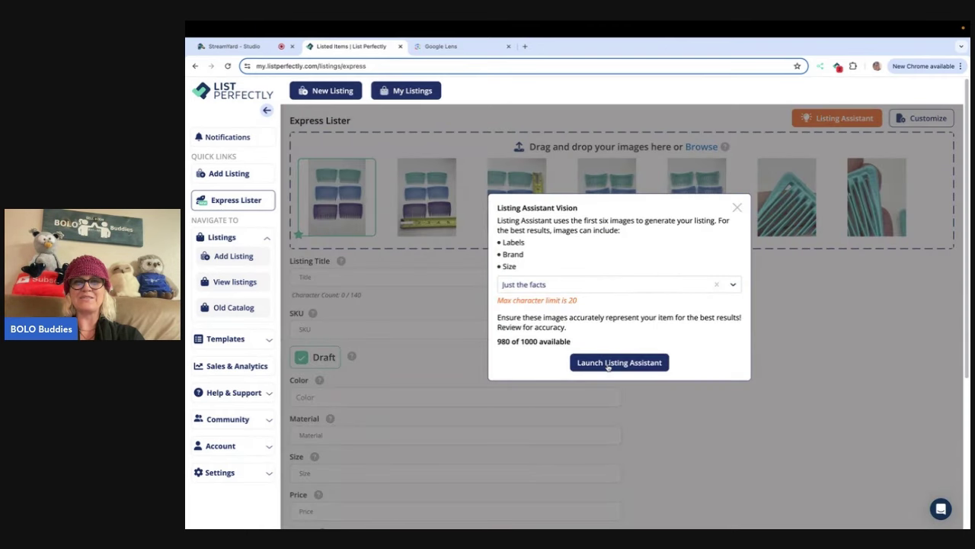
click(608, 364)
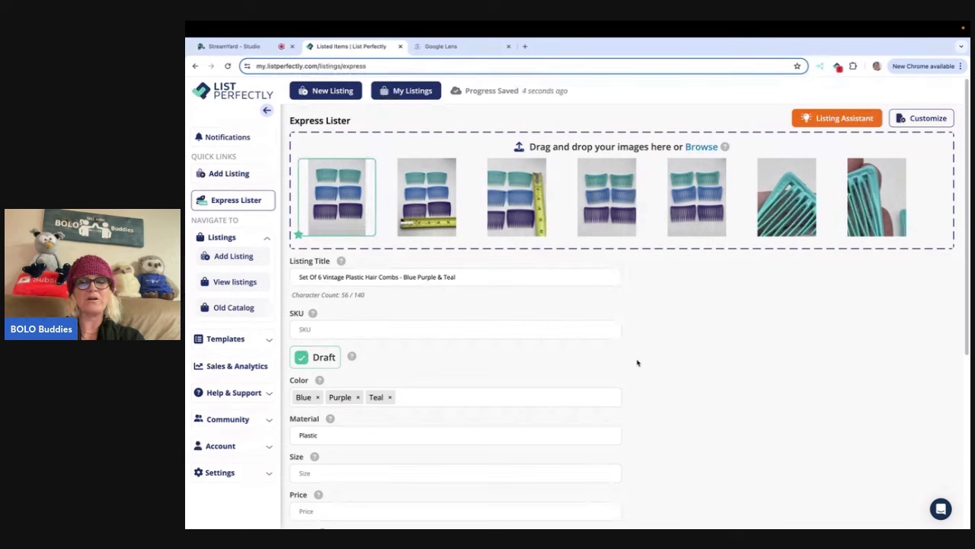
click(402, 276)
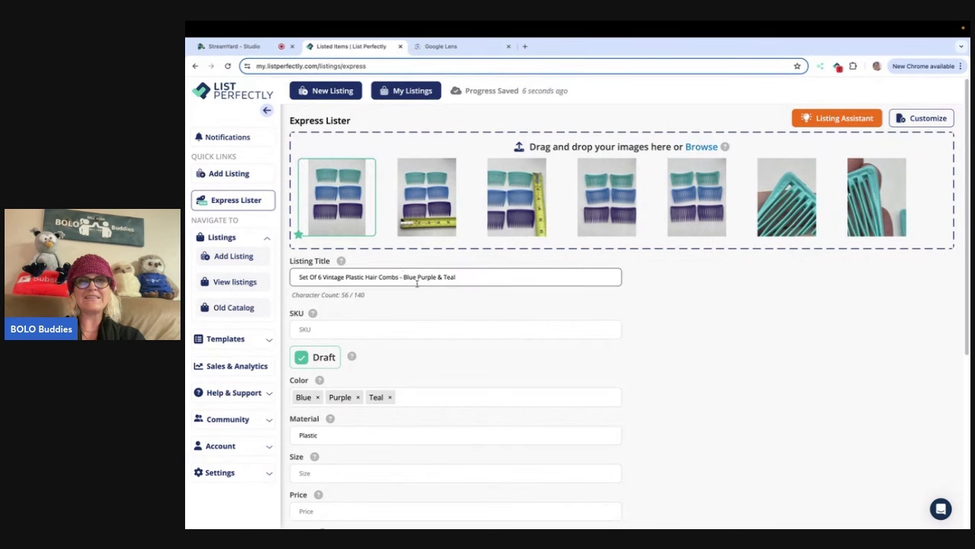
key(BackSpace)
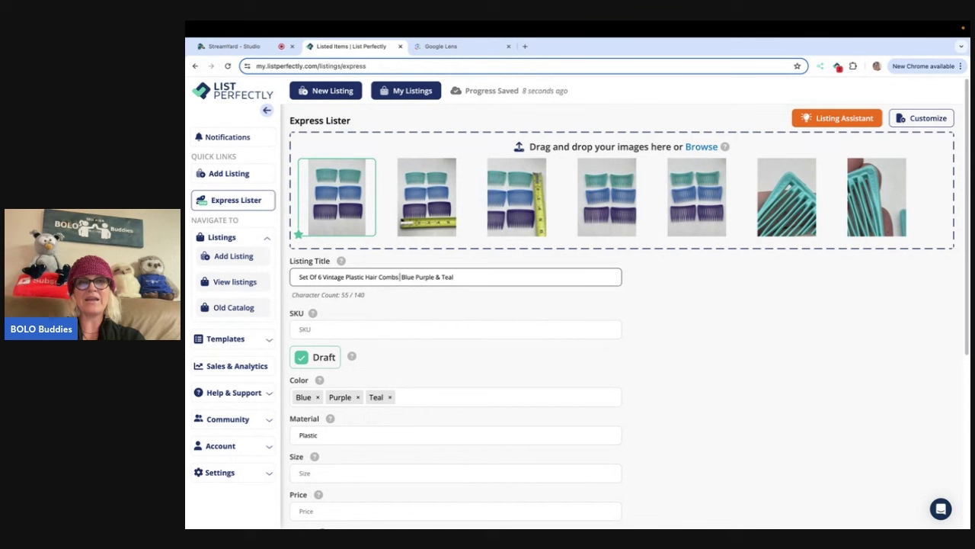
key(BackSpace)
mouse_move(788, 194)
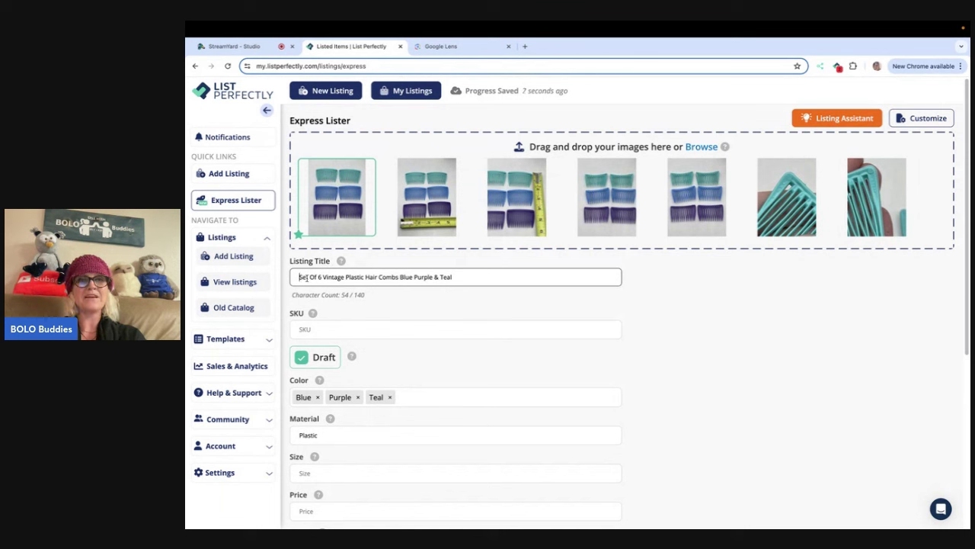
text(Goody)
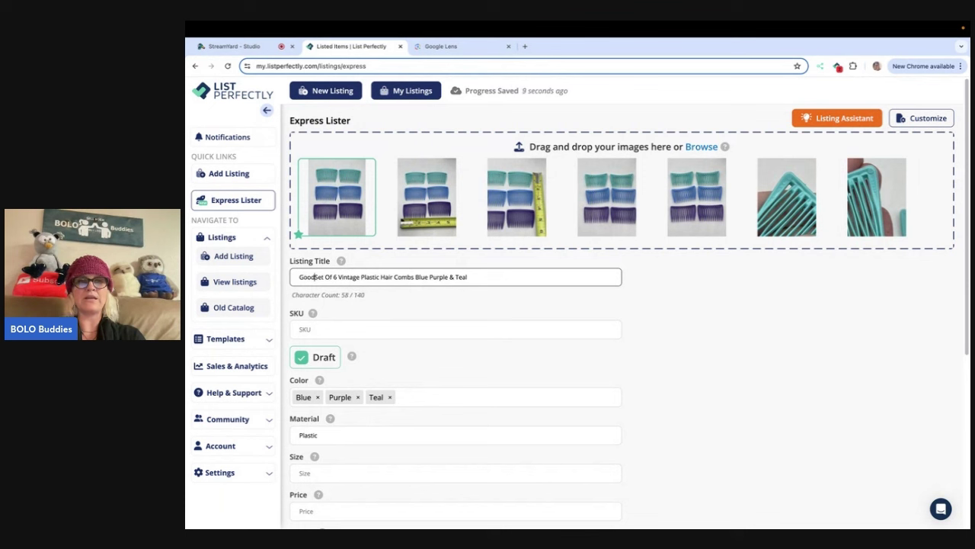
- Set the hair combs' SKU to "multi tote" and the size to "see photos"
click(347, 329)
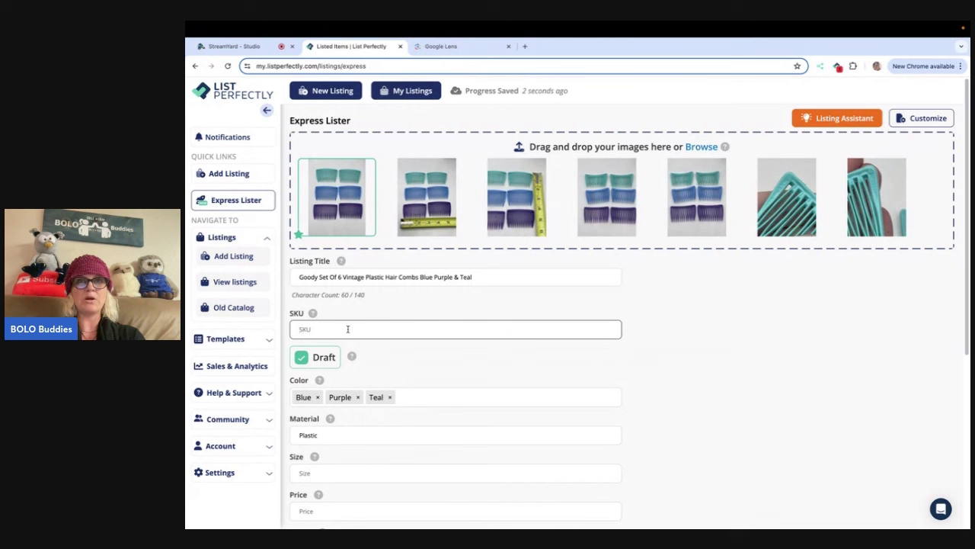
text(m)
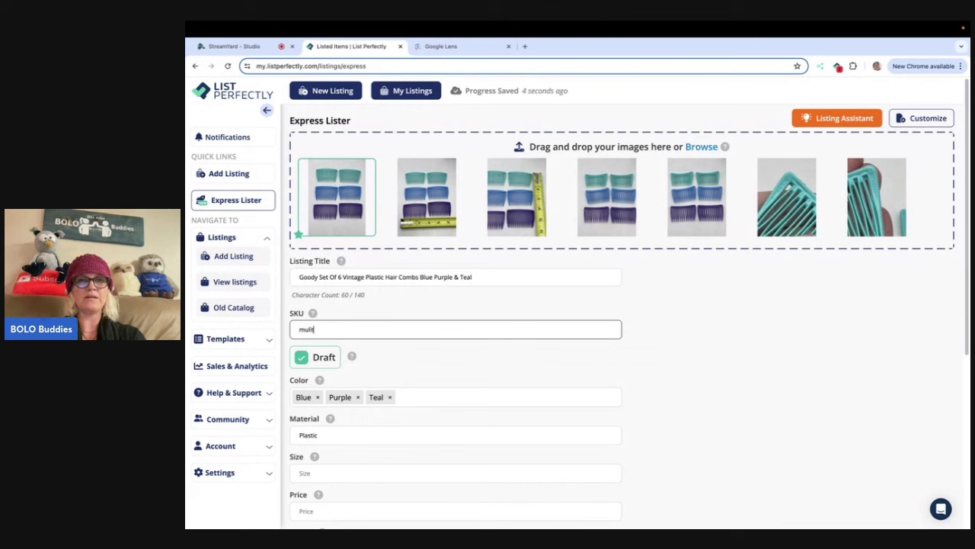
text(ulti tote)
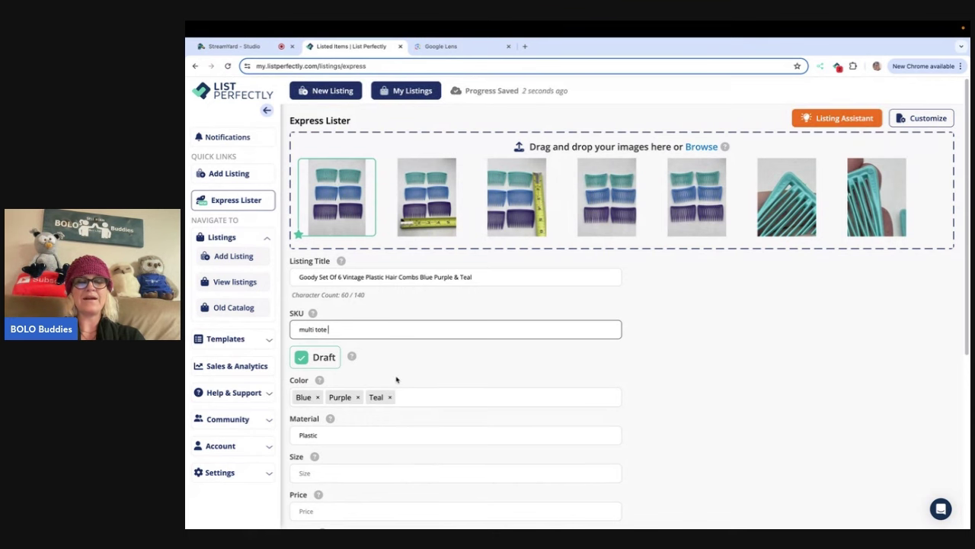
scroll(396, 379, down, 3)
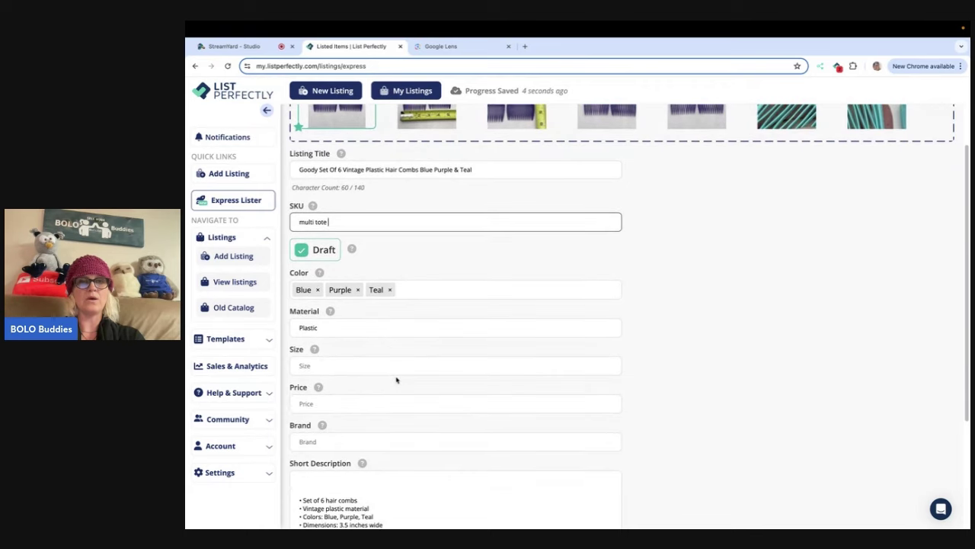
click(381, 366)
text(see)
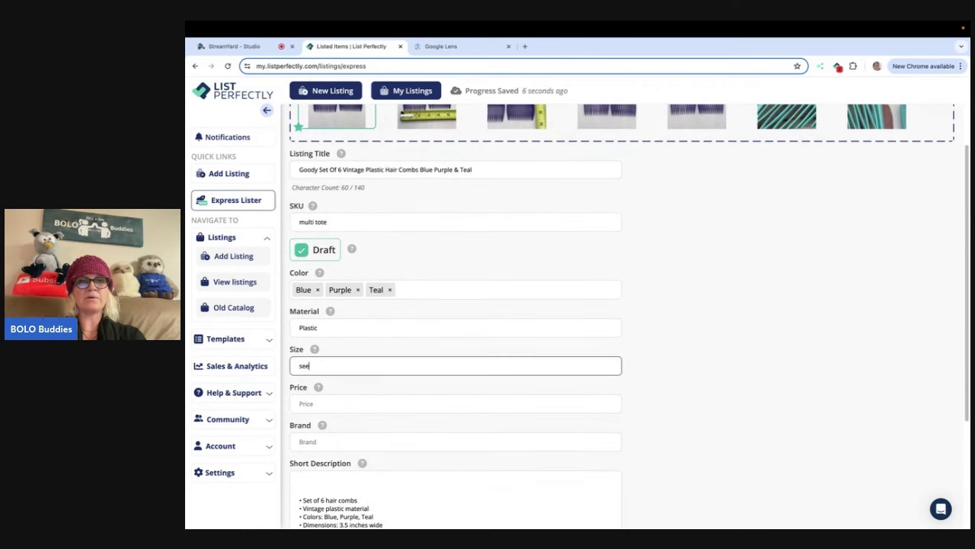
text( photos)
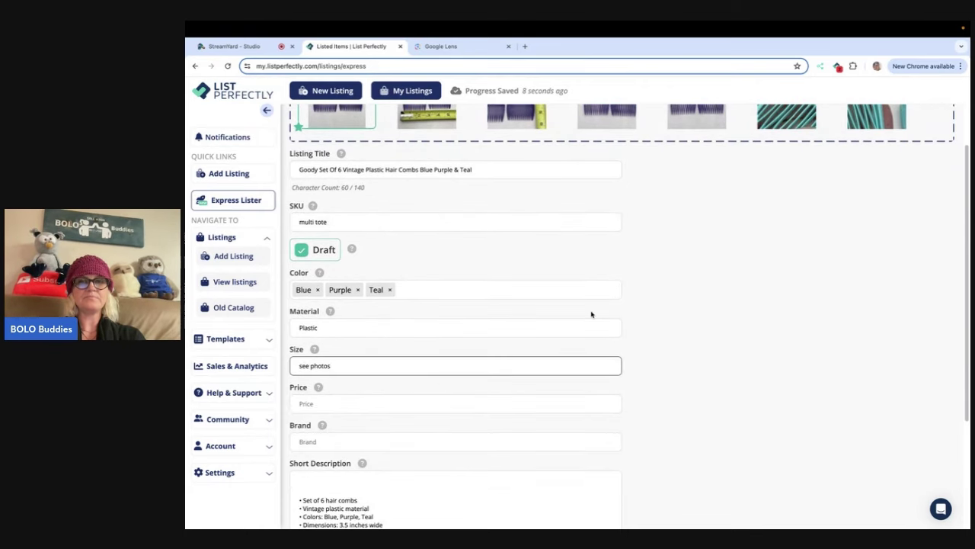
click(668, 330)
- Enter Goody as the brand of the hair combs
scroll(392, 407, down, 1)
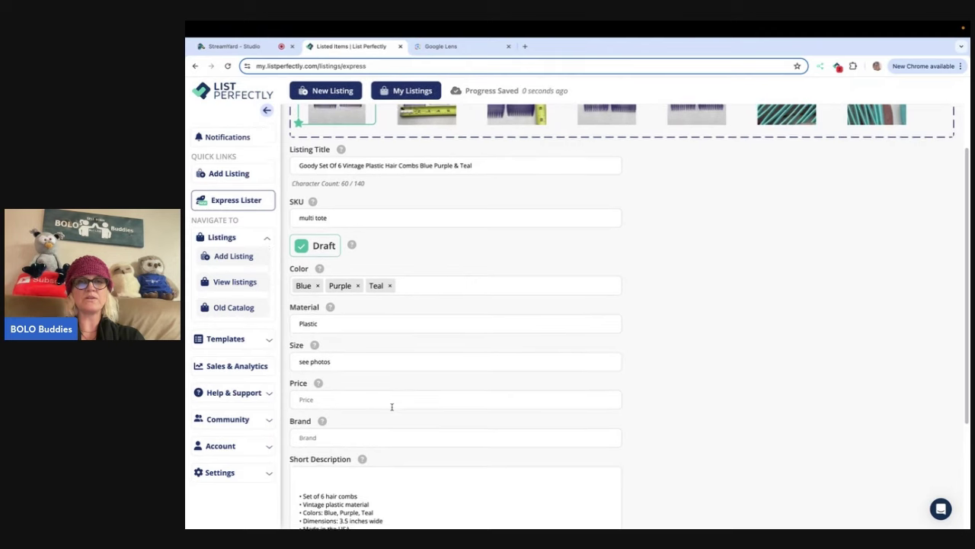
click(360, 397)
text(Go)
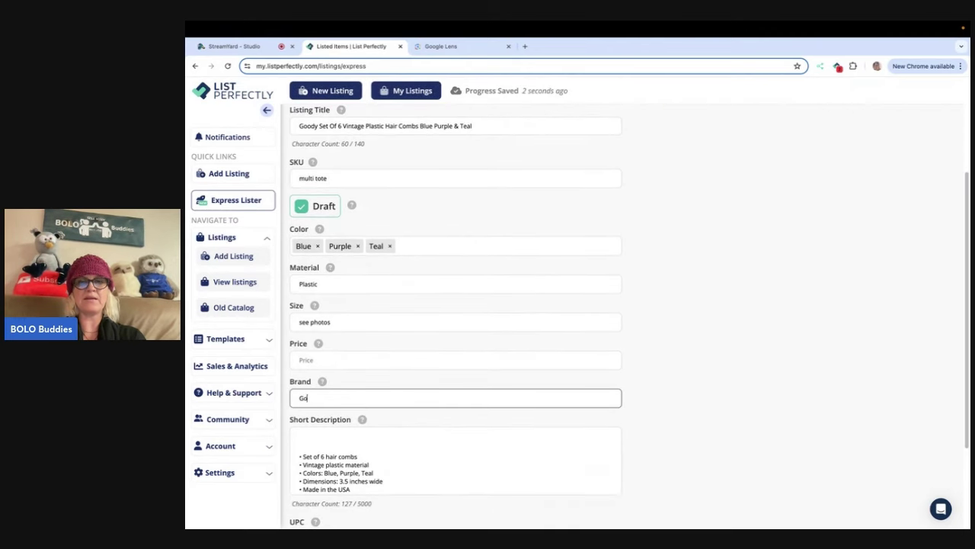
text(ody)
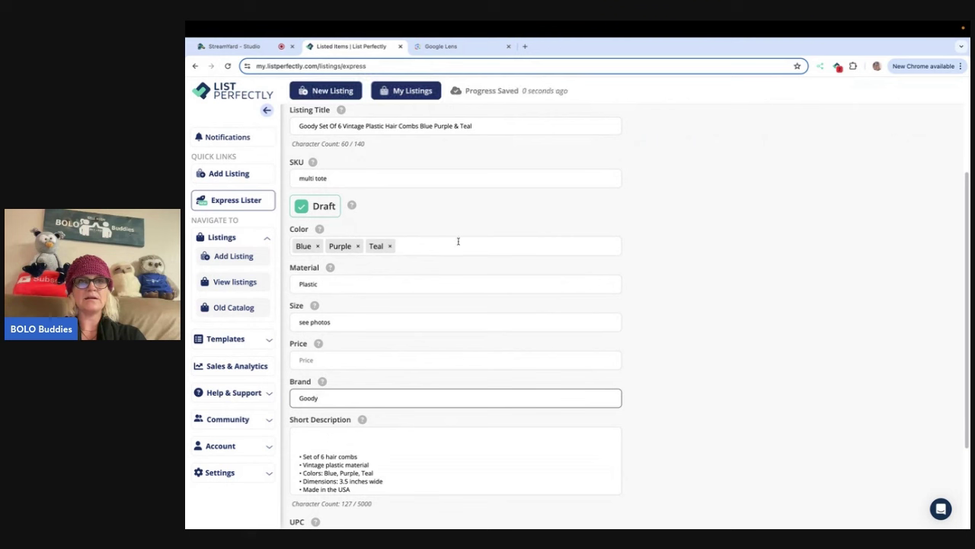
- Copy the full listing title into the first line of the short description, above the bullet points
click(464, 124)
key(ctrl+a)
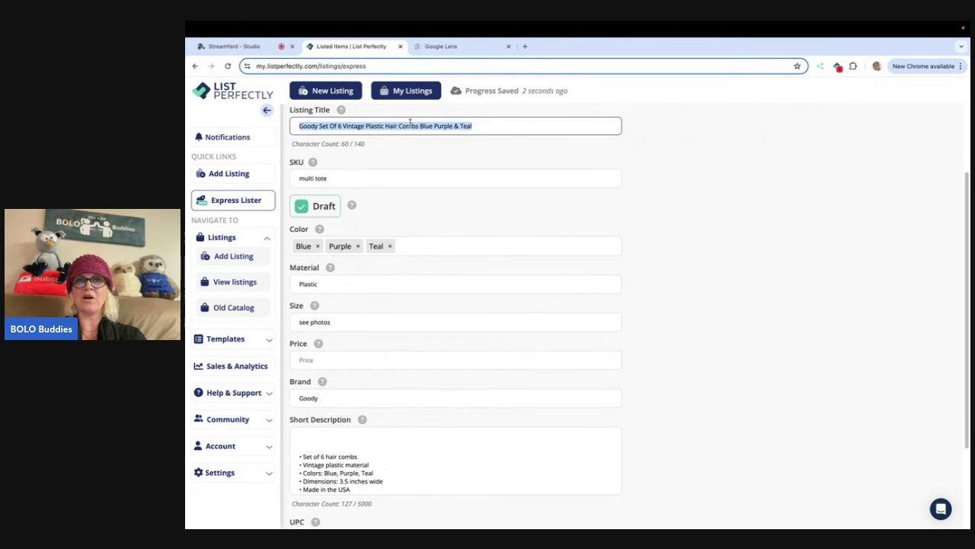
right_click(412, 122)
click(424, 202)
click(328, 436)
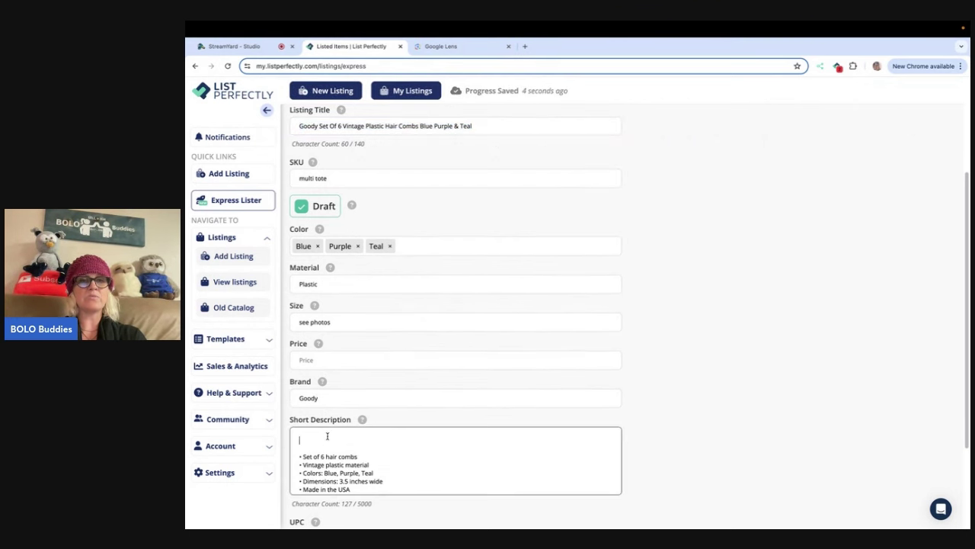
right_click(332, 442)
click(345, 425)
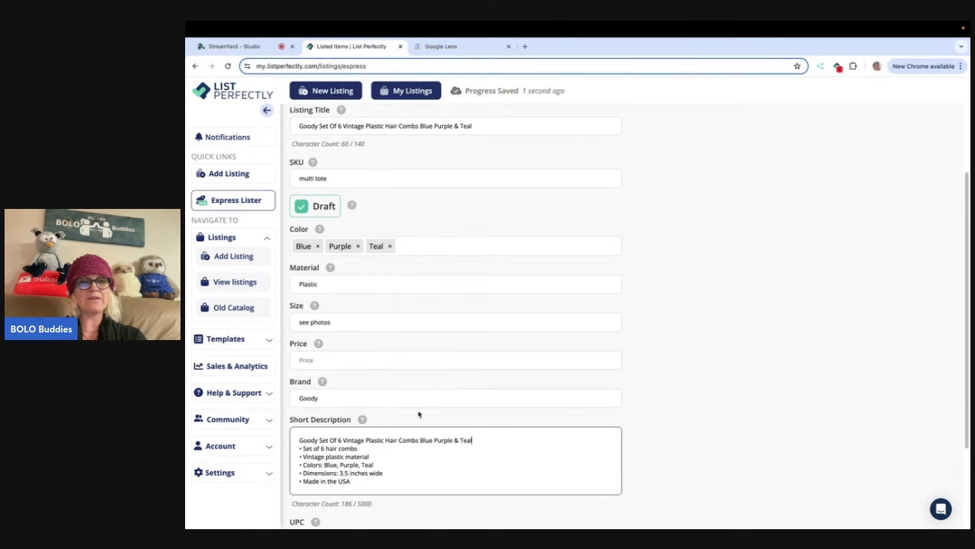
- Enlarge the second photo to check the combs' width against the tape measure, and close it without editing
scroll(457, 363, up, 3)
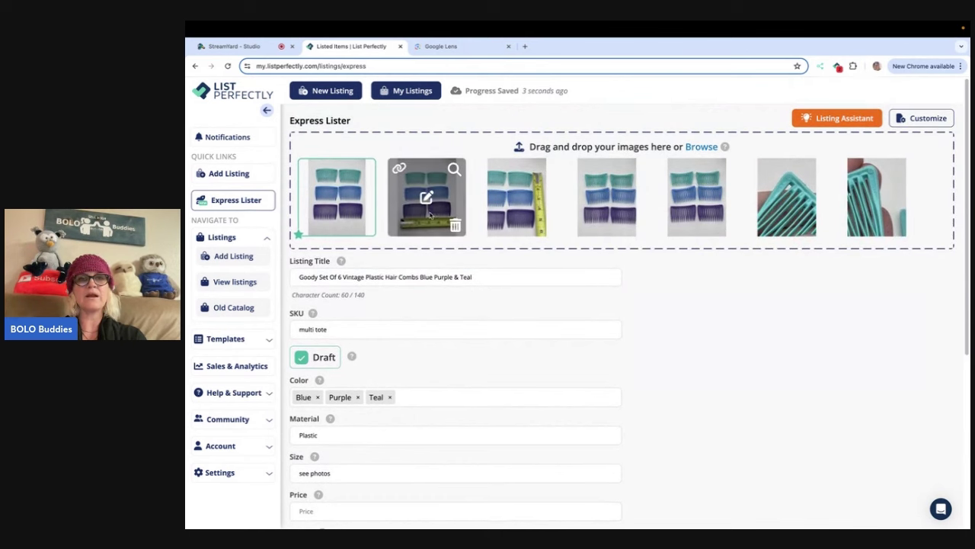
click(426, 198)
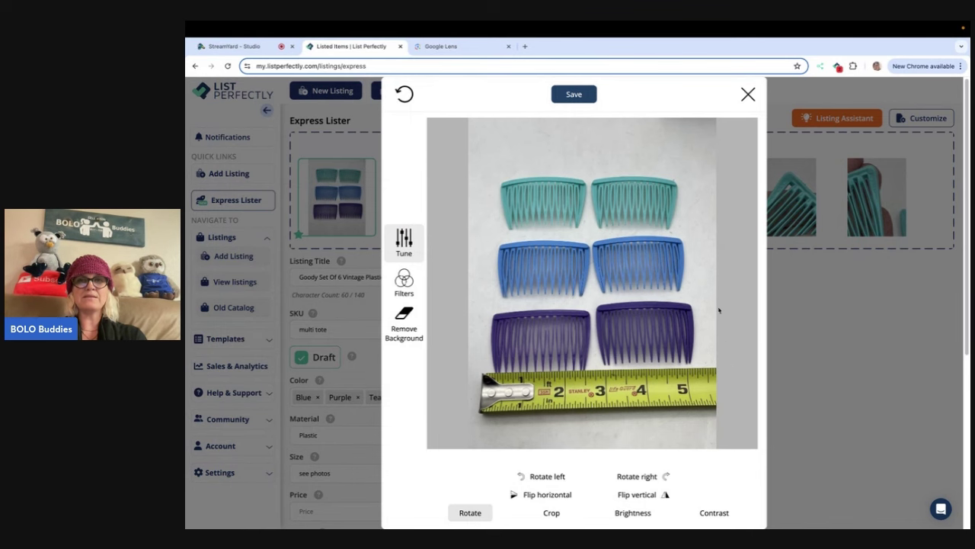
click(748, 94)
- Delete the dimensions bullet and its empty line from the short description
scroll(508, 336, down, 4)
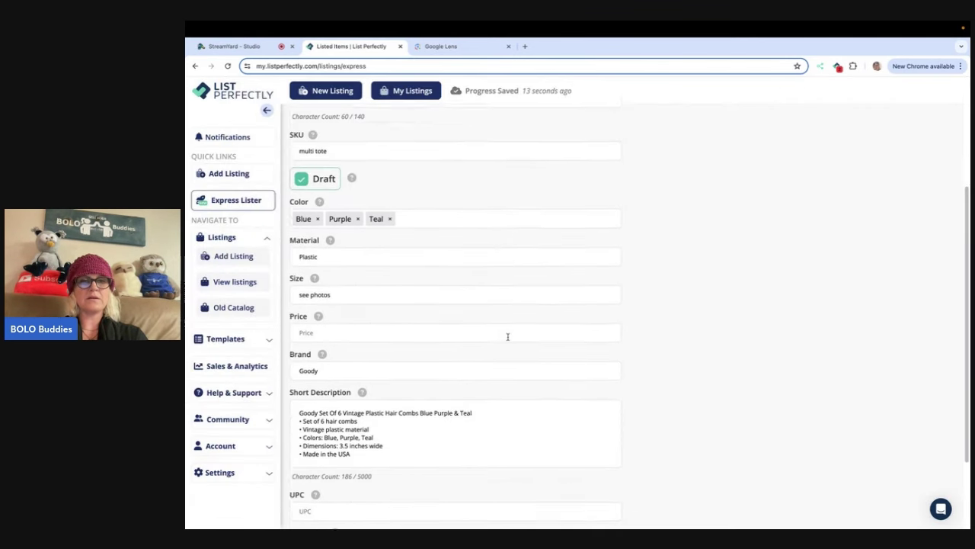
drag(396, 358, 289, 363)
key(BackSpace)
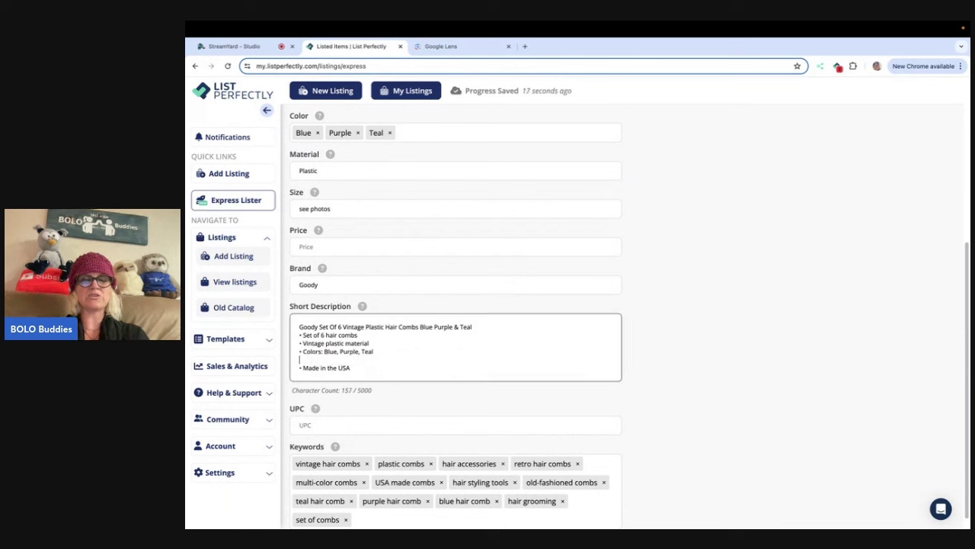
key(BackSpace)
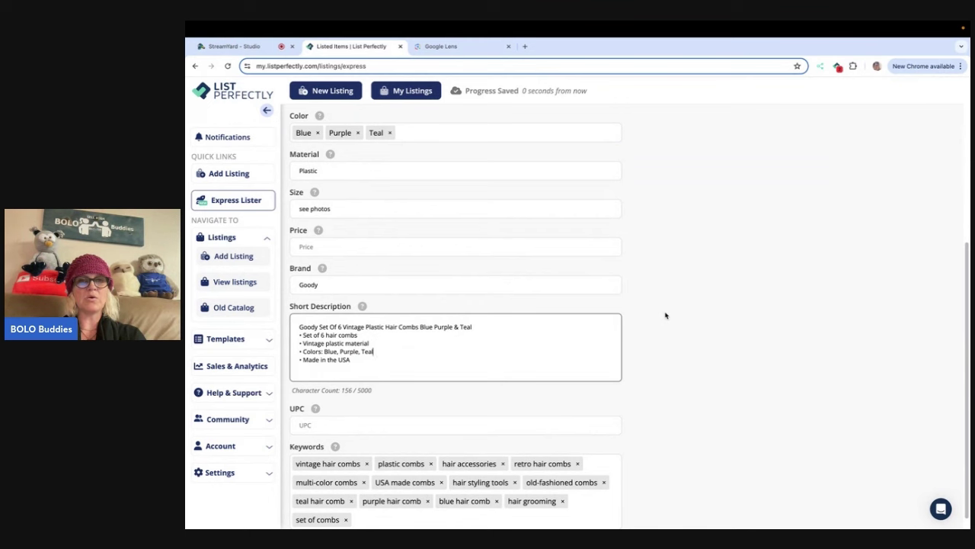
- Review the photos and filled-in fields of the hair comb listing, and return to the listings overview
scroll(681, 248, up, 4)
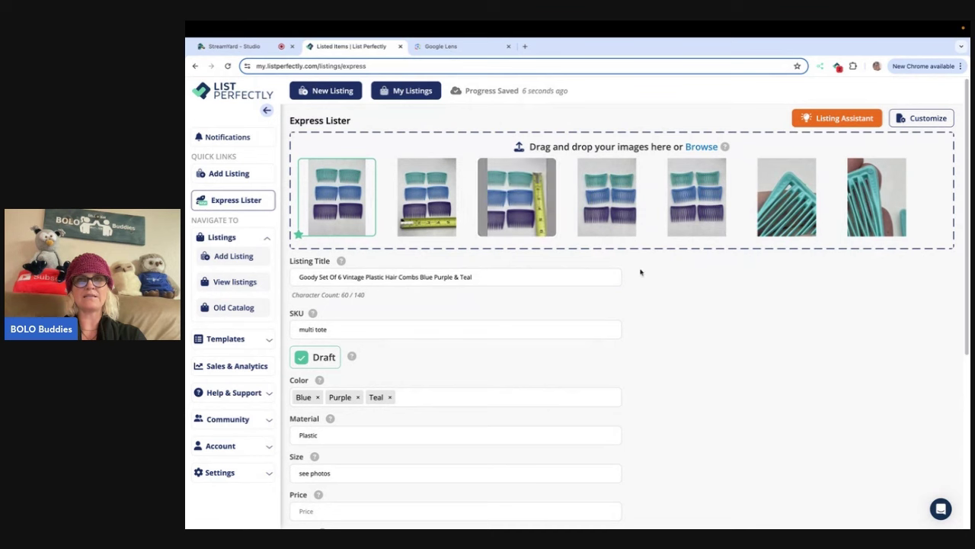
scroll(666, 326, down, 5)
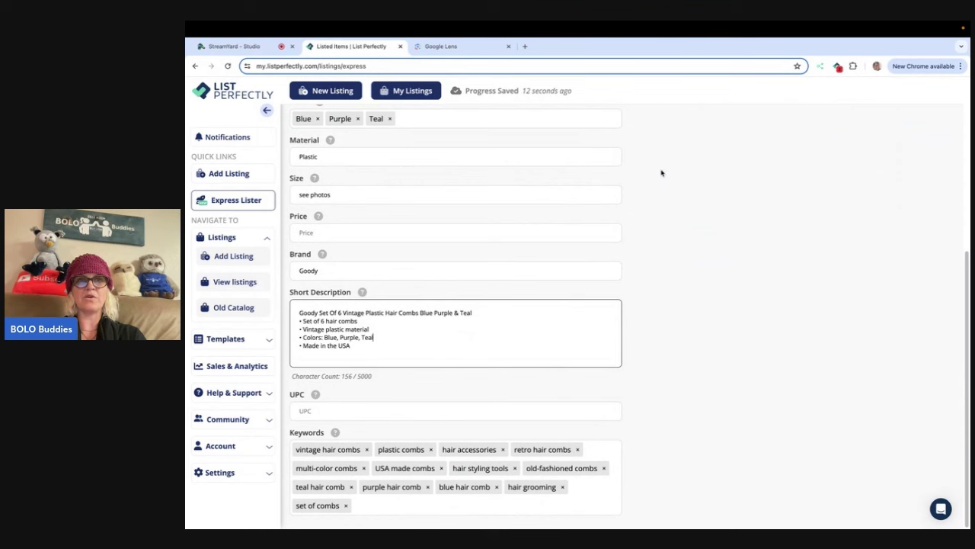
click(418, 91)
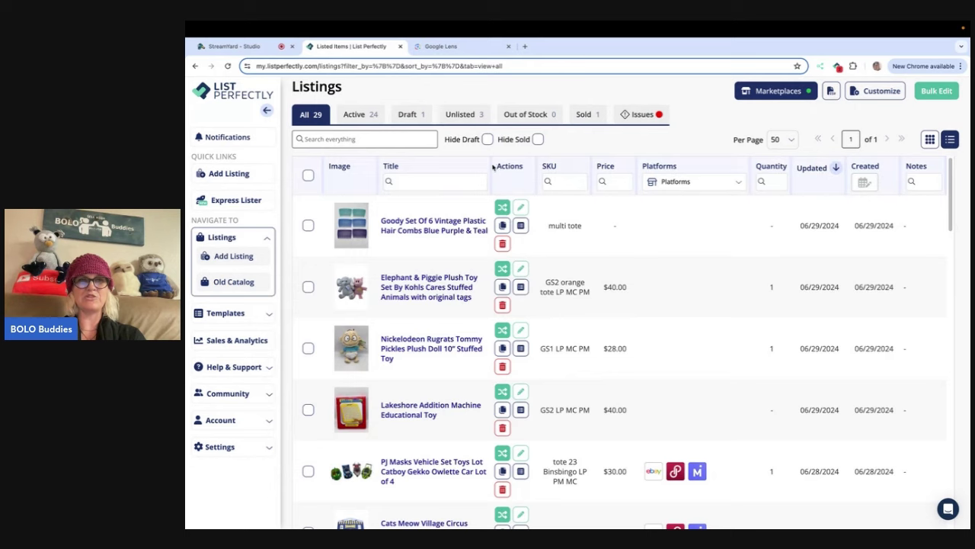
- Start a new Express Lister listing and upload the eight candle photos IMG_7773.HEIC through IMG_7780.HEIC from the Desktop
click(242, 202)
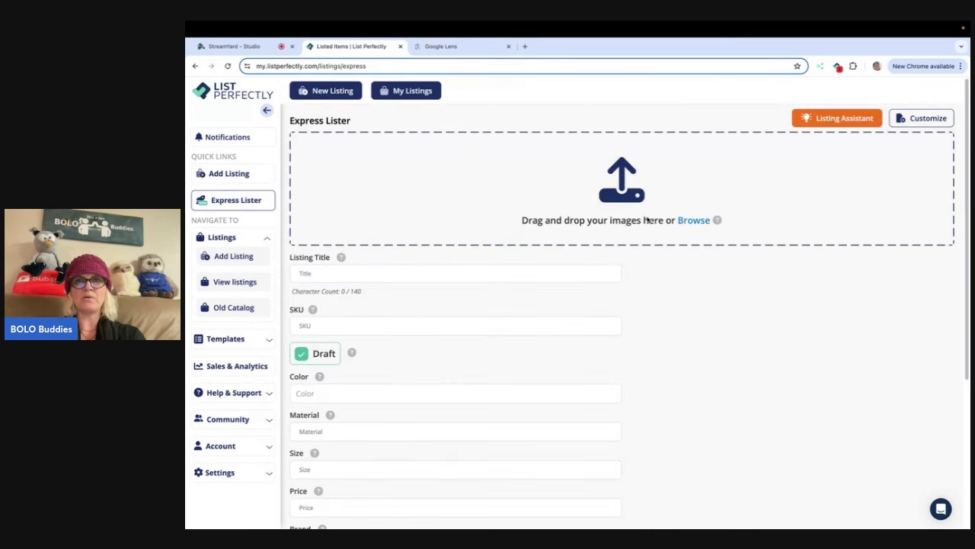
click(686, 220)
scroll(661, 339, down, 2)
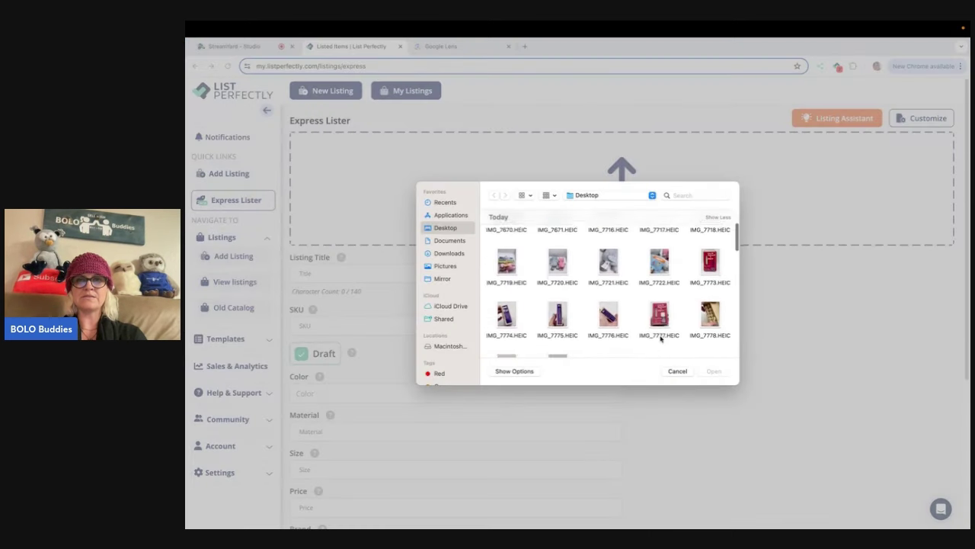
scroll(660, 339, down, 2)
click(711, 255)
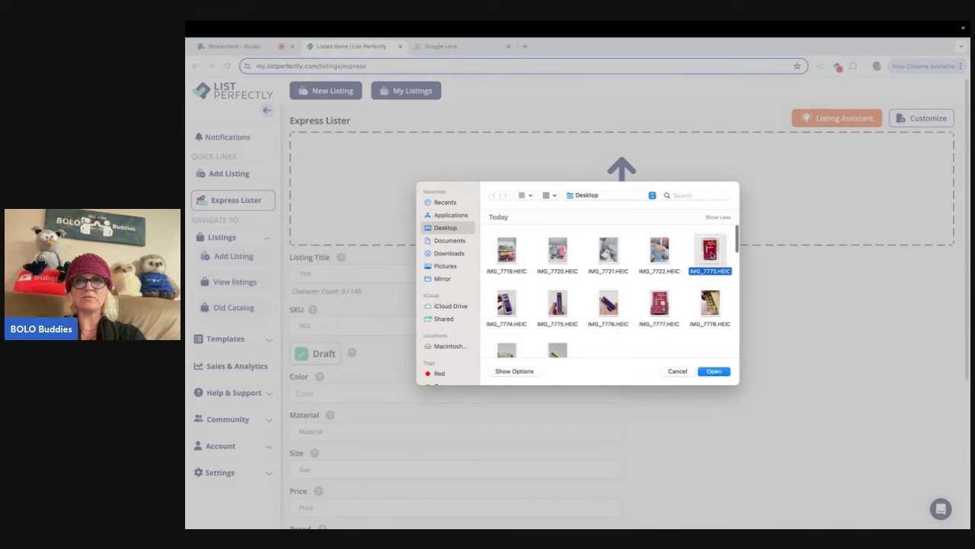
super+click(518, 304)
super+click(562, 305)
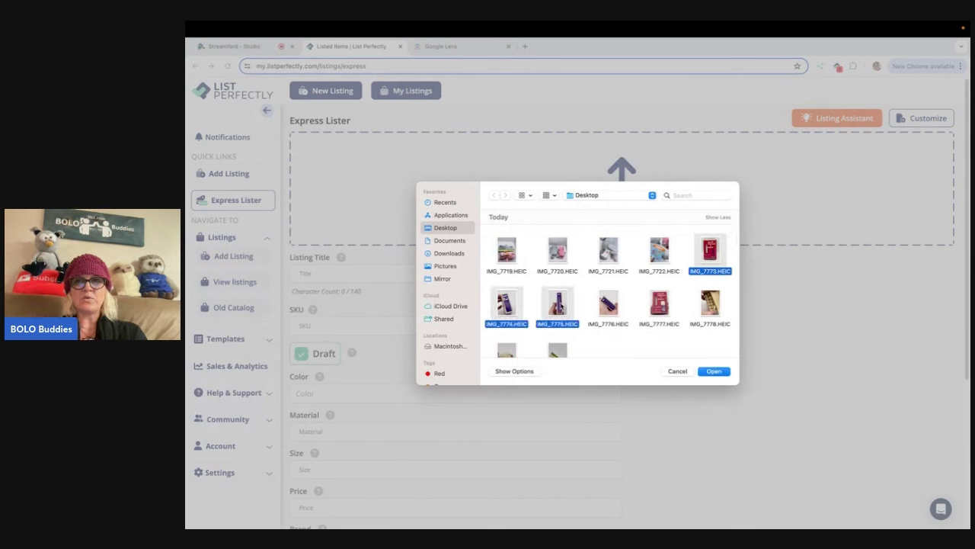
super+click(612, 305)
super+click(651, 304)
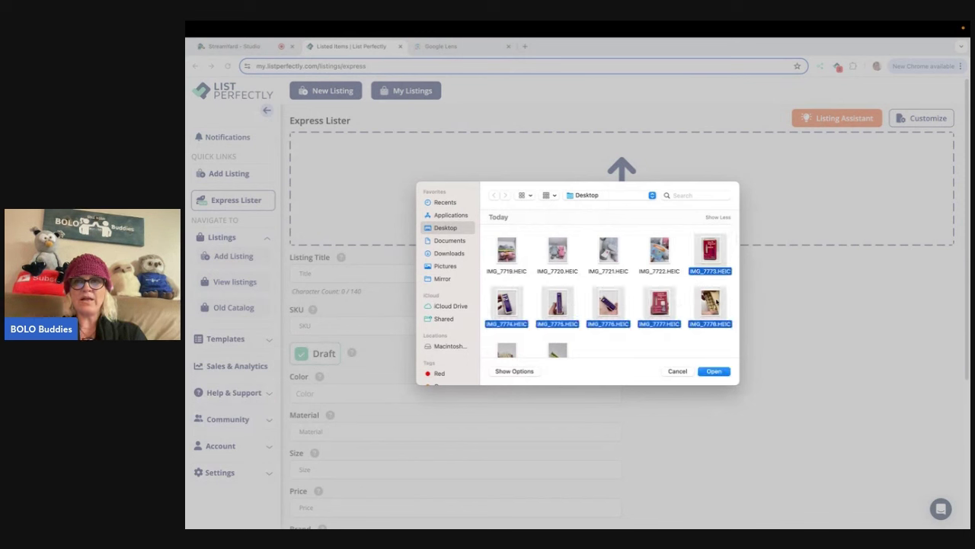
scroll(522, 343, down, 1)
shift+click(509, 335)
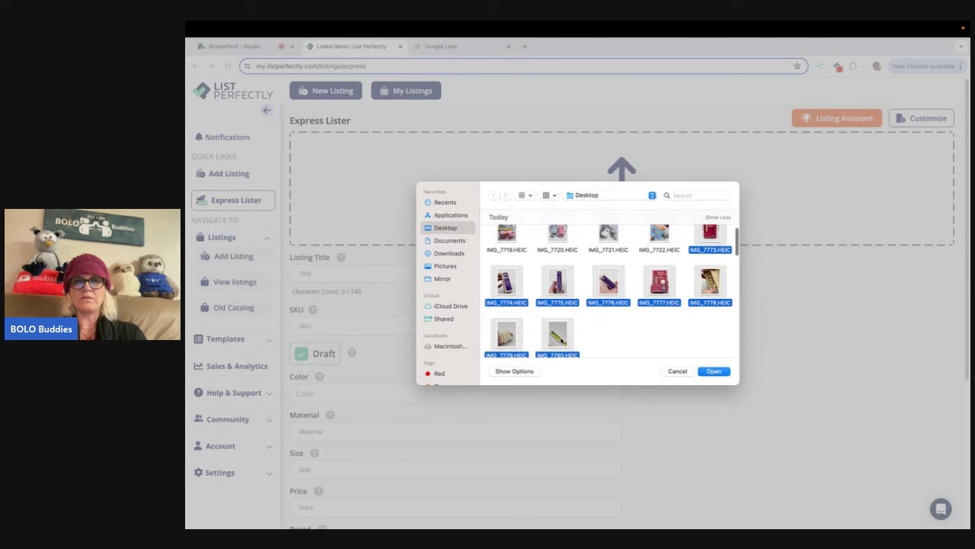
click(713, 371)
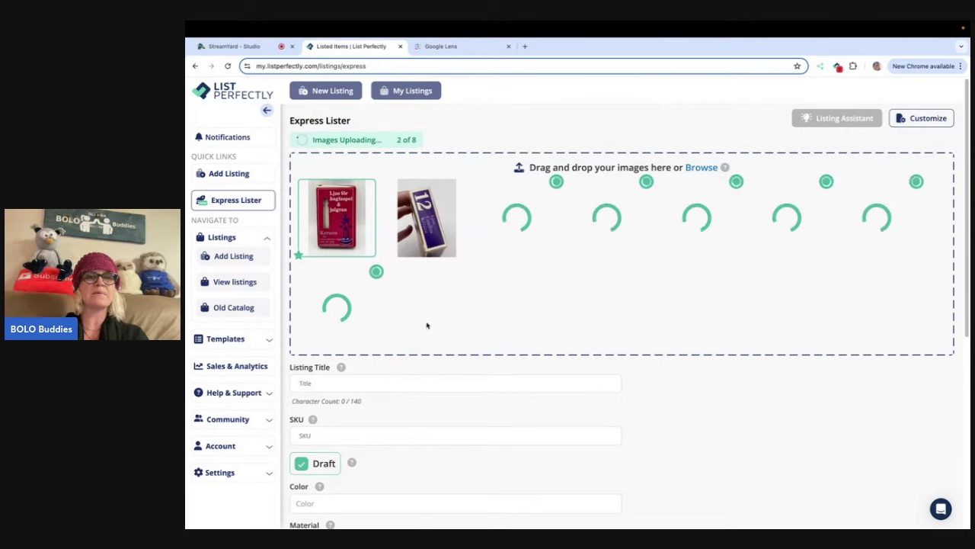
- Move the fifth photo, showing the box side with the English "Candles" text, to the first position as main image
scroll(321, 252, up, 5)
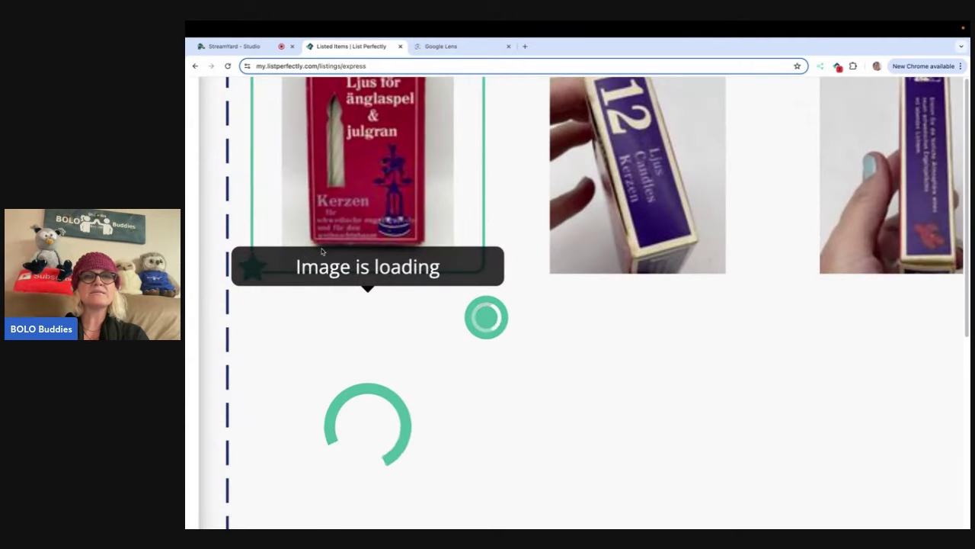
scroll(321, 252, down, 5)
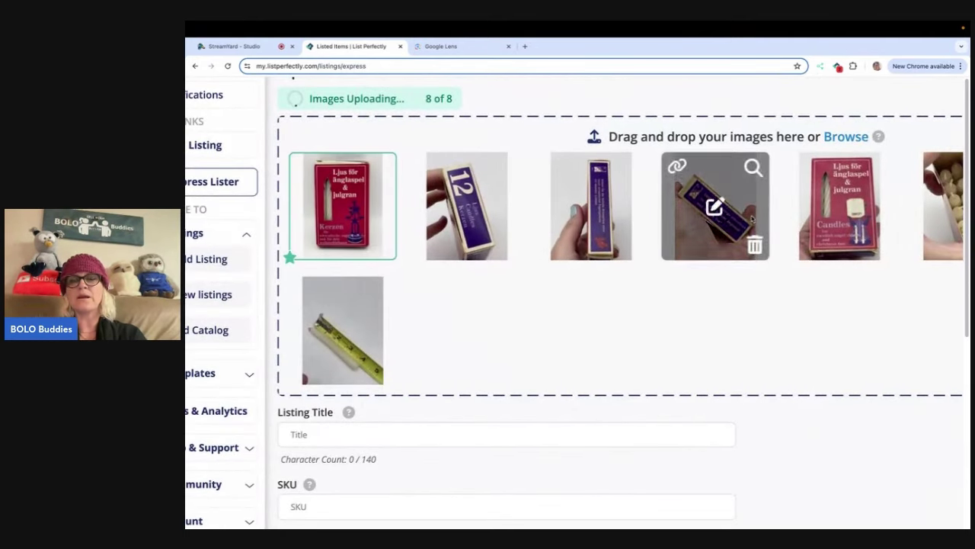
drag(814, 251, 333, 221)
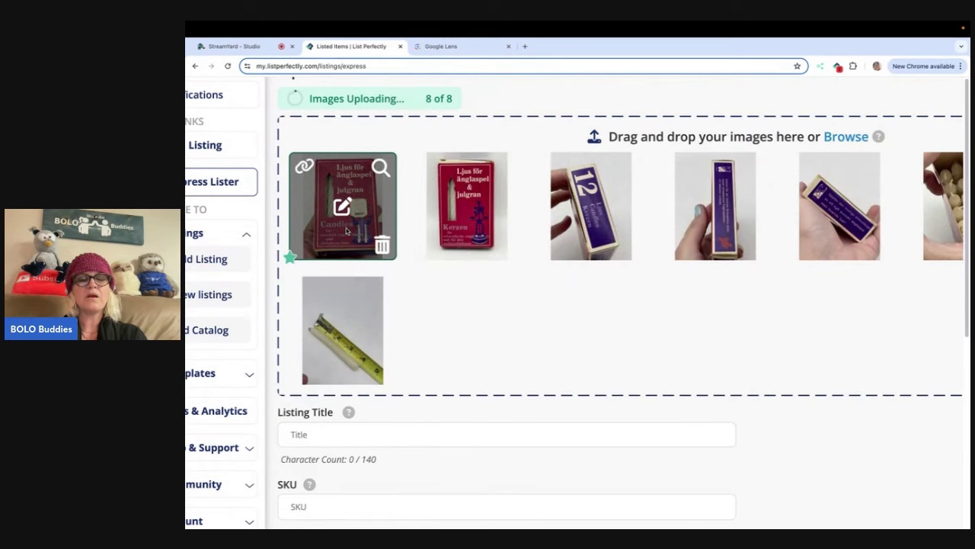
- Generate the candle listing from its photos with the Listing Assistant, using the "Just the facts" style
scroll(336, 224, up, 3)
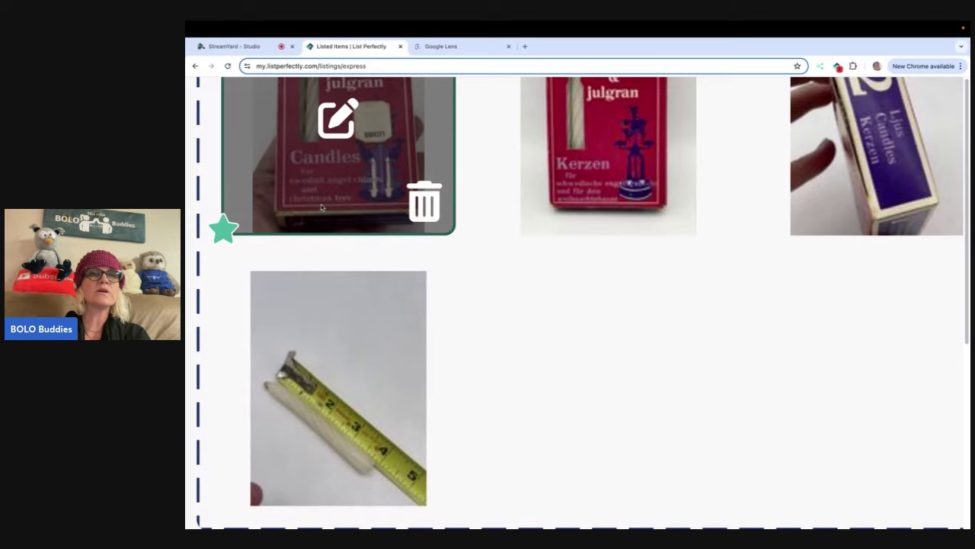
key(ctrl+minus)
key(ctrl+minus)
key(ctrl+minus)
key(ctrl+minus)
key(ctrl+minus)
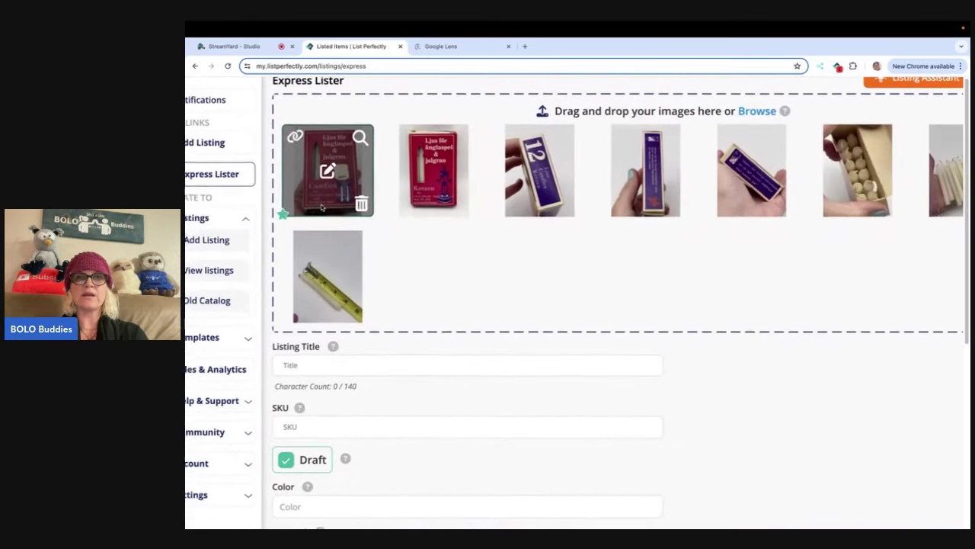
key(ctrl+minus)
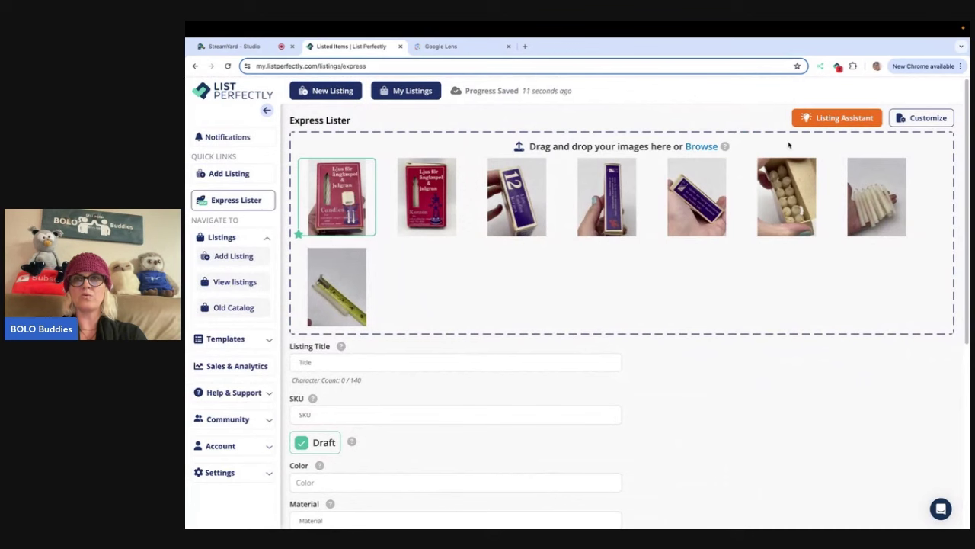
click(813, 117)
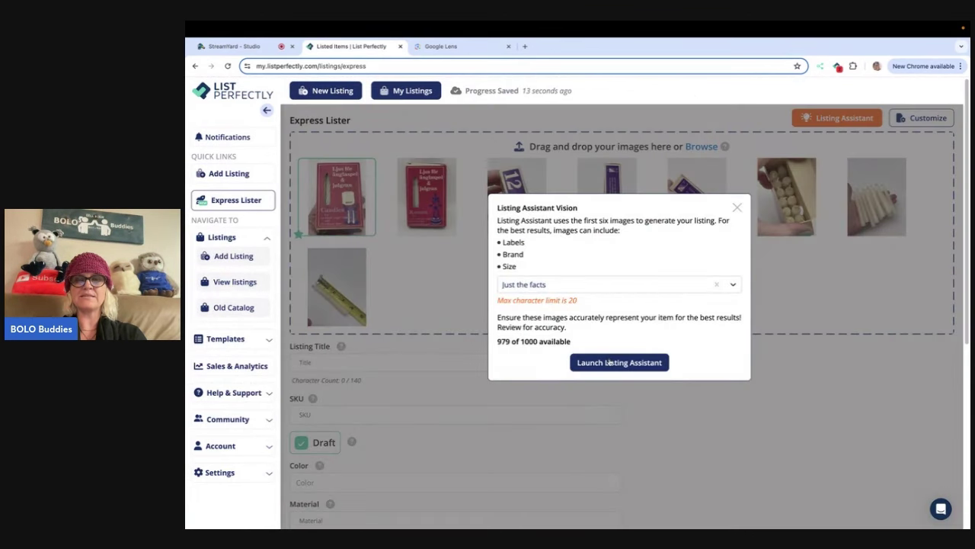
click(610, 363)
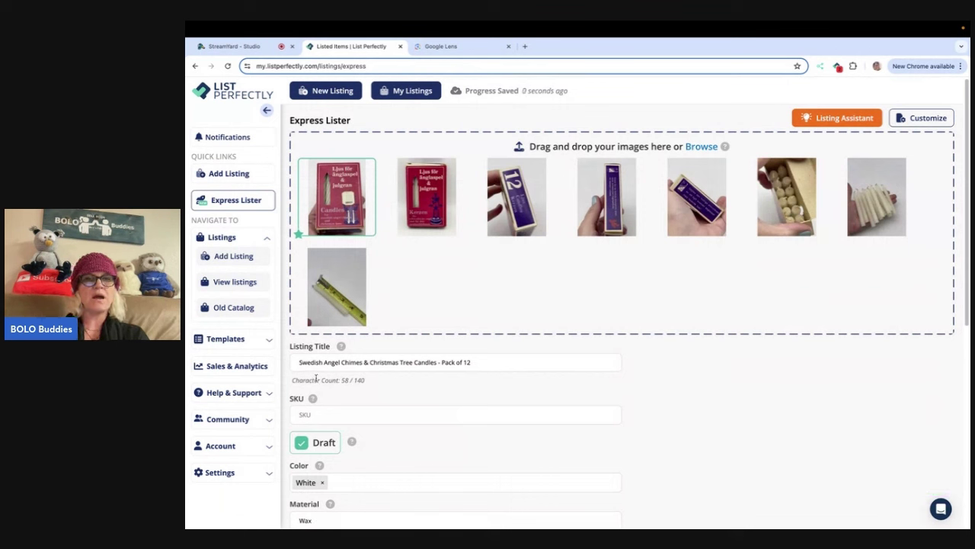
- Change the listing title to "Swedish Angel Chimes & Christmas Tree Candles Vintage Pack of 12 Unused"
click(440, 363)
key(BackSpace)
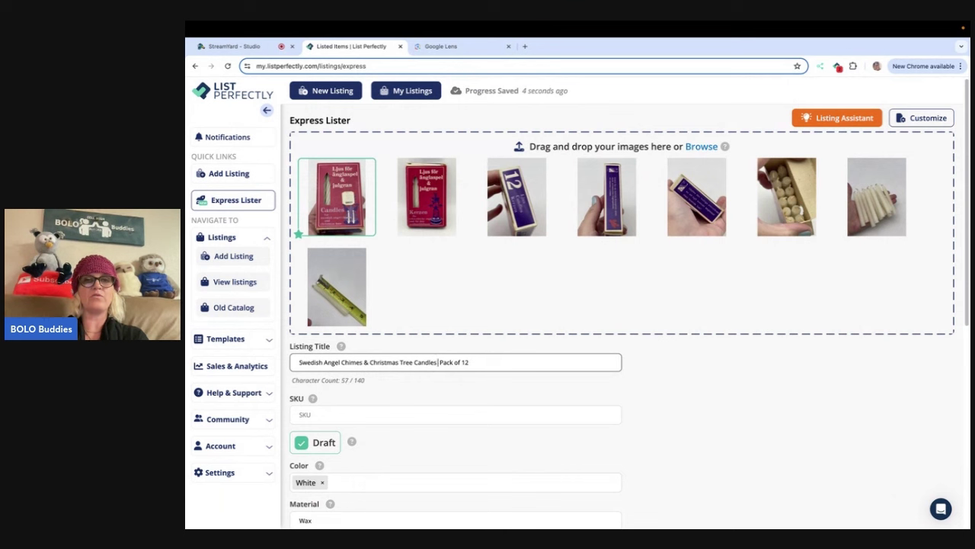
text(Vinta)
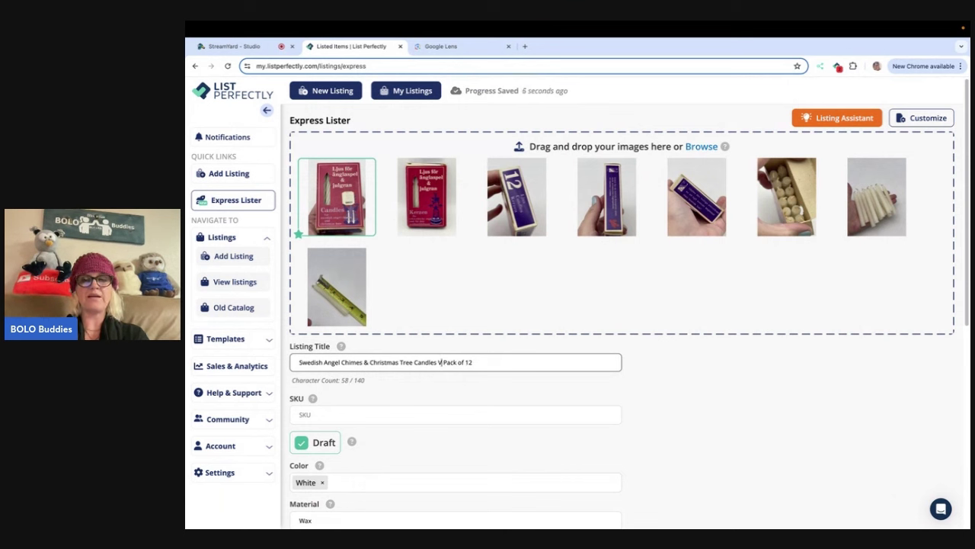
text(ge)
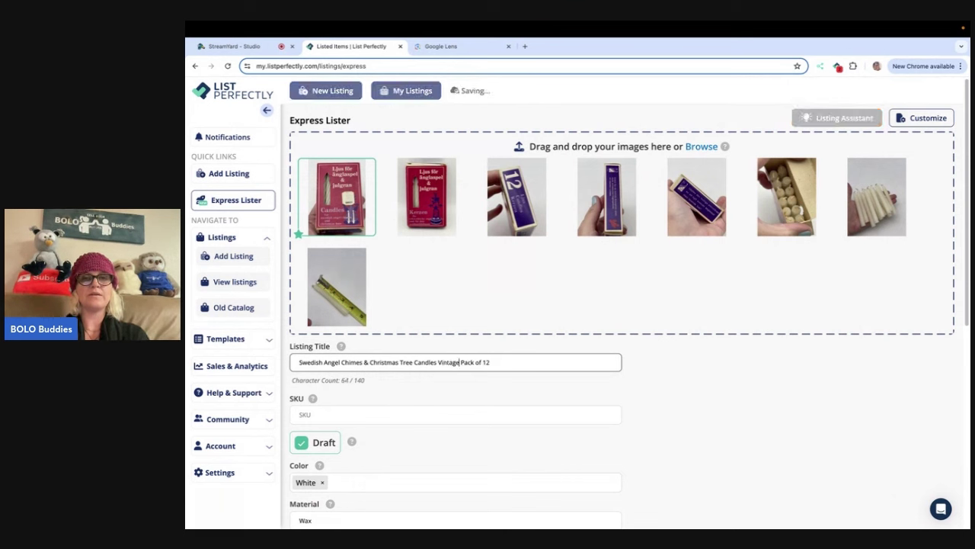
text( Pack of 12 )
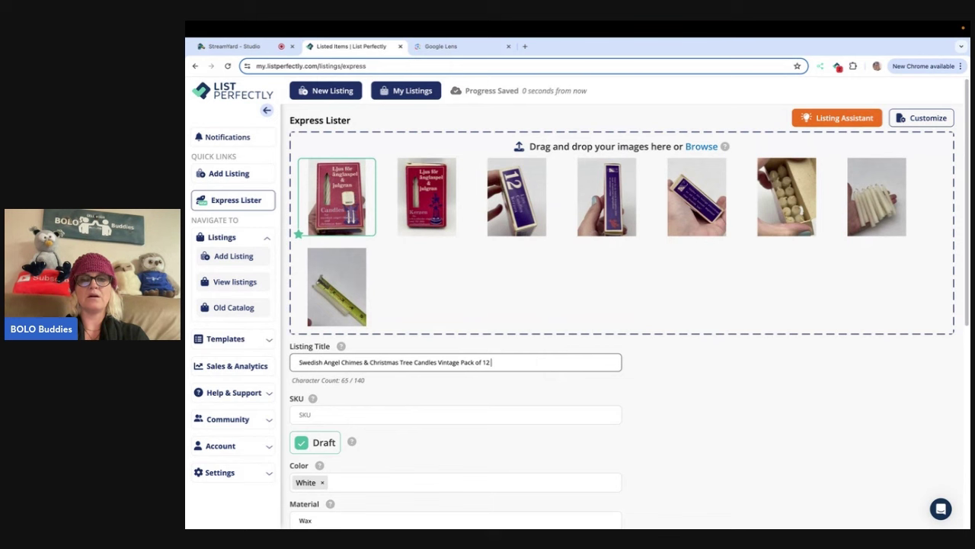
text(Unused)
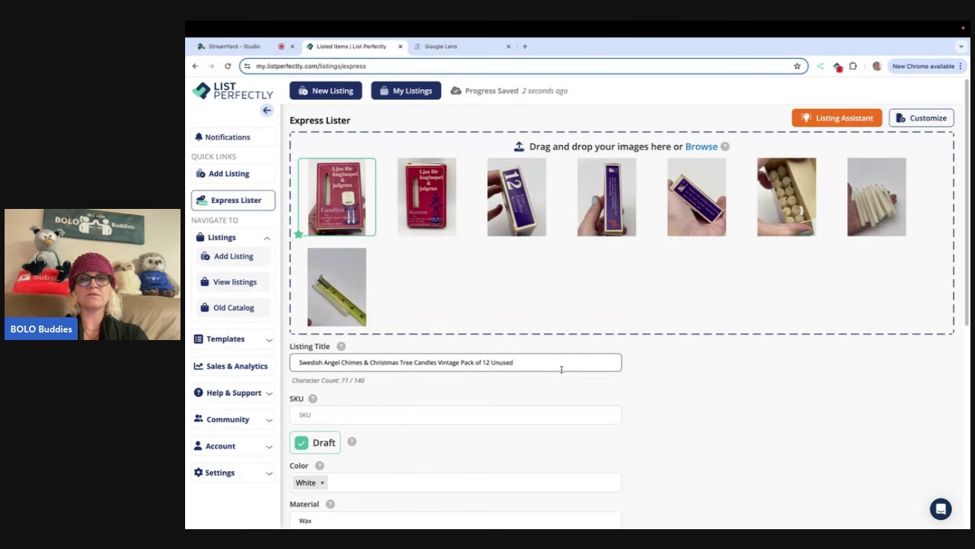
- Copy the complete listing title of the candles to the clipboard
triple_click(541, 357)
right_click(512, 358)
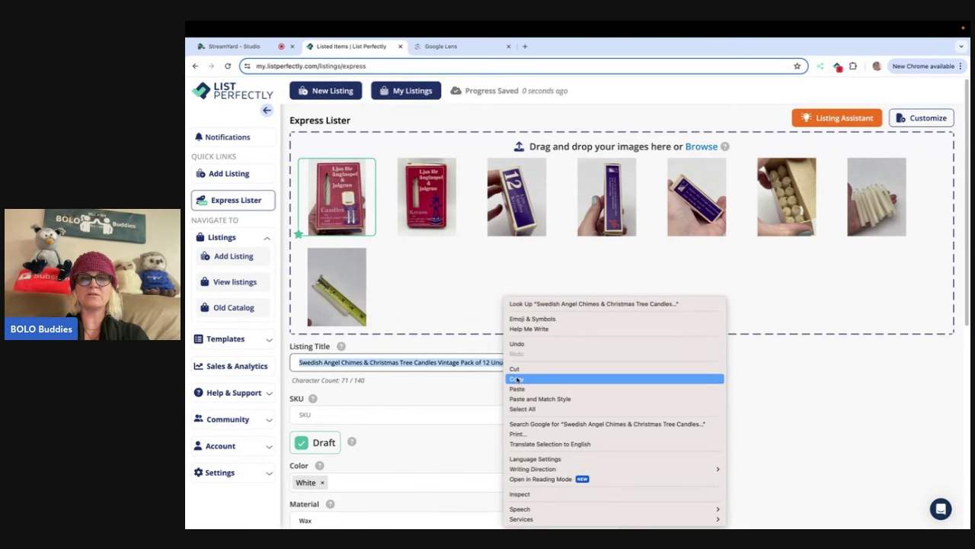
click(517, 379)
click(657, 389)
- Enter "tote F GS.50" as the candle listing's SKU
scroll(560, 354, down, 2)
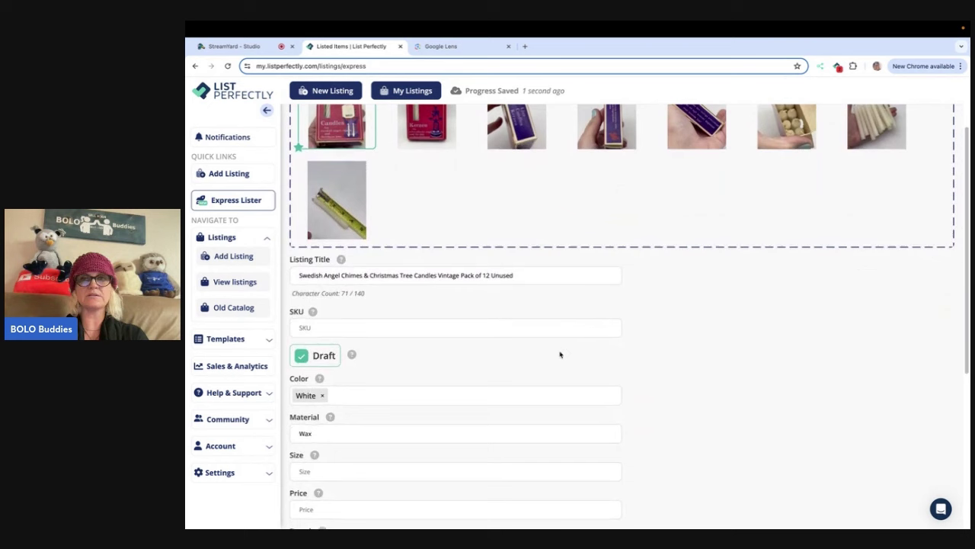
click(523, 322)
text(tote)
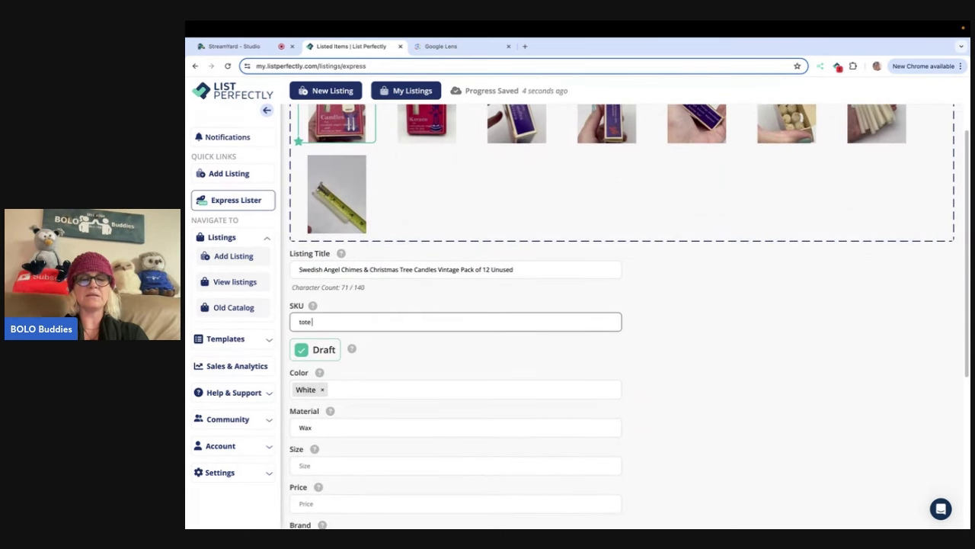
text( F G5.50)
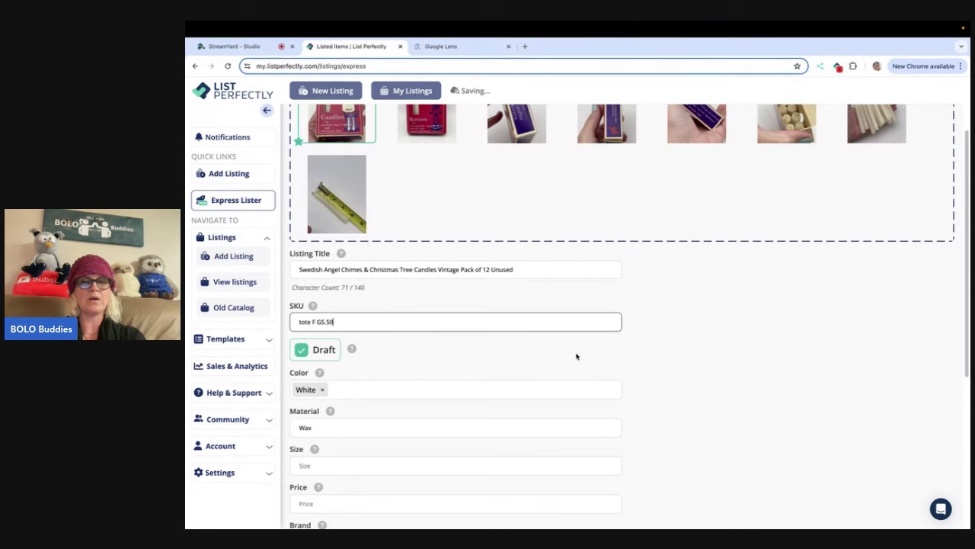
- Look over the generated color and material details and set the candle listing's price to 20
scroll(574, 358, down, 1)
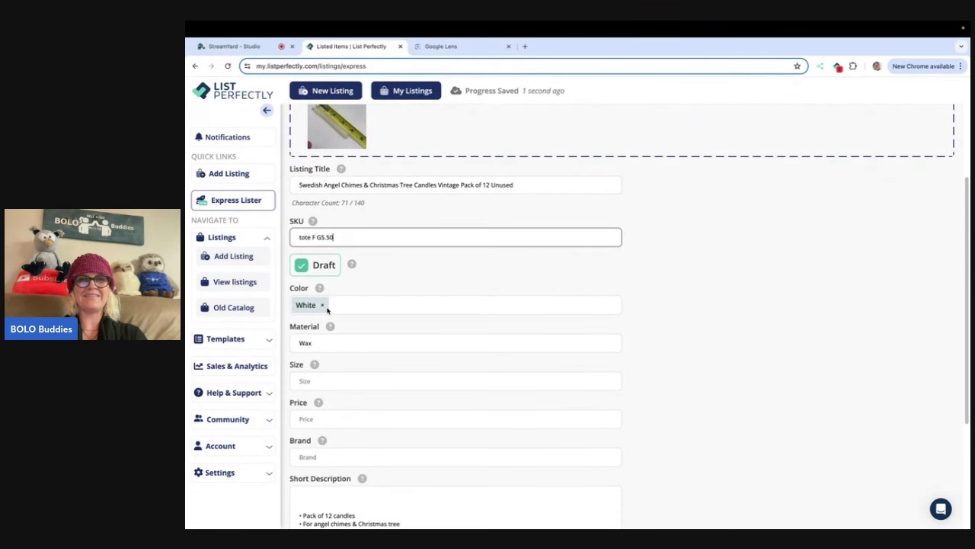
scroll(464, 240, up, 2)
scroll(465, 242, down, 2)
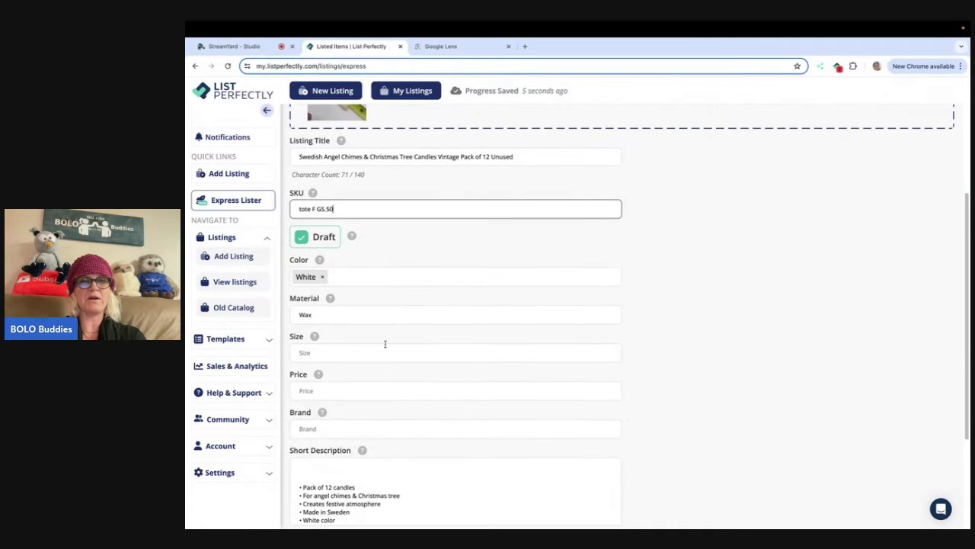
scroll(385, 344, down, 1)
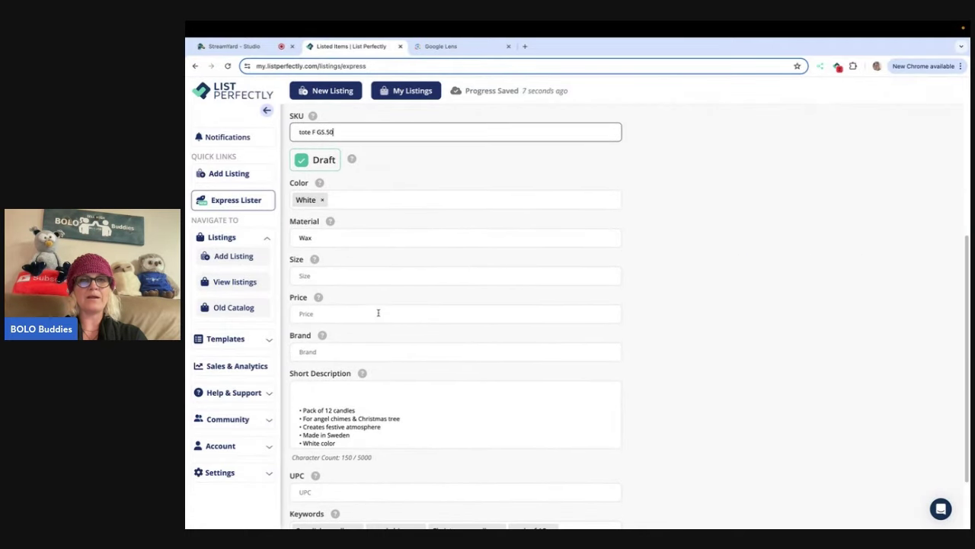
click(377, 312)
text(20)
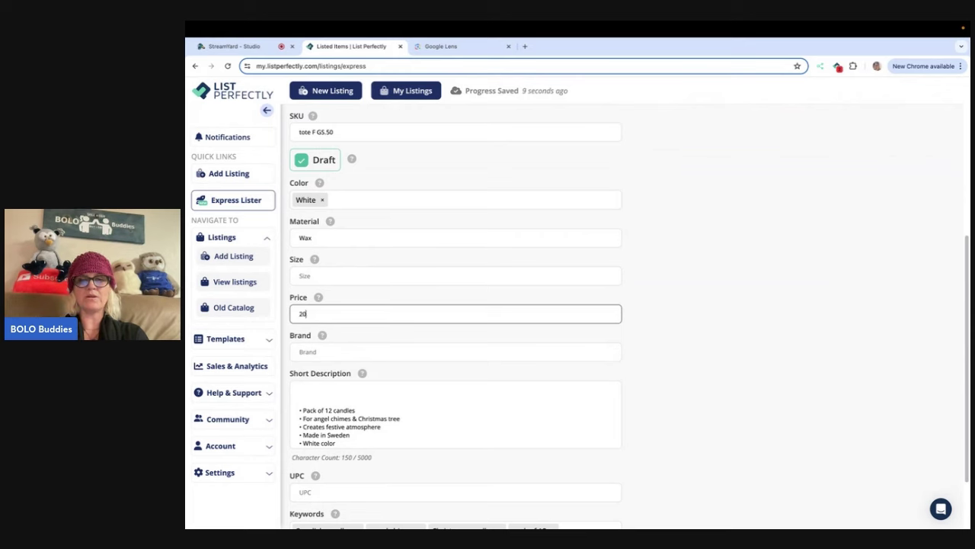
- Check the enlarged box photos for a maker's name and enter "unbranded" as the brand
click(371, 354)
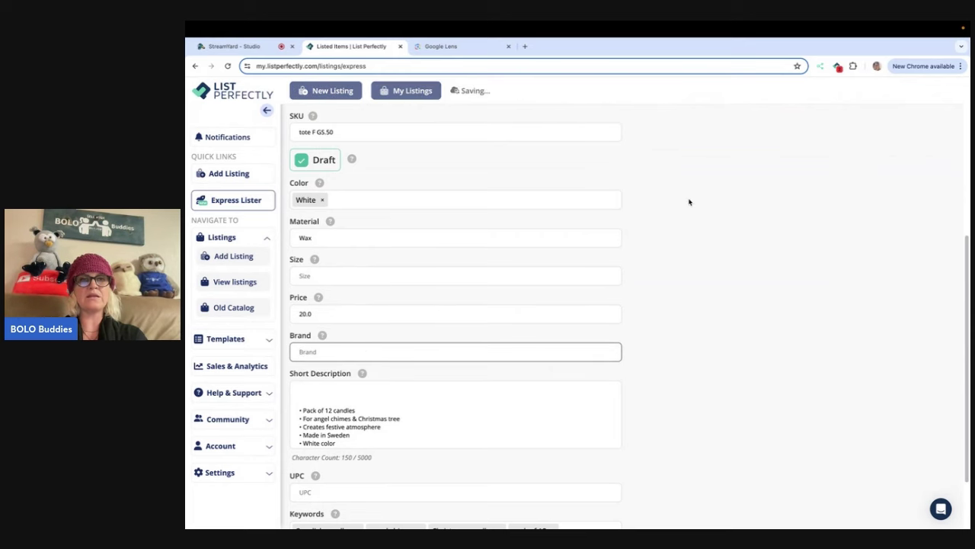
scroll(688, 202, up, 4)
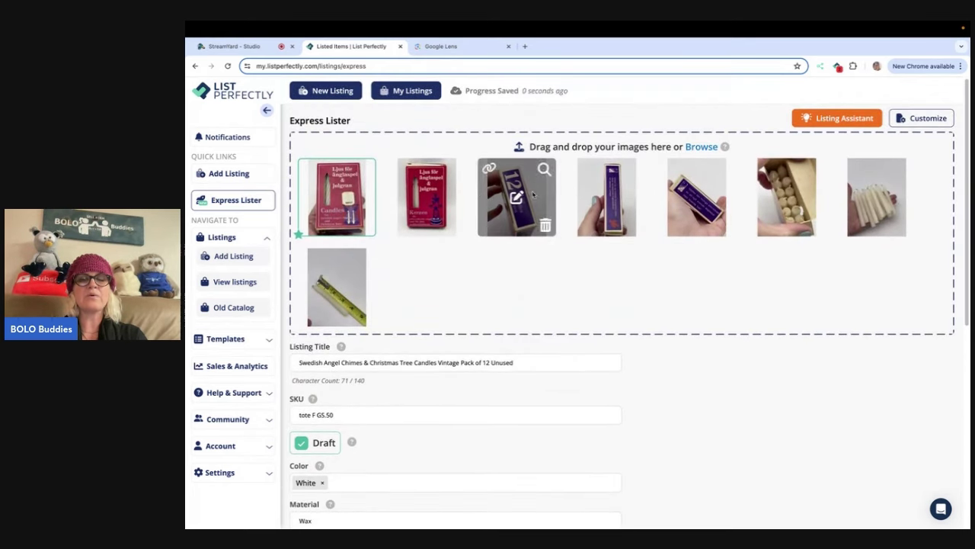
ctrl+scroll(345, 195, up, 5)
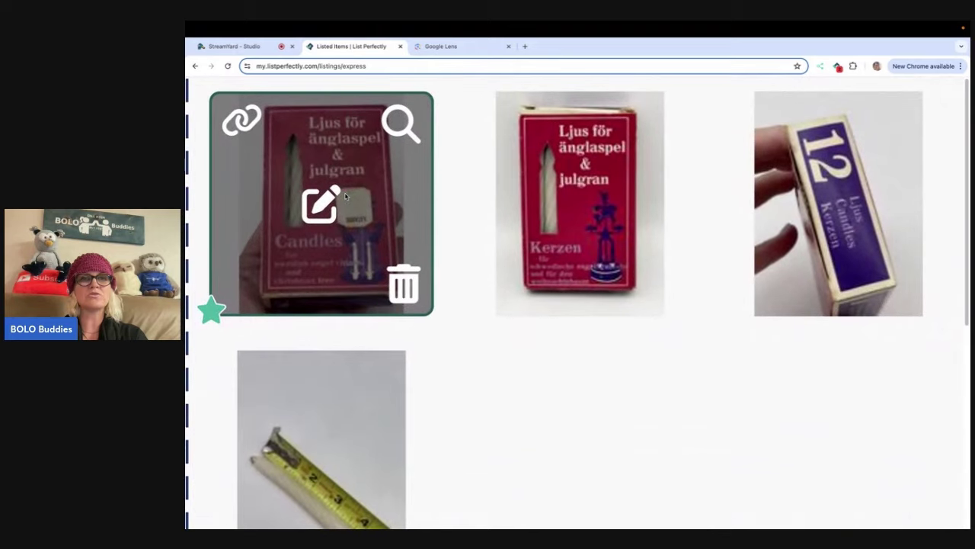
ctrl+scroll(345, 195, down, 5)
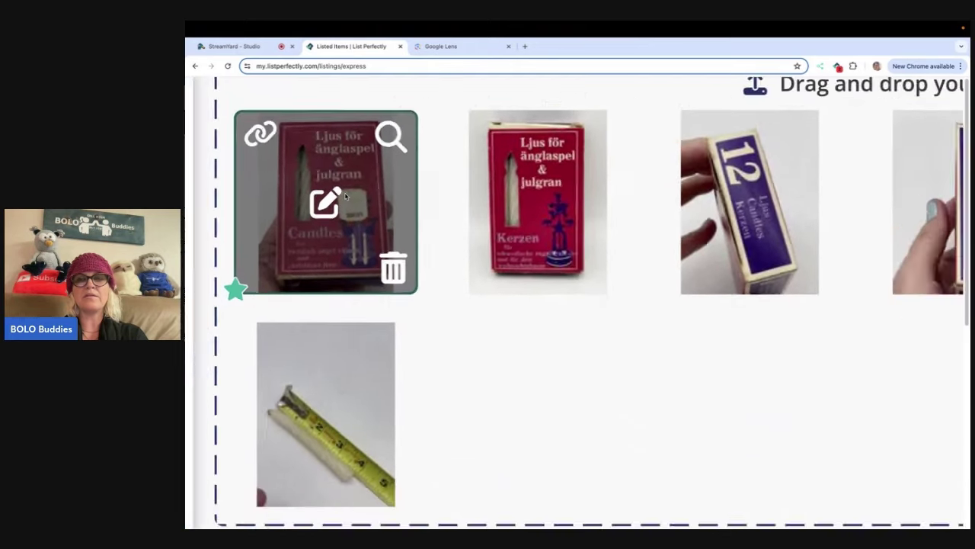
scroll(435, 277, down, 4)
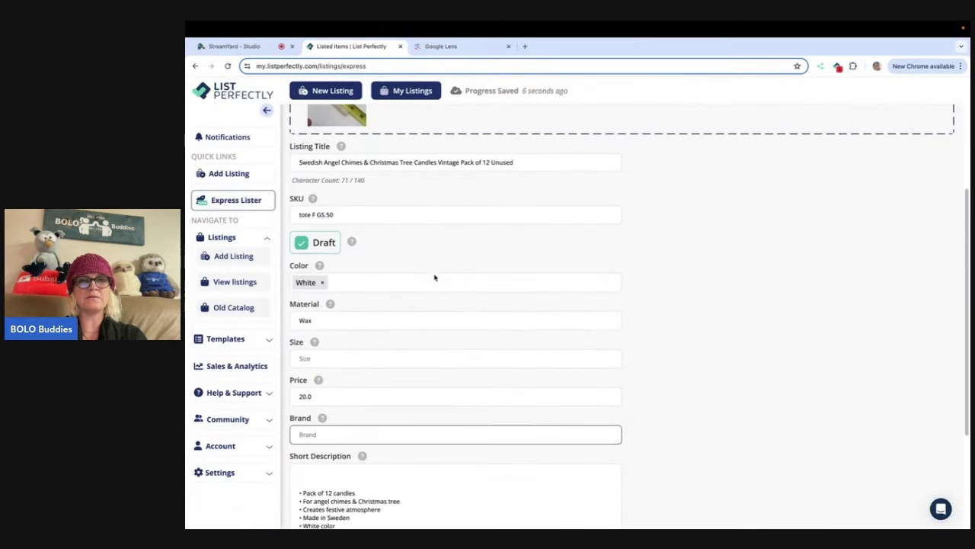
click(343, 363)
text(unbr)
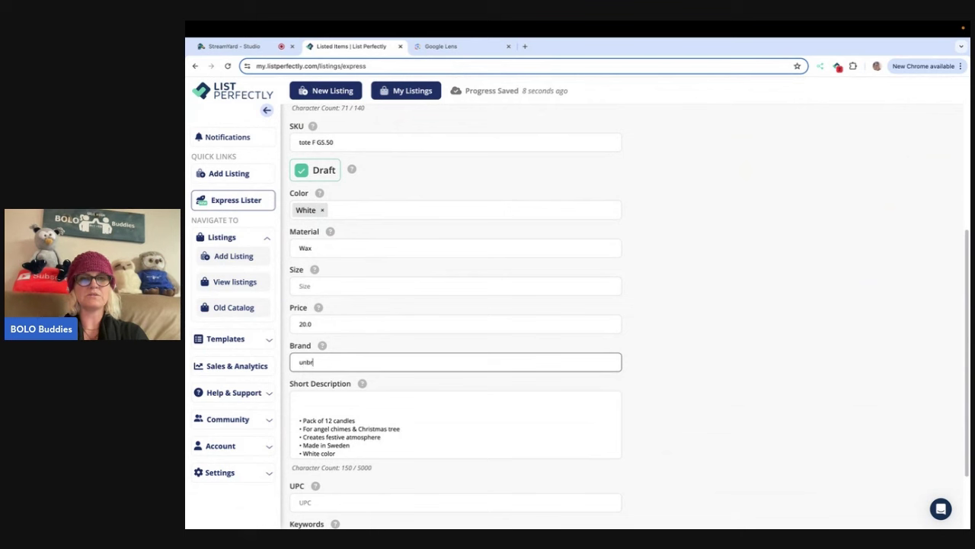
text(anded)
click(711, 331)
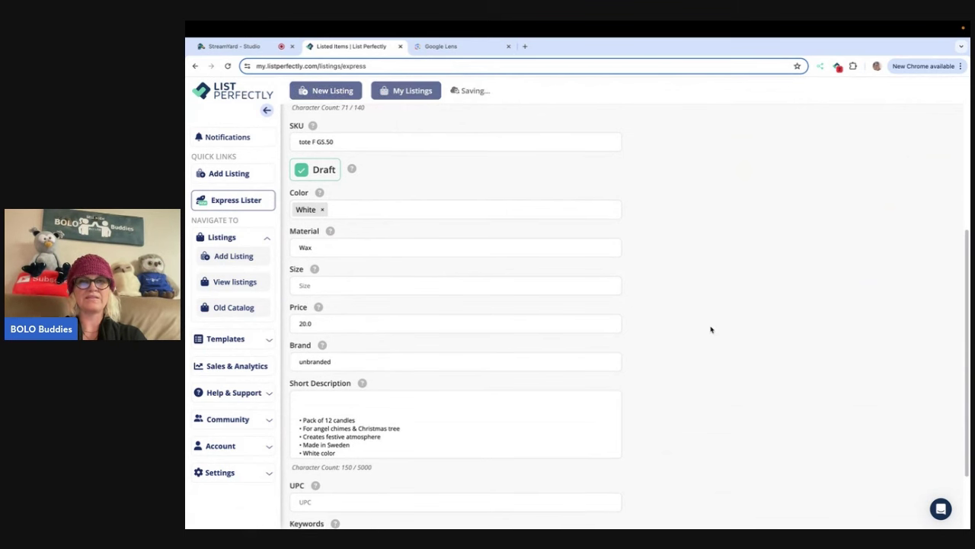
- Paste the copied title at the top of the candles' short description and change its color line to "Off White color"
scroll(419, 339, down, 1)
right_click(334, 333)
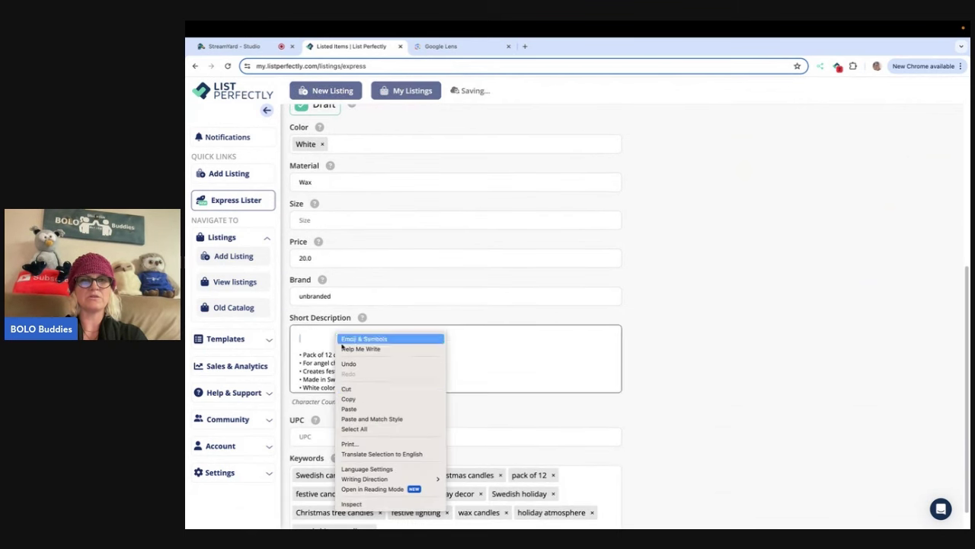
click(358, 410)
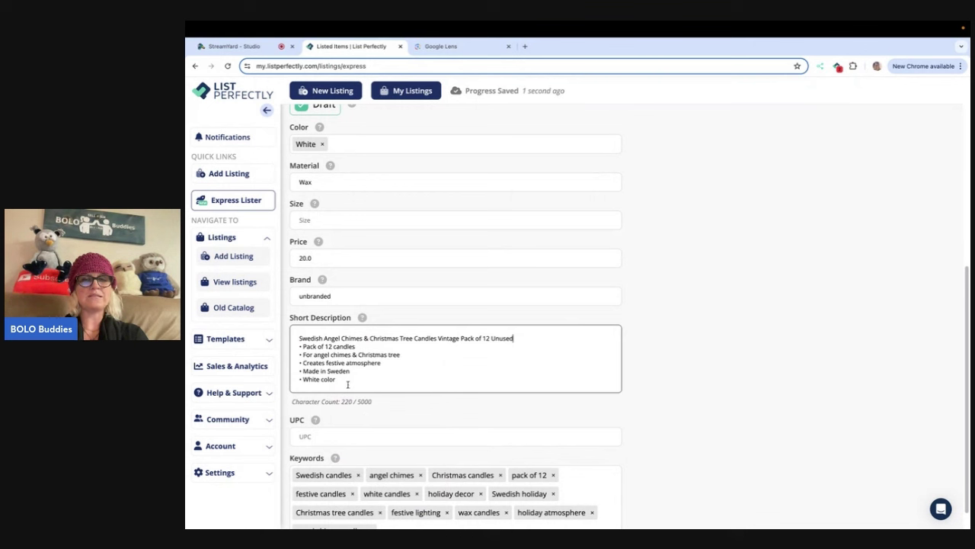
click(303, 378)
text(Off)
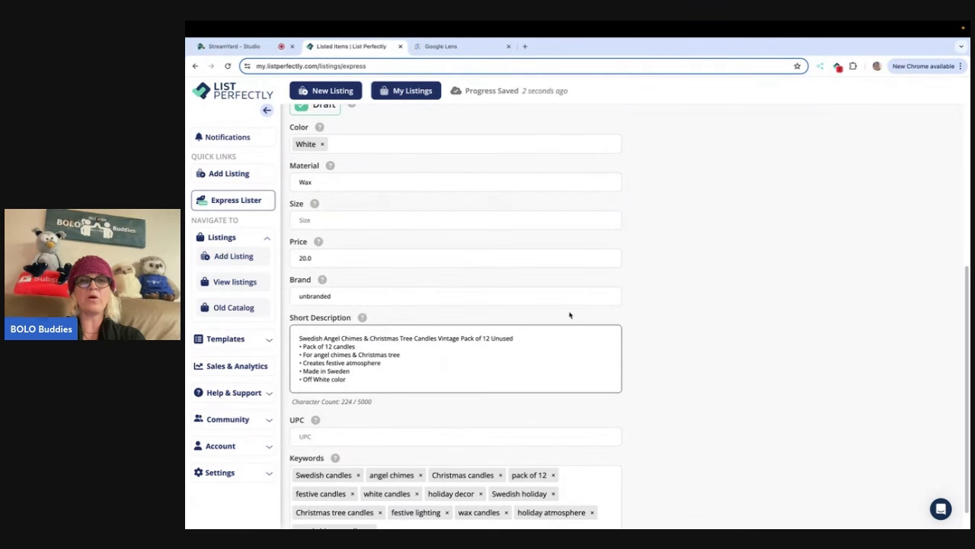
- Open the overview of all saved listings and look through the most recent entries
scroll(640, 328, down, 1)
scroll(640, 328, up, 5)
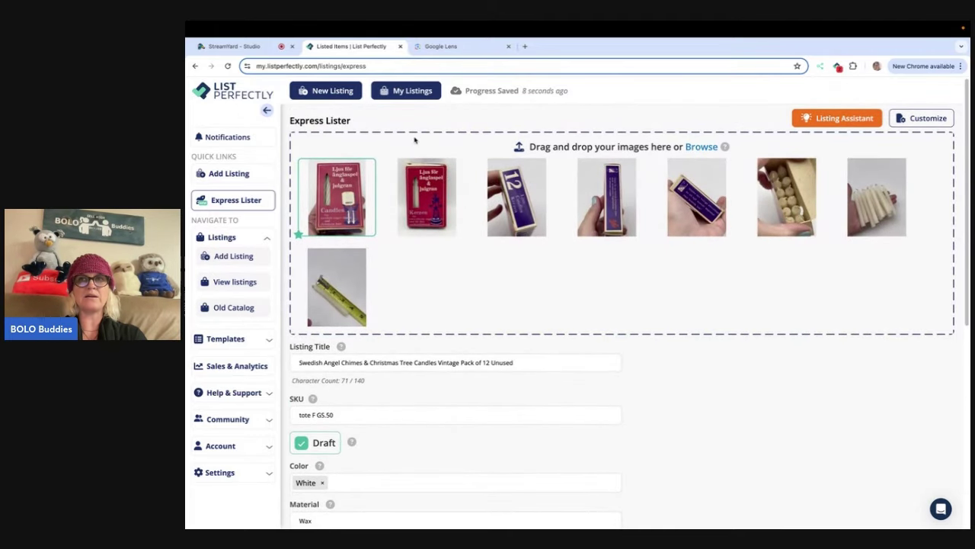
click(411, 90)
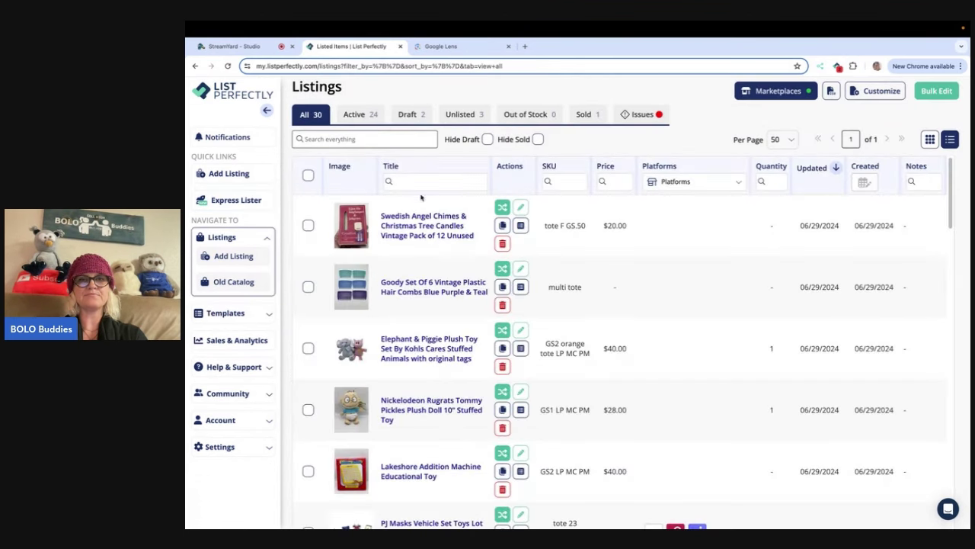
scroll(452, 301, down, 3)
scroll(453, 304, up, 3)
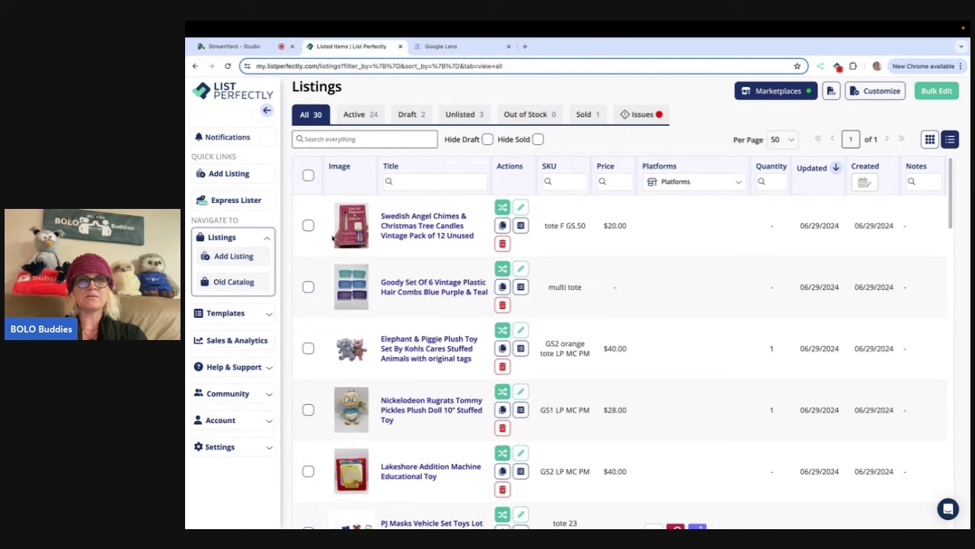
- Select the five newest listings, from the Swedish candles down to the Lakeshore Addition Machine
click(308, 225)
click(308, 286)
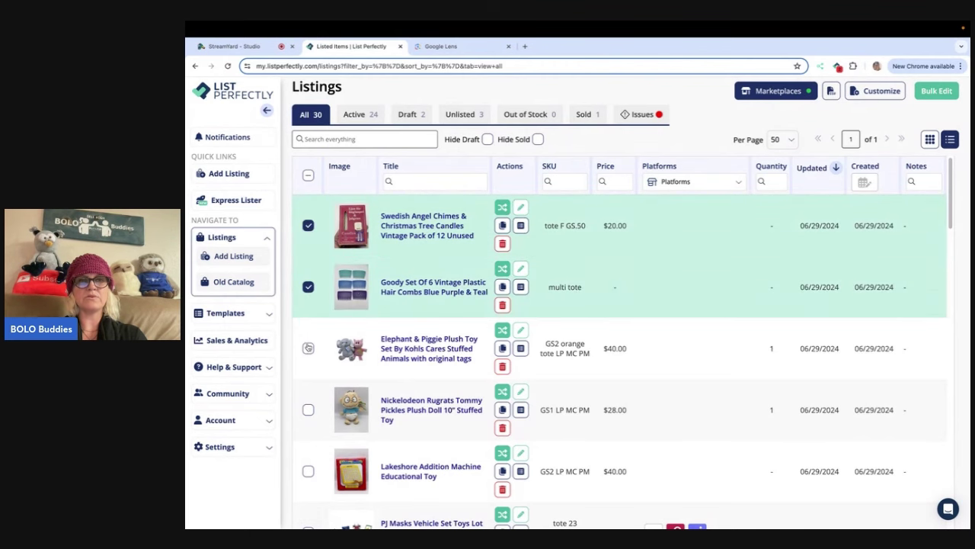
click(308, 348)
click(308, 409)
click(308, 471)
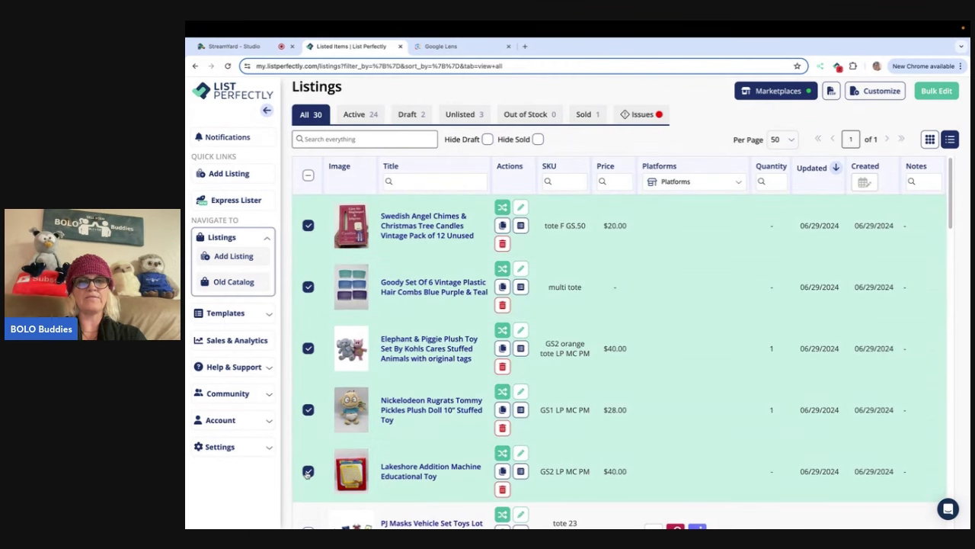
scroll(307, 473, down, 2)
scroll(381, 343, up, 3)
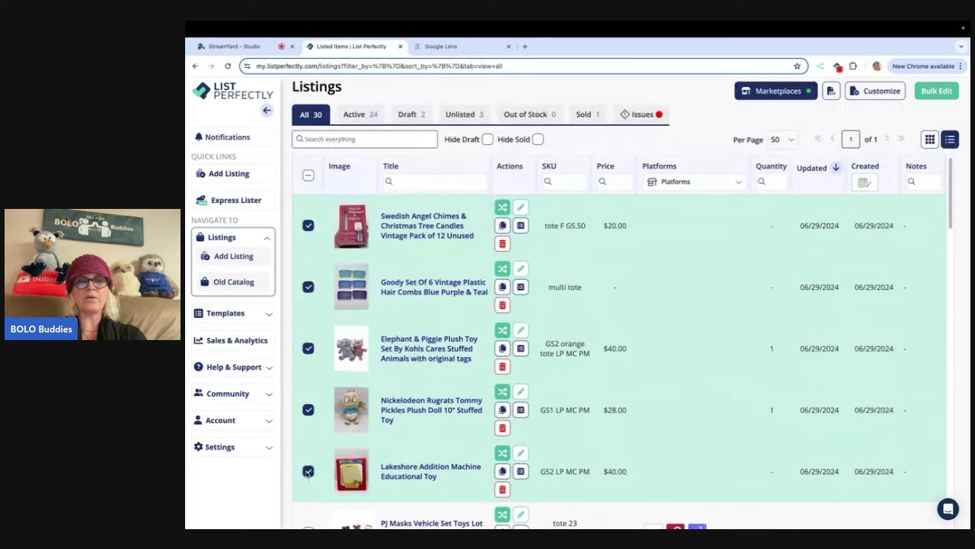
- Crosspost the five selected listings by copying them to eBay, Mercari and Poshmark
click(502, 207)
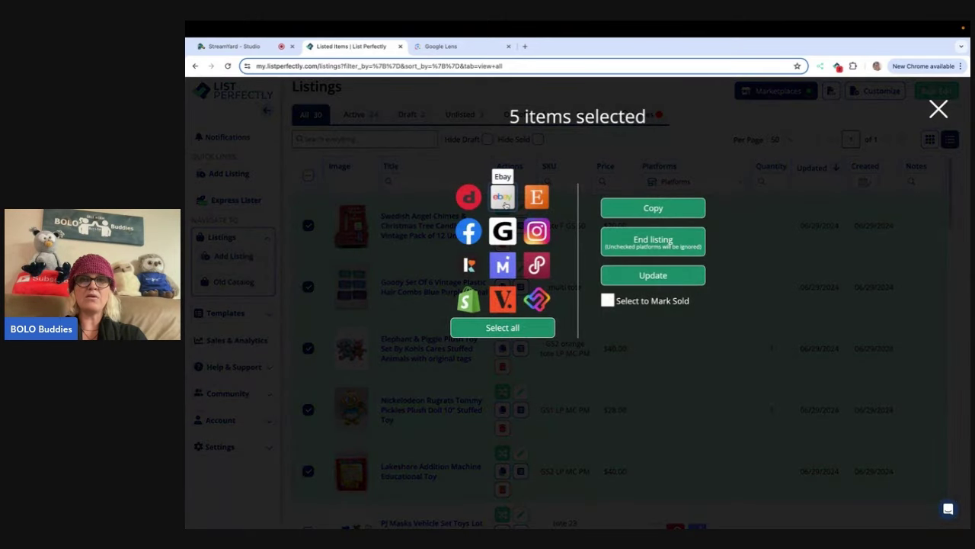
click(506, 204)
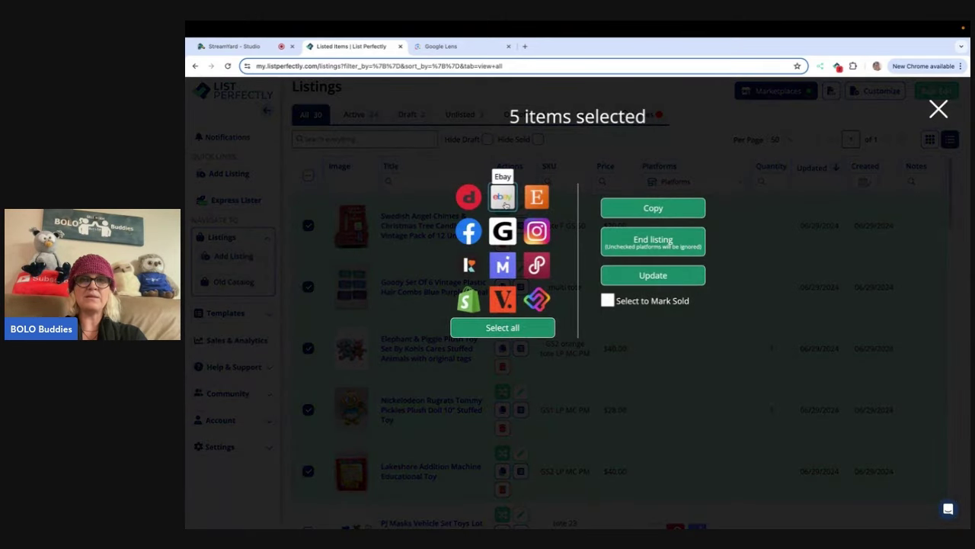
click(503, 267)
click(538, 267)
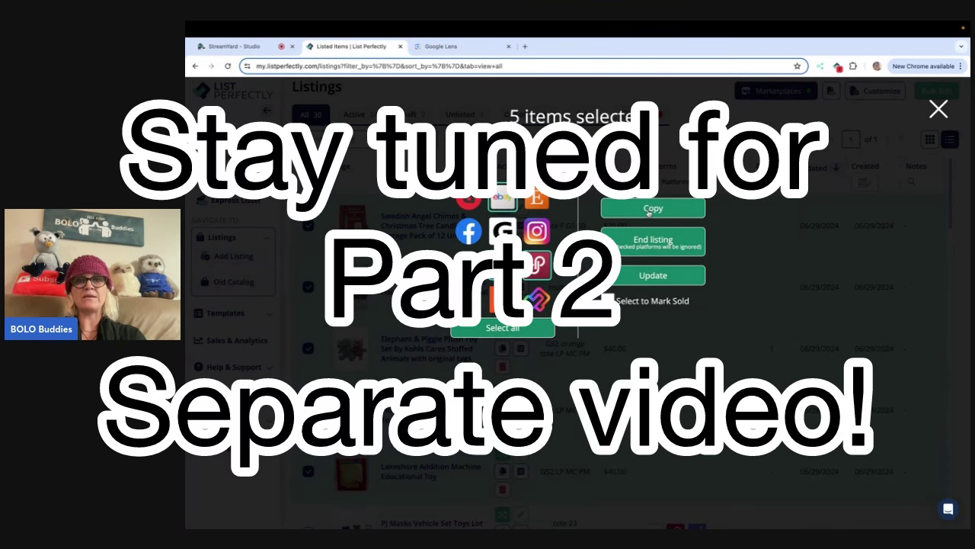
click(649, 211)
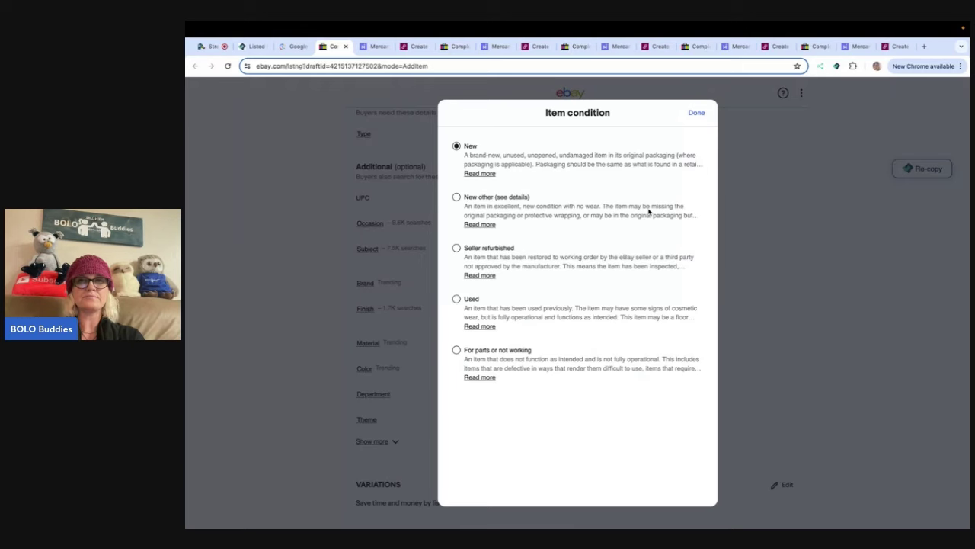
- Close the candle draft's item condition choices on eBay and examine its photos, title, SKU, category and item specifics
click(695, 112)
scroll(571, 151, up, 5)
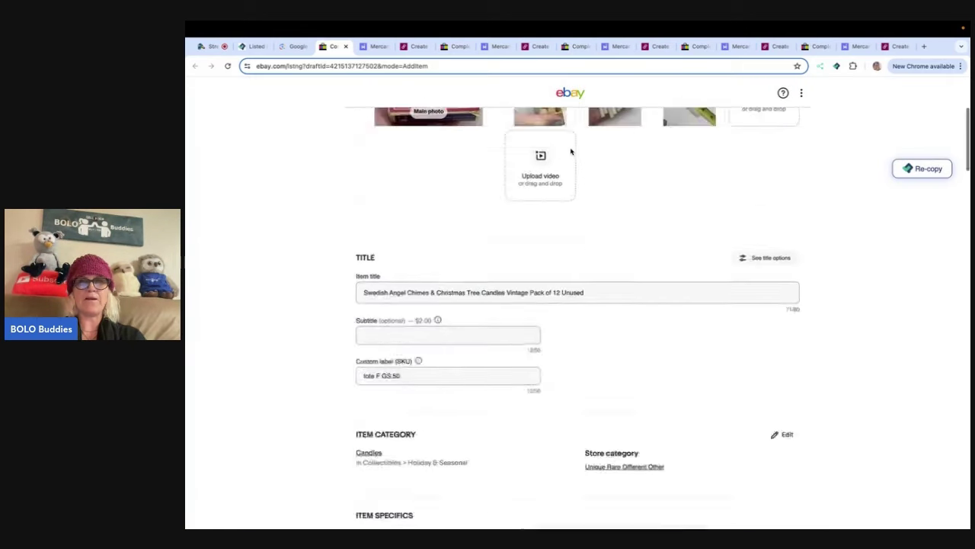
scroll(570, 151, up, 3)
scroll(536, 325, down, 2)
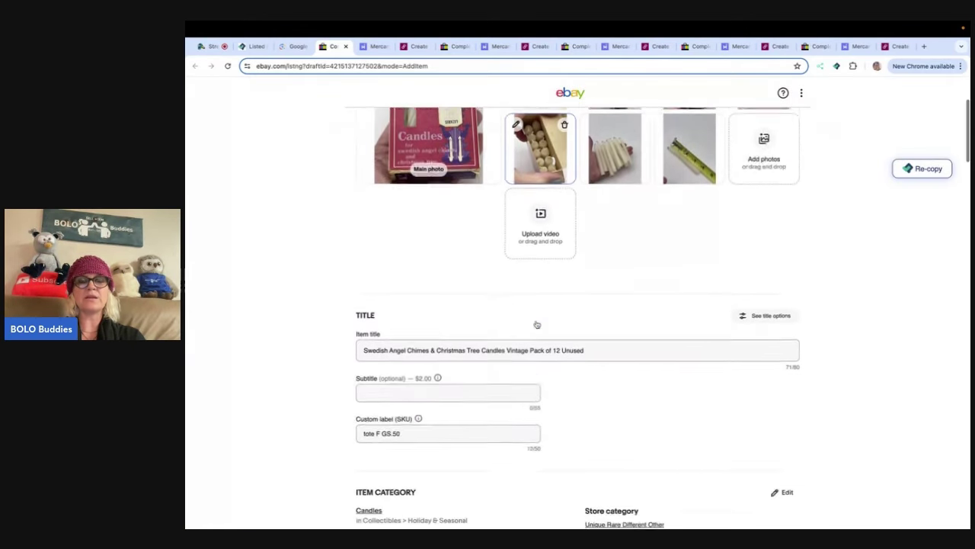
scroll(536, 324, down, 4)
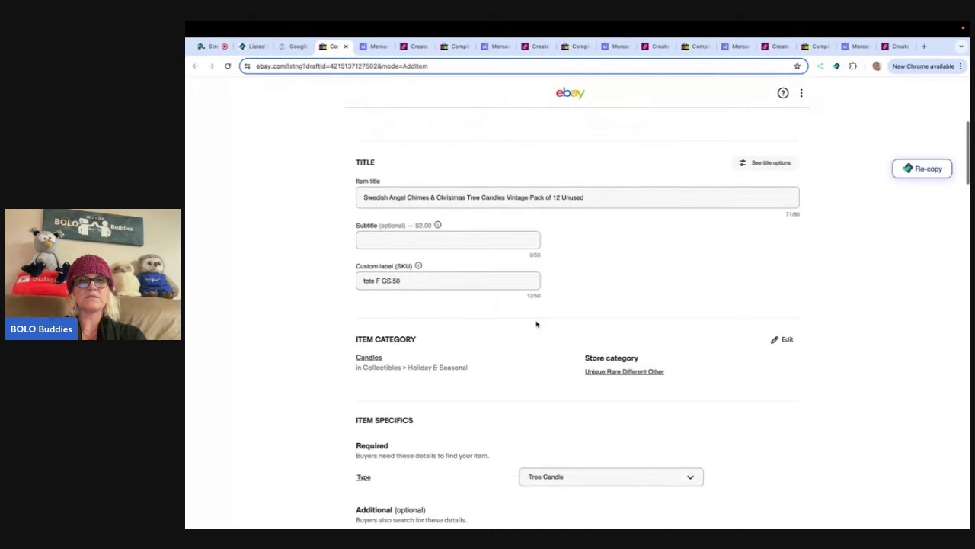
scroll(537, 323, down, 4)
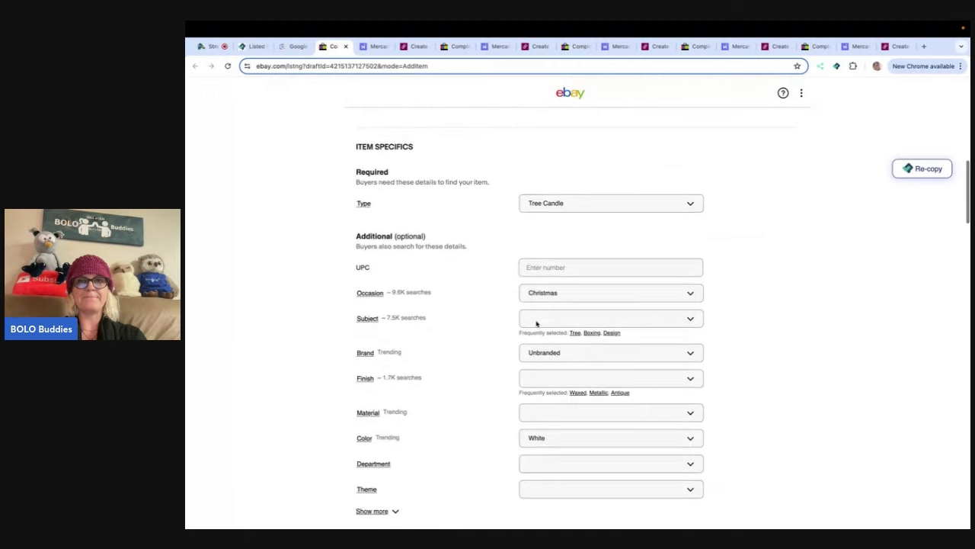
scroll(536, 324, up, 6)
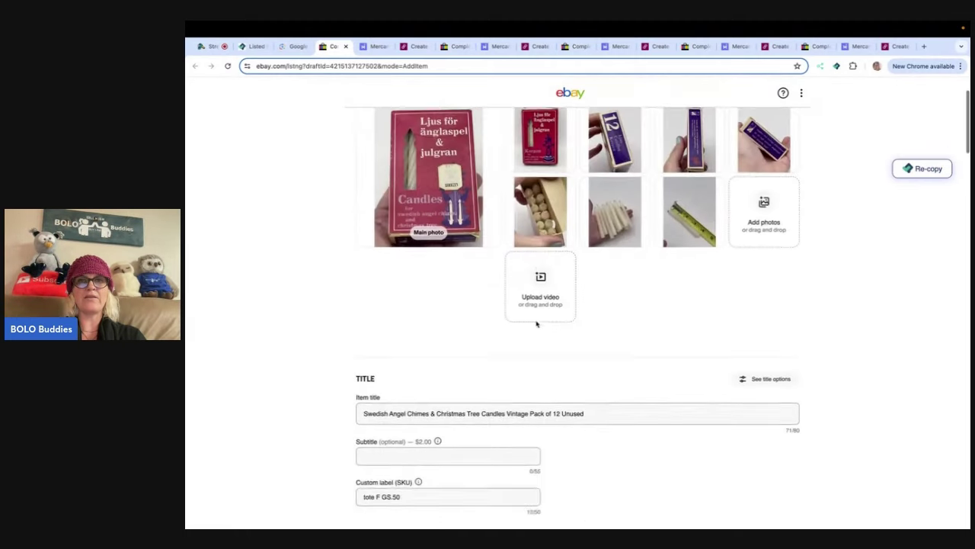
scroll(536, 323, up, 1)
scroll(536, 324, down, 2)
scroll(536, 324, down, 3)
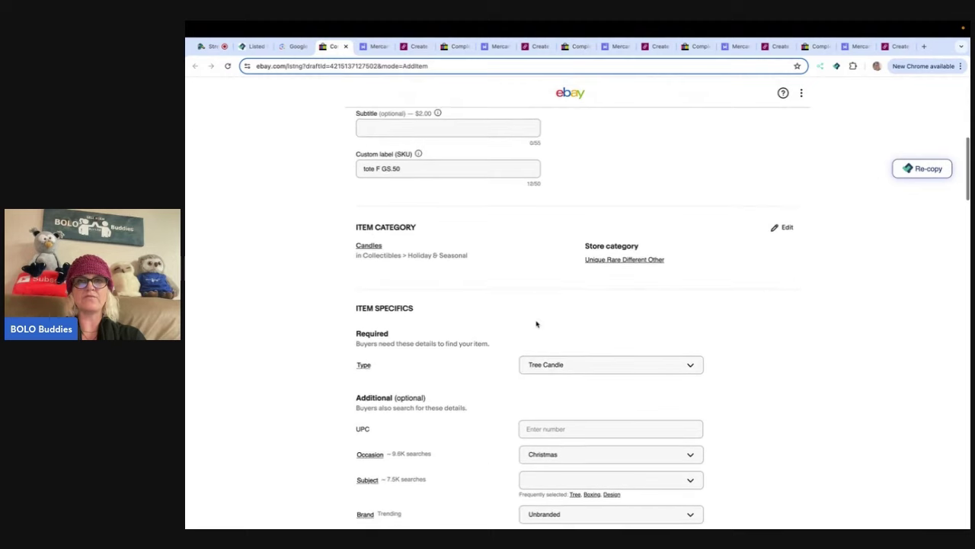
scroll(536, 324, down, 2)
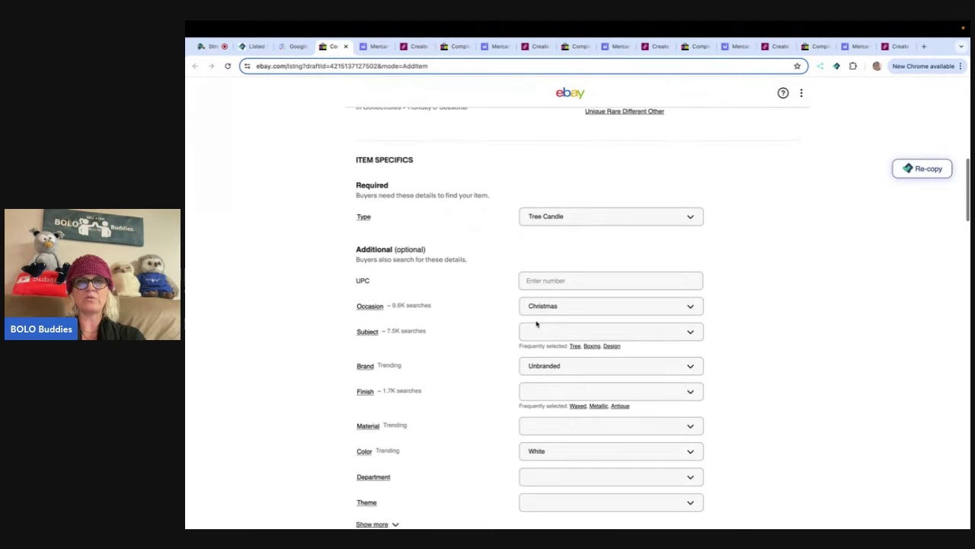
- Set the eBay draft's color to the custom value "Off White"
scroll(536, 324, down, 3)
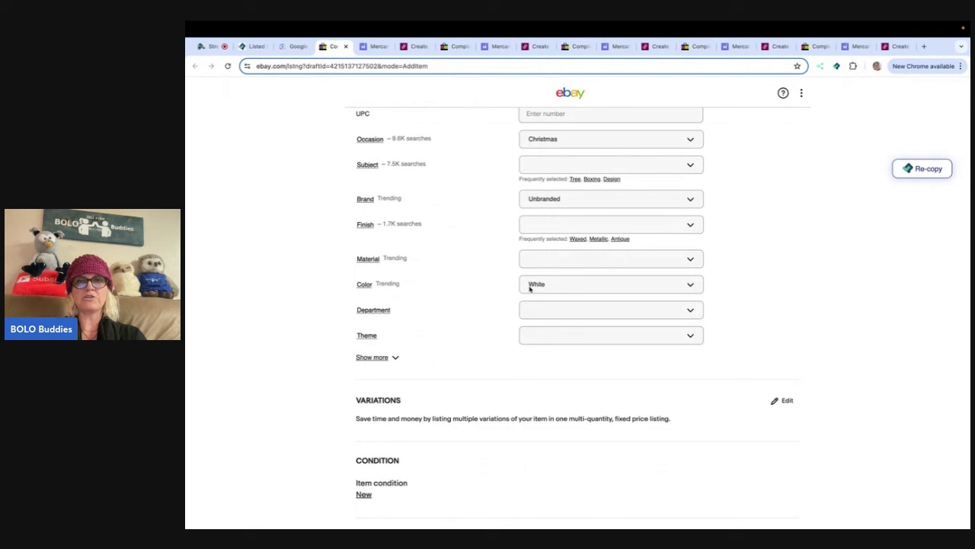
click(529, 286)
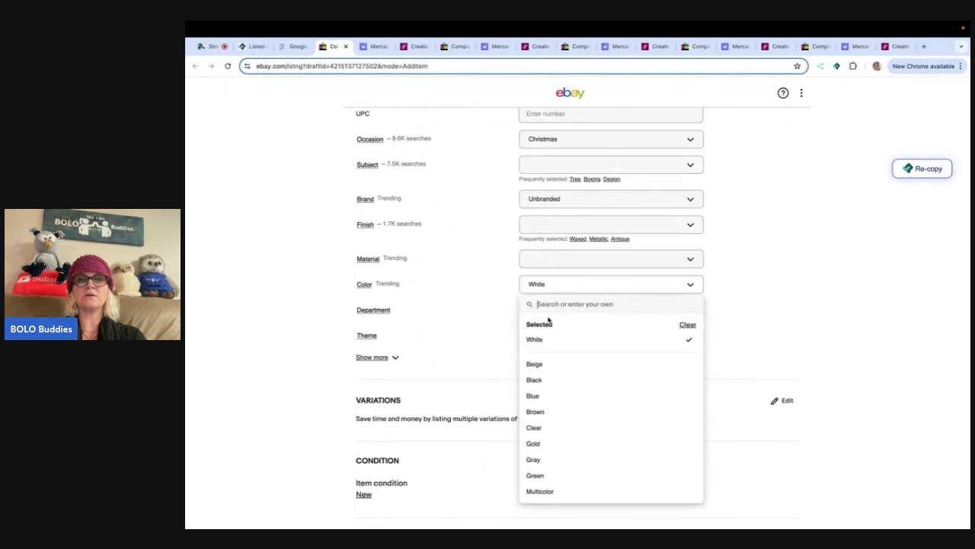
text(Off White)
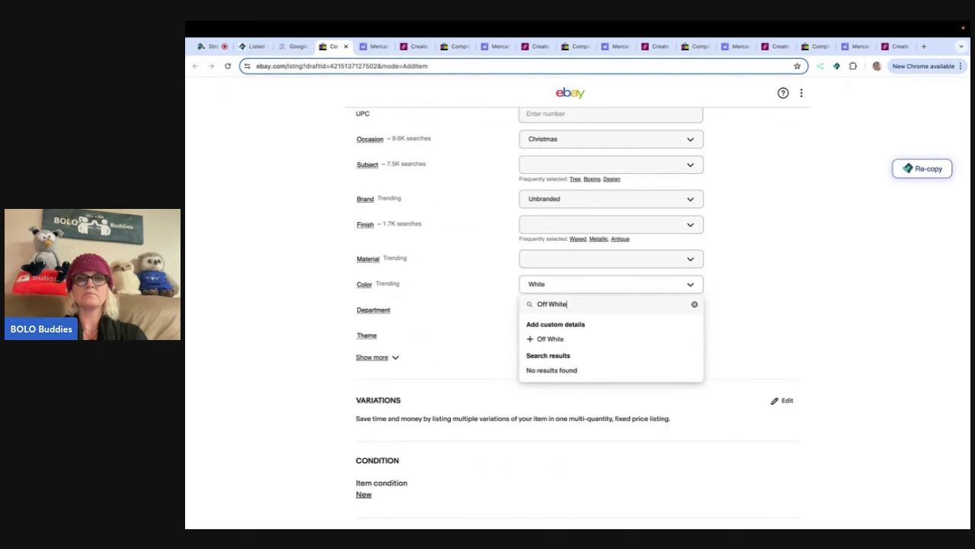
click(550, 339)
- Set the item condition to "New other (see details)" and enter "New Old Stock" as the condition description
scroll(763, 290, down, 5)
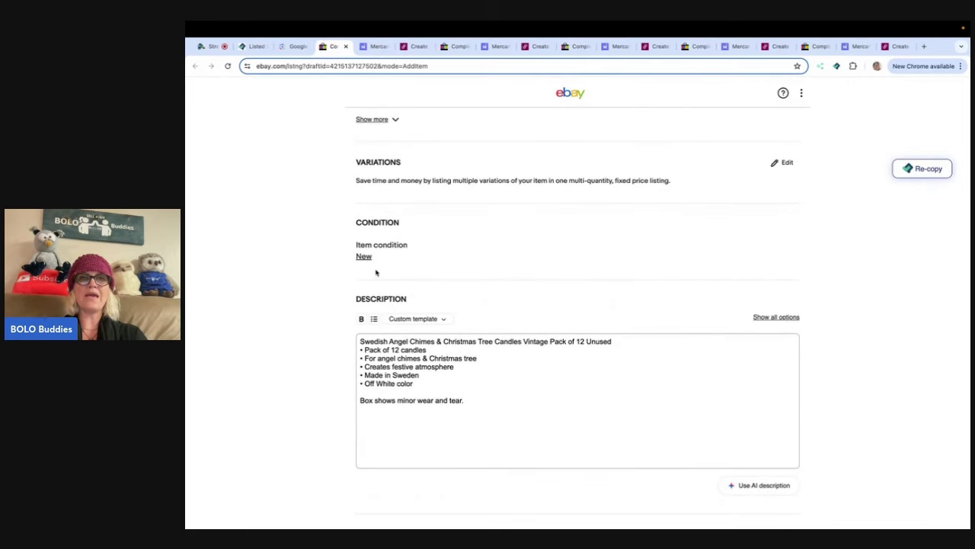
click(364, 257)
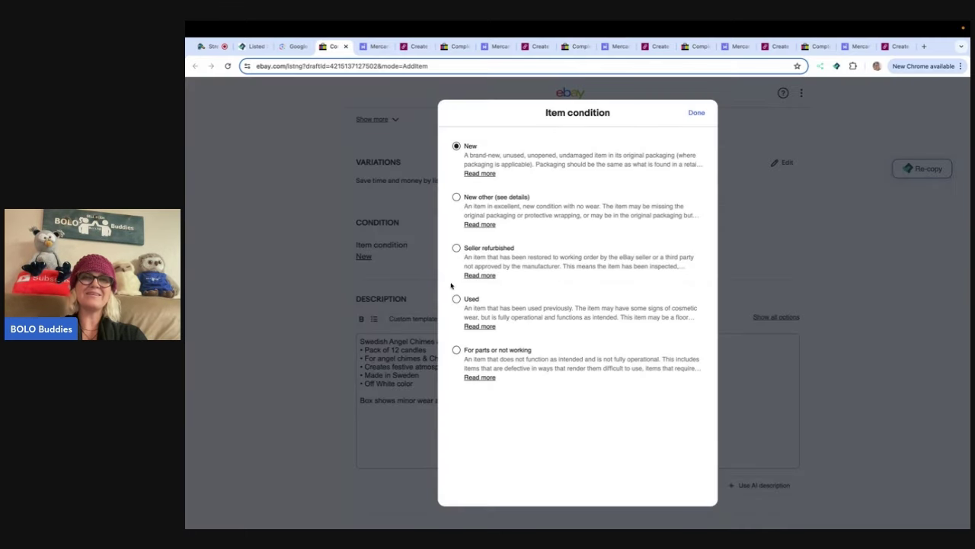
click(456, 197)
click(399, 303)
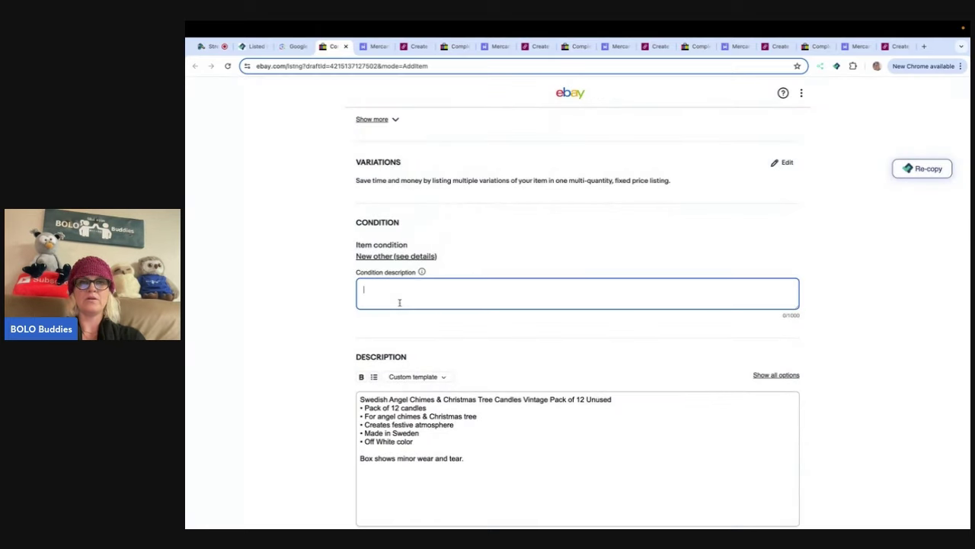
text(New Old Stock)
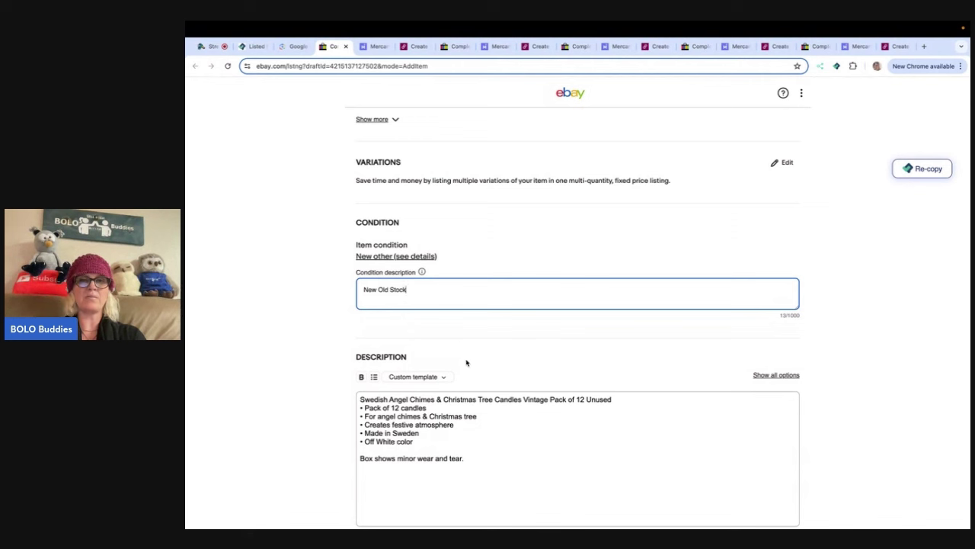
- Insert the custom template "everything" after the last line of the item description
click(481, 458)
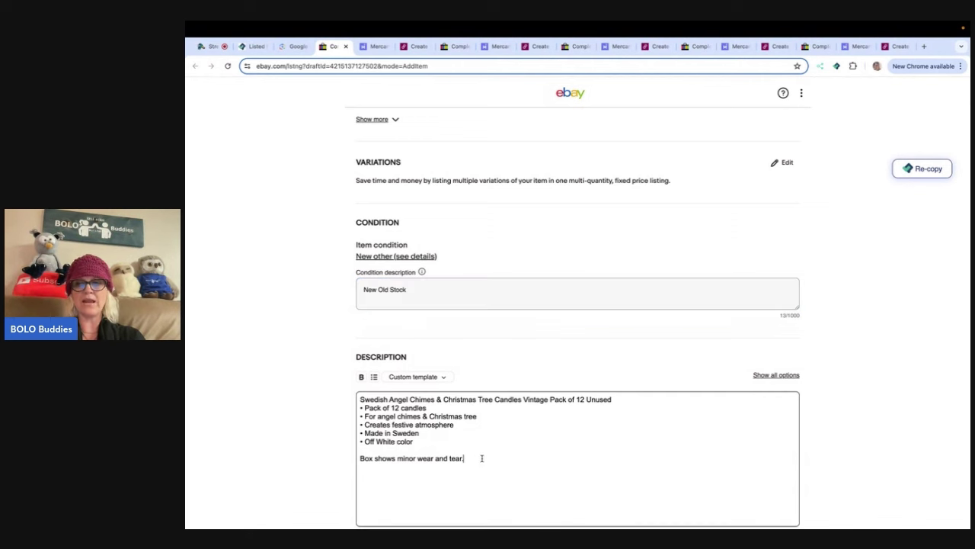
click(442, 379)
mouse_move(494, 461)
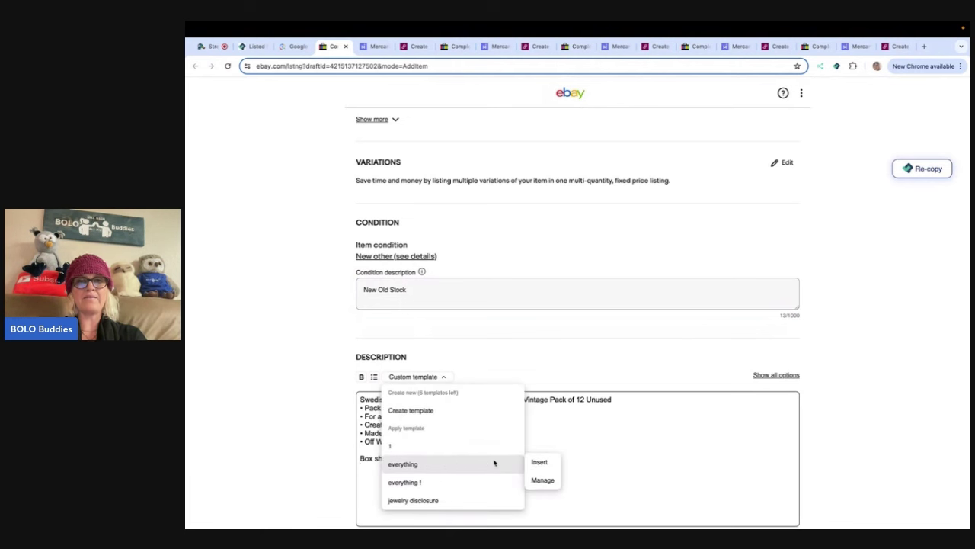
click(540, 463)
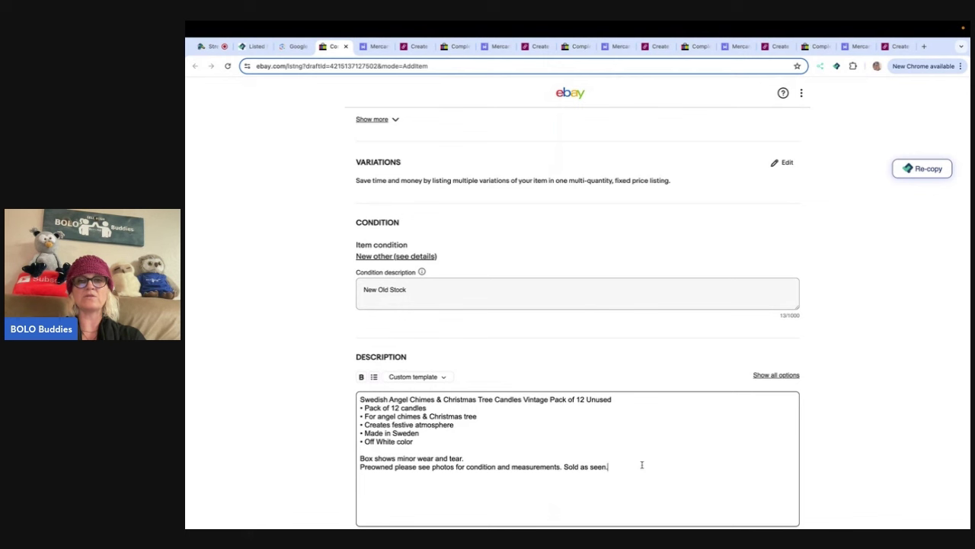
- Set the shipping package weight to 8 oz and the first package dimension to 7 in
scroll(641, 465, down, 5)
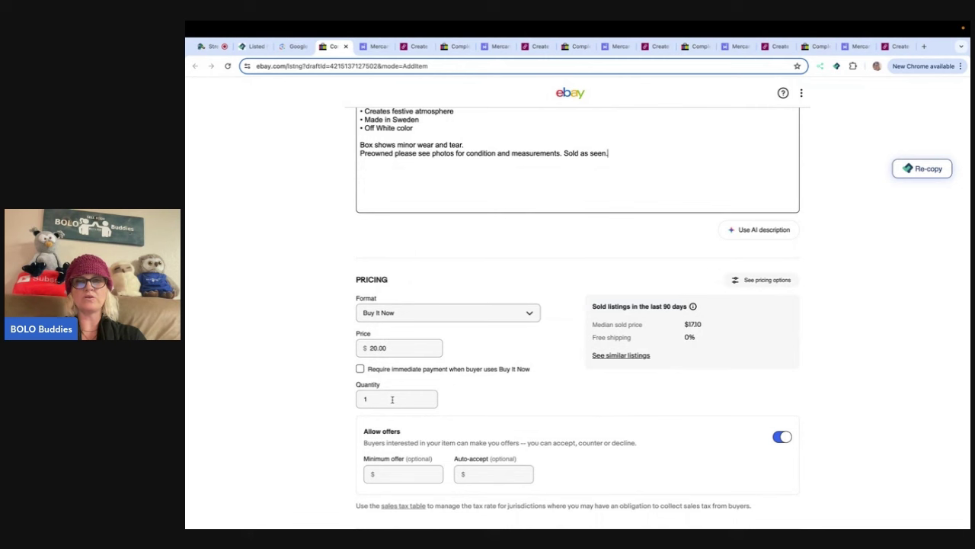
scroll(777, 446, down, 4)
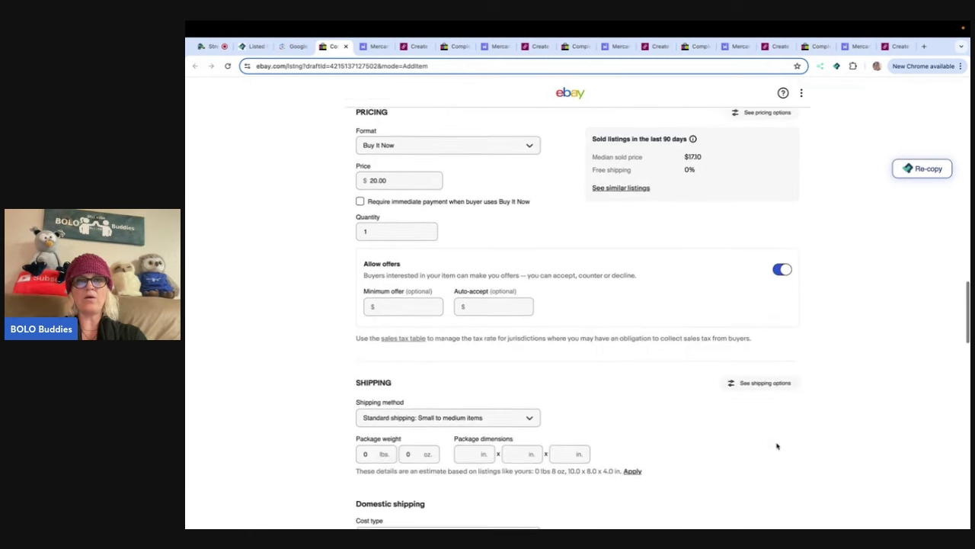
scroll(777, 445, down, 1)
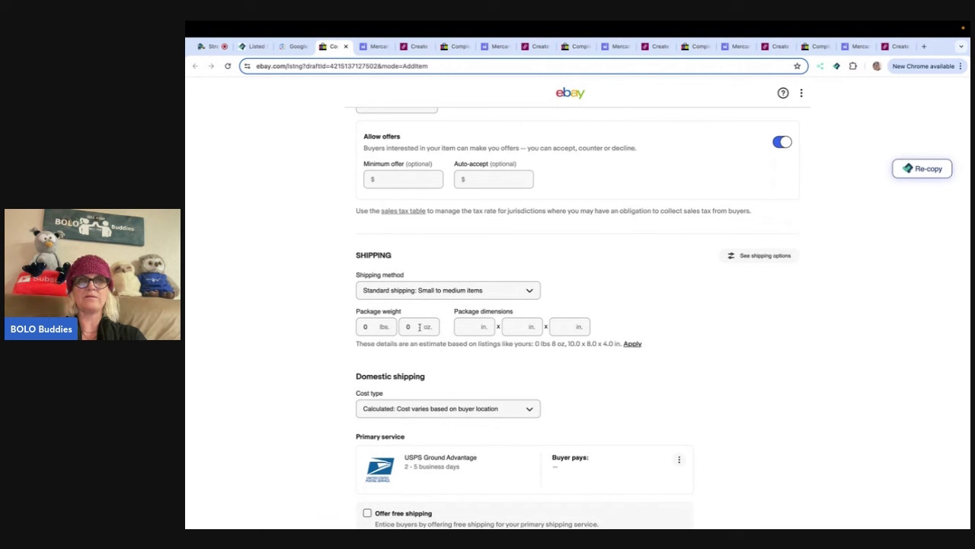
click(419, 326)
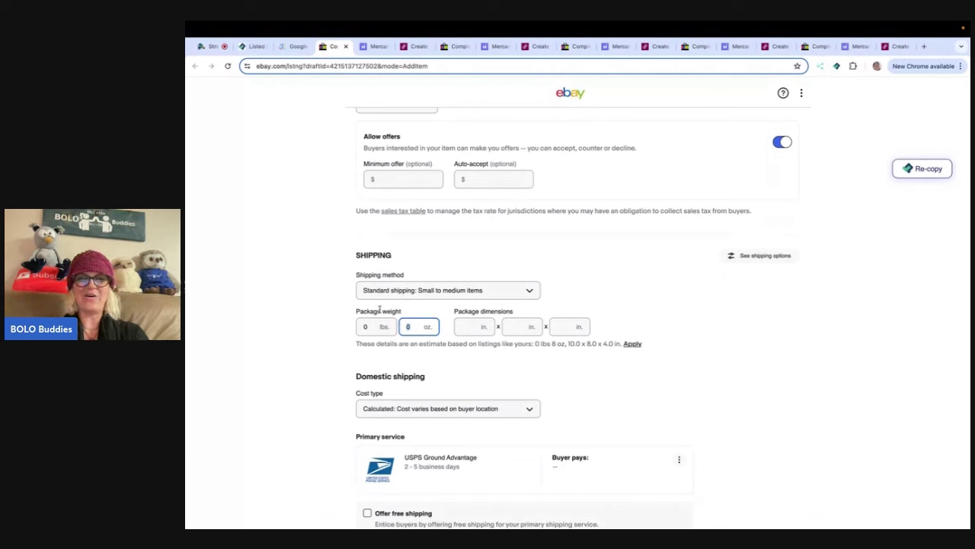
click(464, 326)
text(7)
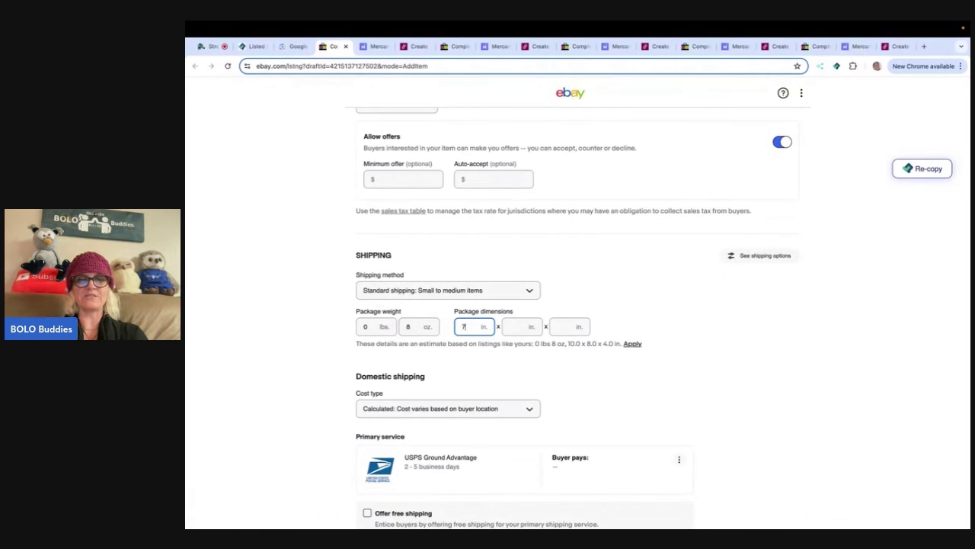
- Fill in the remaining two package dimensions as 6 in. and 4 in
key(Tab)
text(6)
key(Tab)
scroll(574, 393, down, 3)
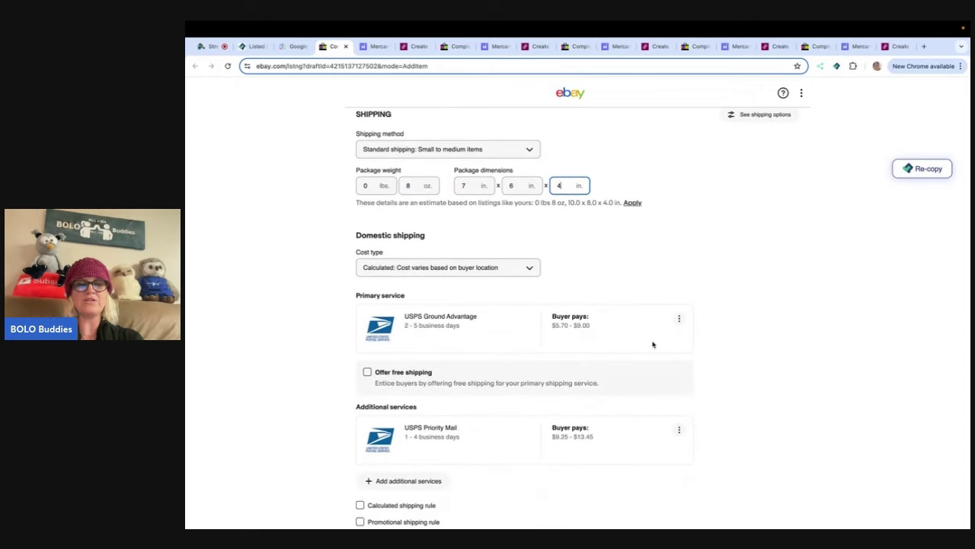
- Enable the calculated shipping rule and the promotional shipping rule for domestic shipping
scroll(651, 342, down, 2)
click(360, 405)
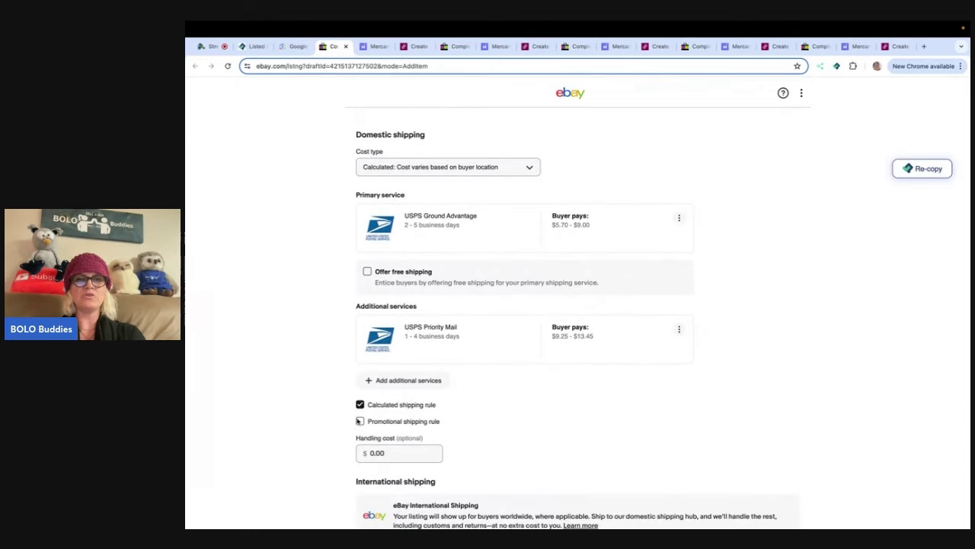
click(360, 421)
- Turn on Promoted Listings Standard and set the listing ad rate to 2%
scroll(552, 410, down, 6)
scroll(551, 410, down, 8)
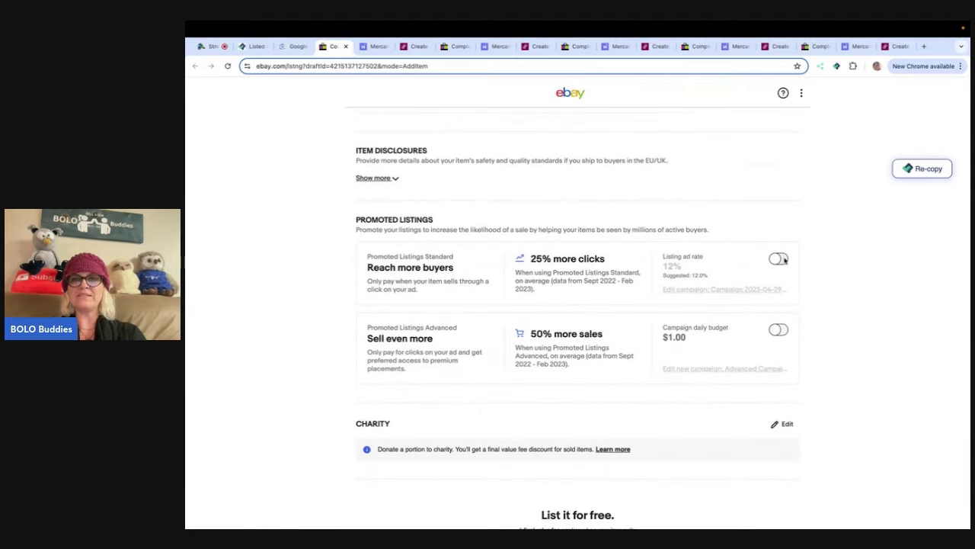
click(779, 259)
double_click(671, 266)
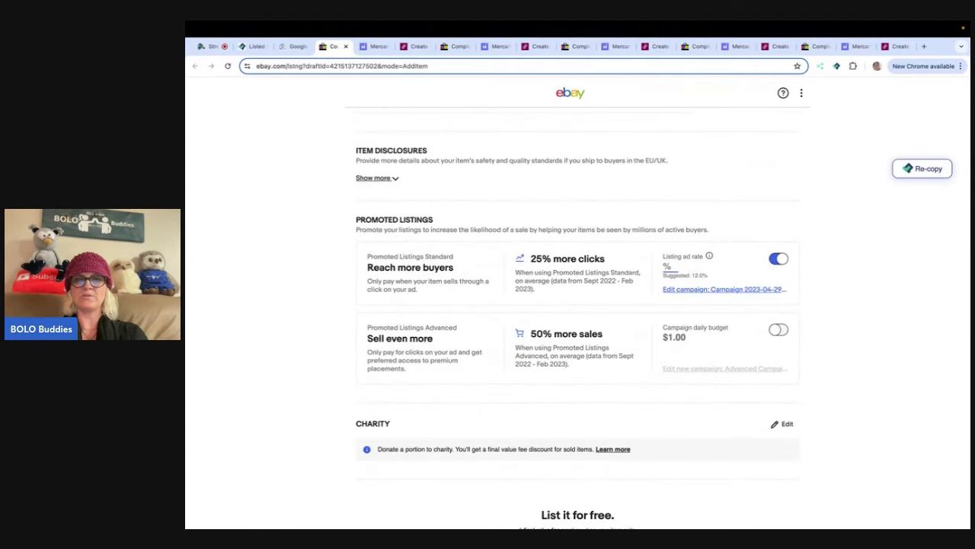
text(2)
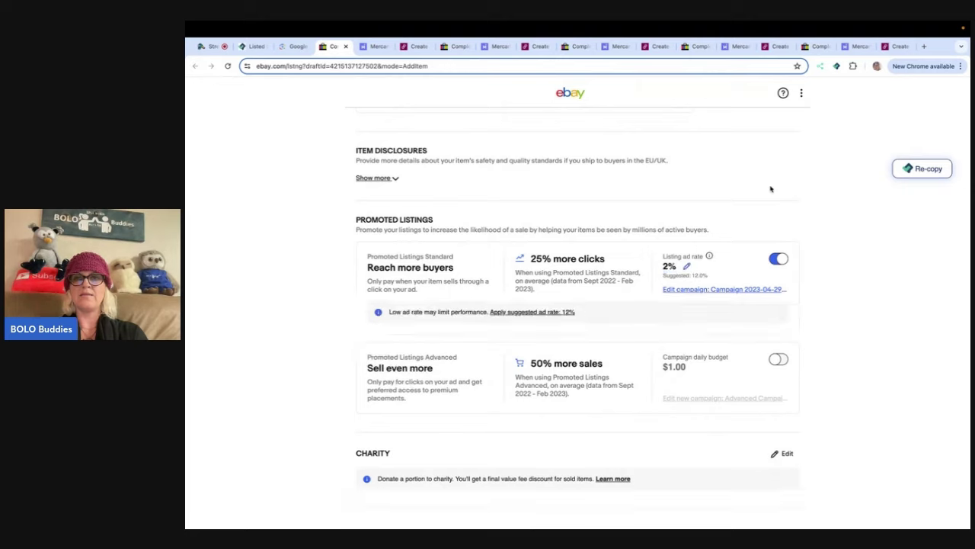
- Publish the Swedish angel chimes candles listing on eBay, open the live listing and close its page
scroll(762, 214, down, 5)
click(579, 358)
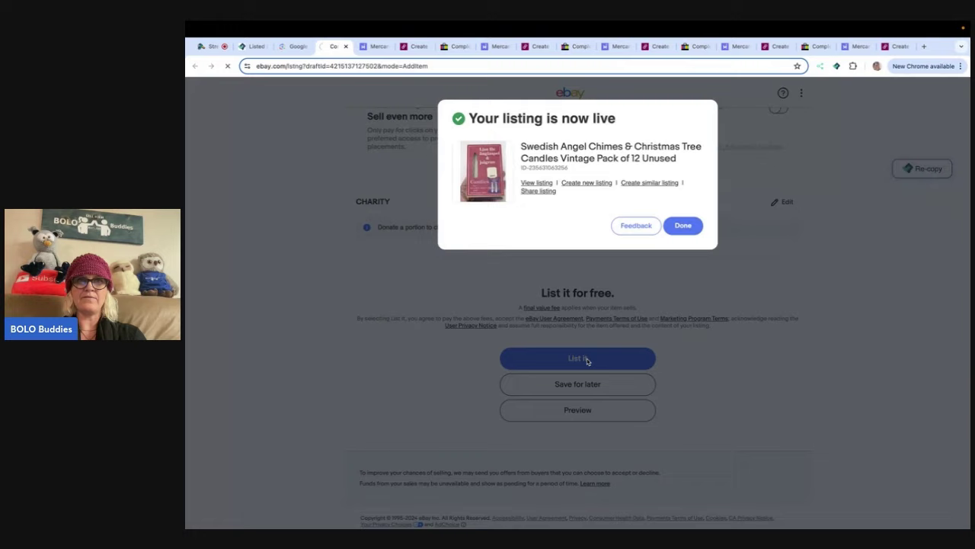
click(533, 190)
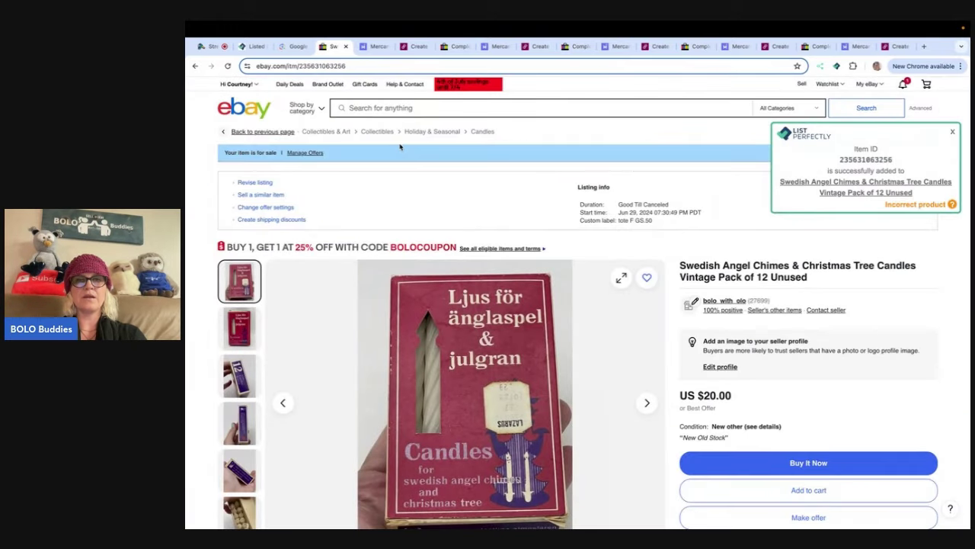
click(344, 47)
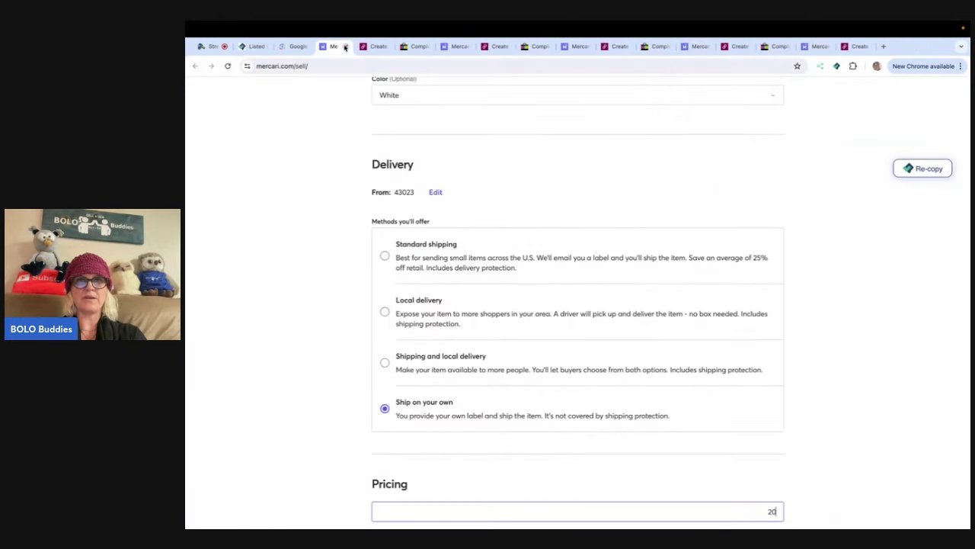
- Review the photos, title and description of the Mercari candles draft and dismiss the hashtag suggestions
scroll(383, 187, up, 15)
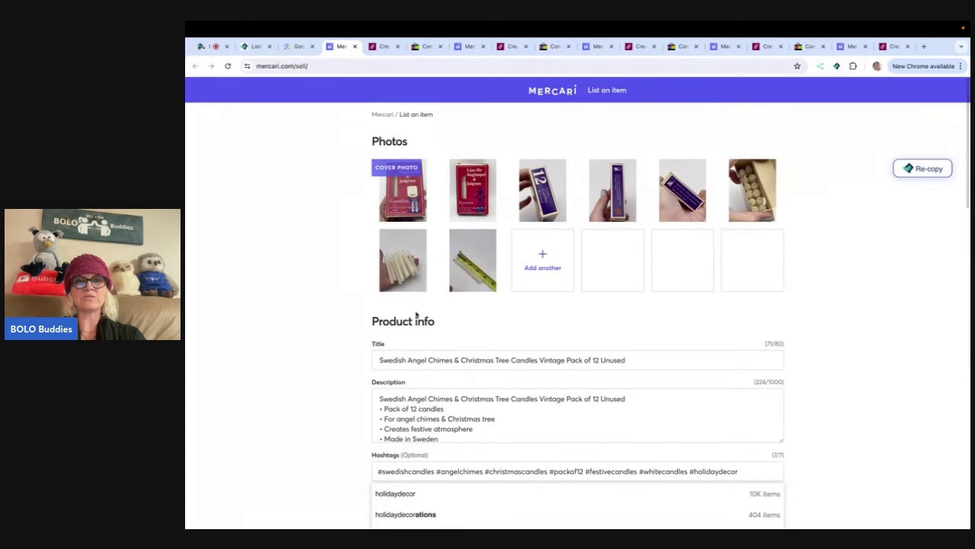
scroll(517, 418, down, 2)
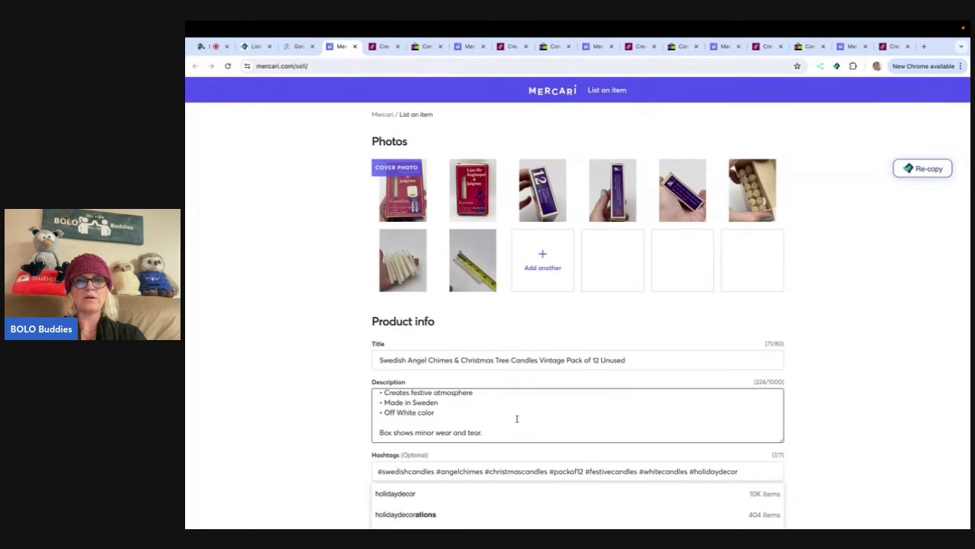
scroll(516, 418, down, 2)
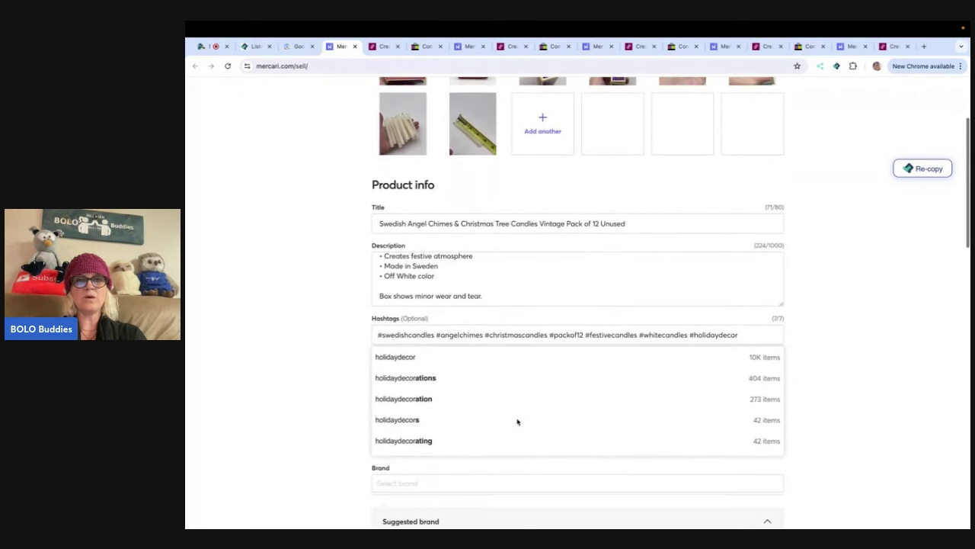
click(808, 333)
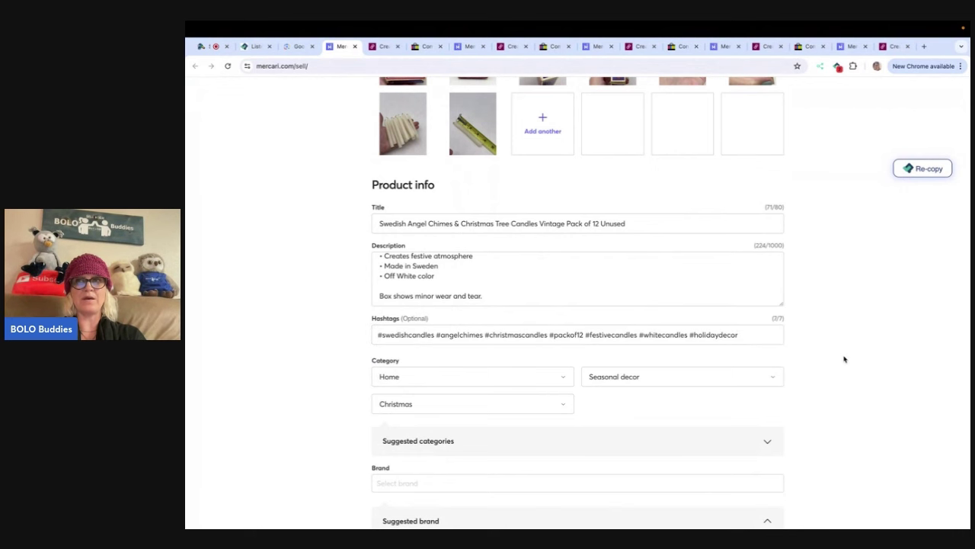
- Set the brand of the candles to No brand / Not sure
scroll(844, 359, down, 1)
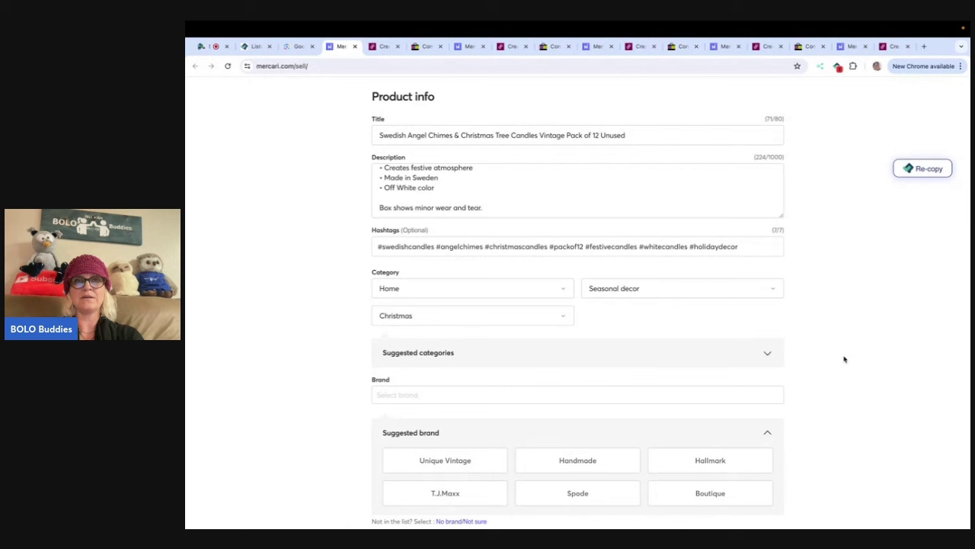
scroll(481, 399, down, 1)
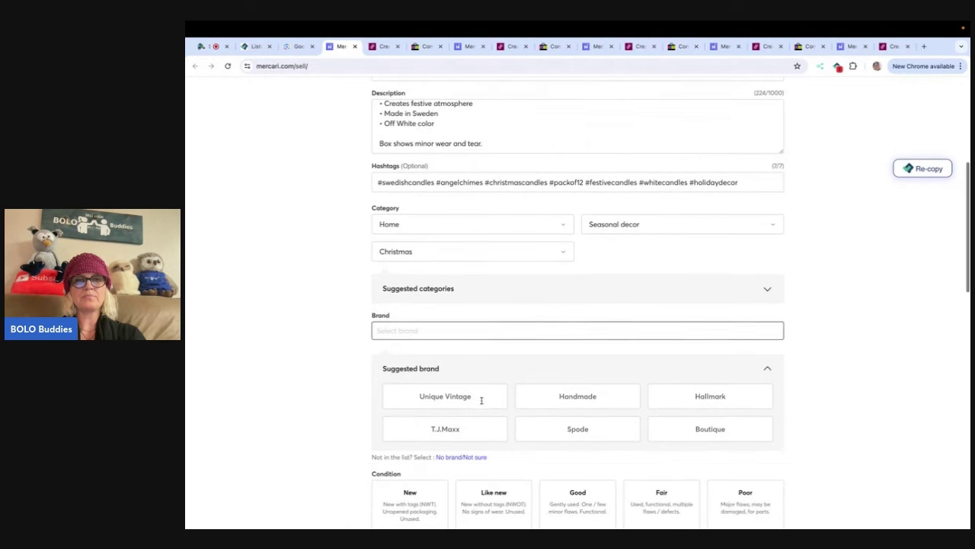
click(453, 458)
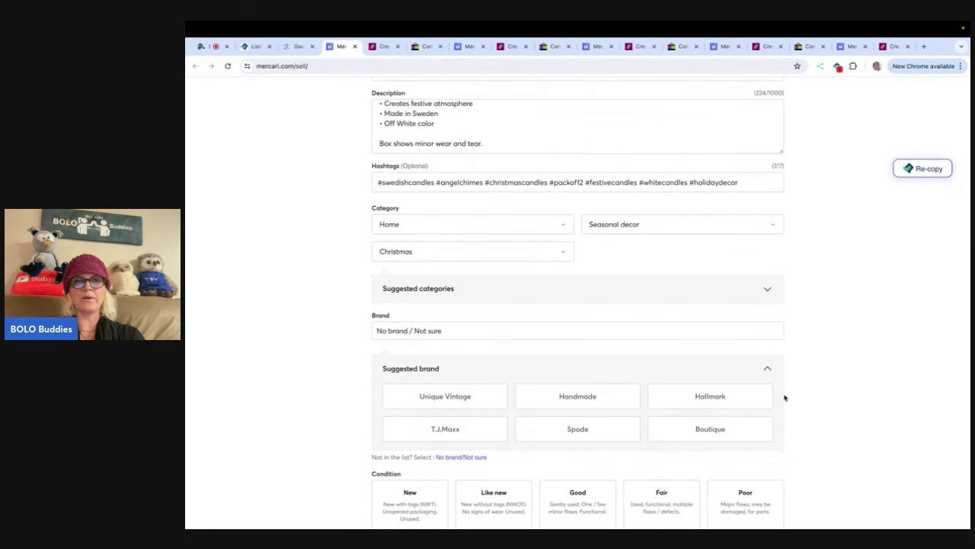
- Set the item condition to Like new and clear the color selection
scroll(784, 394, down, 2)
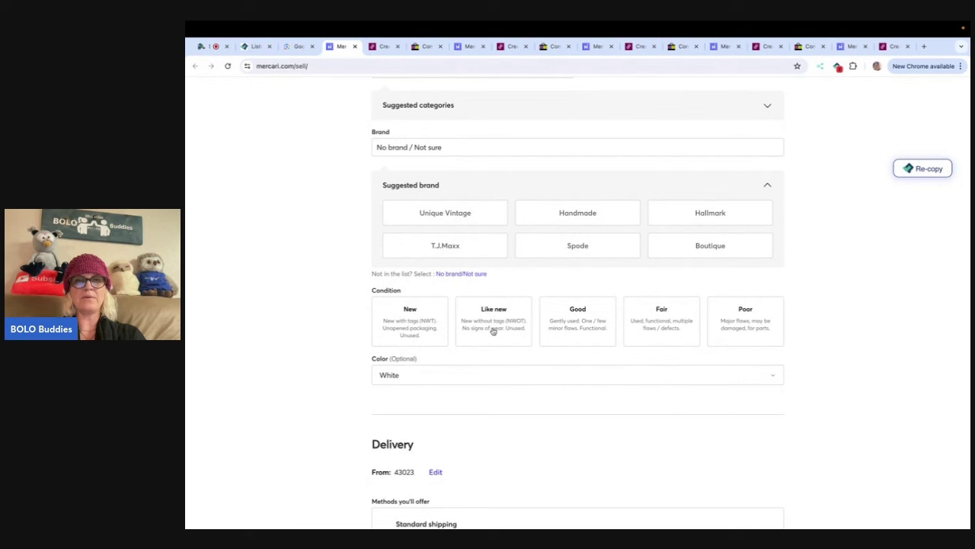
click(493, 331)
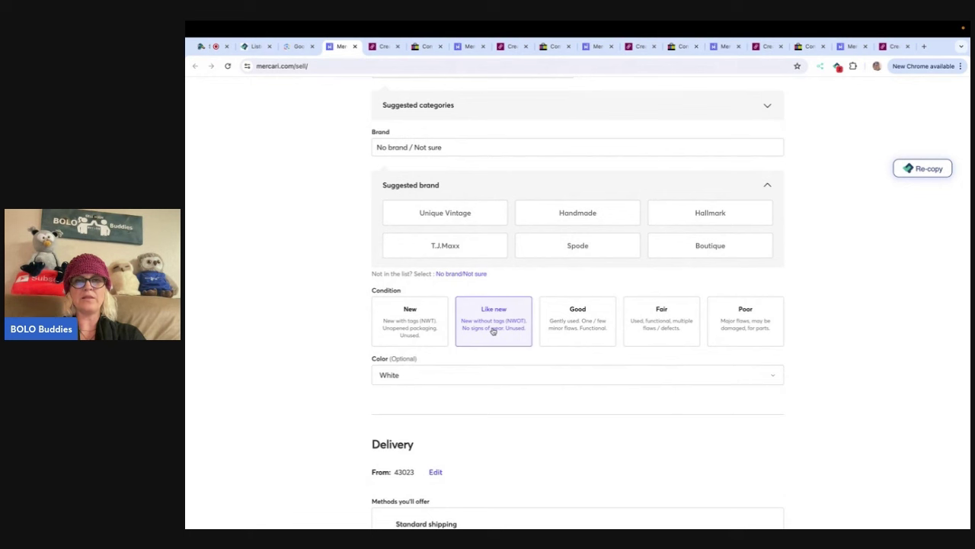
click(454, 379)
click(410, 396)
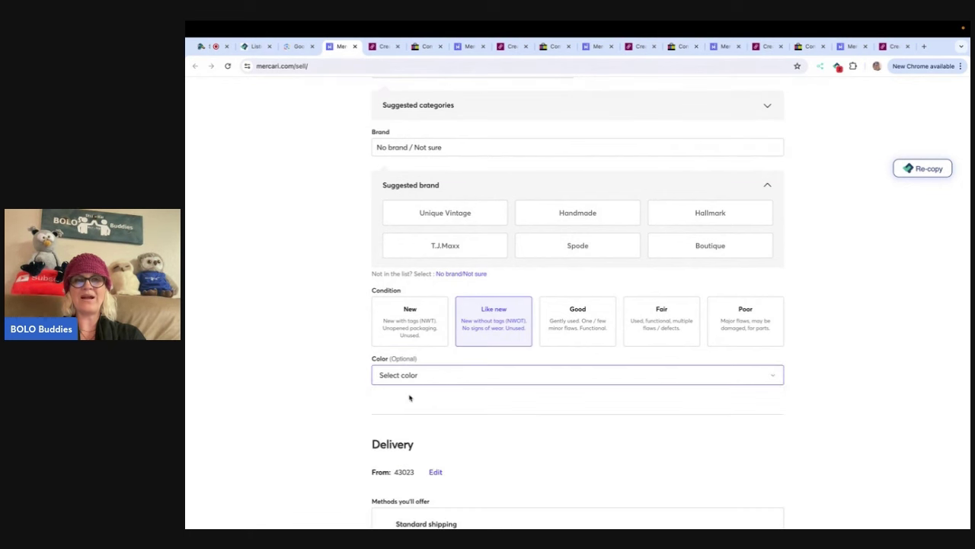
- Publish the candles listing on Mercari and close the resulting item page
scroll(795, 343, down, 5)
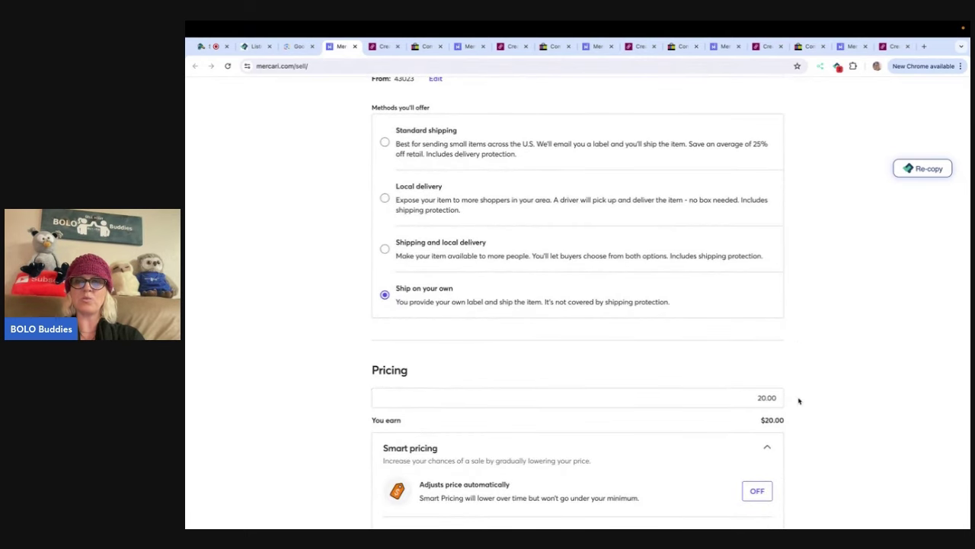
scroll(814, 409, down, 3)
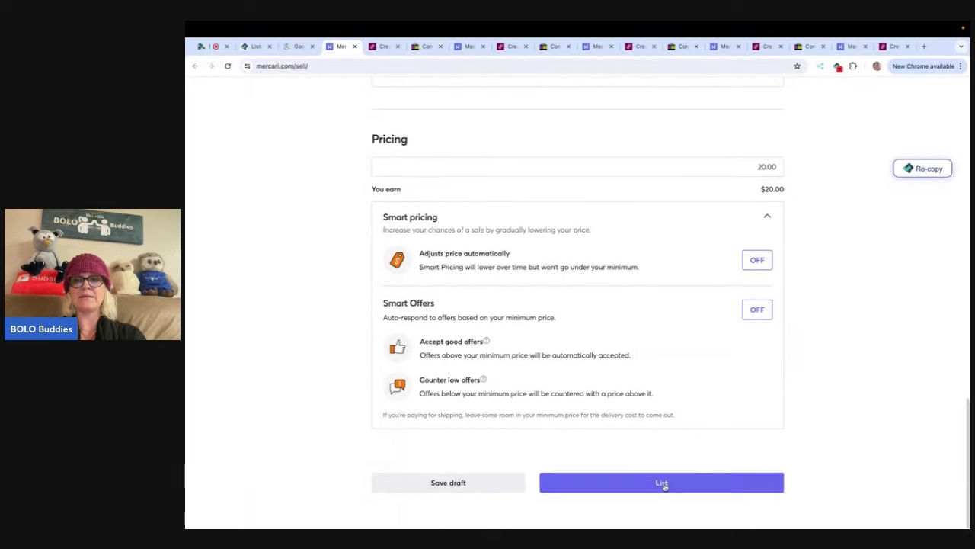
click(664, 484)
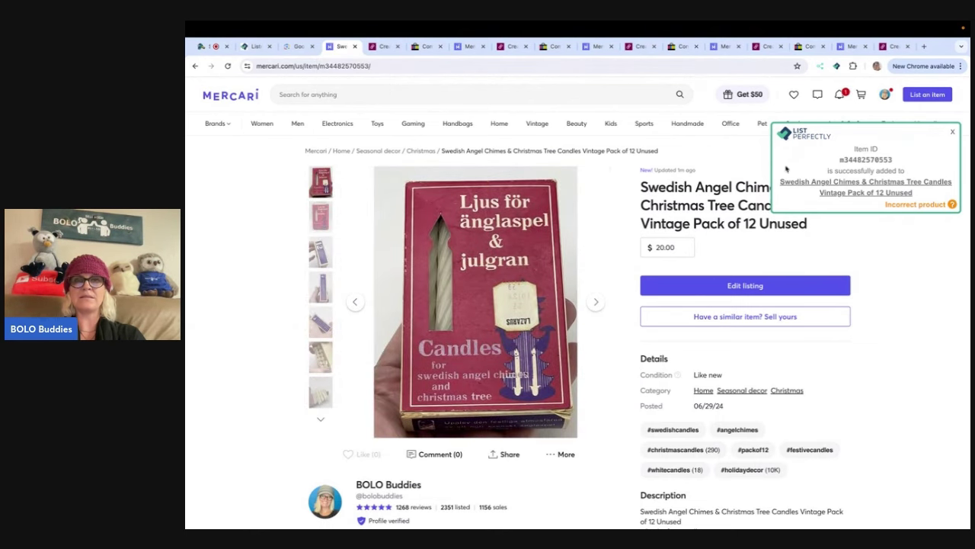
click(355, 46)
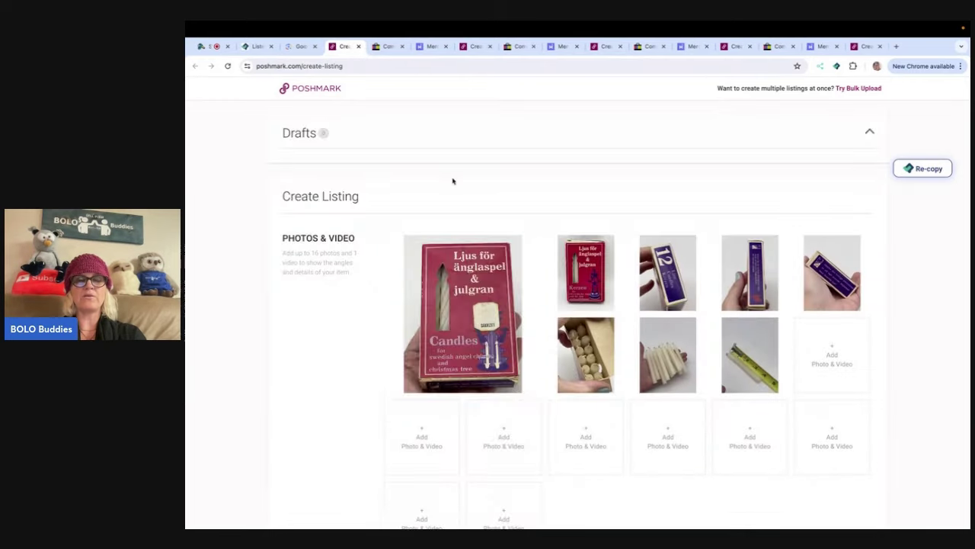
- Set the category of the Poshmark candles listing to Home Holiday with subcategory None
scroll(512, 246, down, 7)
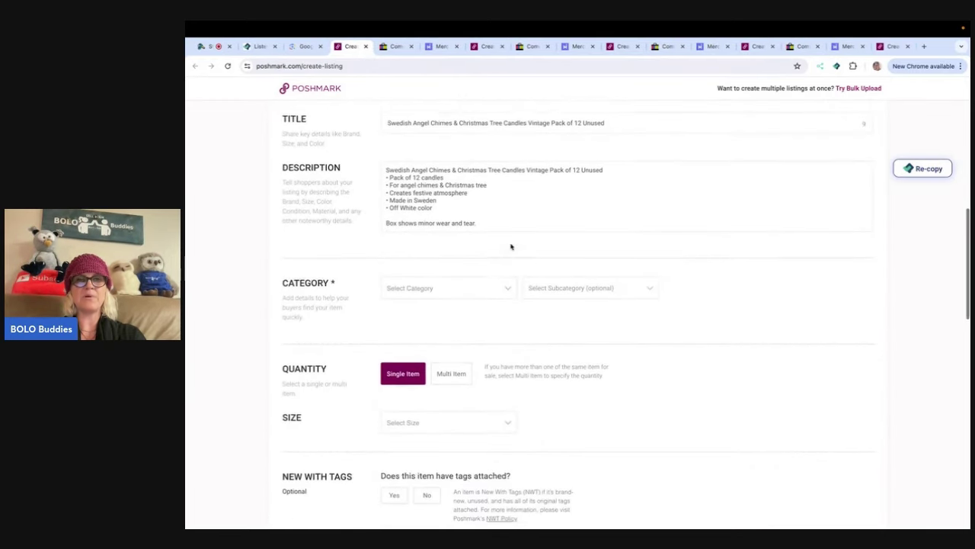
click(494, 292)
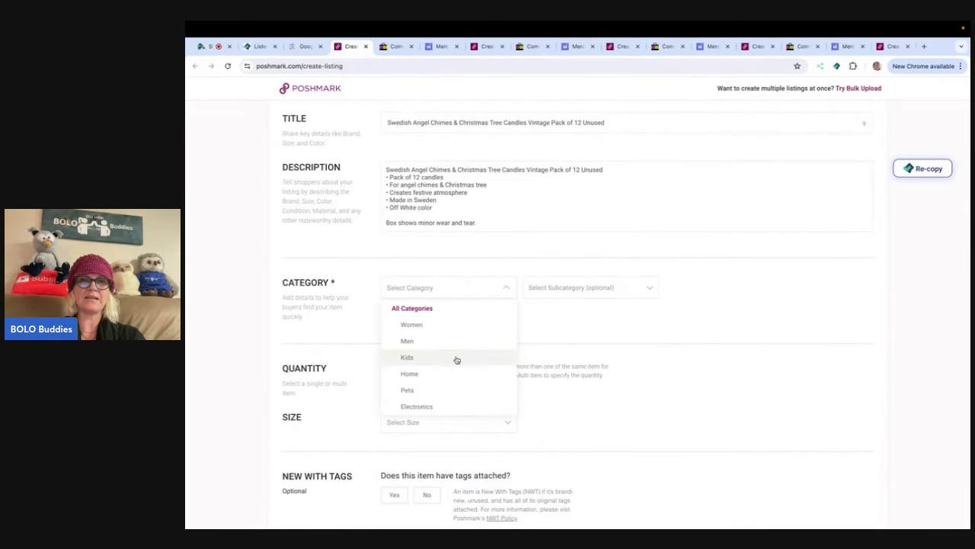
click(410, 374)
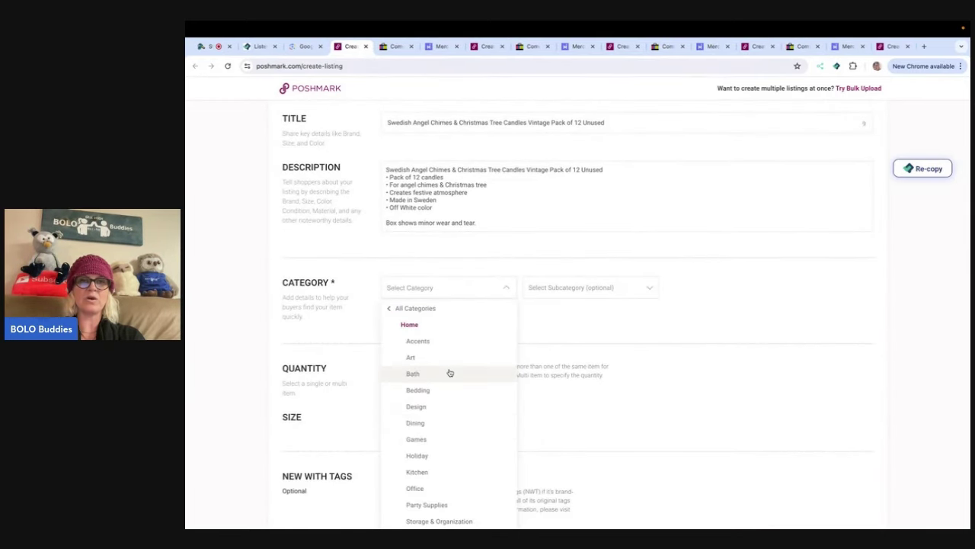
click(434, 455)
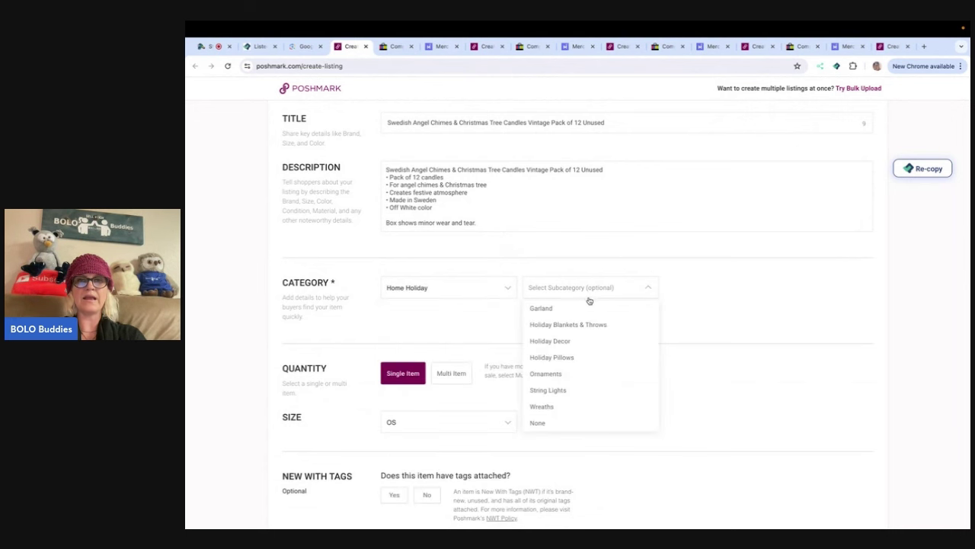
click(540, 422)
- Mark the item as having no tags attached and set its original price to 0
scroll(479, 423, down, 2)
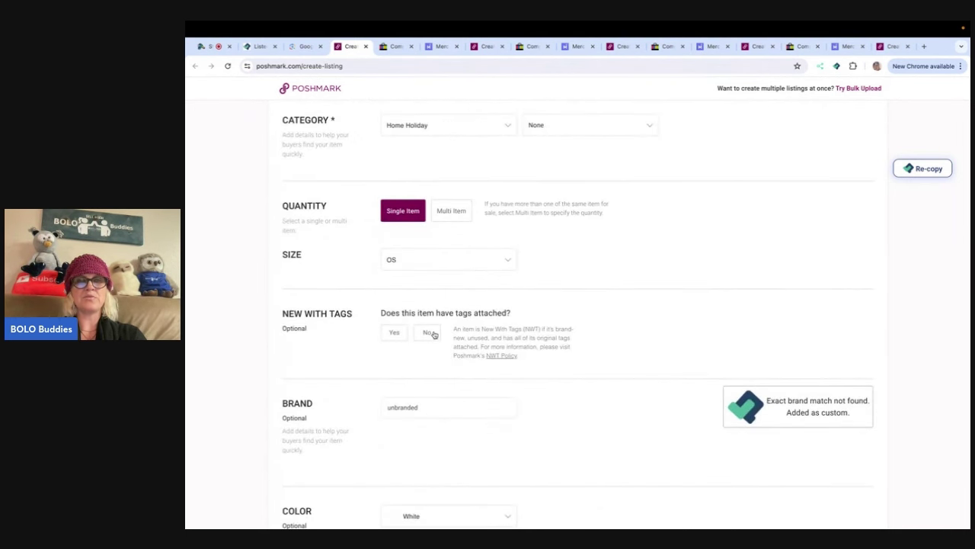
click(431, 333)
scroll(432, 333, down, 6)
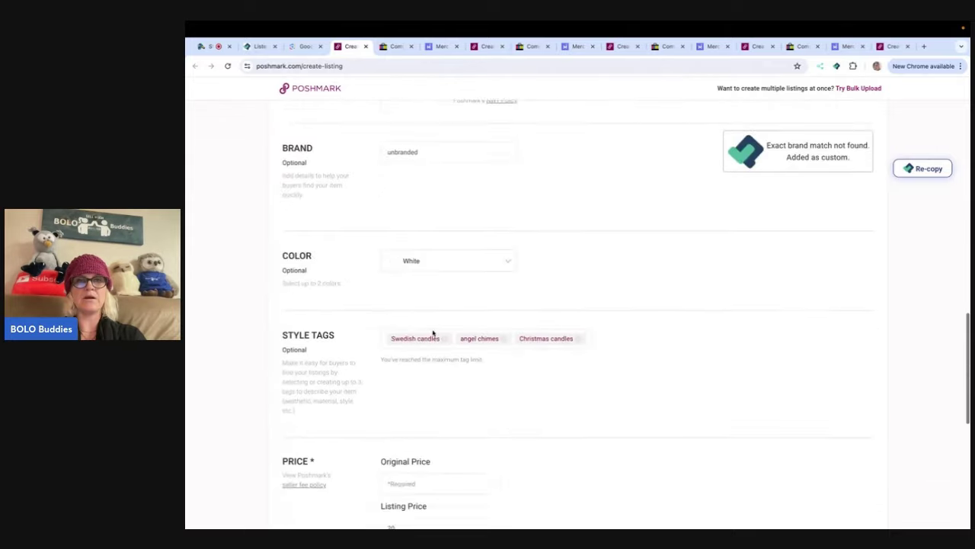
scroll(432, 333, up, 1)
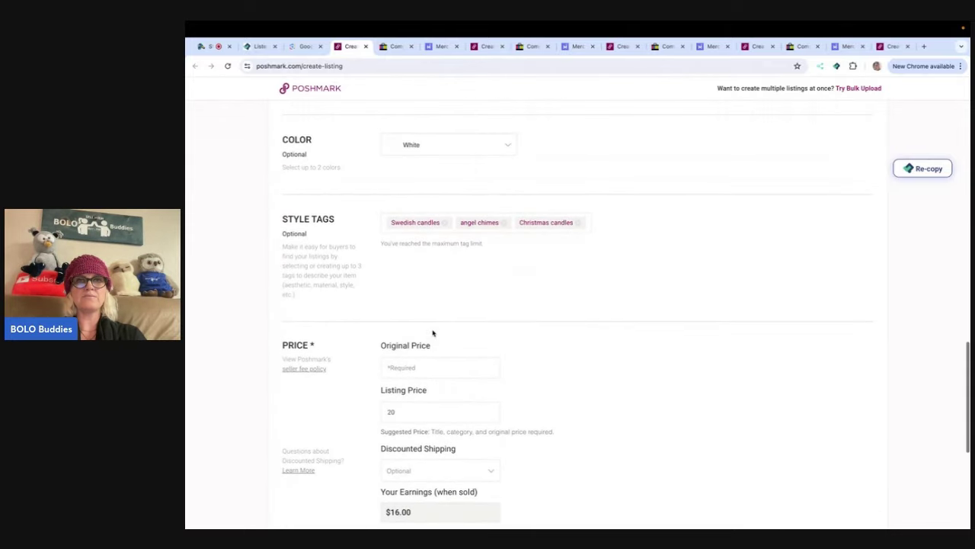
scroll(432, 332, down, 1)
text(0)
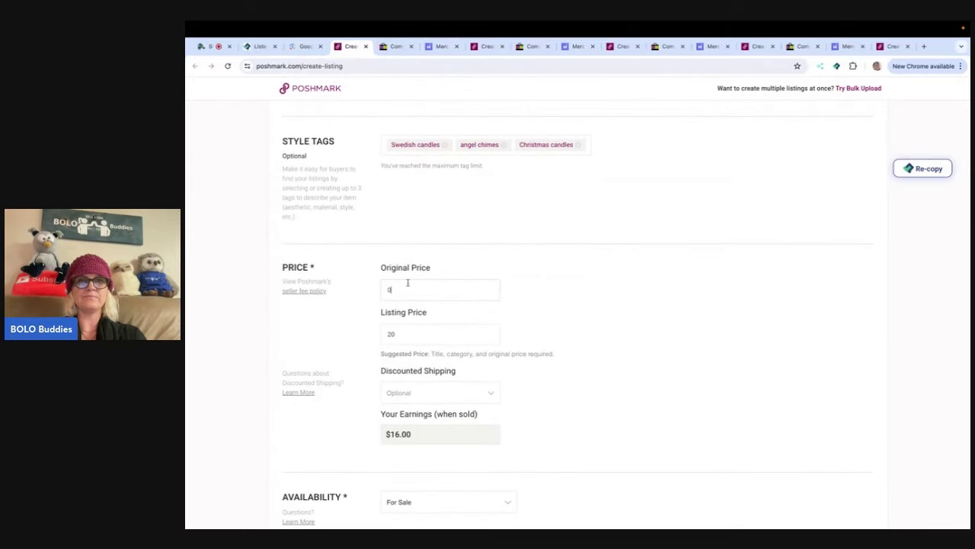
- Publish the candles listing on Poshmark without sharing it to other networks and close its page
scroll(657, 284, down, 2)
click(854, 442)
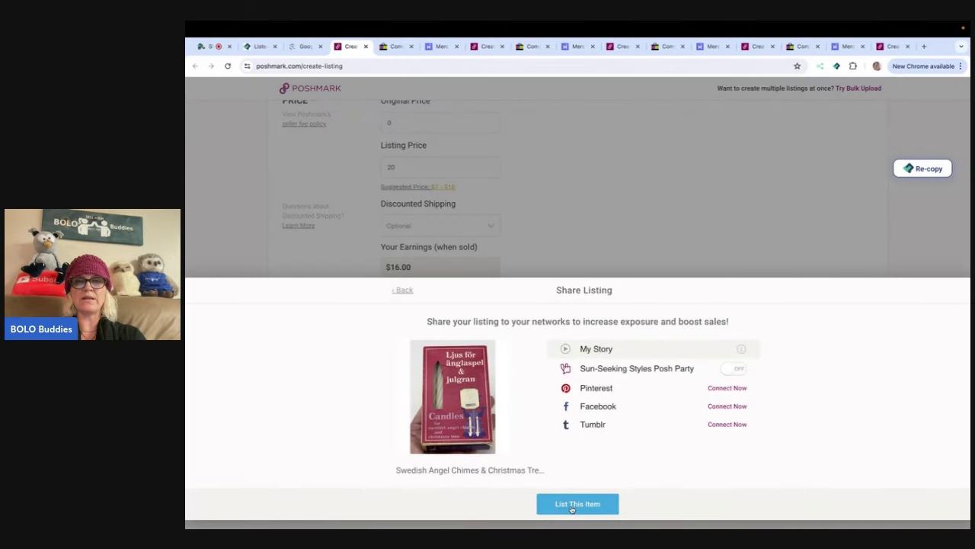
click(572, 507)
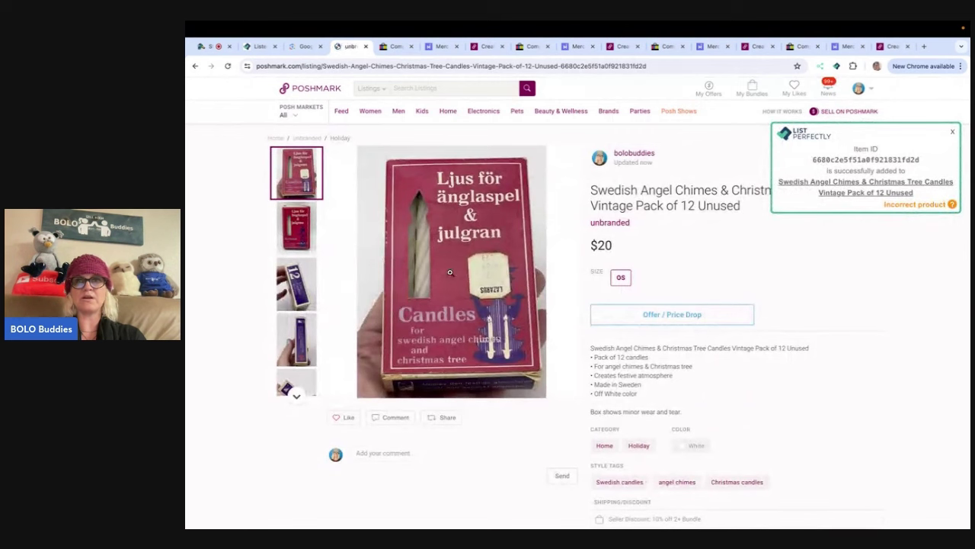
click(365, 47)
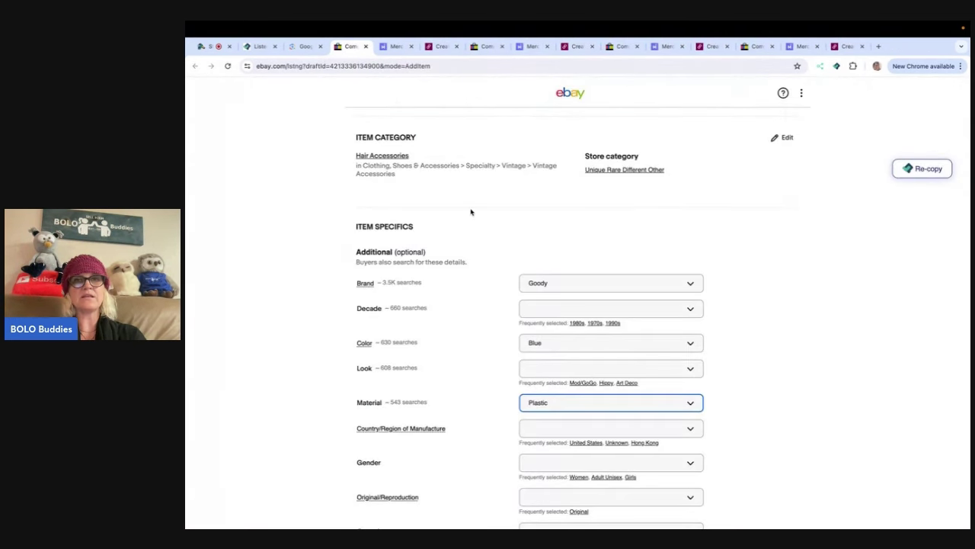
- Add First Class as the second store category of the Goody hair combs listing on eBay
scroll(470, 212, up, 10)
scroll(523, 320, down, 2)
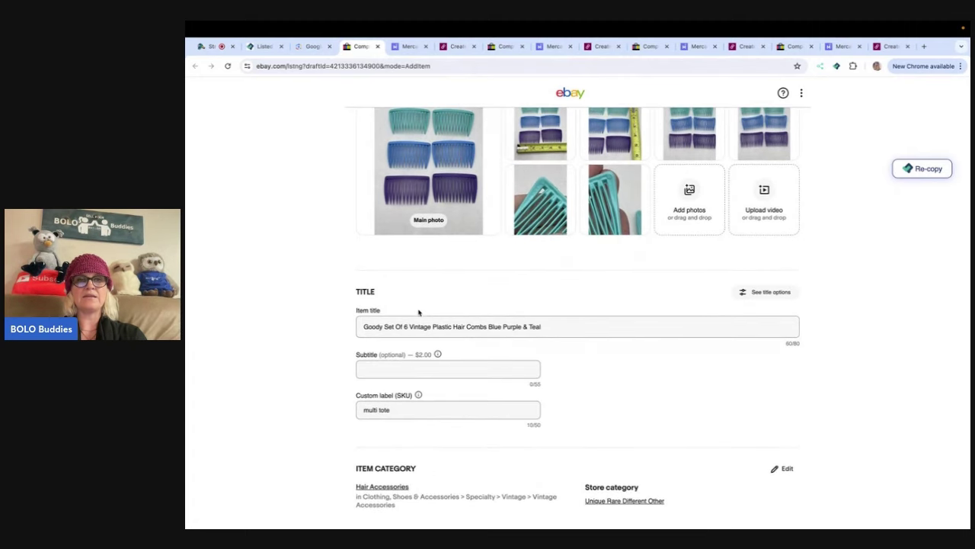
scroll(493, 298, down, 4)
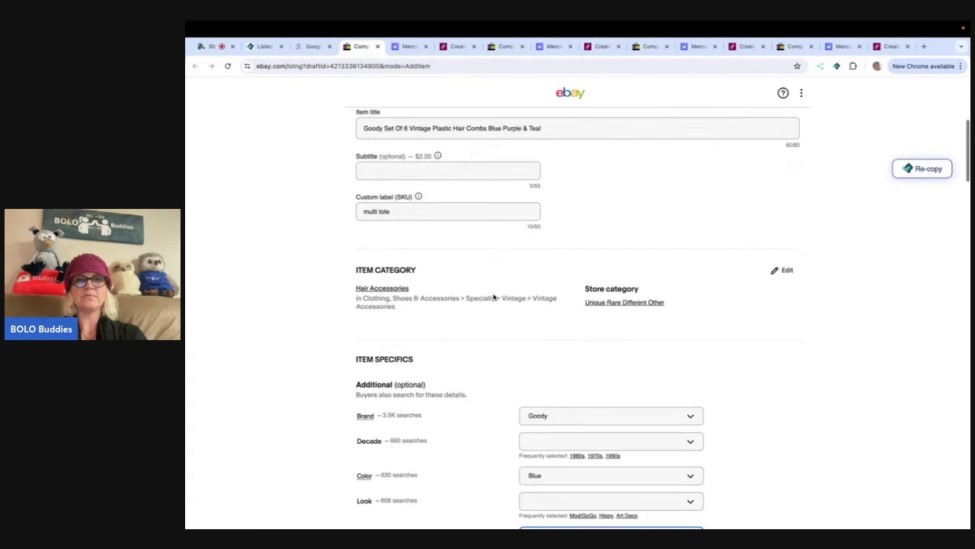
scroll(493, 296, down, 5)
scroll(663, 252, up, 3)
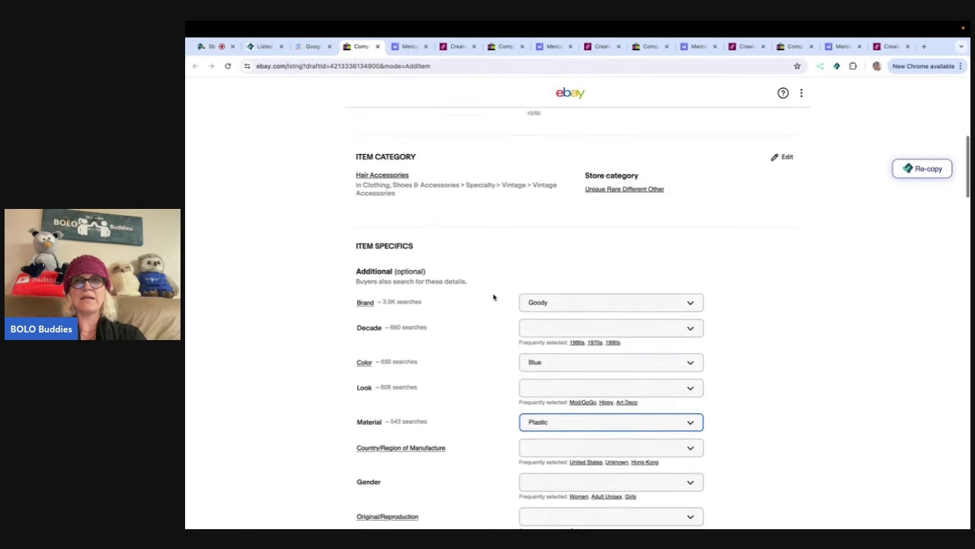
click(785, 158)
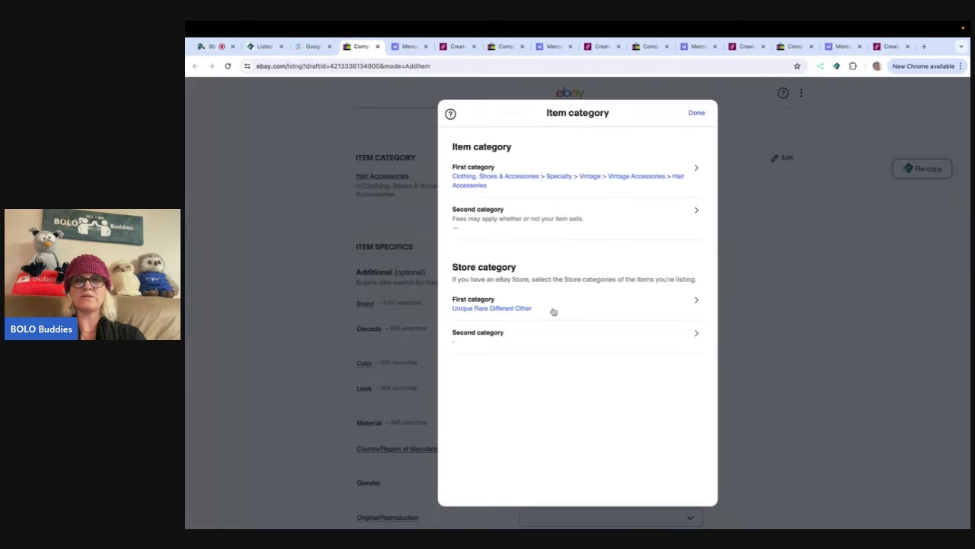
click(483, 344)
click(457, 321)
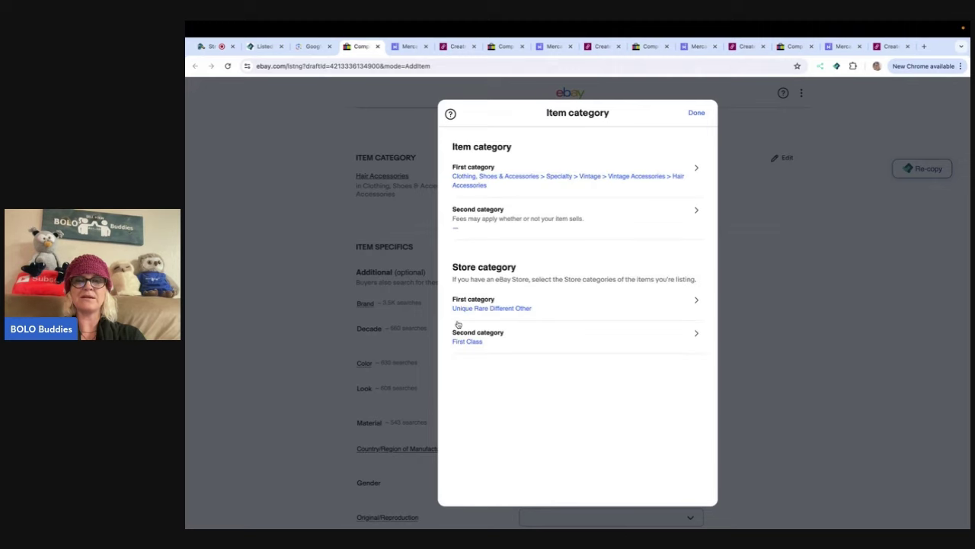
click(696, 112)
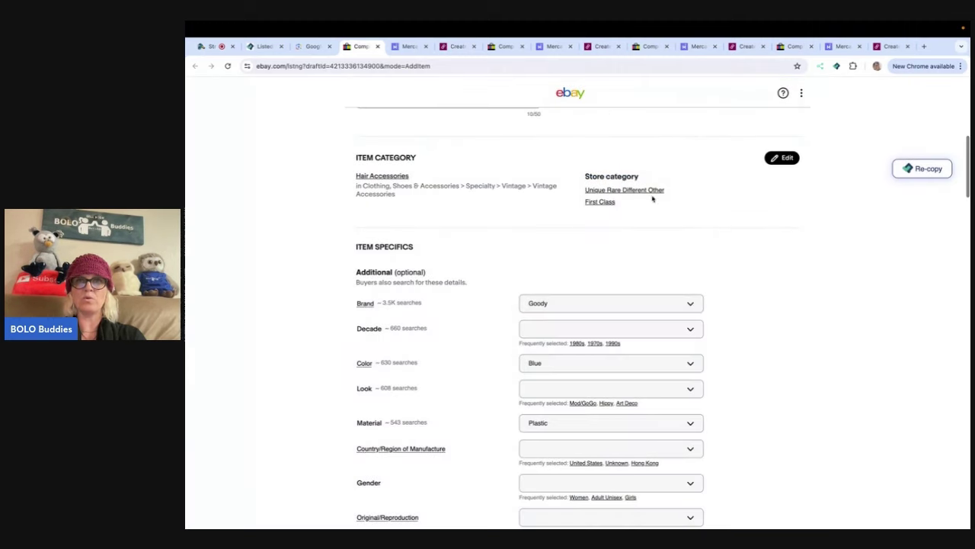
- Set the Buy It Now price of the combs listing to $50.00
scroll(733, 271, down, 2)
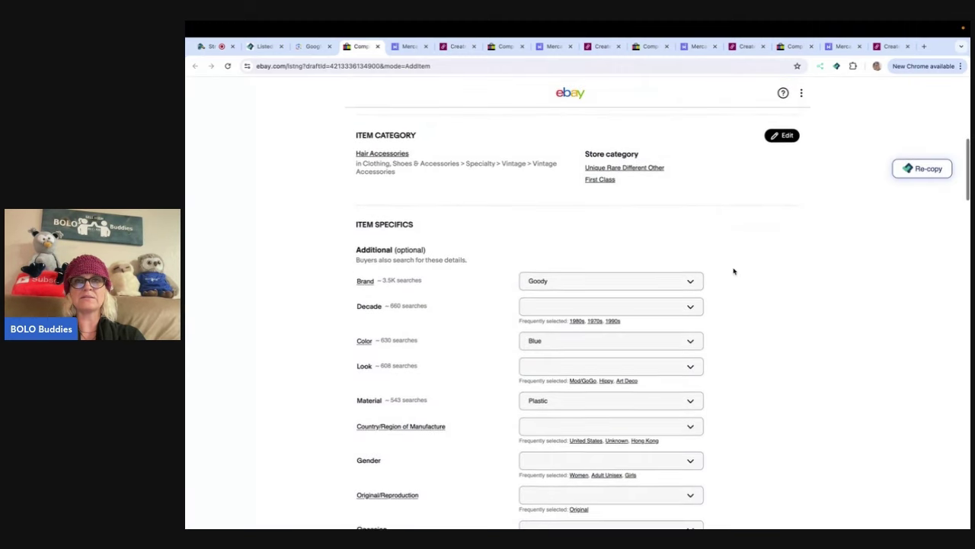
scroll(734, 271, down, 10)
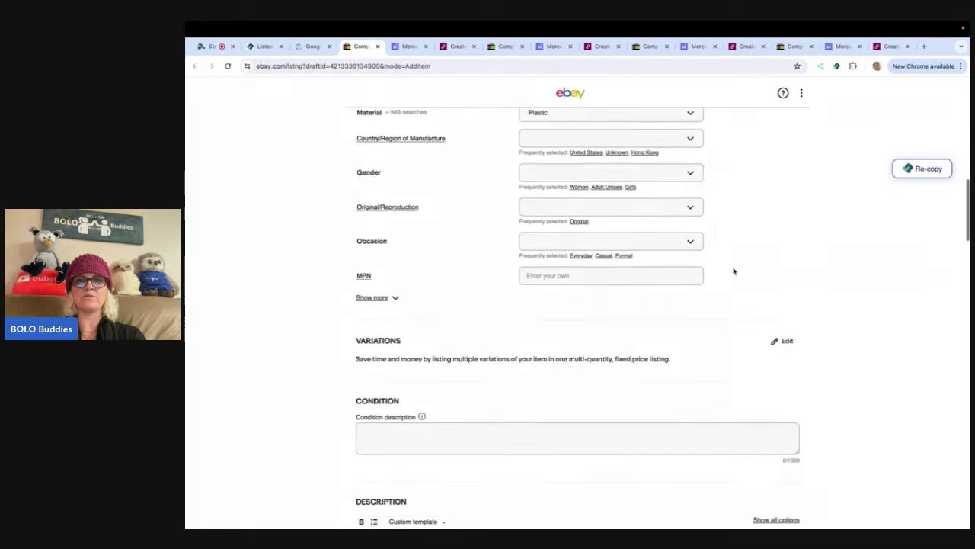
scroll(733, 271, down, 6)
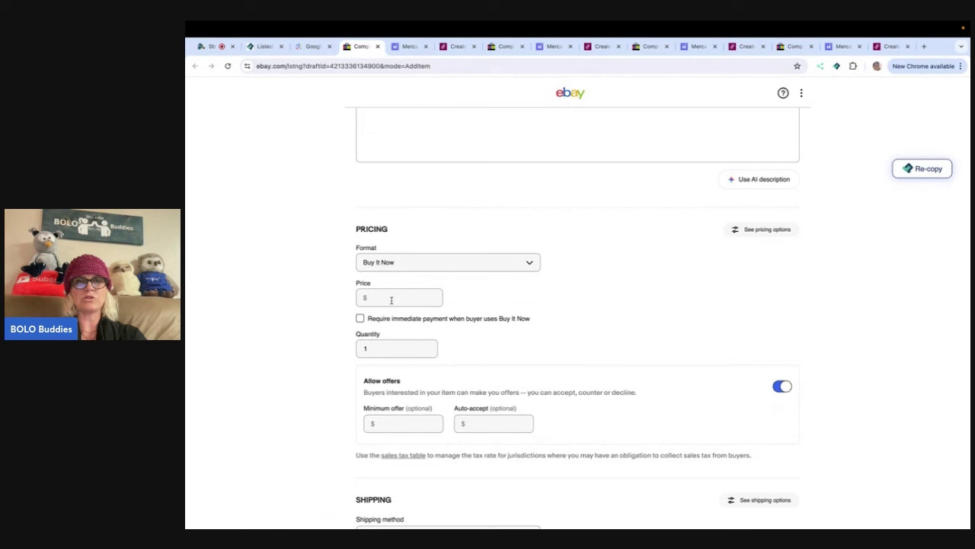
click(391, 300)
text(60)
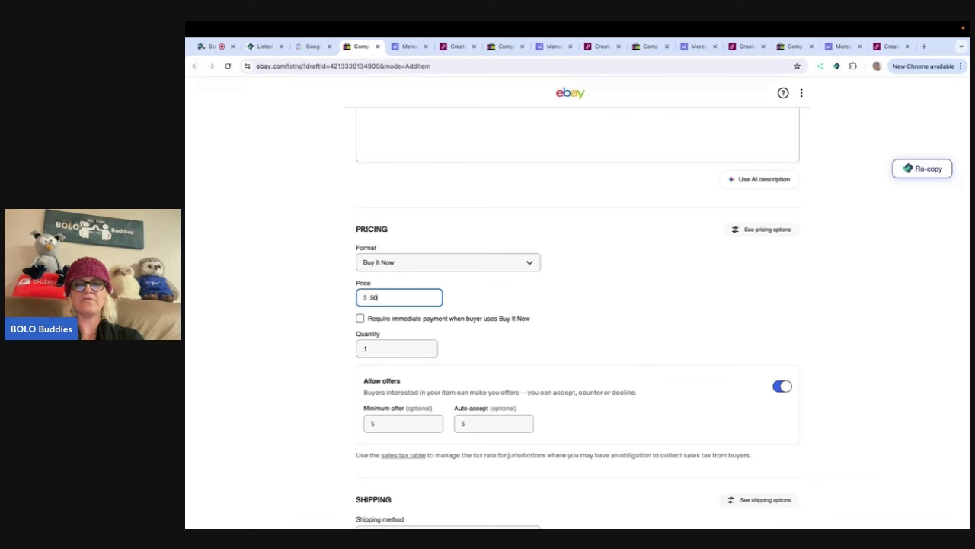
text(.)
click(566, 290)
- Set the package weight to 4 oz and the package dimensions to 6 x 5 x 4 in
scroll(566, 289, down, 2)
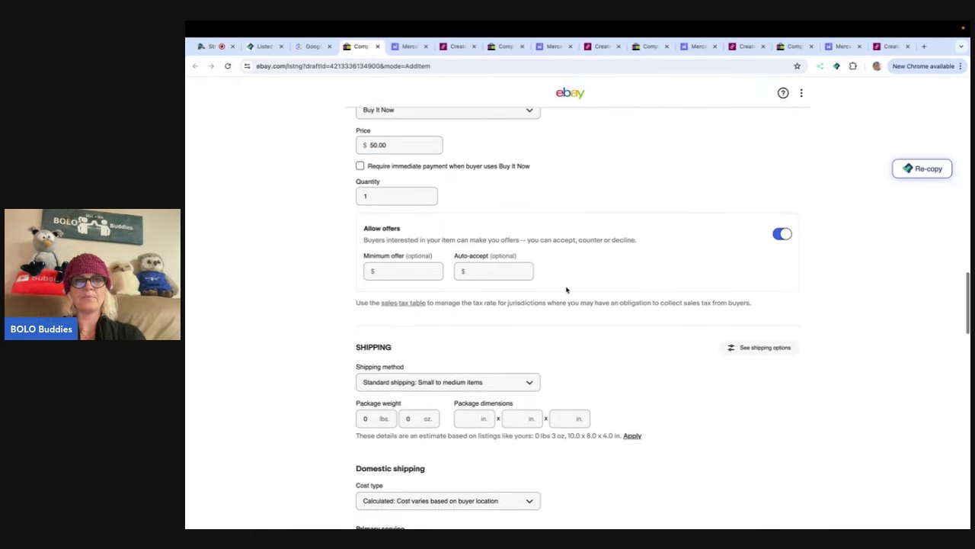
scroll(733, 291, down, 2)
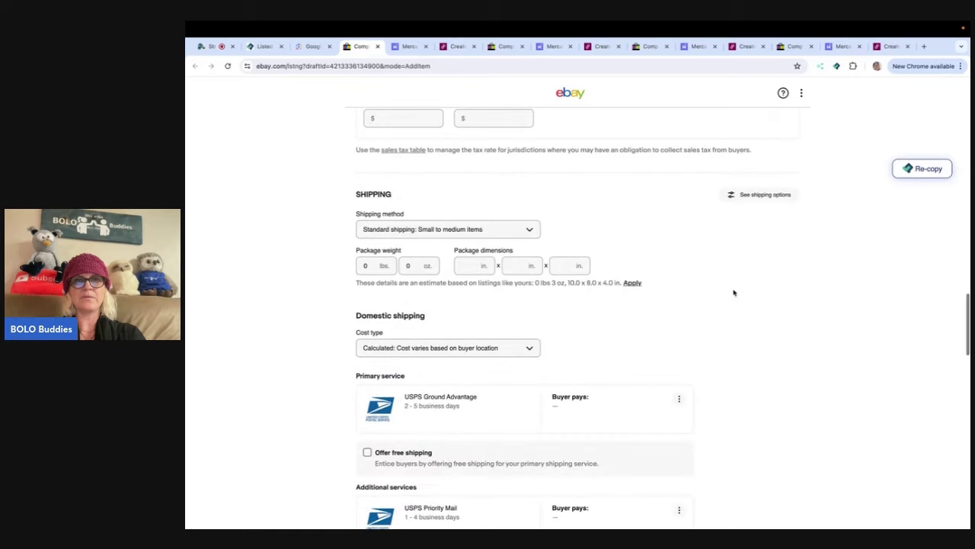
click(399, 266)
text(4)
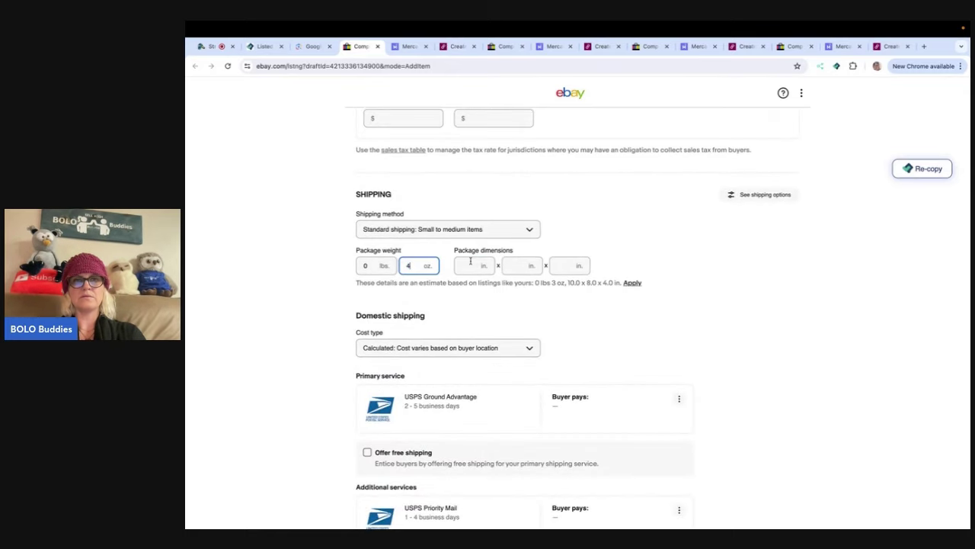
click(470, 264)
text(6)
key(Tab)
text(5)
key(Tab)
text(4)
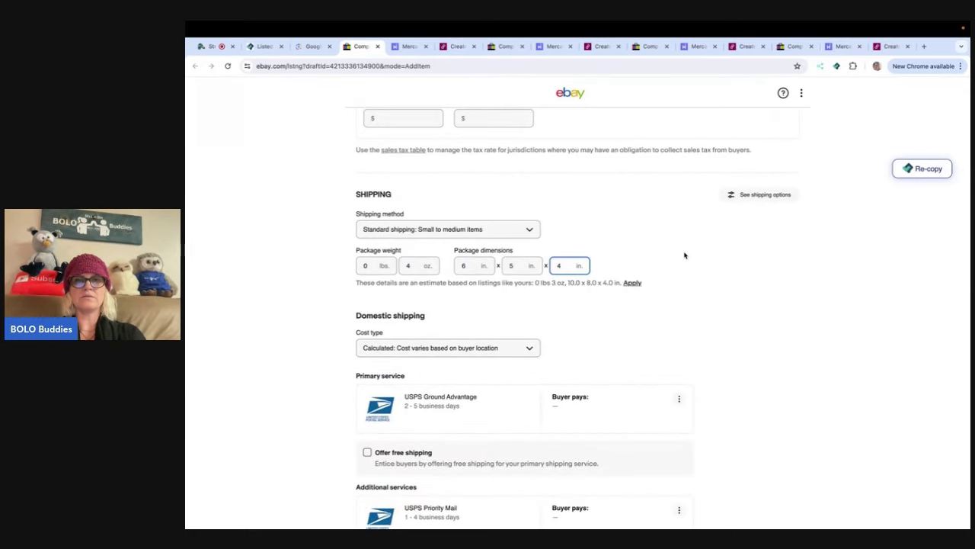
- Enable the calculated shipping rule and the promotional shipping rule for domestic shipping
scroll(684, 256, down, 3)
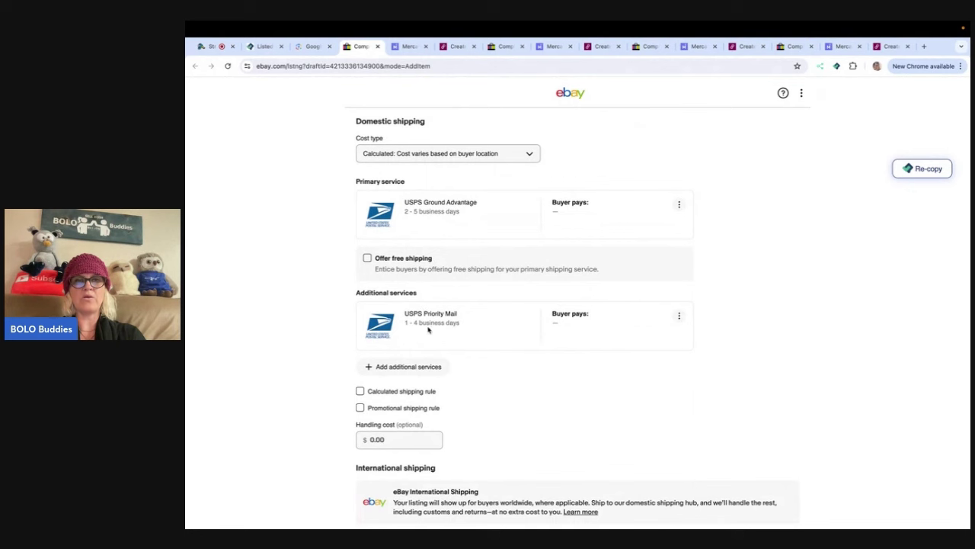
click(360, 391)
scroll(559, 397, down, 10)
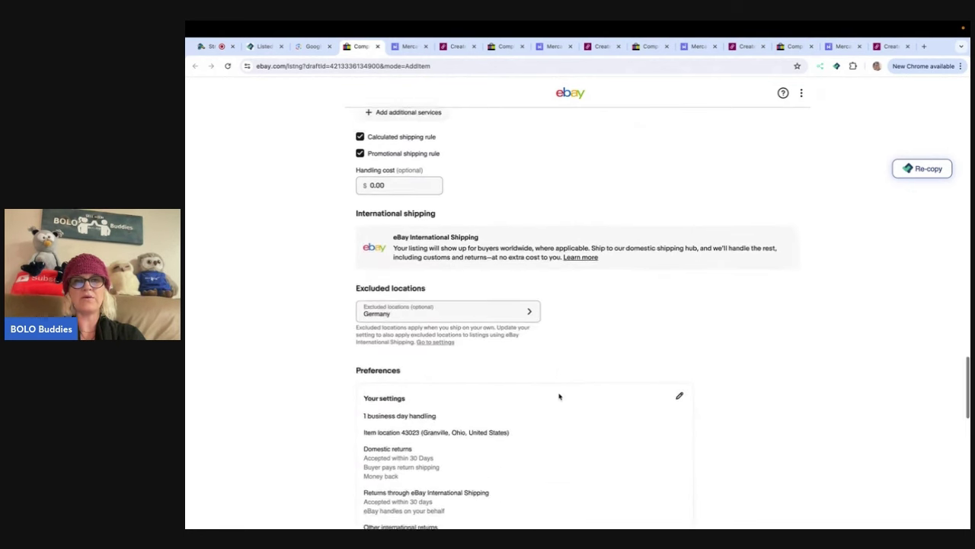
- Turn on Promoted Listings Standard for the combs with a listing ad rate of 2.1%
scroll(777, 264, down, 3)
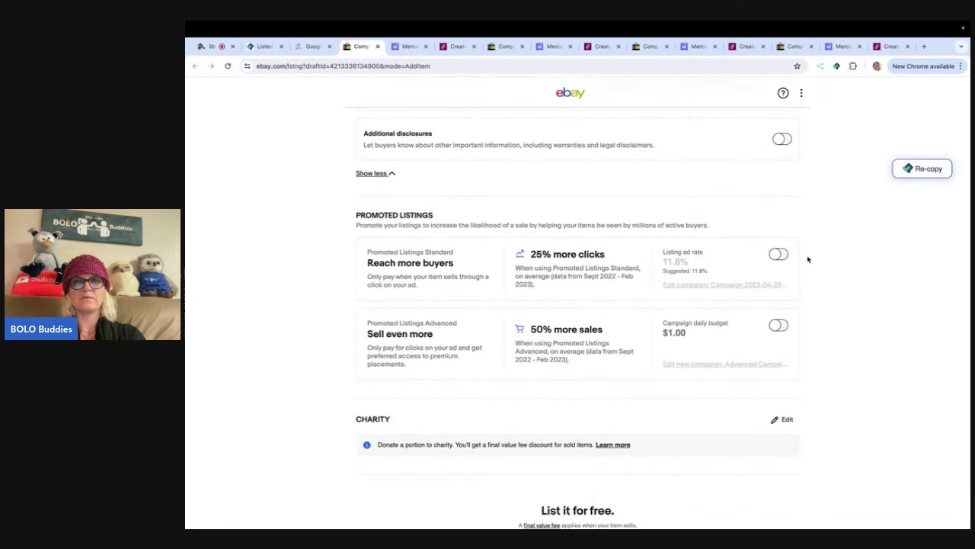
click(778, 255)
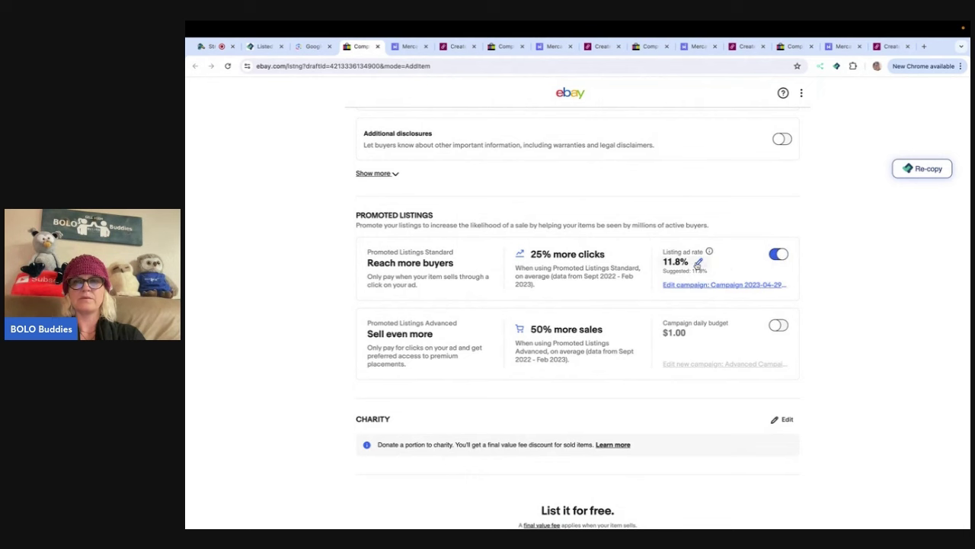
double_click(671, 261)
text(2.1)
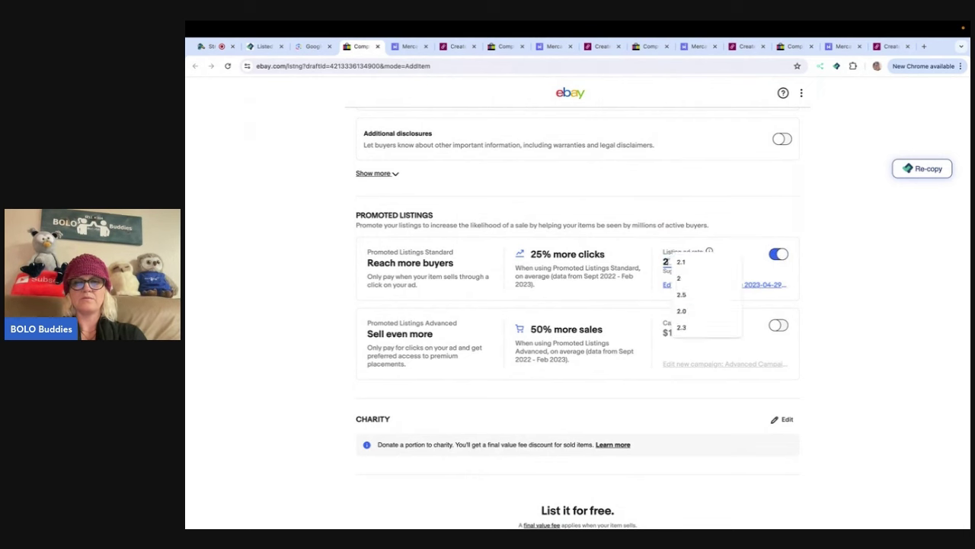
click(841, 210)
- Publish the combs listing on eBay, view the live item and close its page
scroll(761, 361, down, 3)
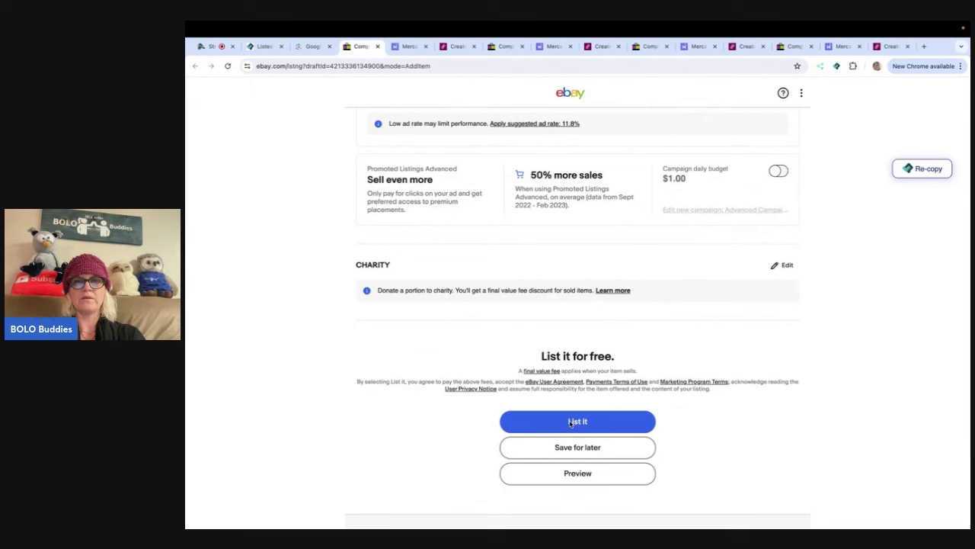
click(571, 421)
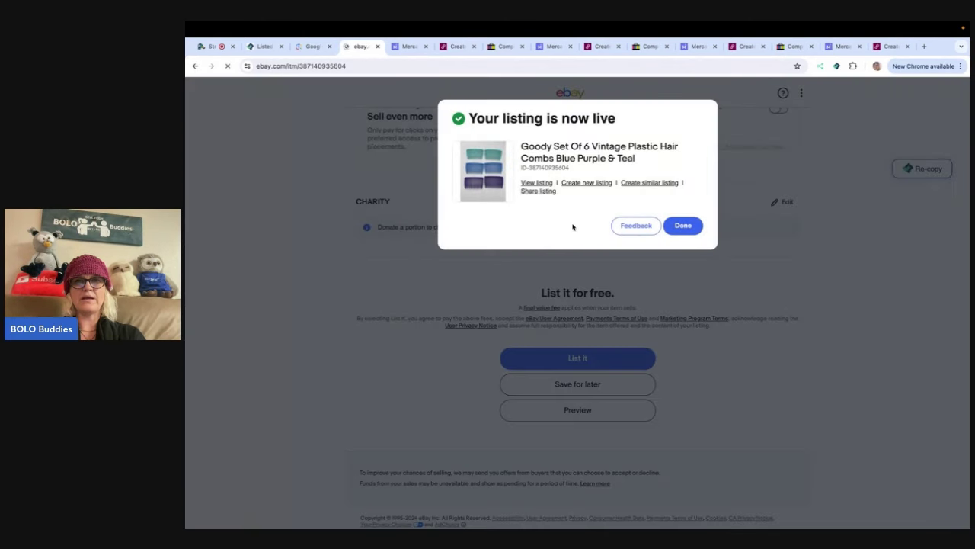
click(536, 183)
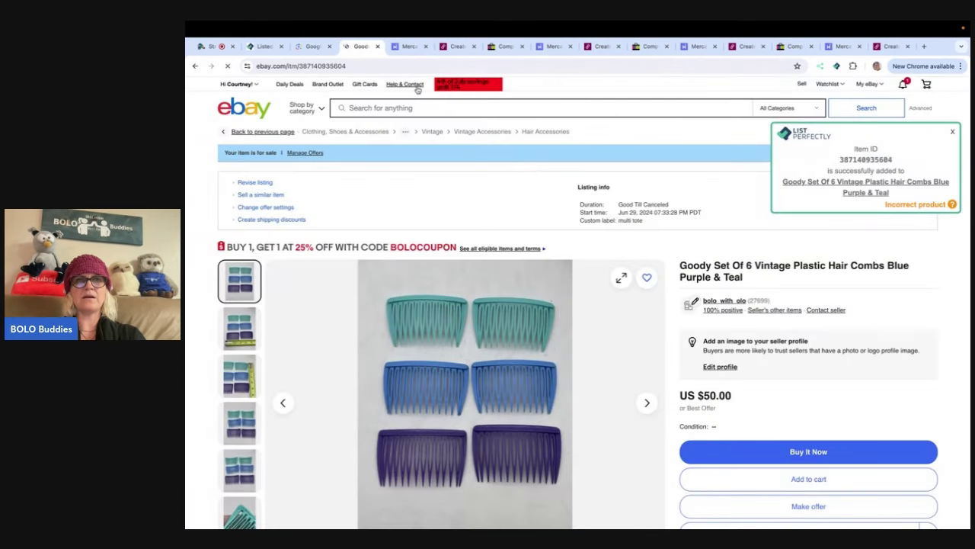
click(377, 46)
- Review the Mercari draft of the combs and set its condition to Good
scroll(456, 227, up, 10)
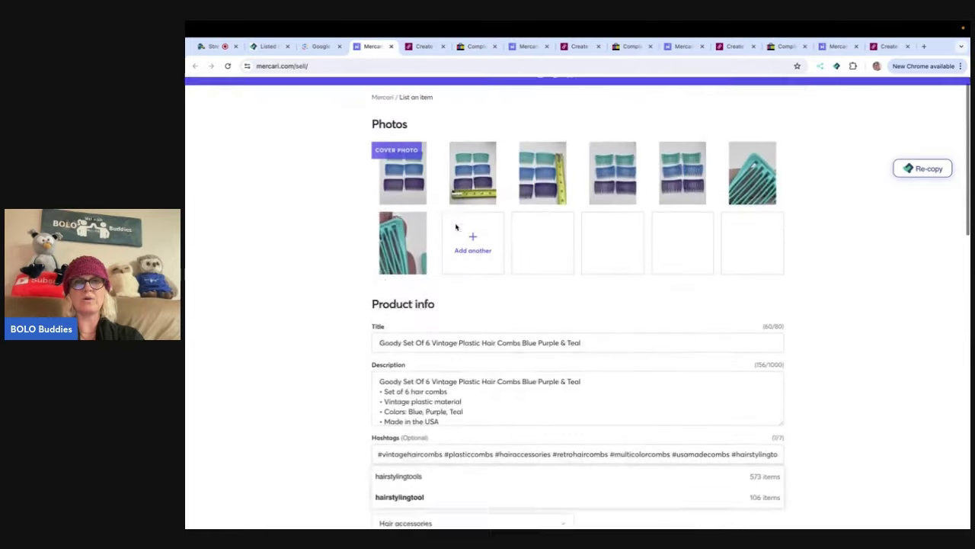
scroll(456, 228, down, 2)
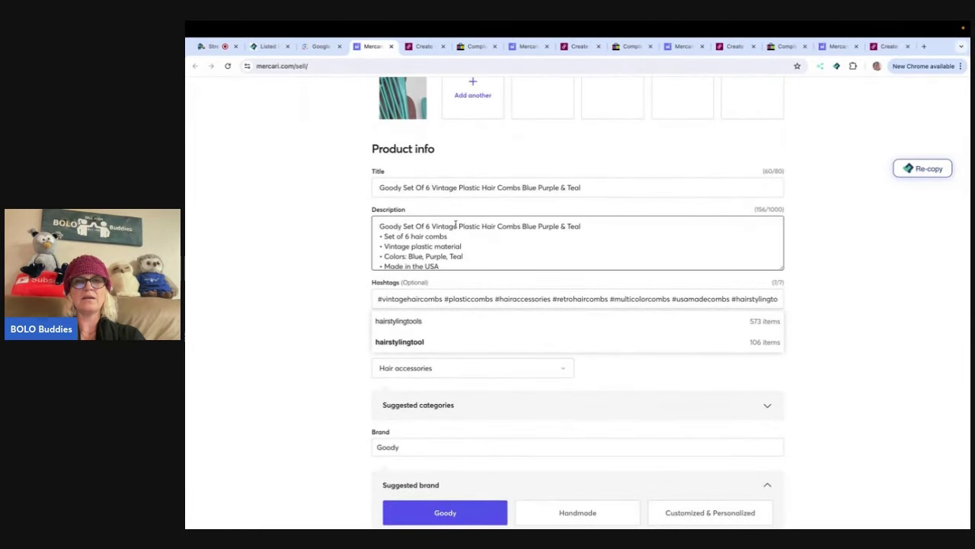
scroll(456, 225, down, 3)
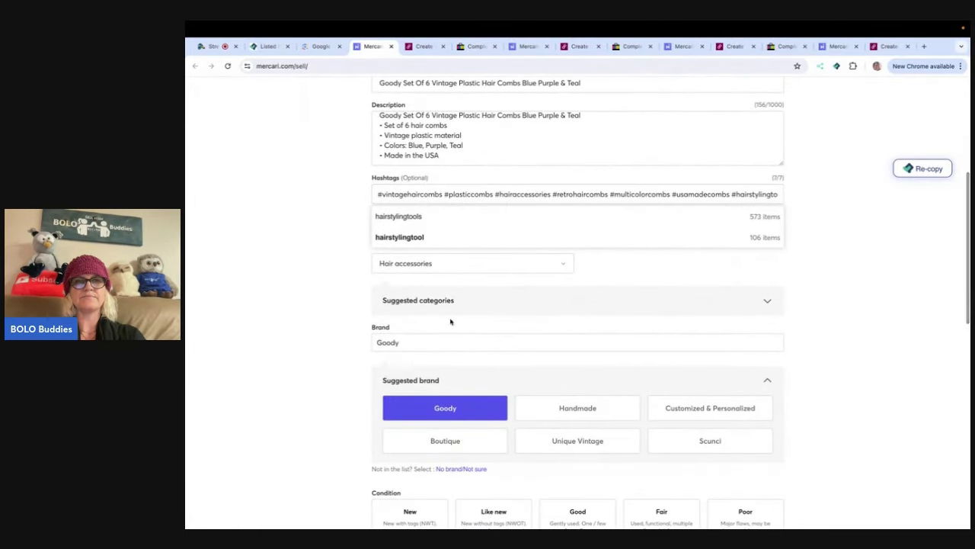
scroll(450, 322, down, 2)
scroll(474, 370, down, 2)
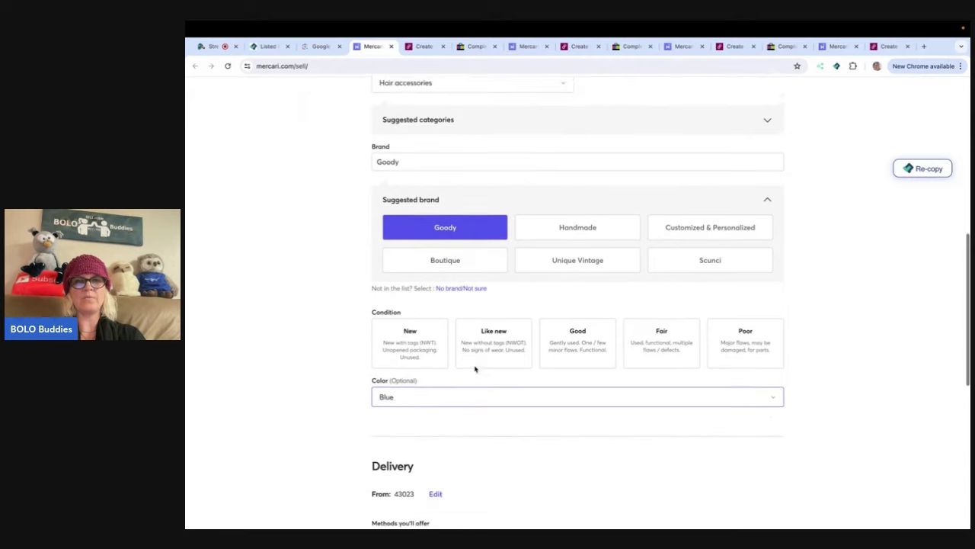
scroll(474, 370, down, 1)
click(571, 335)
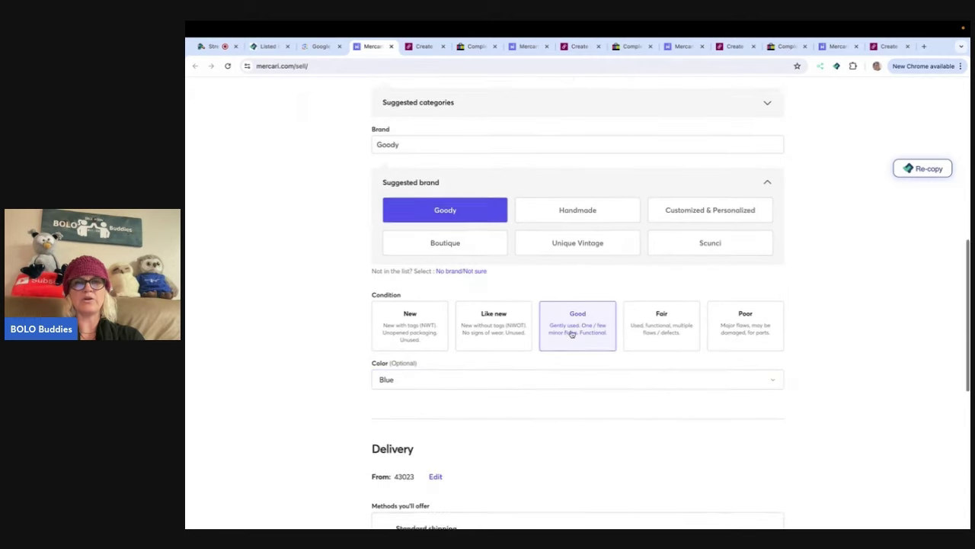
- Price the Mercari combs listing at $40 and turn off Smart pricing's automatic price adjustment
scroll(570, 332, down, 3)
scroll(487, 229, down, 3)
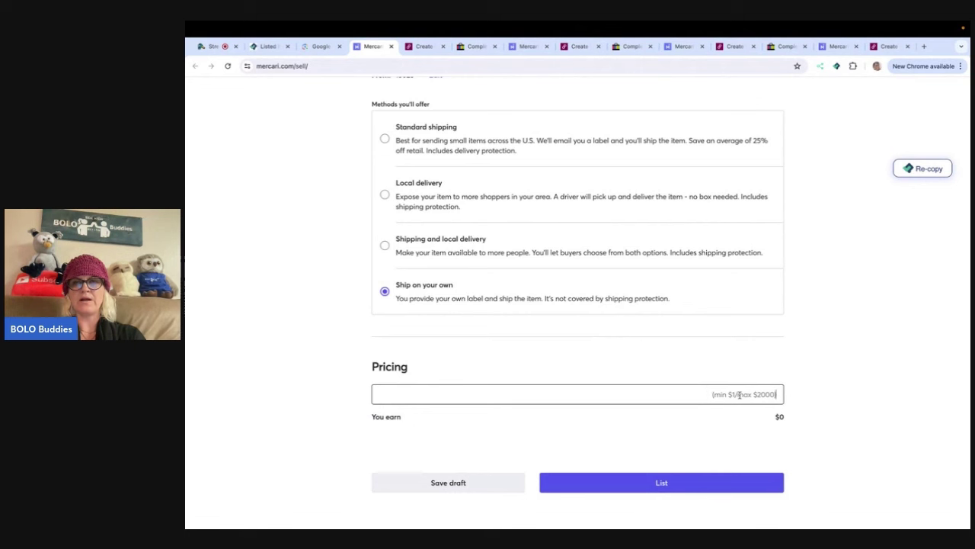
text(5)
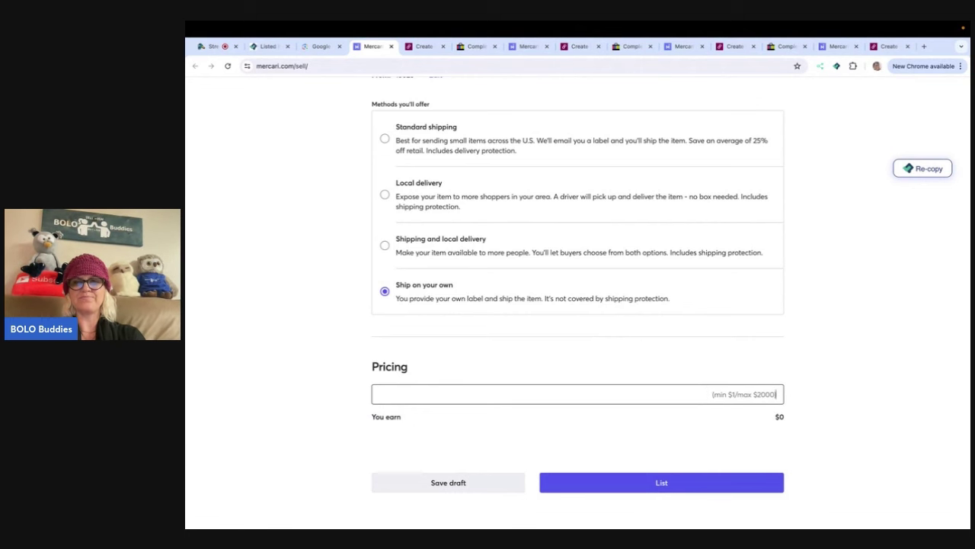
text(40)
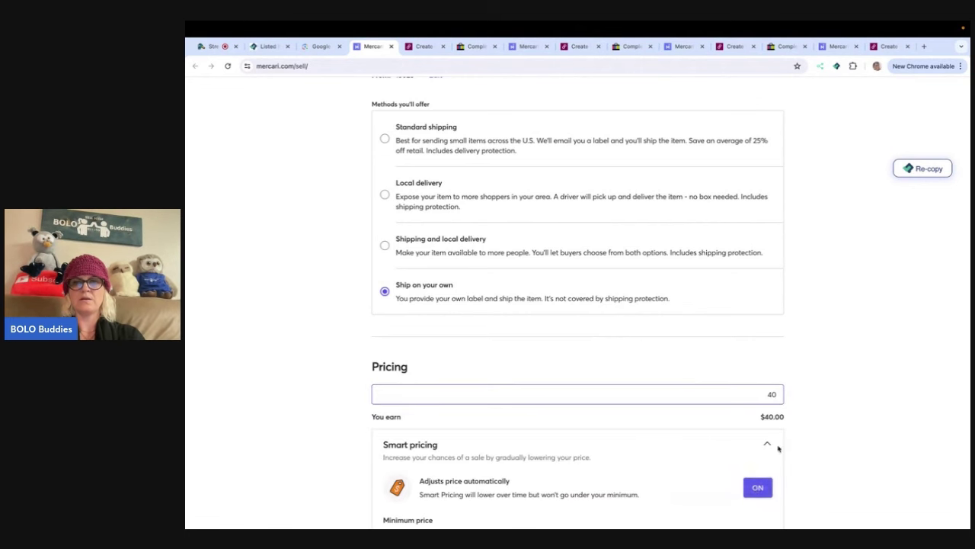
scroll(758, 488, down, 3)
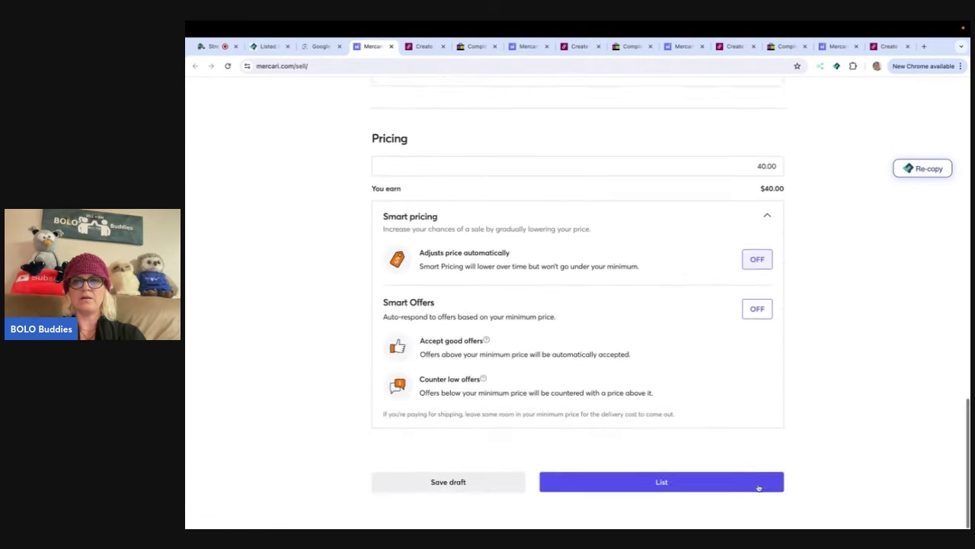
- Publish the combs listing on Mercari and close the resulting item page
click(650, 481)
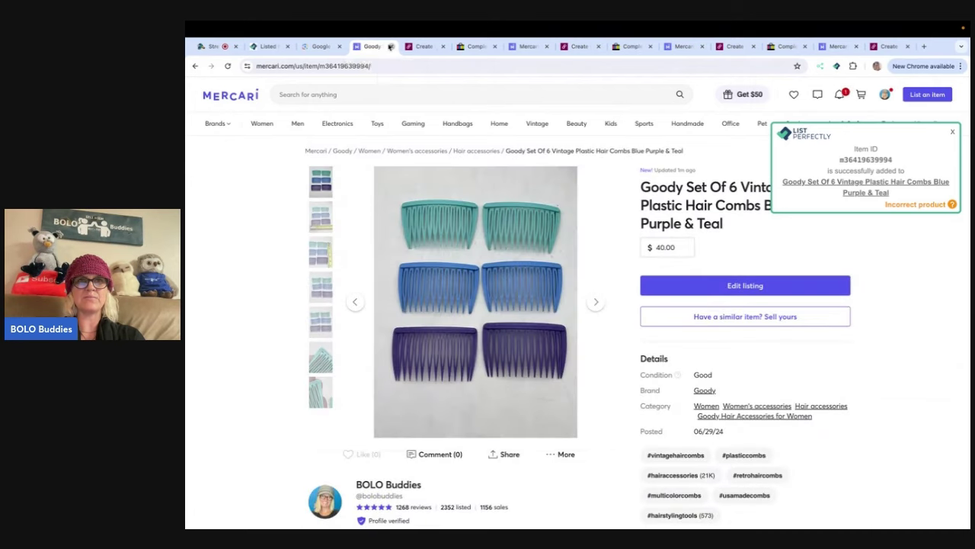
click(390, 46)
- Set the Poshmark combs listing's category to Women Accessories with the Hair Accessories subcategory
scroll(392, 209, down, 4)
scroll(393, 209, down, 4)
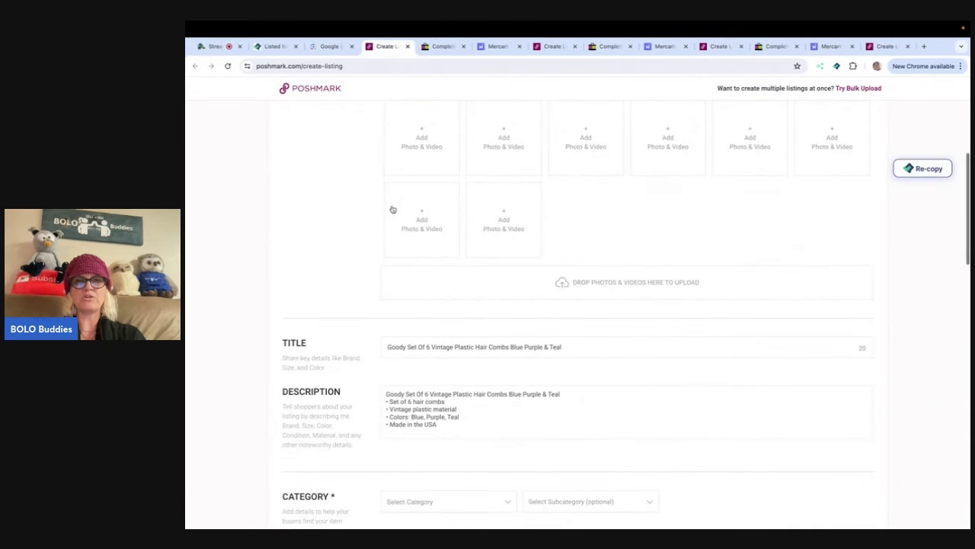
click(481, 378)
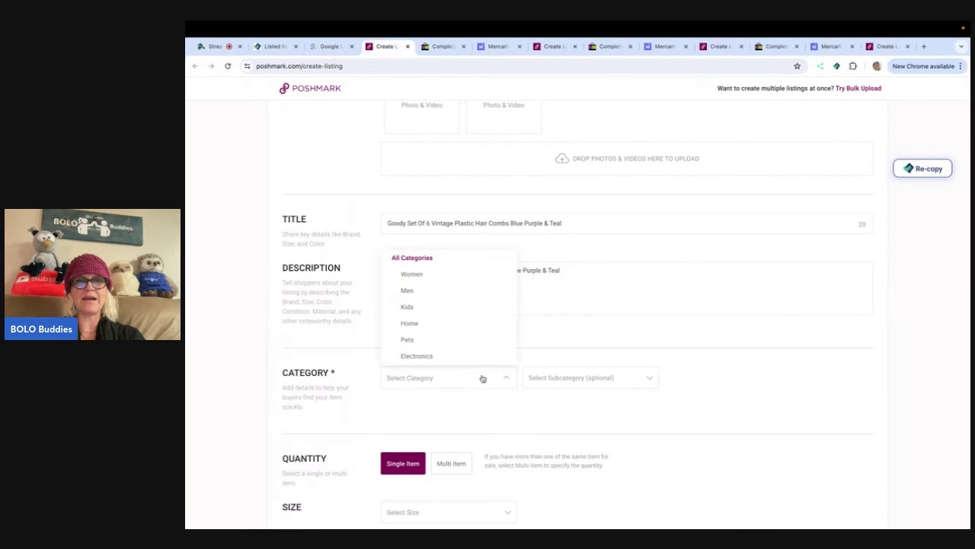
click(462, 276)
scroll(442, 134, up, 5)
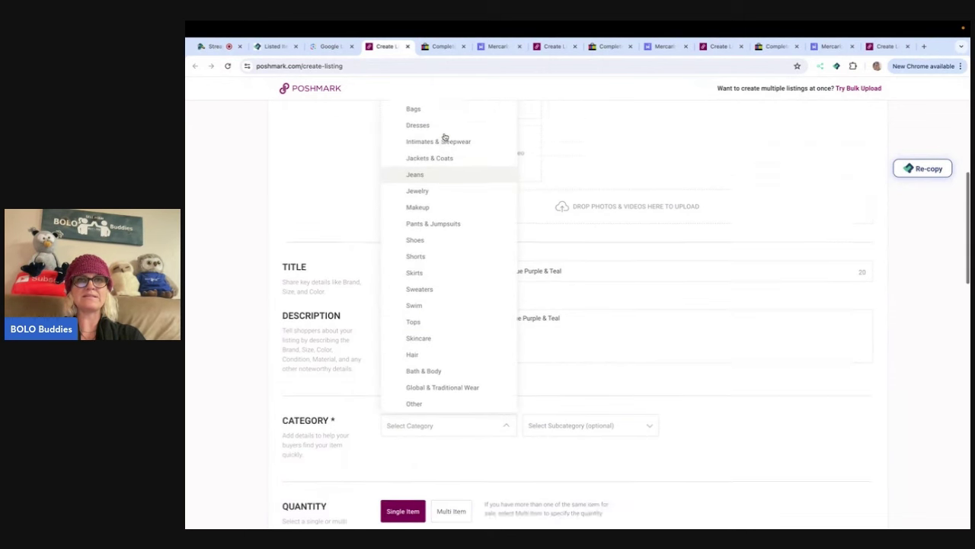
click(442, 130)
scroll(544, 295, down, 2)
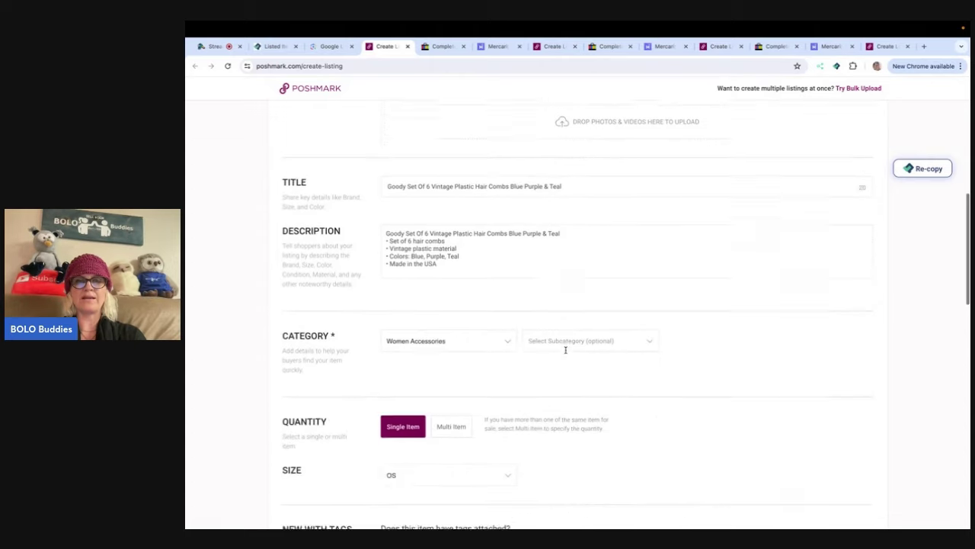
click(563, 317)
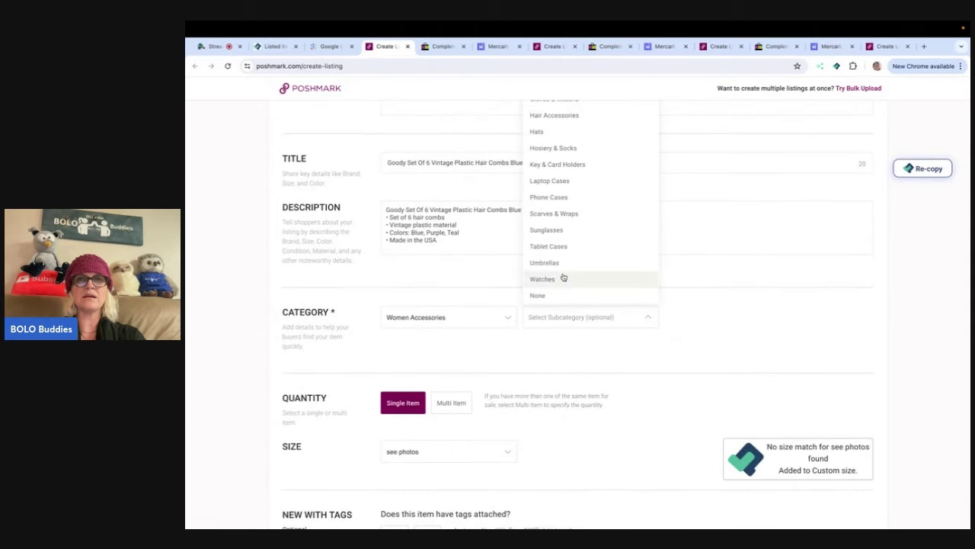
click(556, 116)
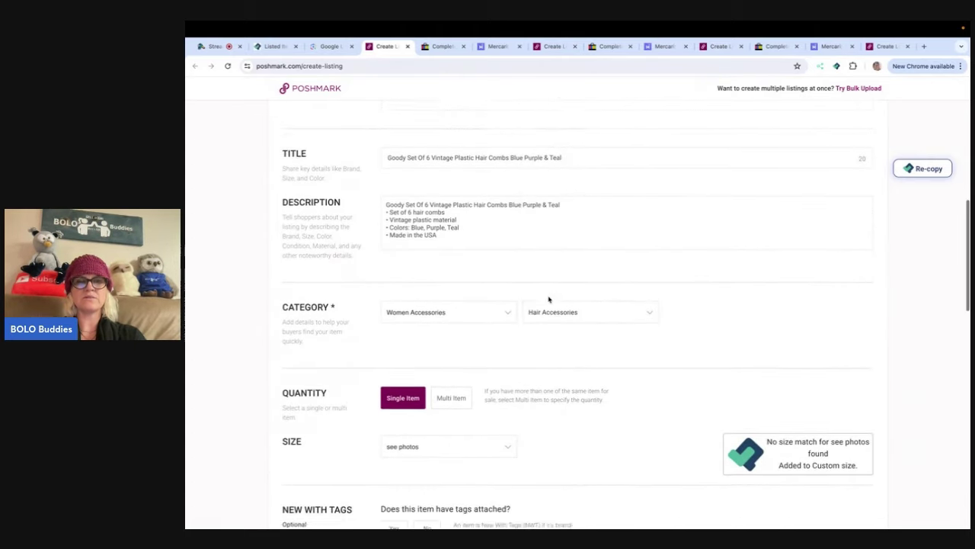
- Mark the combs as not having tags attached
scroll(547, 298, down, 3)
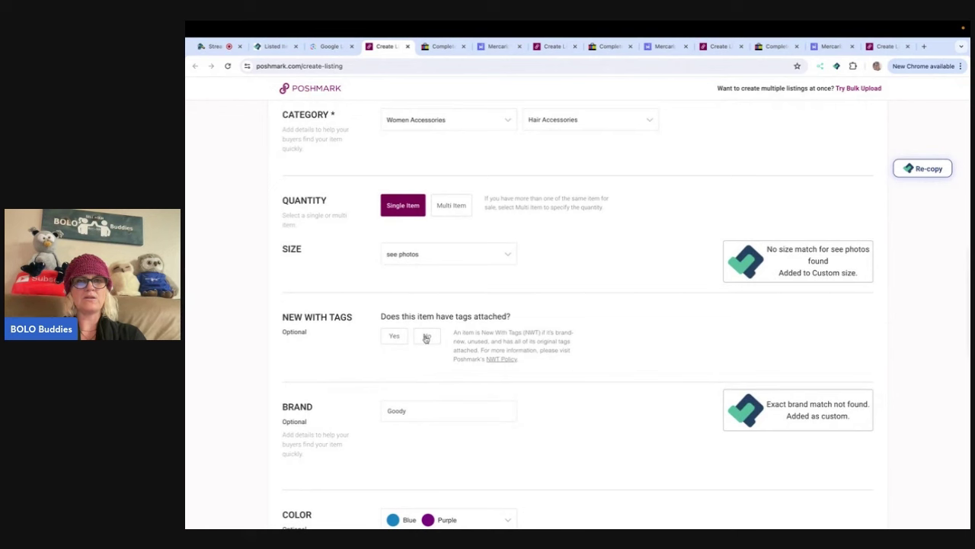
click(428, 340)
scroll(428, 341, down, 6)
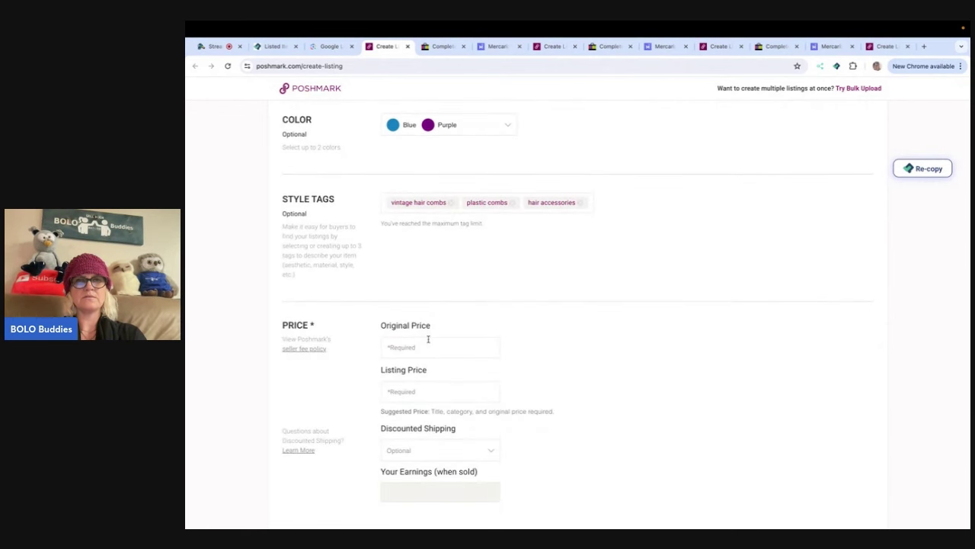
- Review the combs draft's photos, item details and available color choices on Poshmark
scroll(511, 270, up, 15)
scroll(512, 270, down, 1)
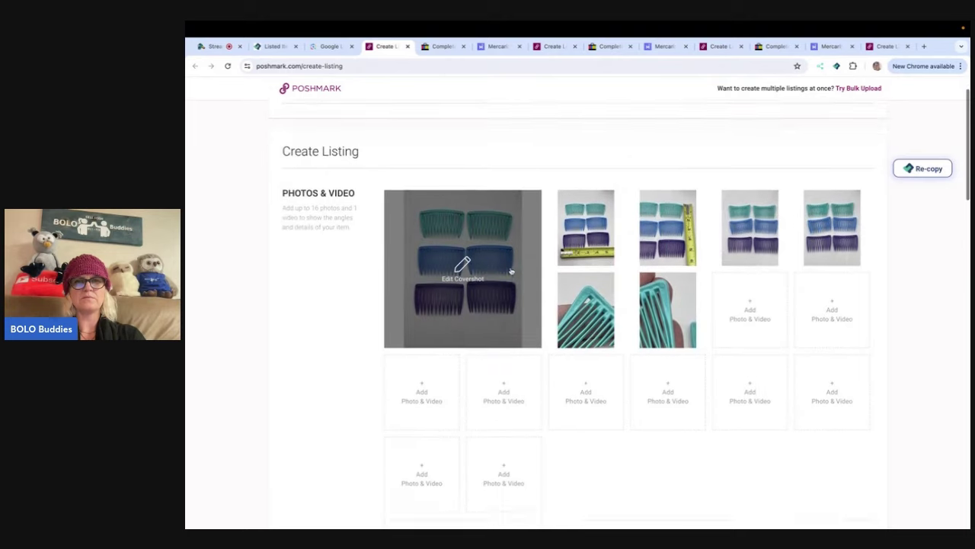
scroll(512, 270, down, 12)
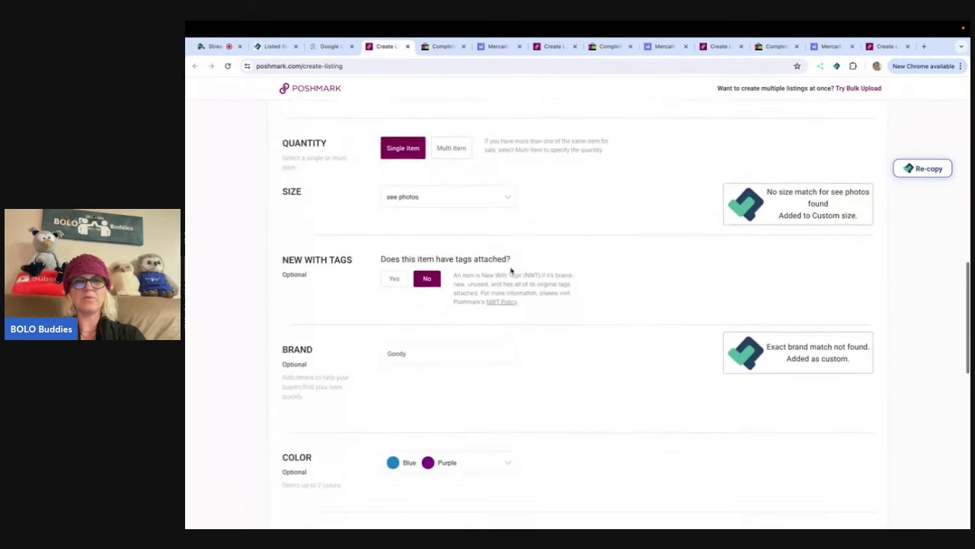
scroll(457, 373, up, 12)
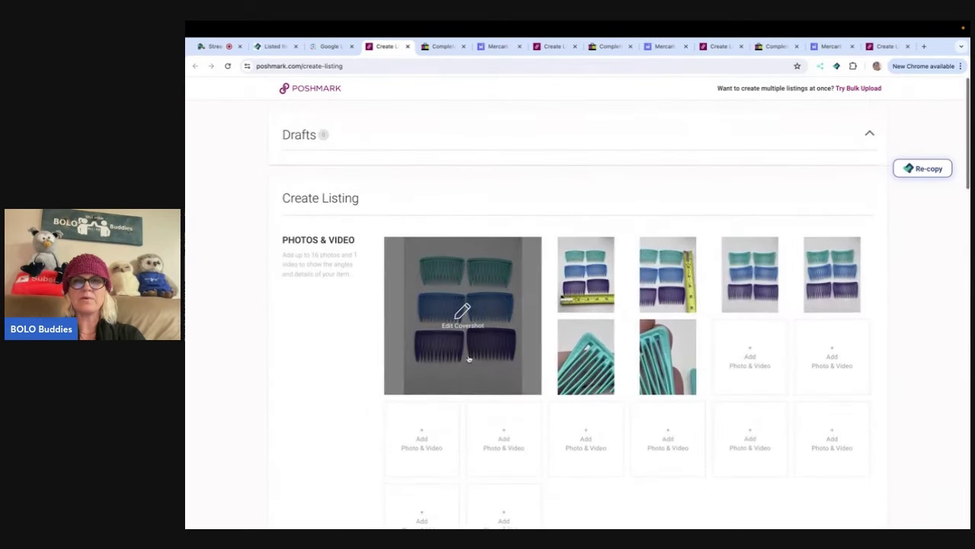
scroll(696, 307, down, 15)
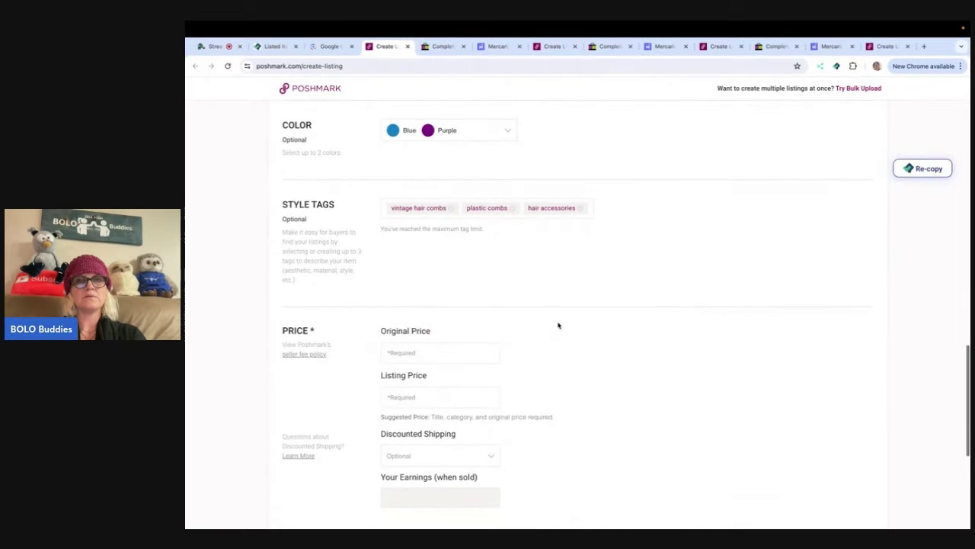
click(504, 131)
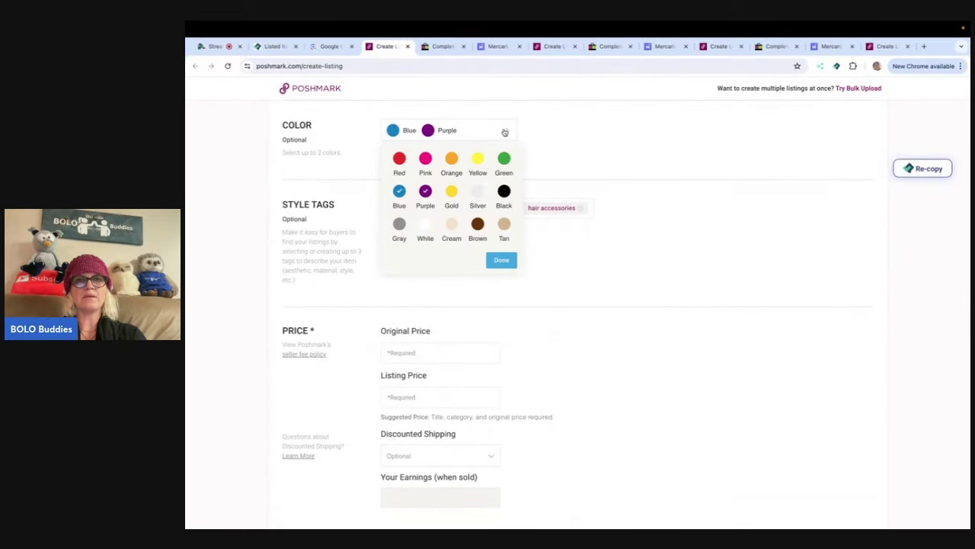
click(499, 261)
- Set the combs' original price to 0 and listing price to $45
scroll(498, 261, down, 3)
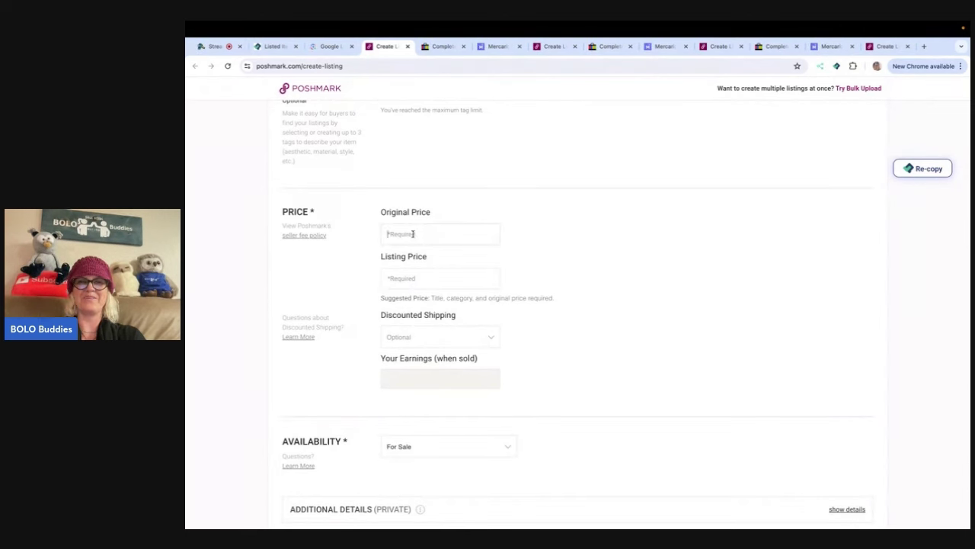
text(0)
key(Tab)
text(4)
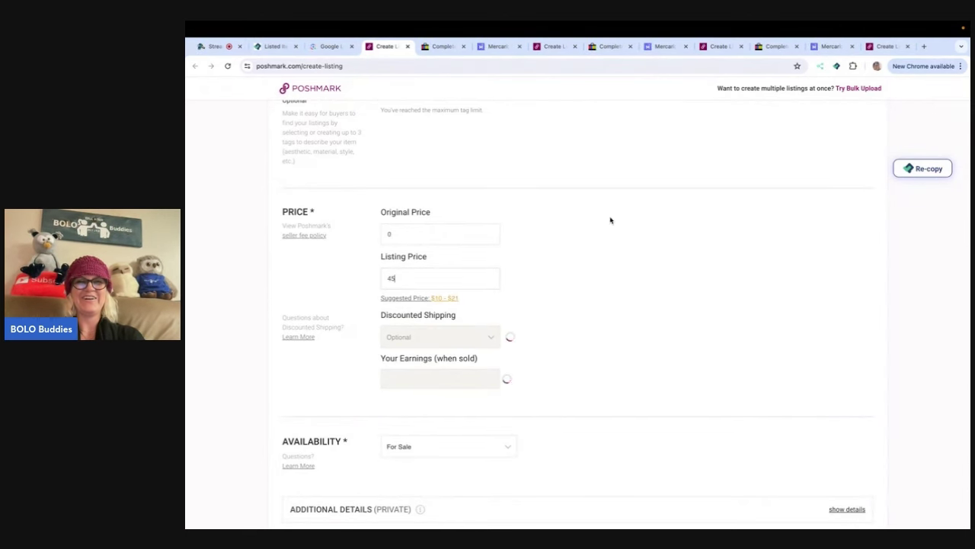
- Publish the combs listing on Poshmark and close the resulting item page
scroll(685, 228, down, 3)
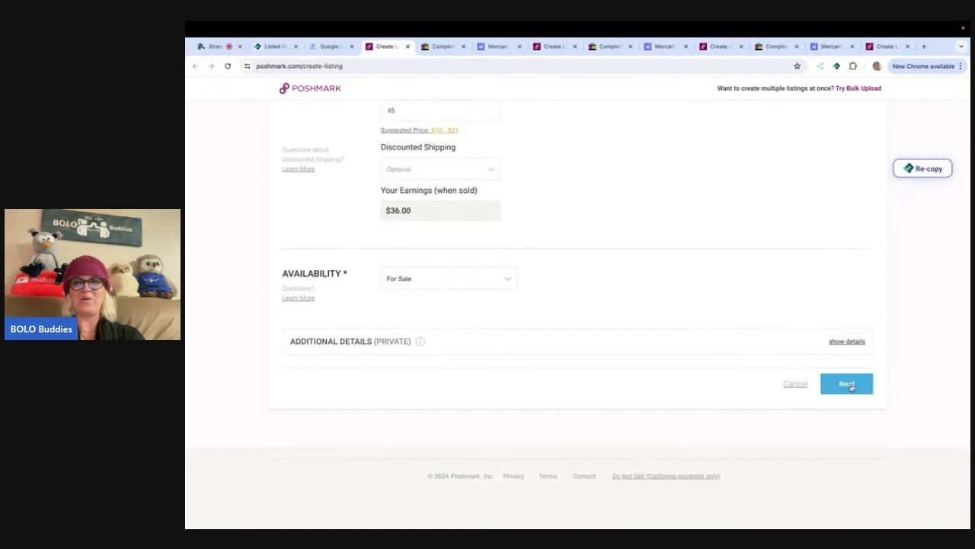
click(847, 383)
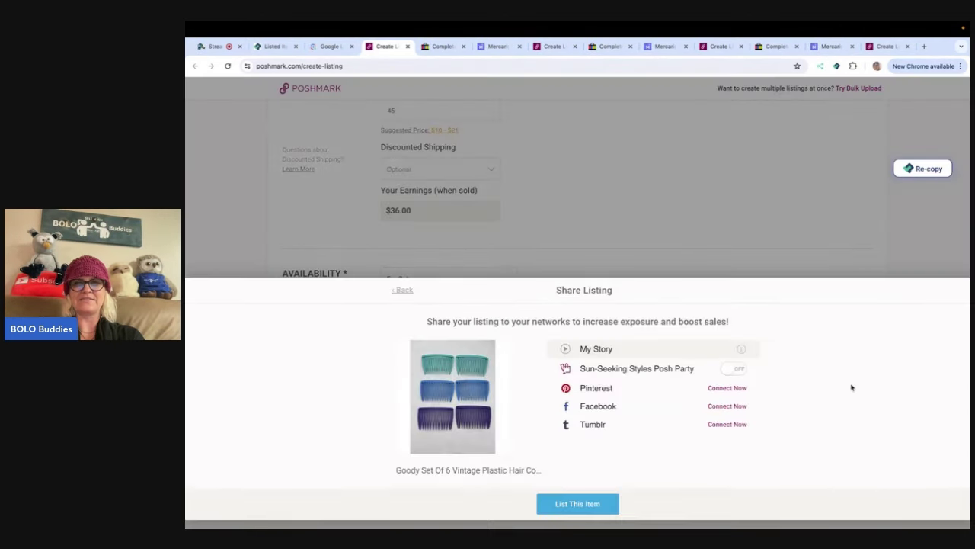
click(577, 503)
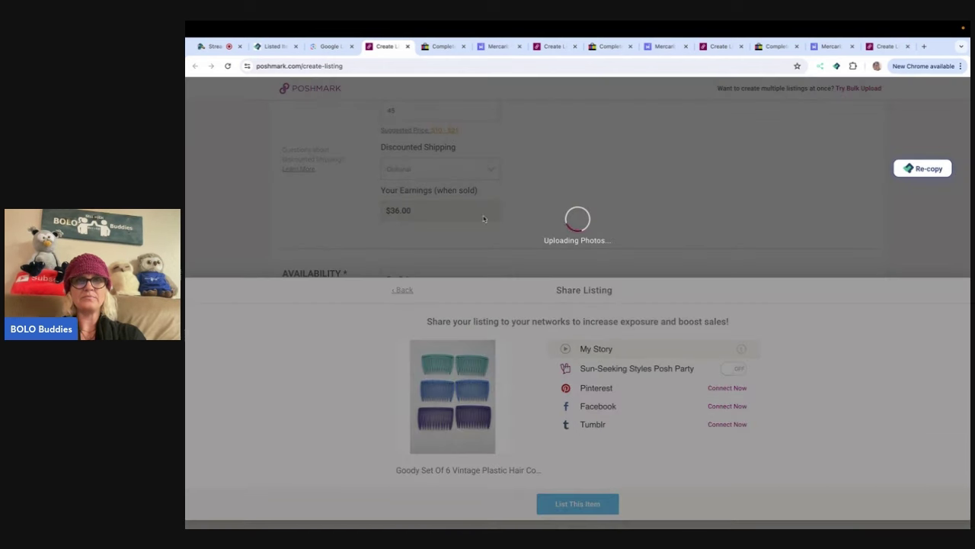
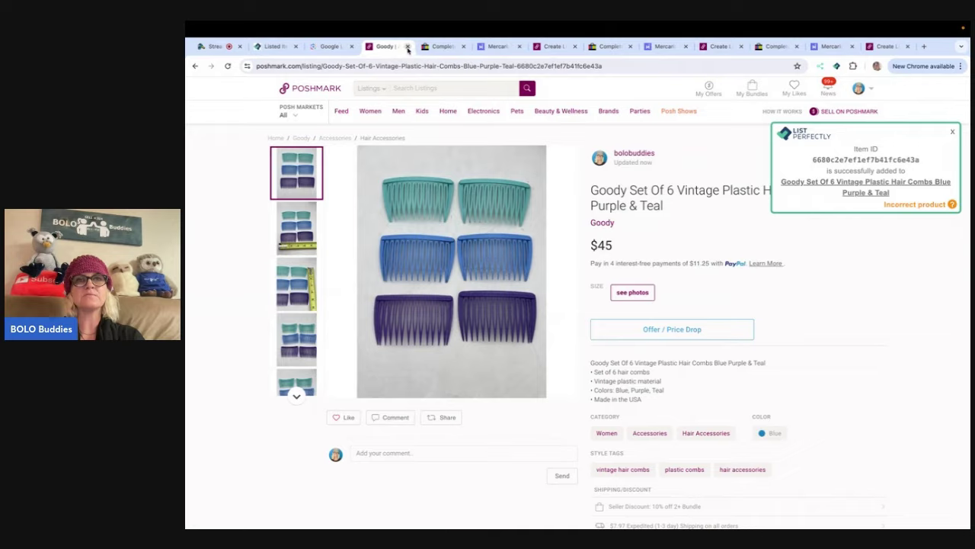
click(406, 47)
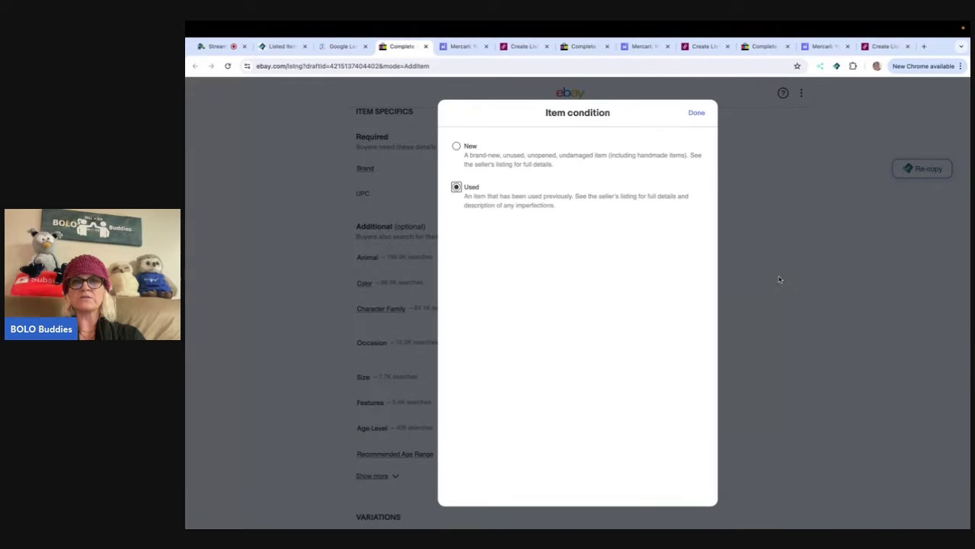
- Confirm Used as the condition of the eBay Elephant & Piggie plush set and change its first store category to Toys
click(696, 115)
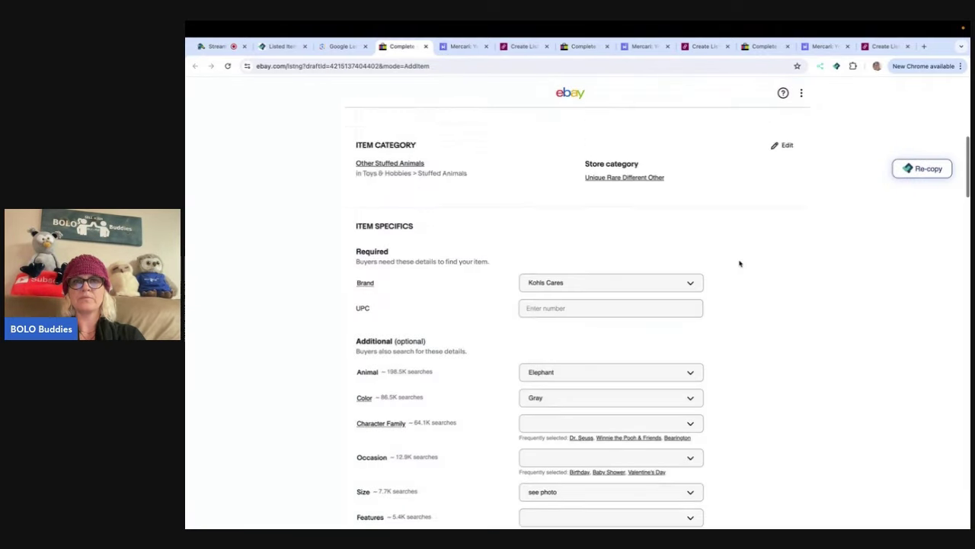
click(786, 320)
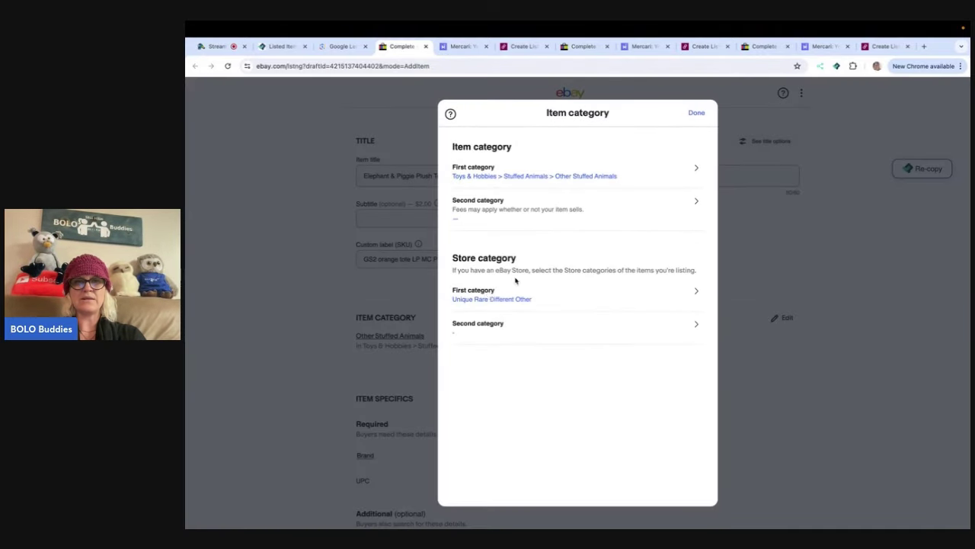
click(510, 287)
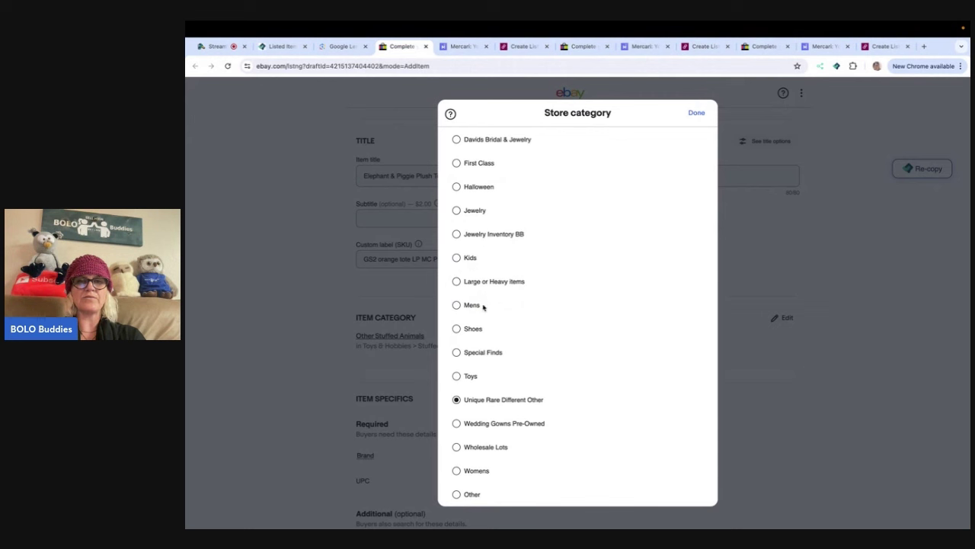
click(456, 376)
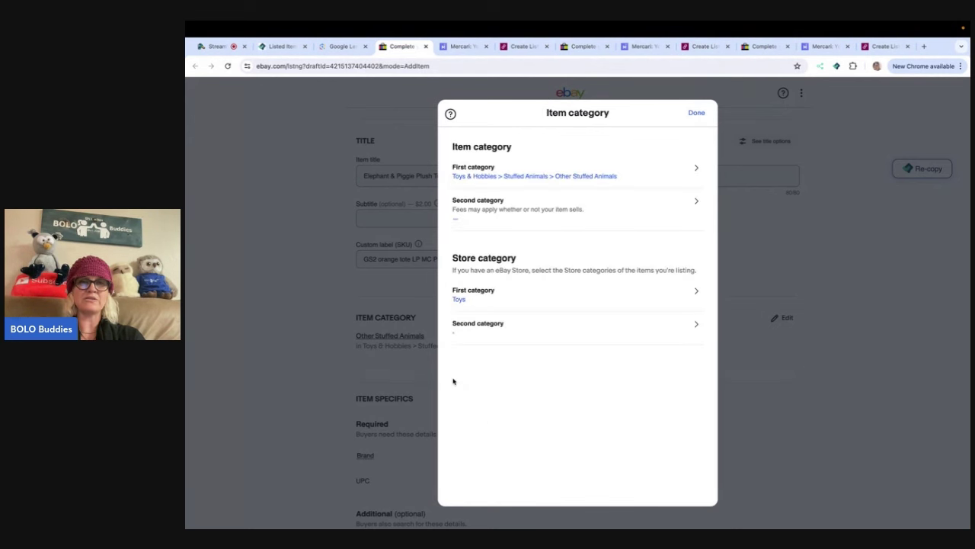
click(492, 336)
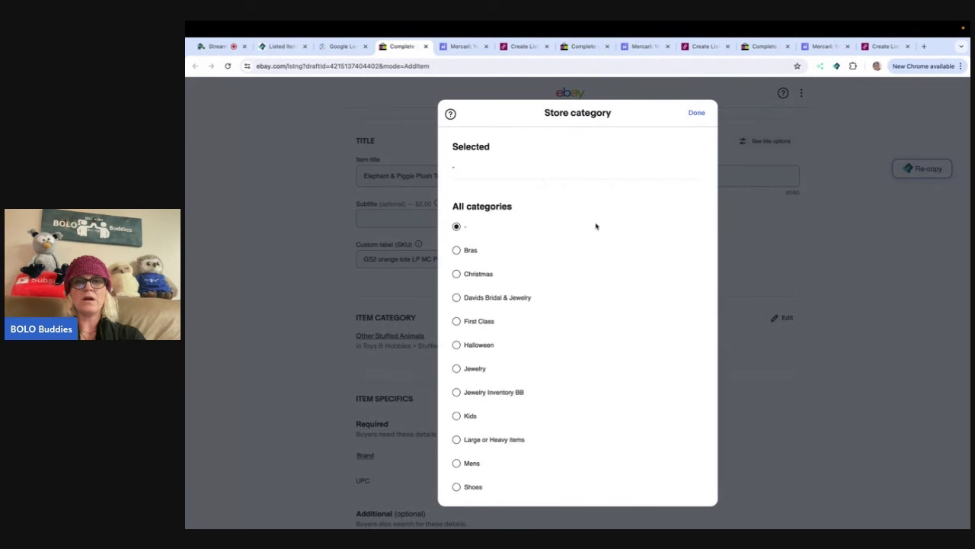
click(696, 114)
click(696, 113)
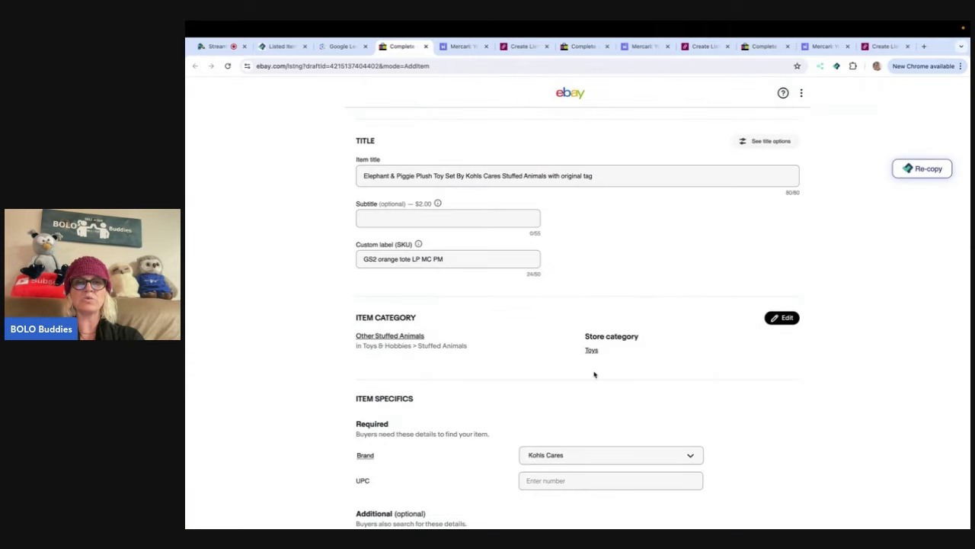
- Enter "does not apply" as the plush set's UPC
scroll(629, 333, down, 3)
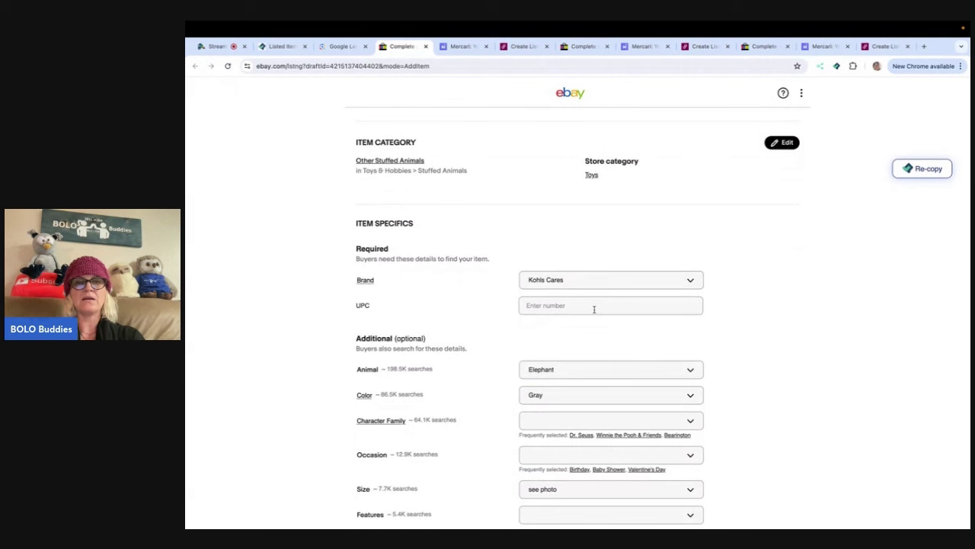
click(594, 308)
click(591, 329)
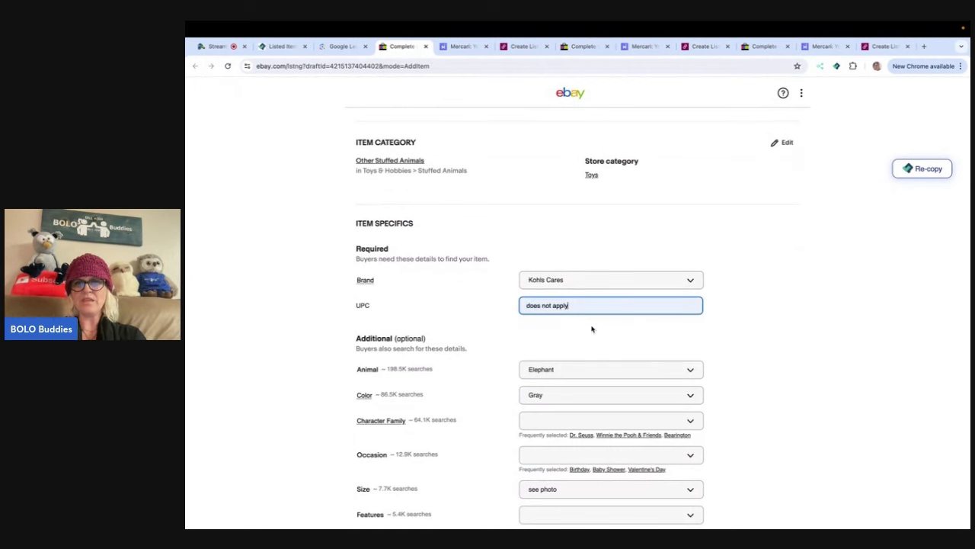
- Review the plush set draft's item specifics, condition, description and title on eBay
scroll(751, 328, down, 2)
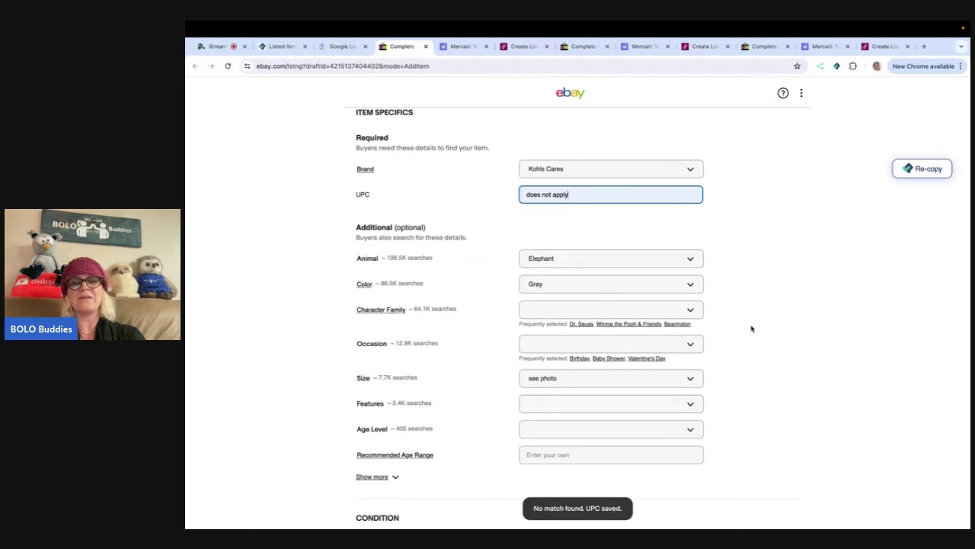
scroll(751, 328, down, 1)
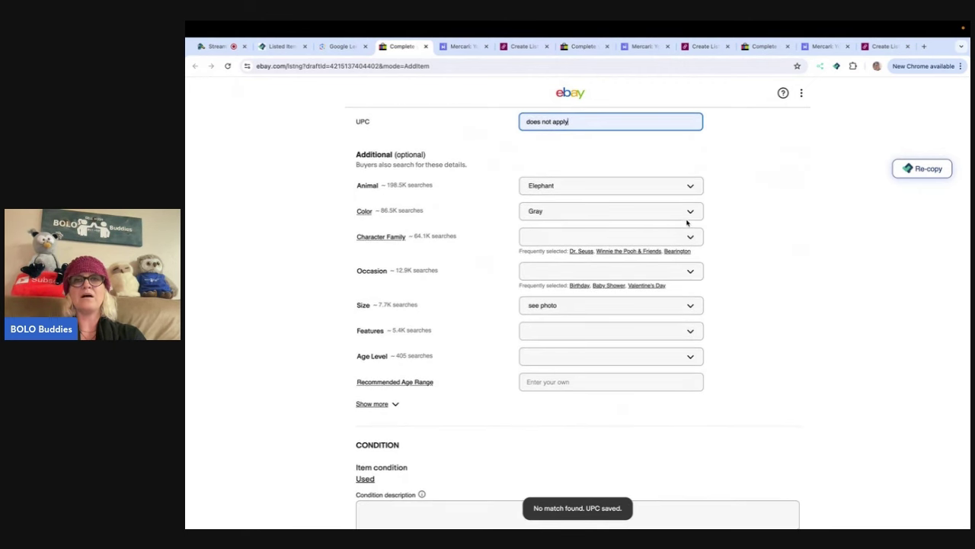
scroll(715, 276, down, 5)
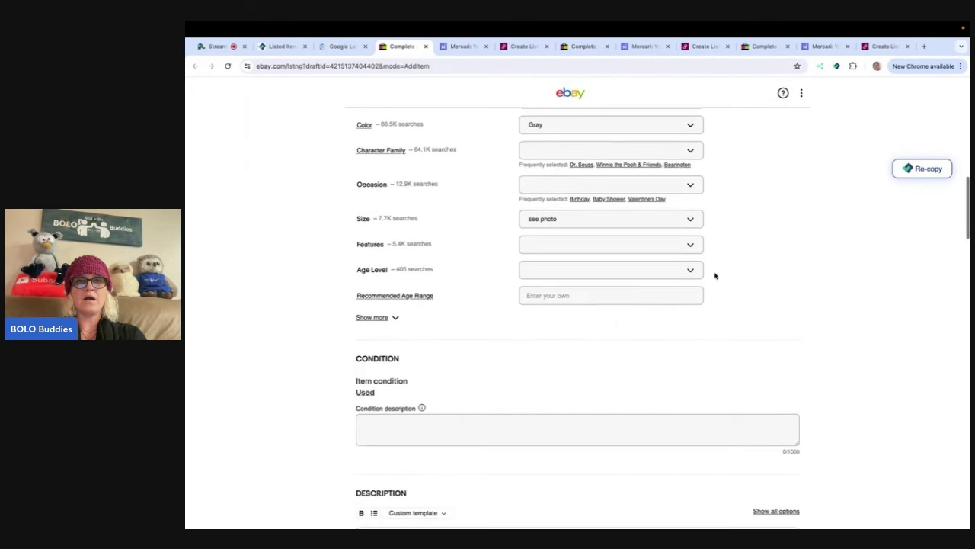
scroll(715, 276, down, 1)
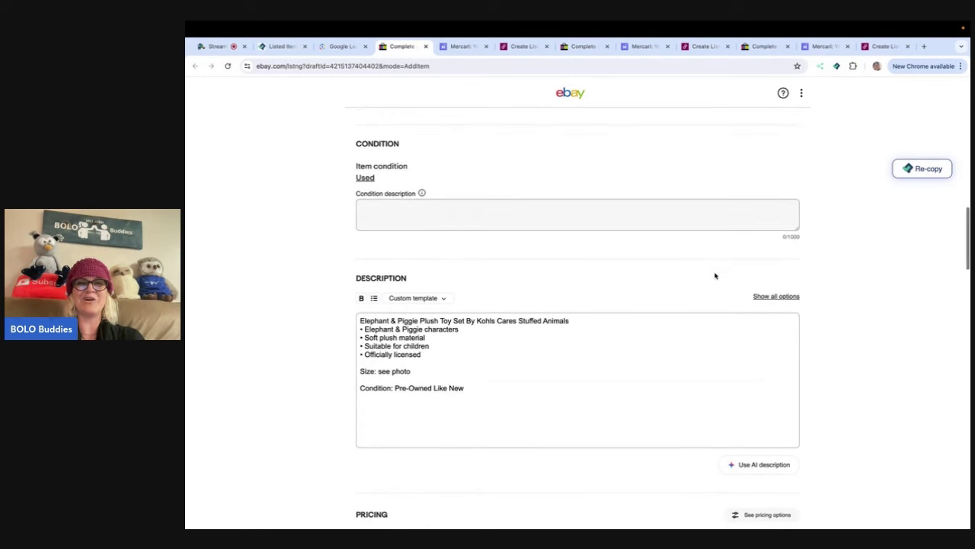
scroll(715, 275, down, 1)
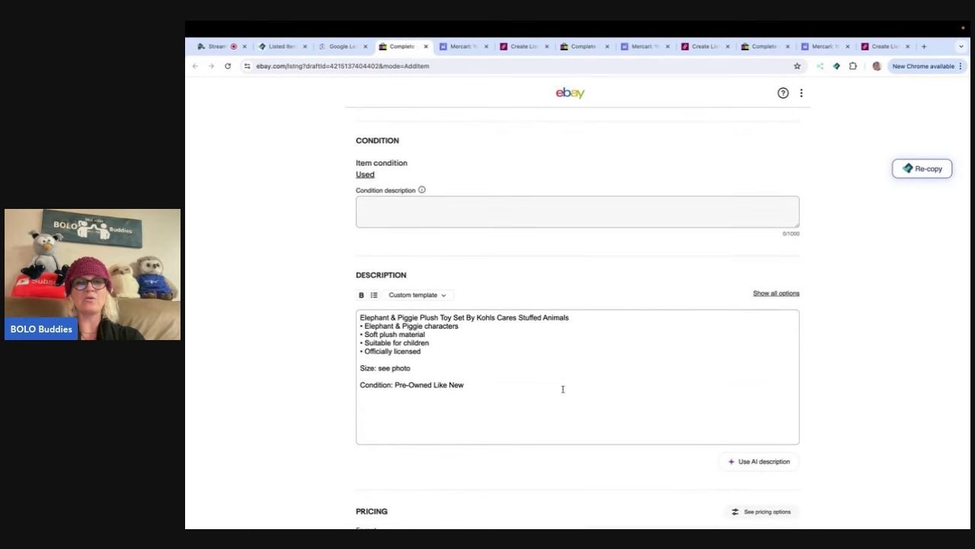
scroll(596, 339, up, 10)
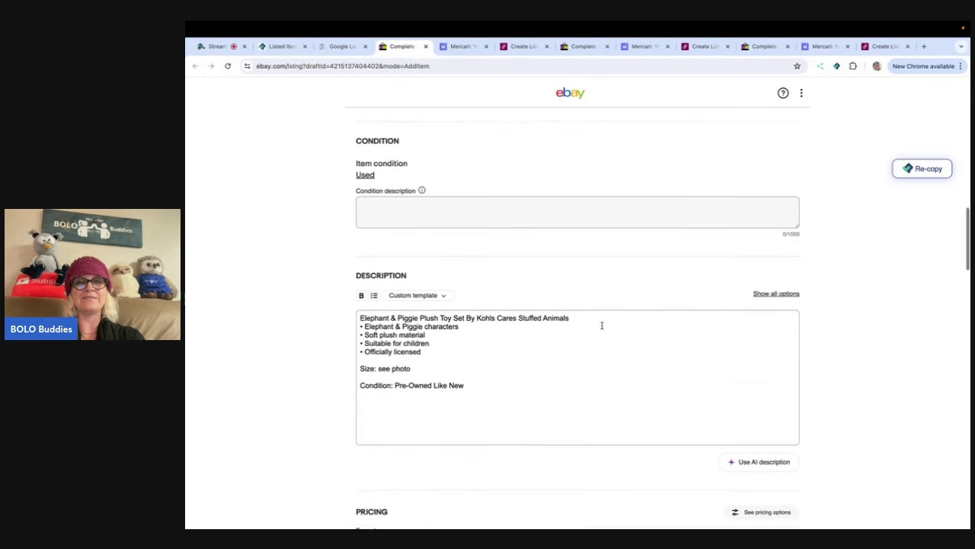
scroll(602, 329, down, 15)
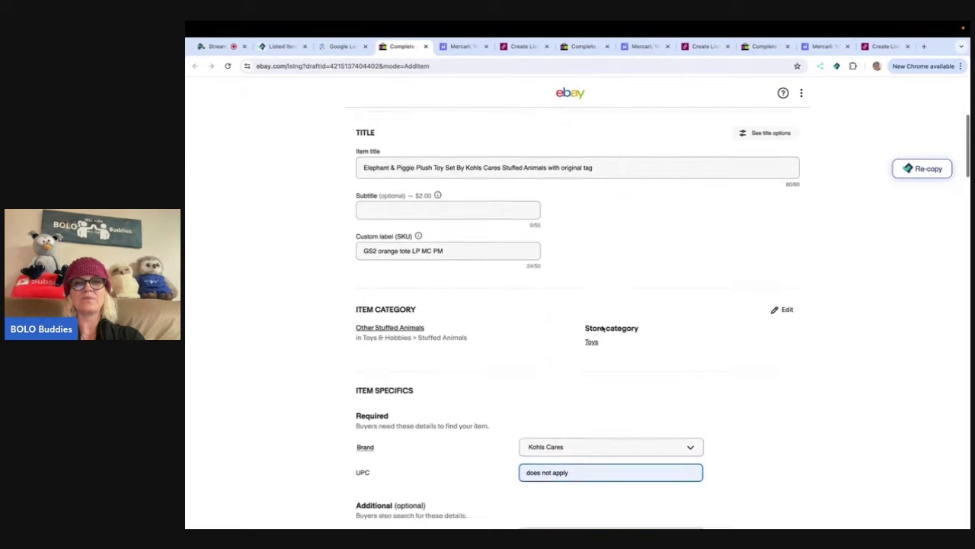
- Enable Promoted Listings Standard for the eBay plush set with a 2.1% ad rate
scroll(602, 329, down, 1)
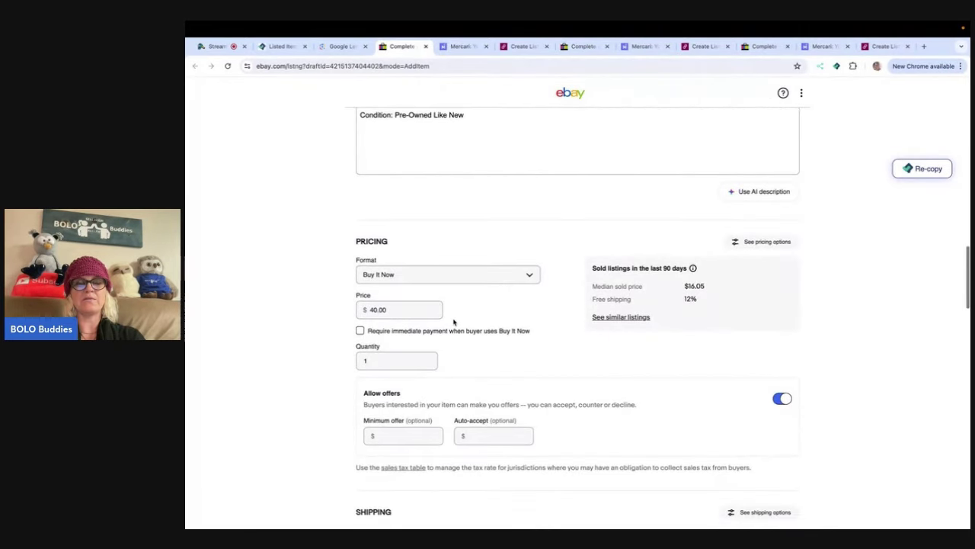
scroll(454, 322, down, 2)
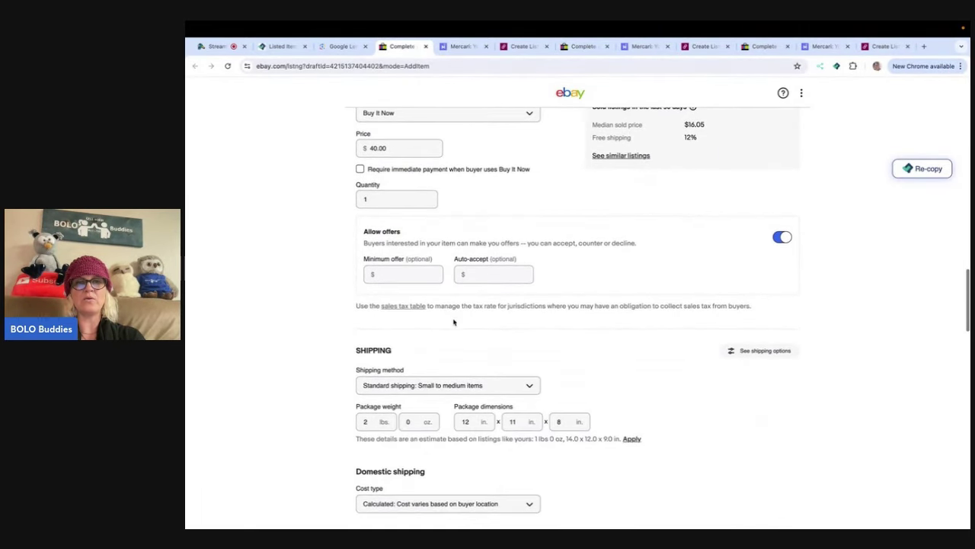
scroll(439, 427, down, 2)
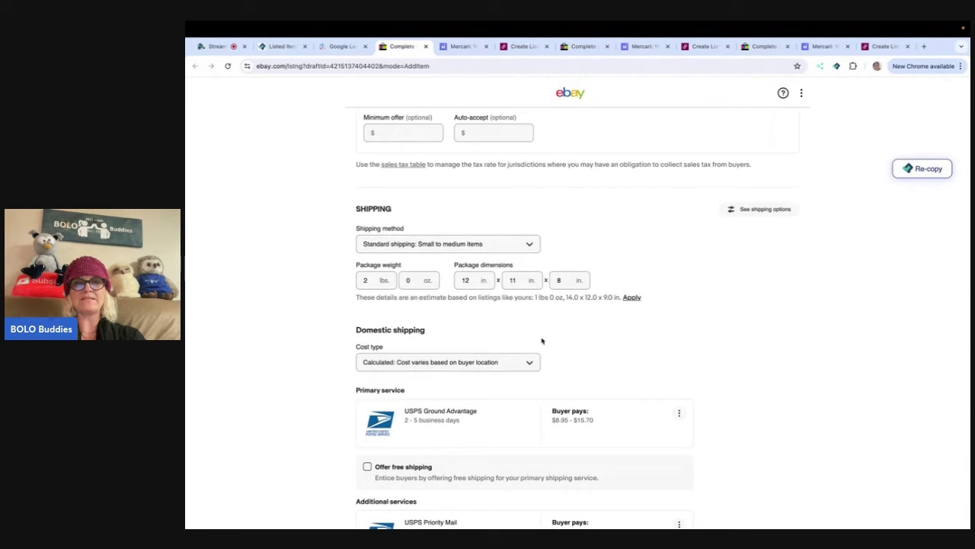
scroll(537, 342, down, 2)
scroll(537, 342, down, 2)
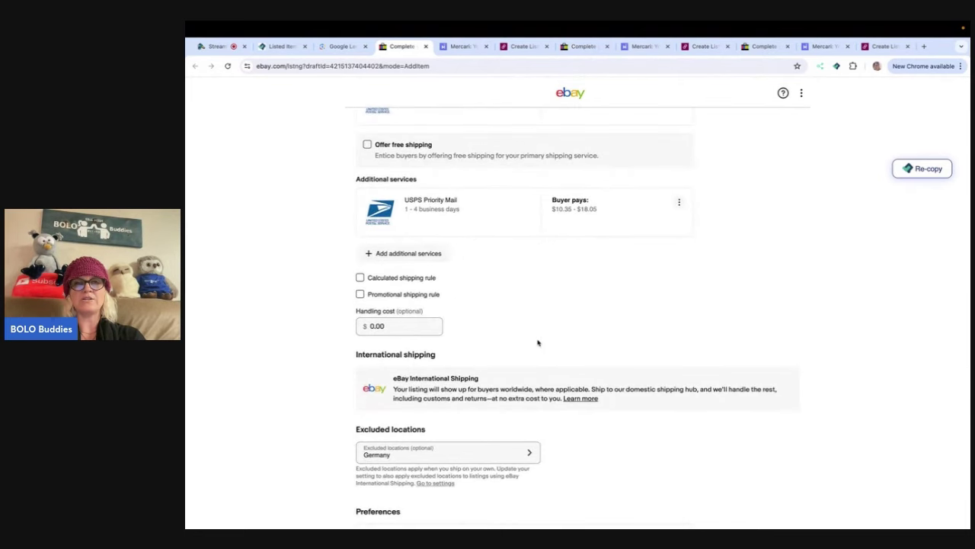
scroll(537, 342, down, 4)
scroll(561, 407, down, 2)
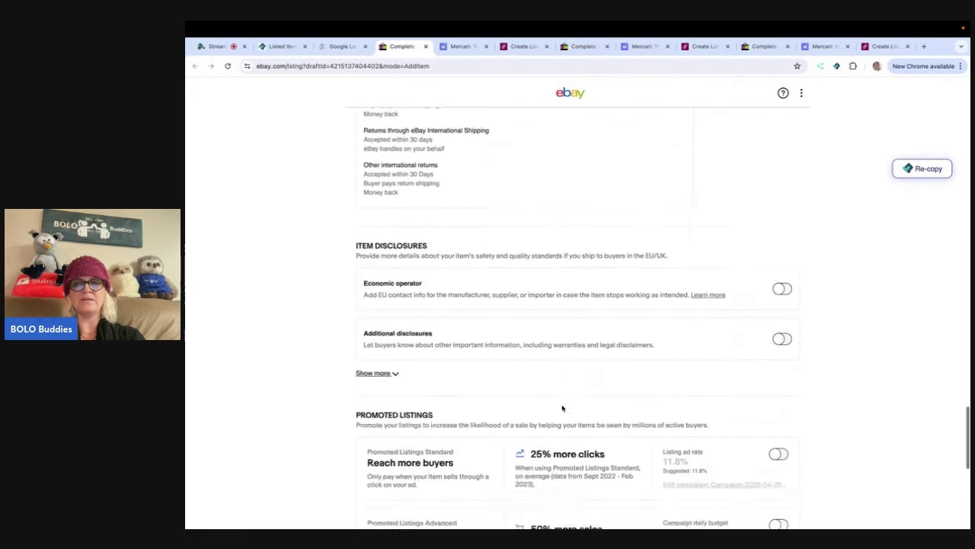
scroll(561, 407, down, 2)
click(778, 313)
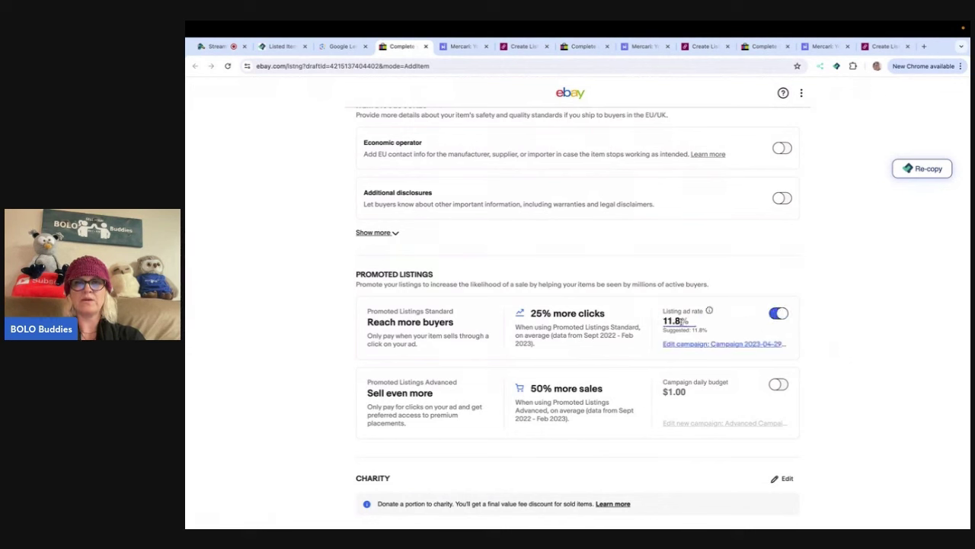
drag(682, 320, 642, 314)
click(680, 331)
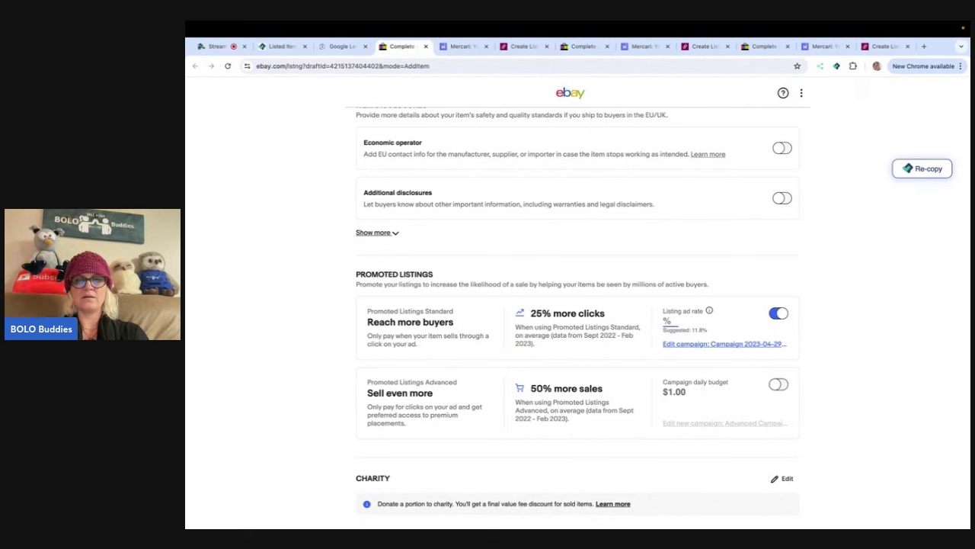
text(2.1)
- Publish the Elephant & Piggie plush set on eBay and close the resulting item page
scroll(834, 279, down, 2)
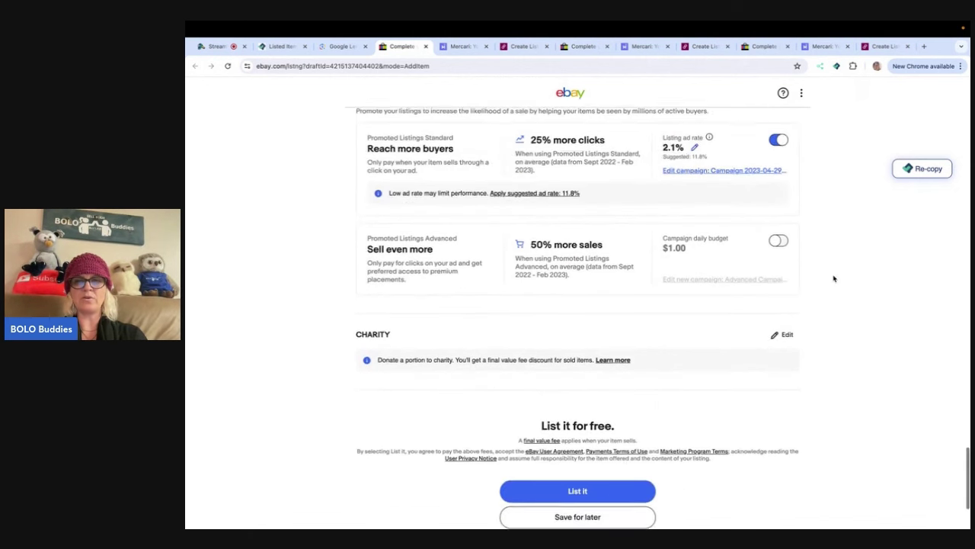
scroll(835, 278, down, 1)
click(588, 452)
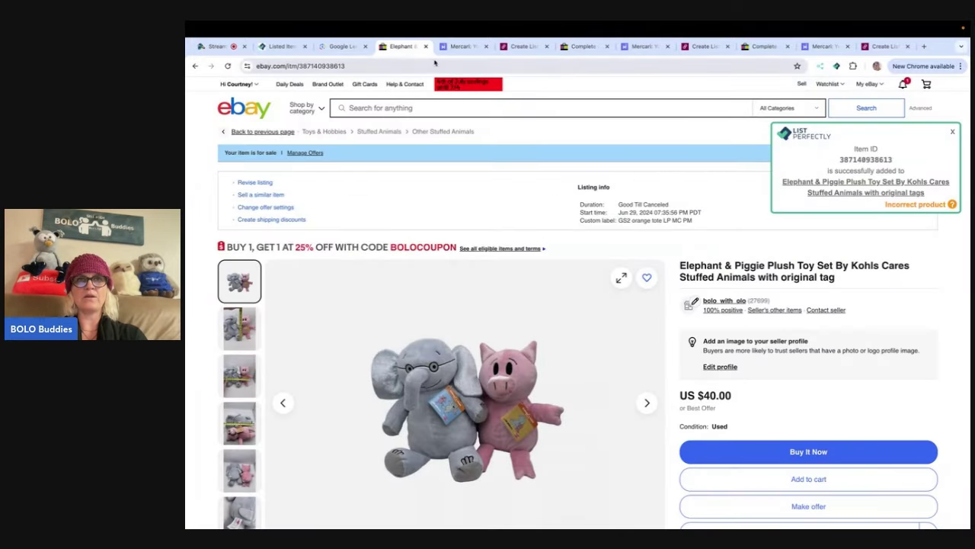
click(425, 46)
- Dismiss the hashtag suggestions in the plush set's Mercari draft and change its brand to Kohl's Cares
scroll(467, 183, up, 15)
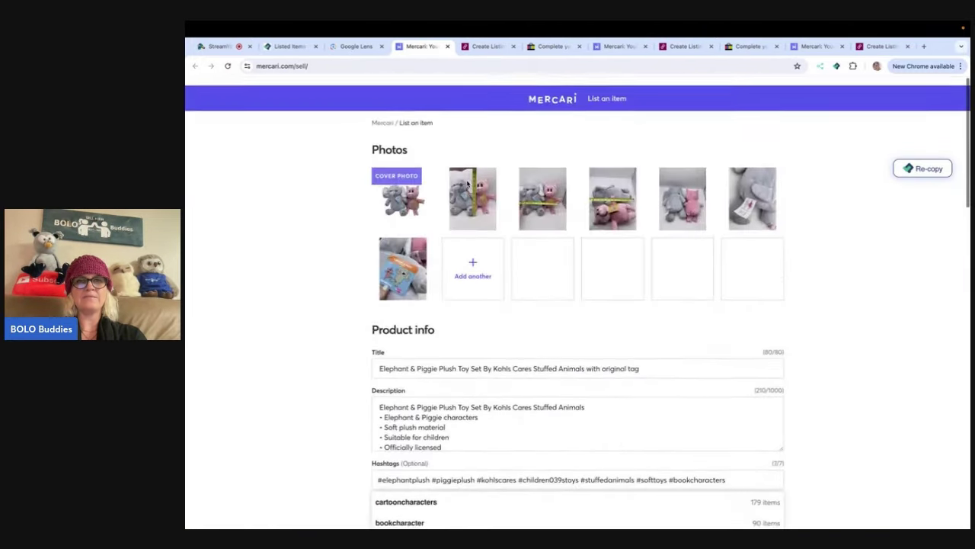
scroll(477, 362, down, 3)
scroll(475, 365, down, 1)
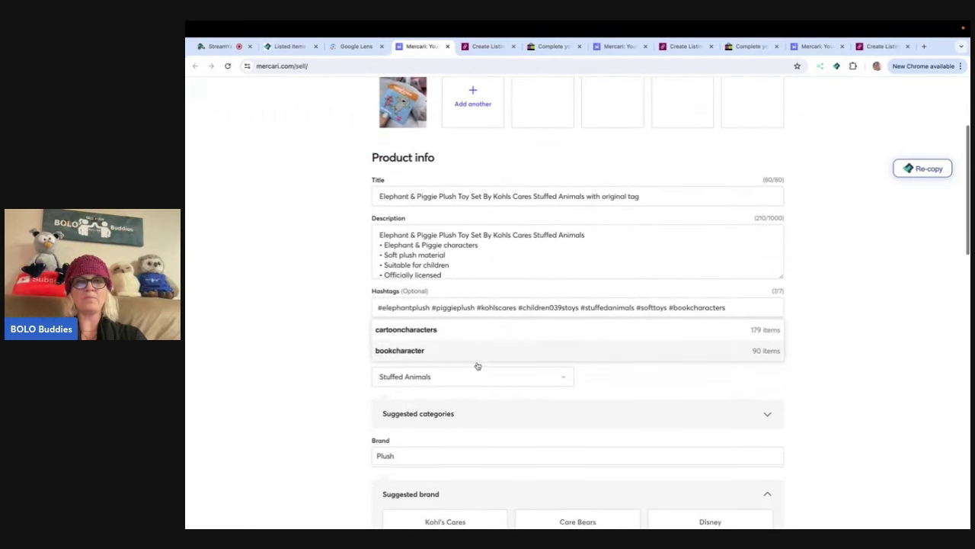
click(295, 350)
scroll(538, 316, down, 1)
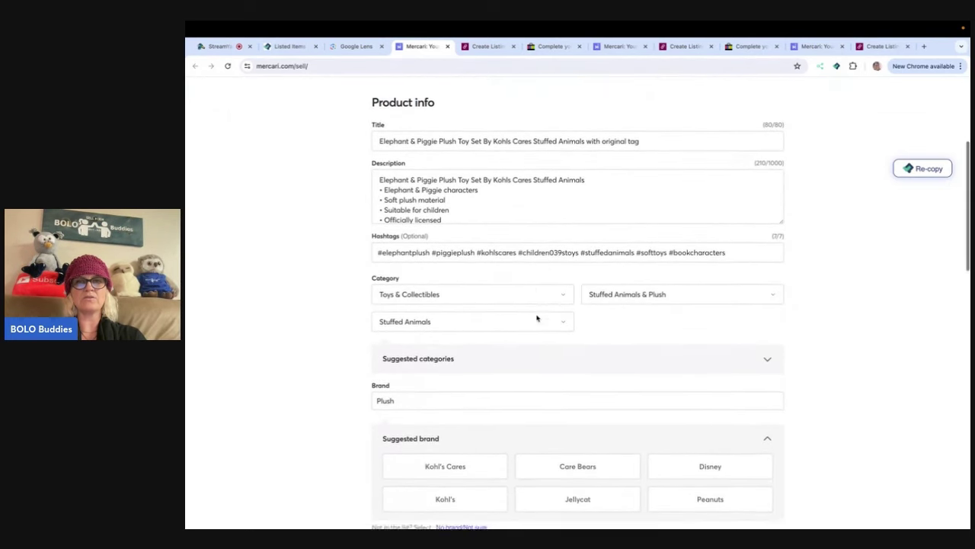
scroll(540, 340, down, 3)
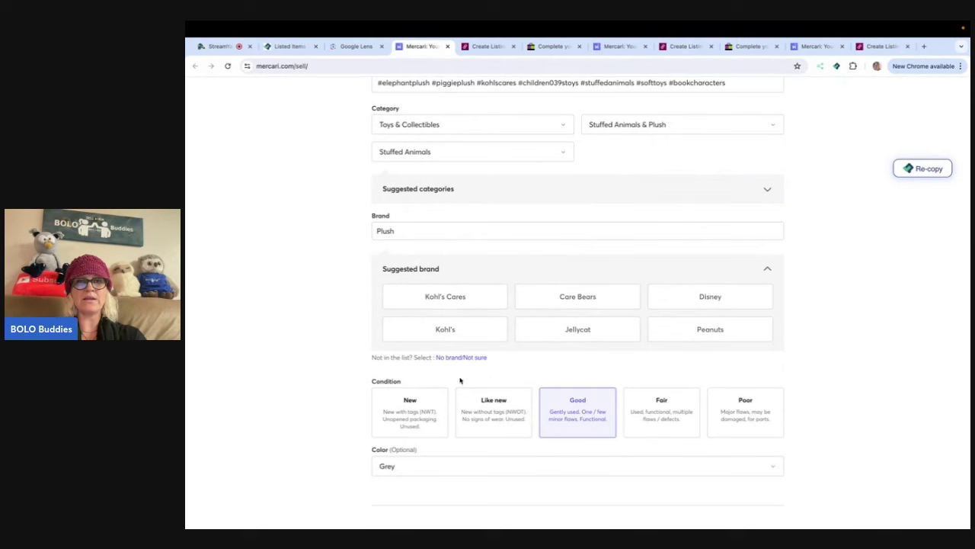
click(455, 296)
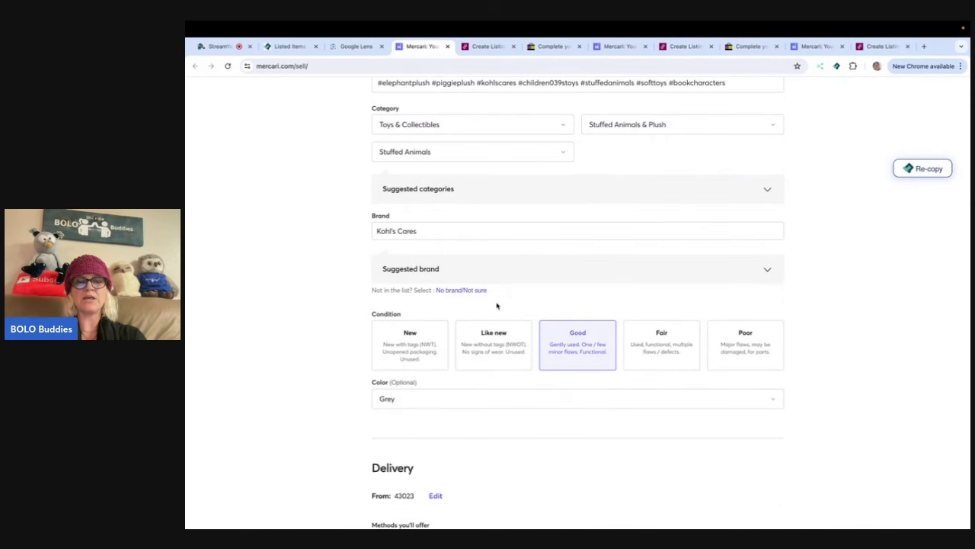
- Set the Mercari plush set's condition to Like new and clear its color selection
click(484, 356)
scroll(483, 355, down, 3)
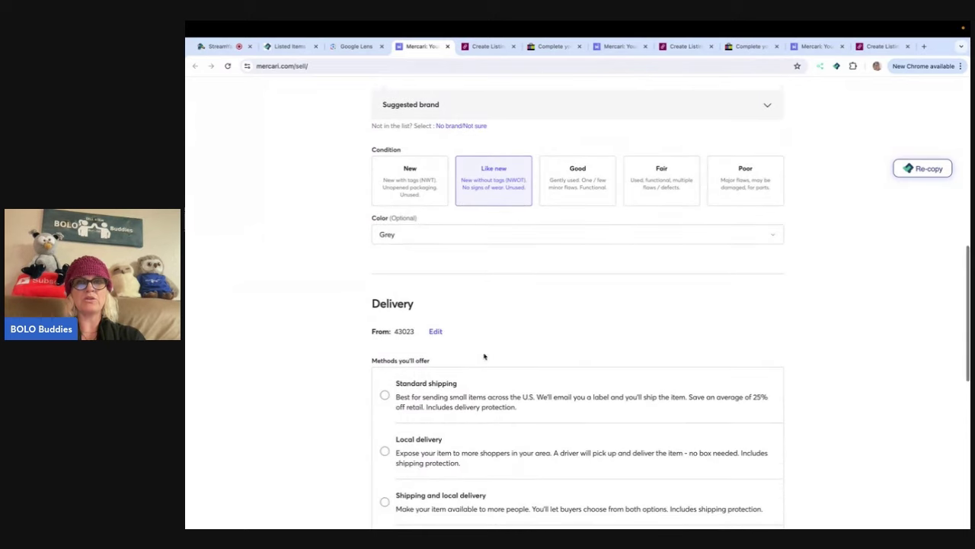
click(412, 236)
click(403, 256)
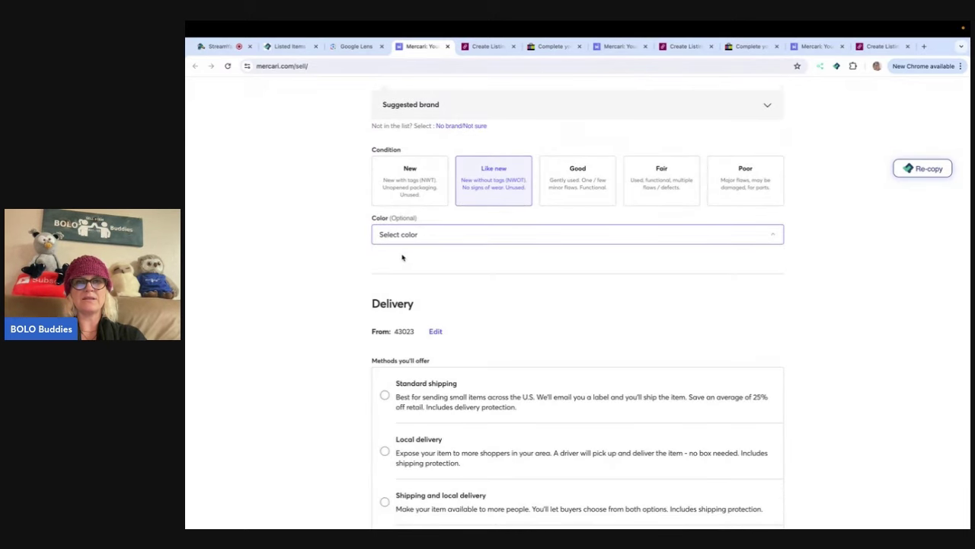
- Publish the plush set on Mercari with Ship on your own delivery and close the confirmation page
scroll(402, 258, down, 8)
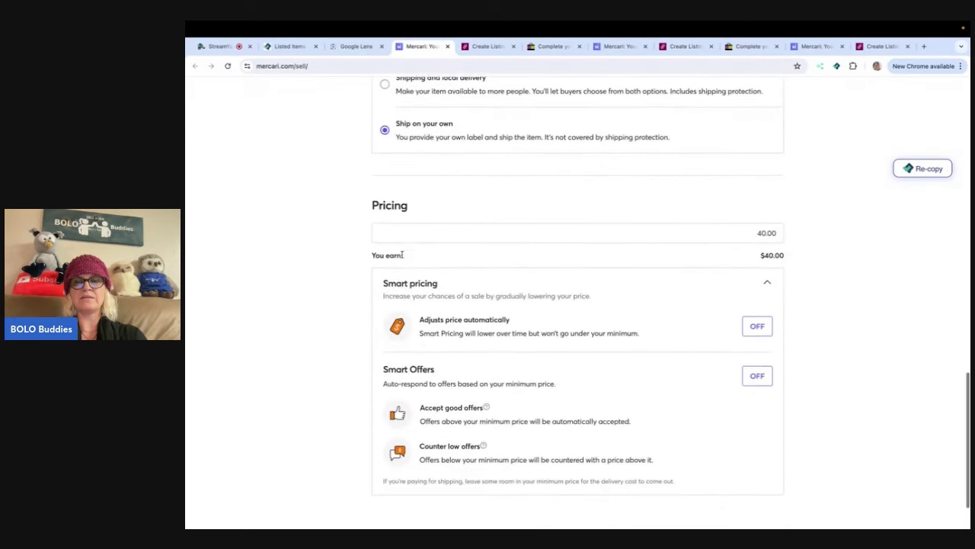
click(637, 486)
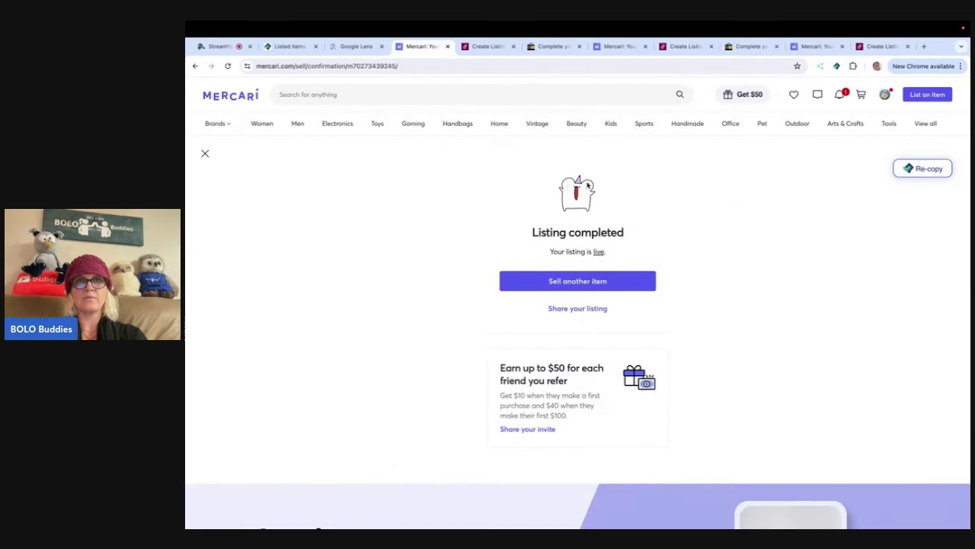
click(448, 47)
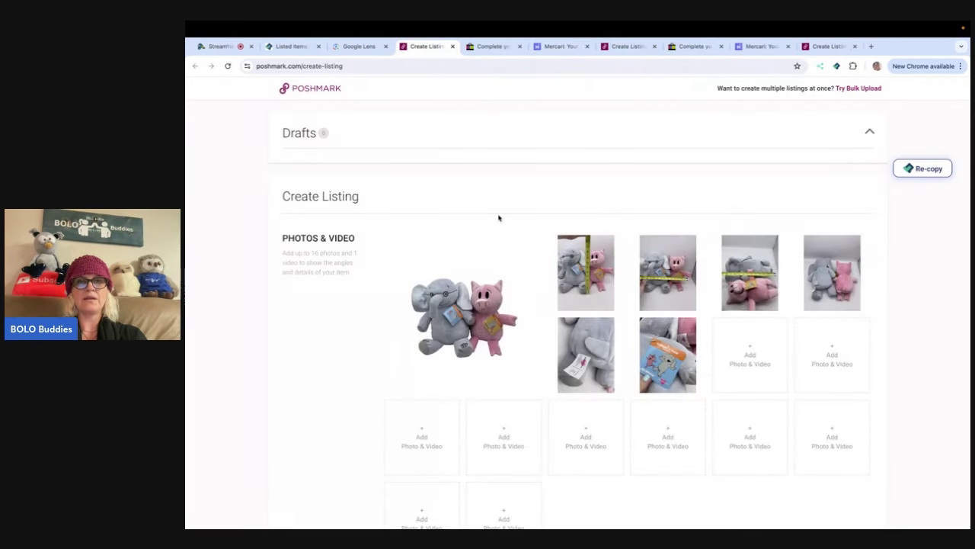
- Categorize the Poshmark plush set as Kids Toys, Stuffed Animals, and mark it as having tags attached
scroll(499, 218, down, 3)
scroll(499, 219, down, 3)
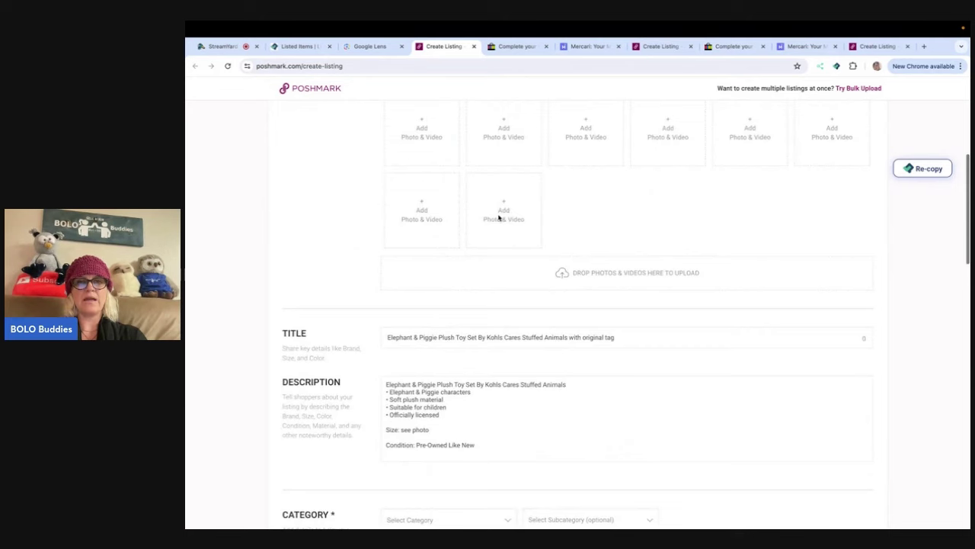
scroll(499, 218, down, 1)
scroll(498, 279, down, 3)
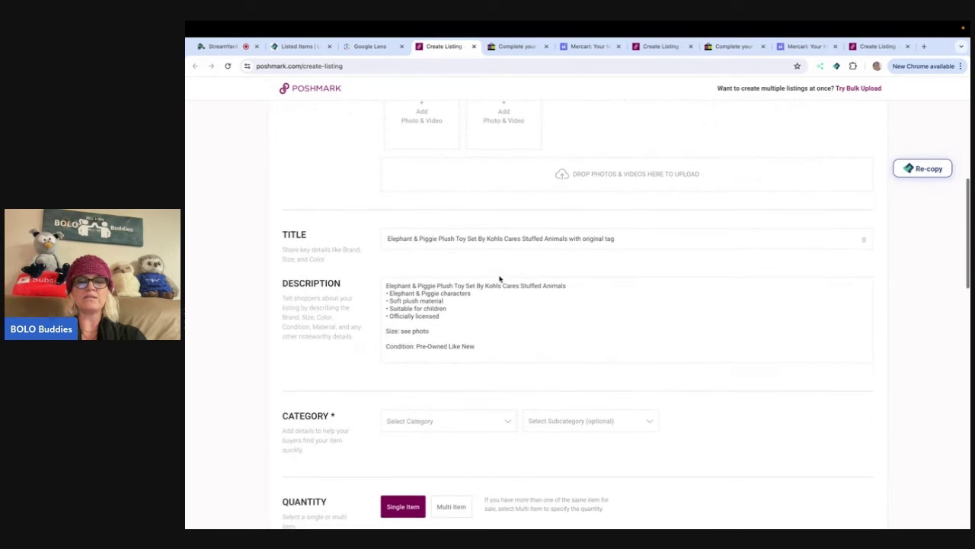
click(503, 365)
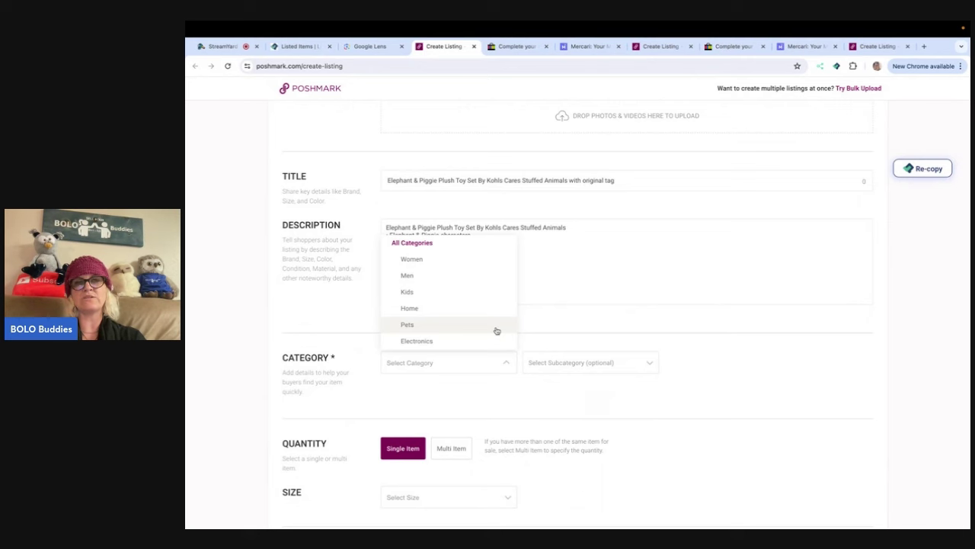
scroll(497, 331, down, 1)
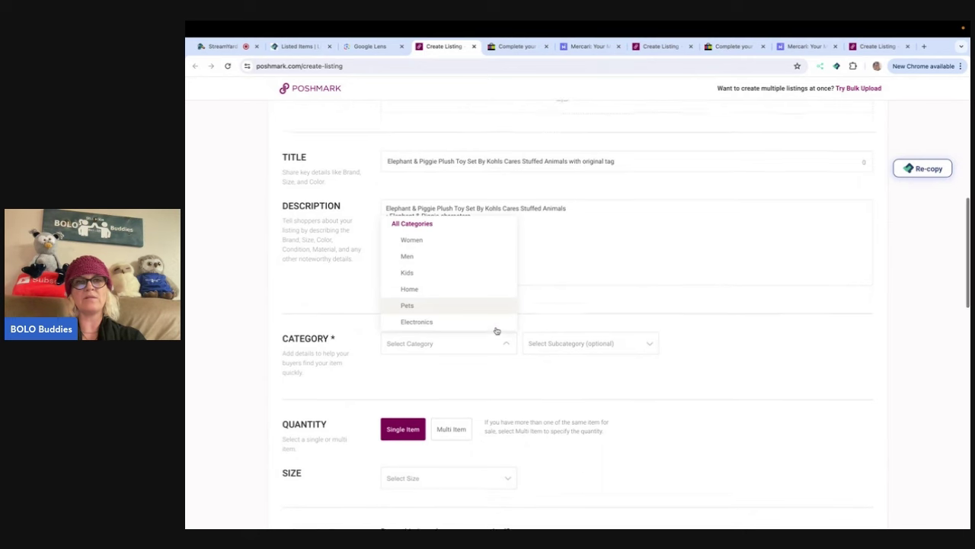
click(481, 279)
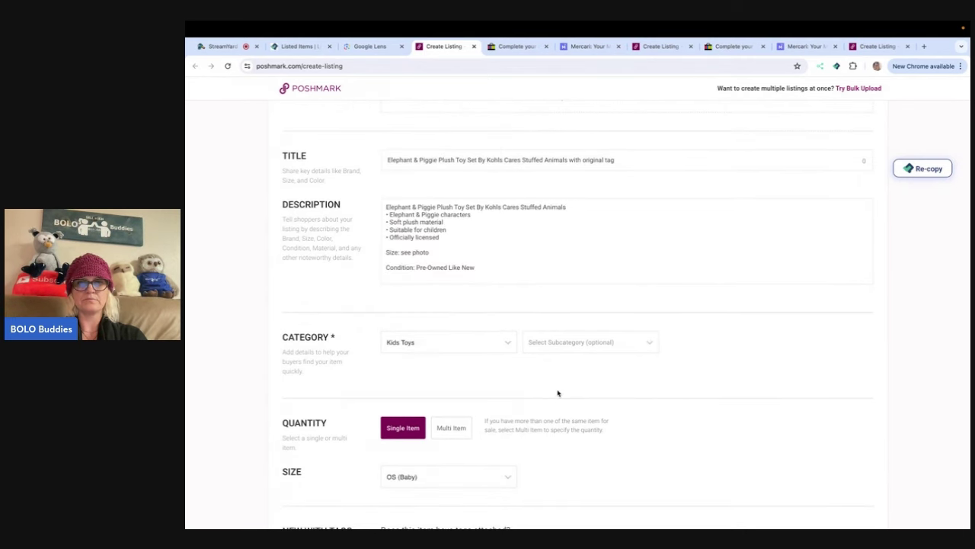
click(551, 352)
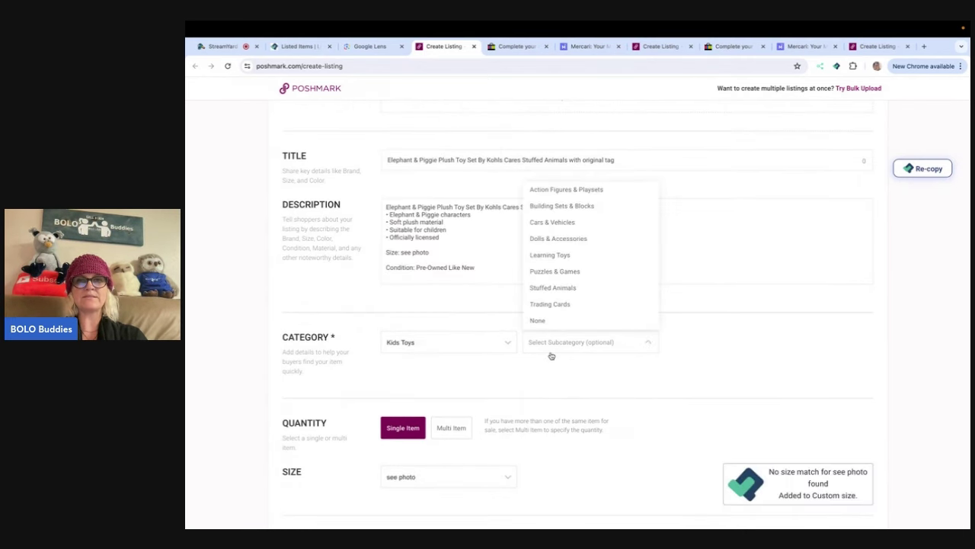
click(550, 287)
scroll(601, 335, down, 3)
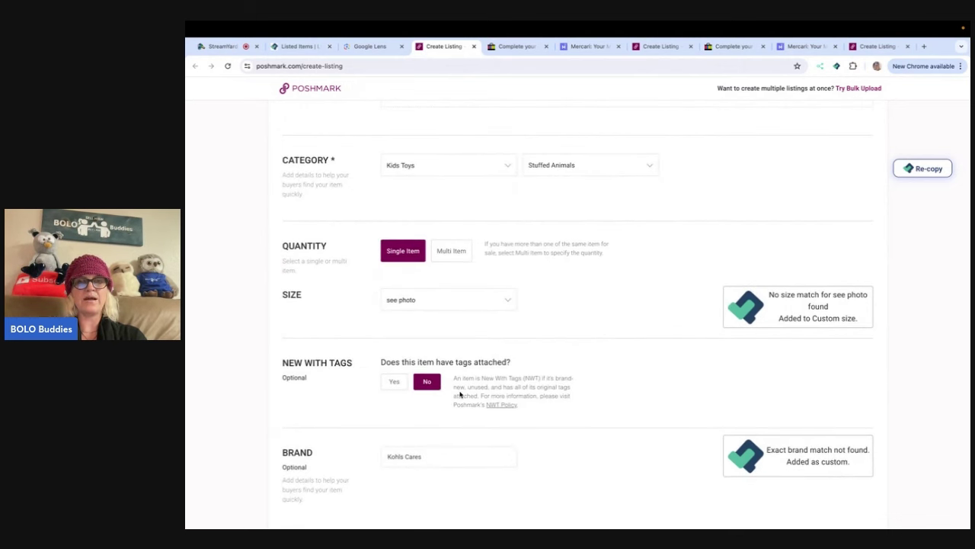
click(394, 381)
- Publish the plush set on Poshmark at the $40 listing price and close the resulting item page
scroll(392, 385, down, 4)
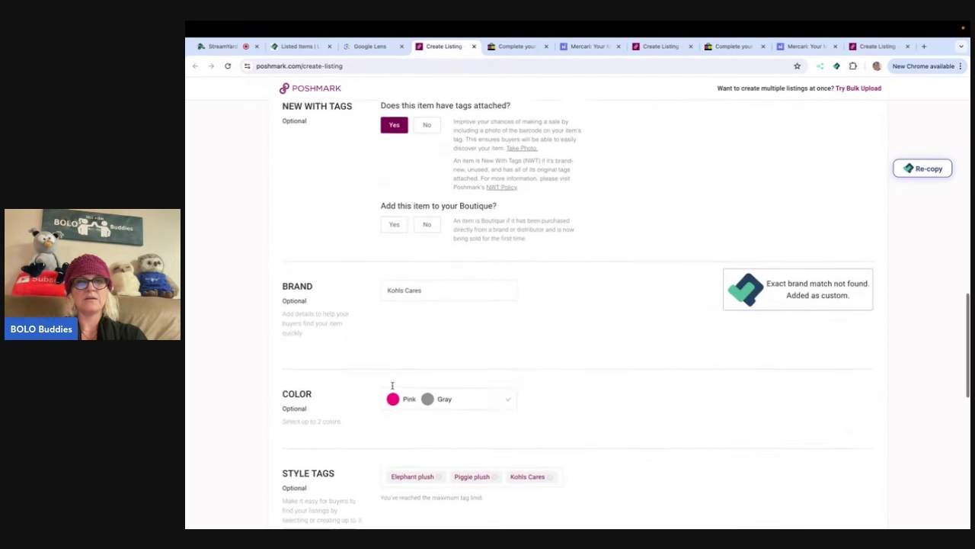
scroll(392, 386, down, 3)
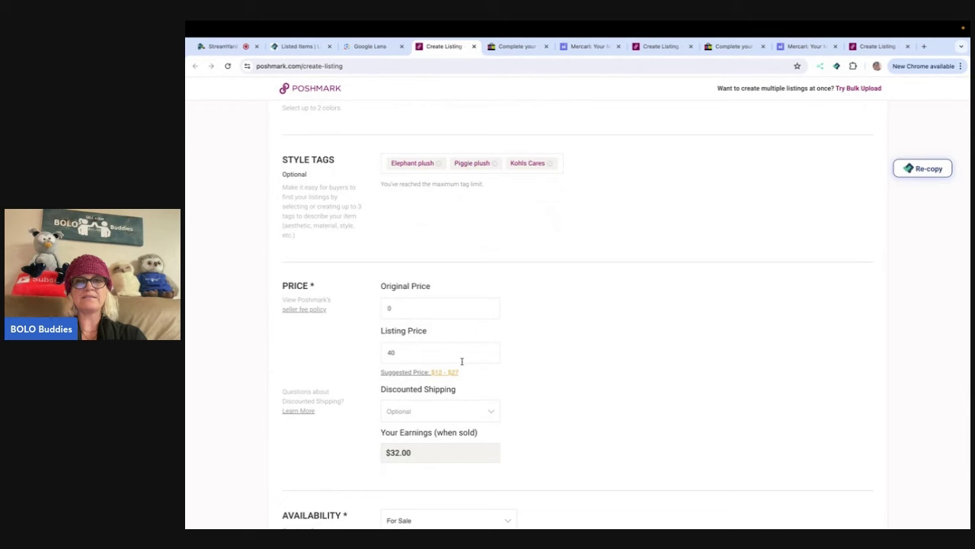
scroll(587, 350, down, 3)
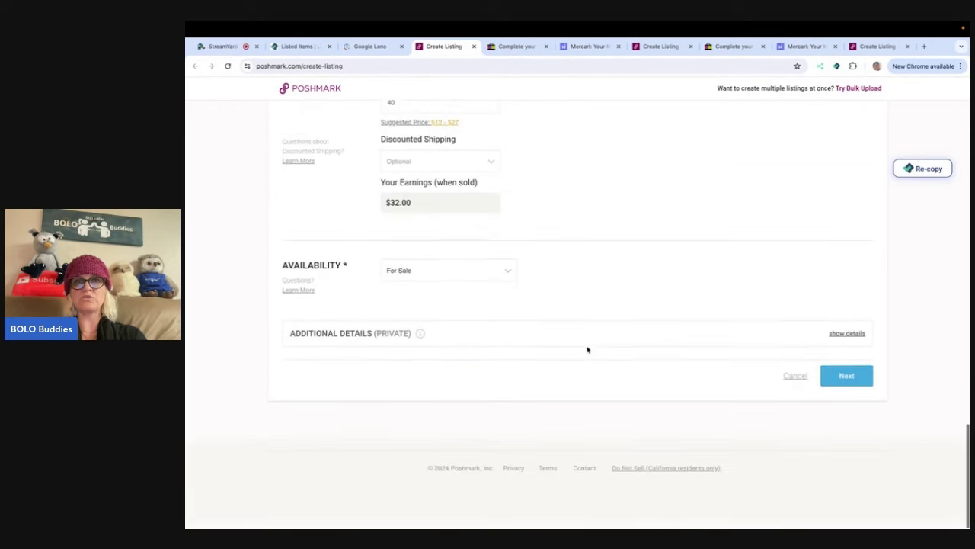
click(844, 384)
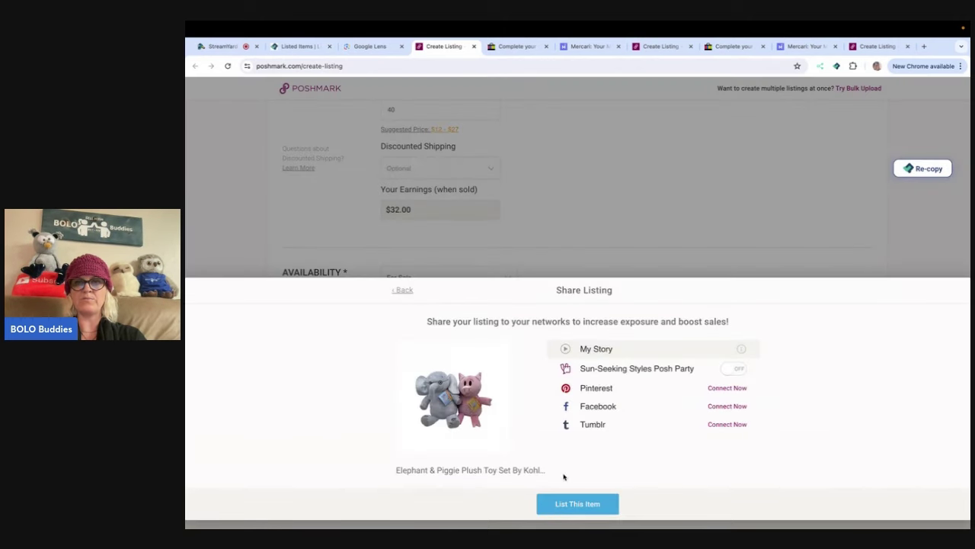
click(566, 503)
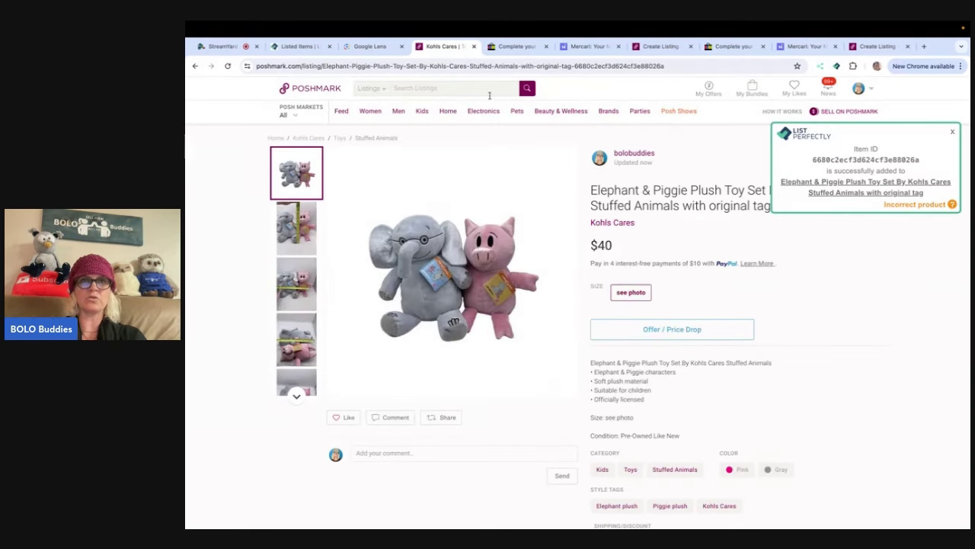
click(475, 48)
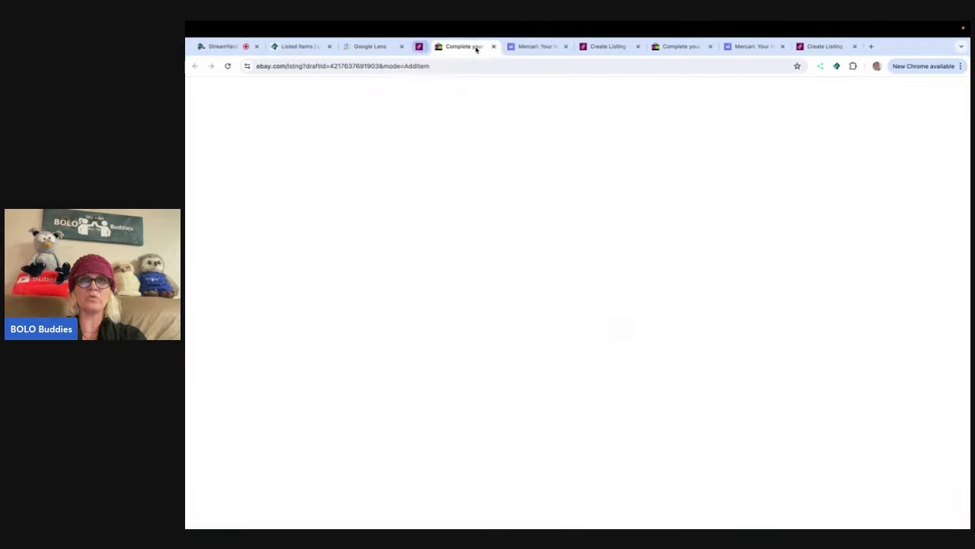
- Confirm Used as the item condition in the next eBay draft
scroll(491, 220, up, 7)
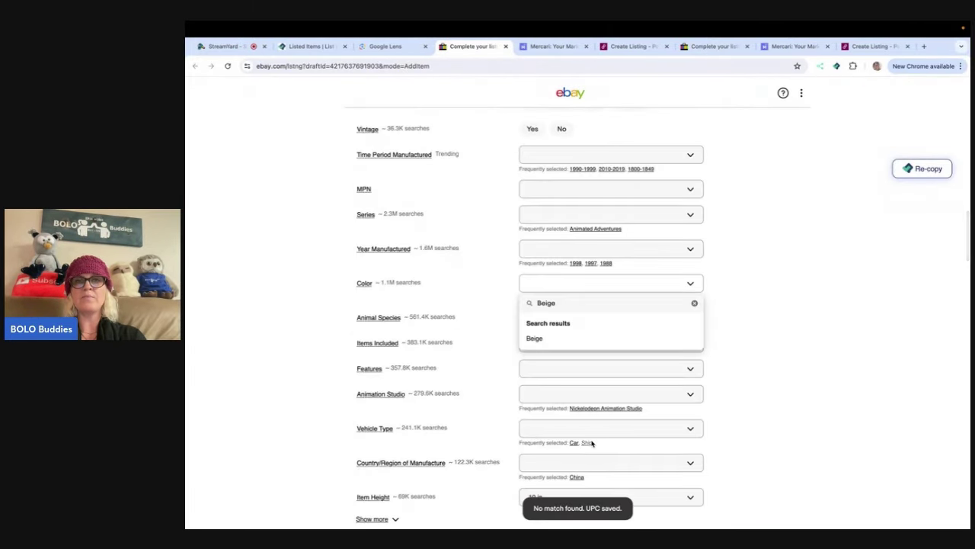
click(779, 309)
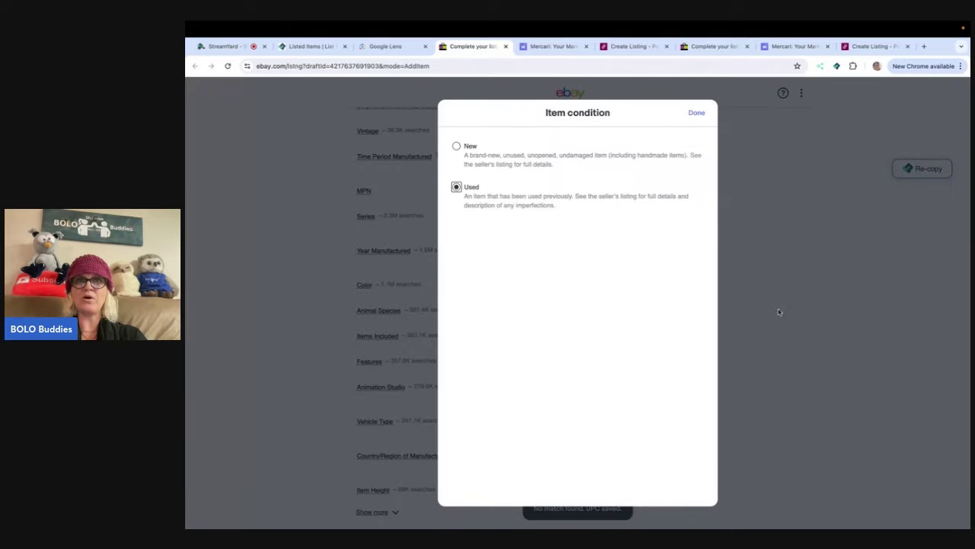
click(698, 116)
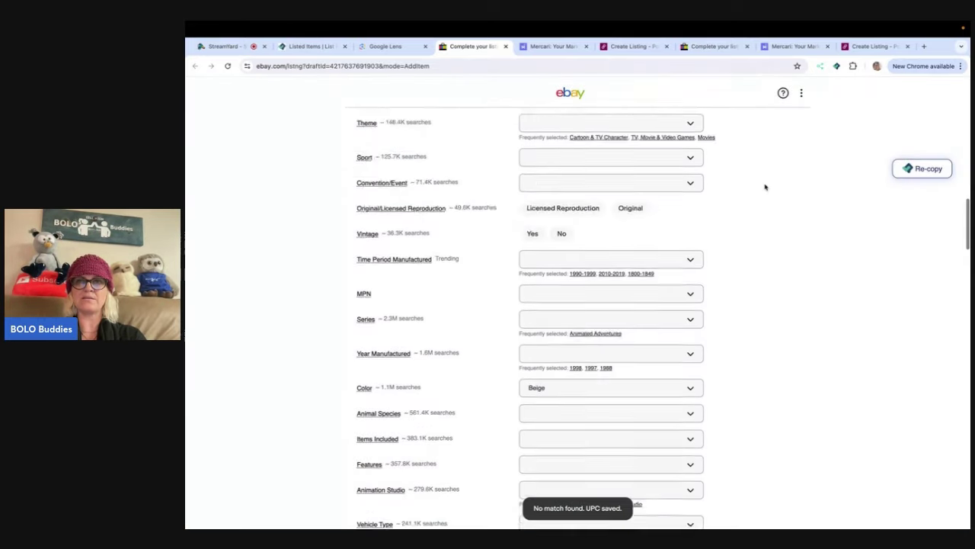
- Set the store category of the Rugrats Tommy Pickles plush draft to Toys
scroll(765, 187, up, 10)
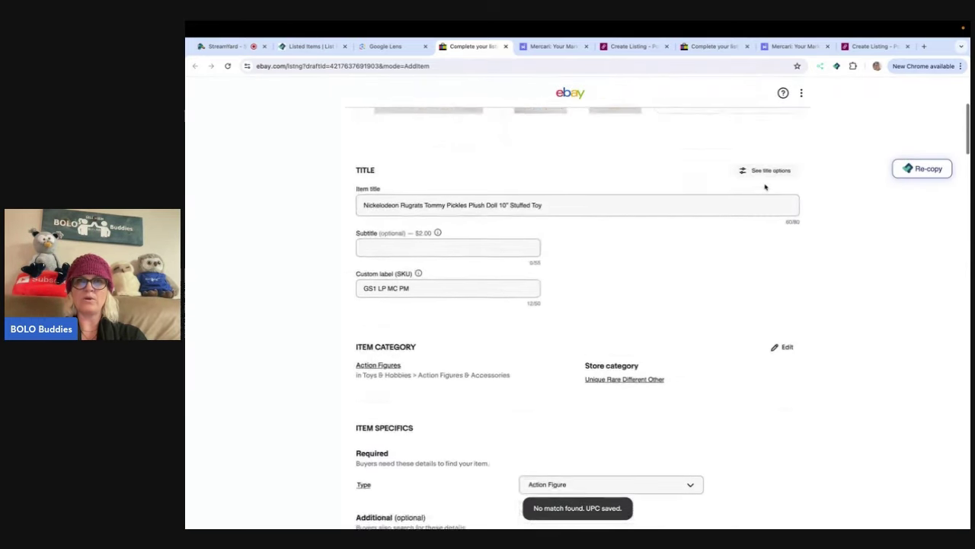
scroll(765, 187, up, 2)
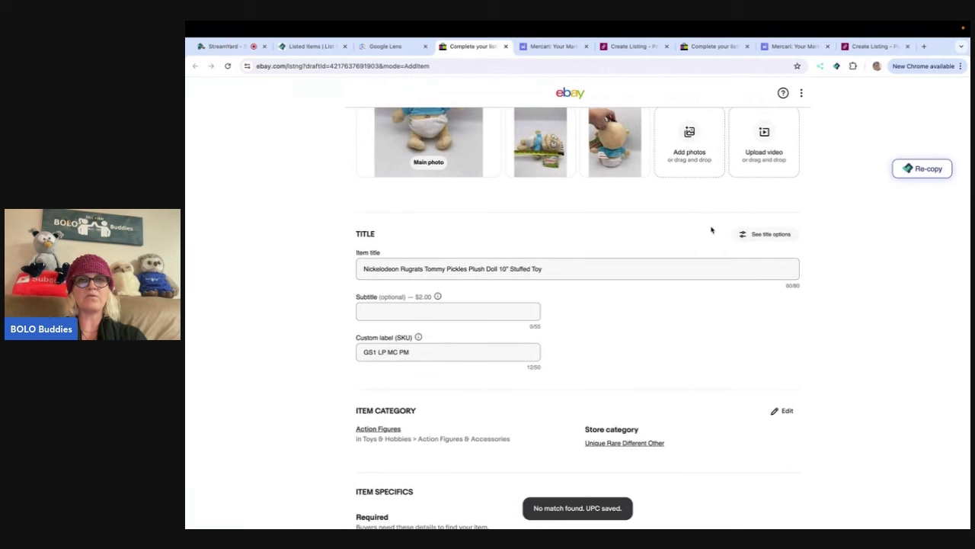
scroll(680, 323, down, 5)
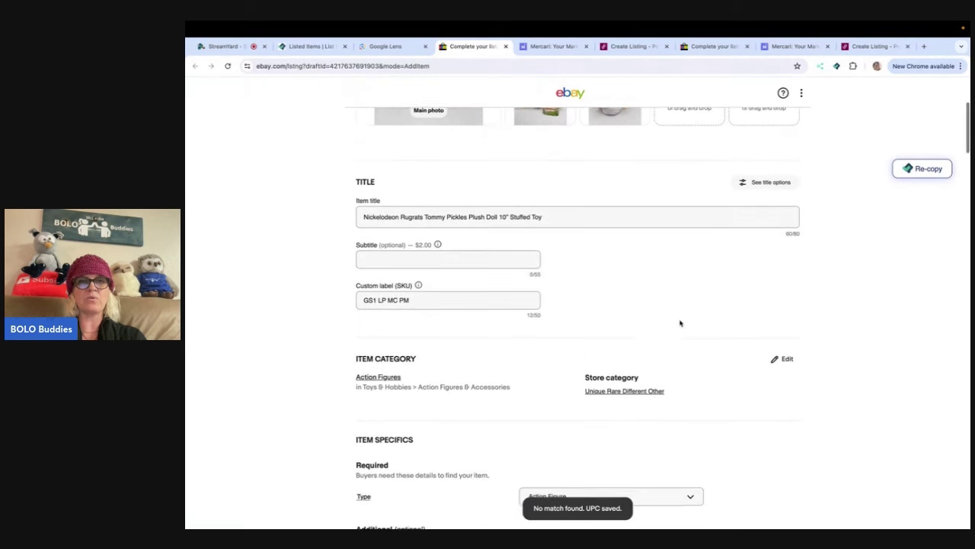
scroll(680, 323, down, 1)
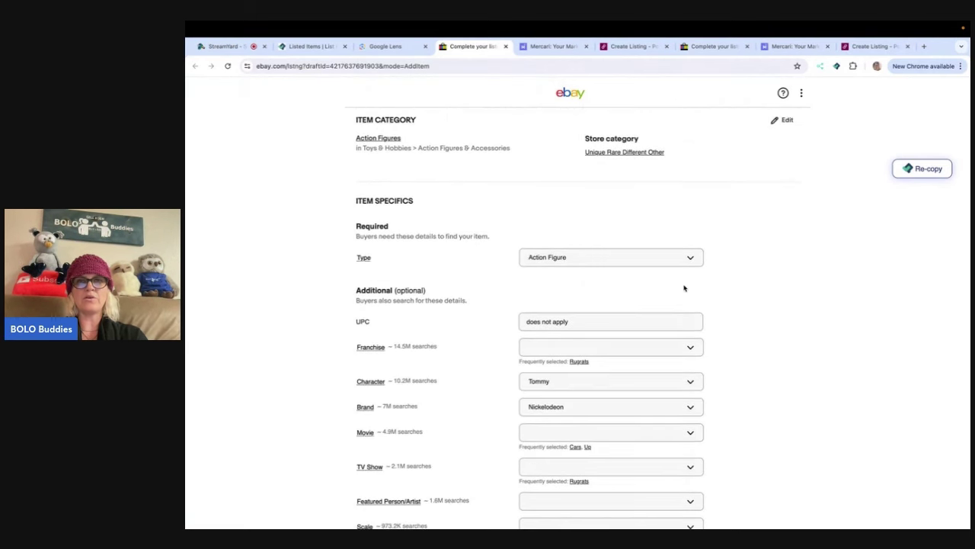
click(778, 120)
click(499, 298)
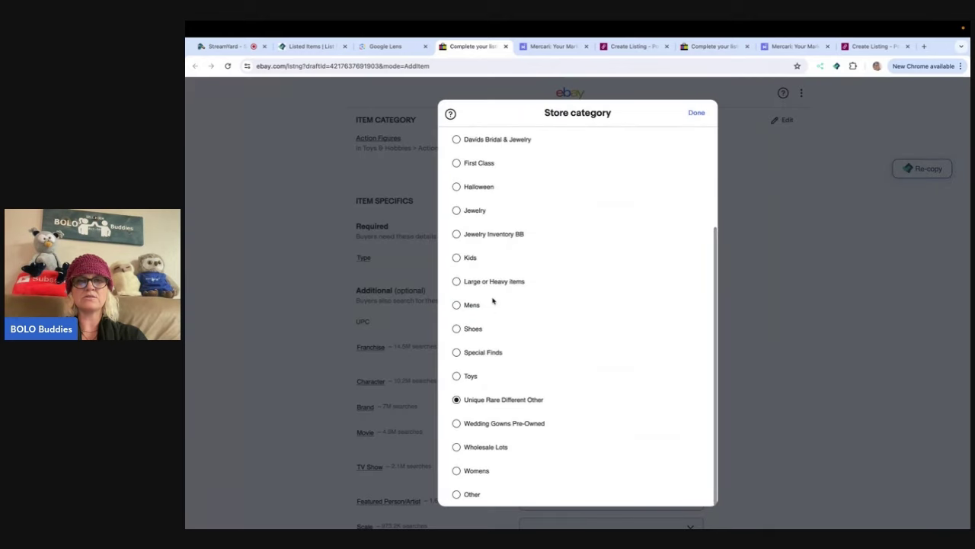
click(455, 375)
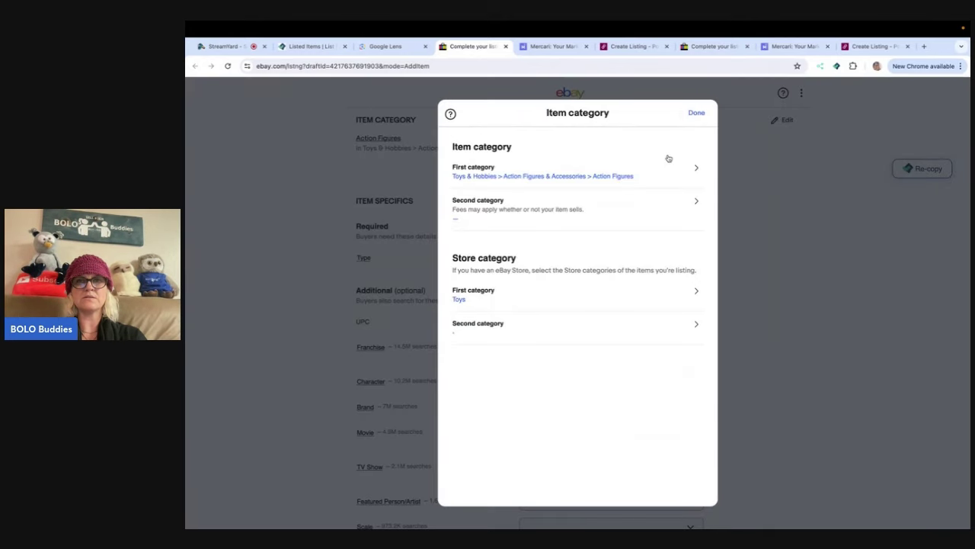
click(694, 114)
- Change the item category to Toys & Hobbies, Stuffed Animals, Other Stuffed Animals
click(666, 258)
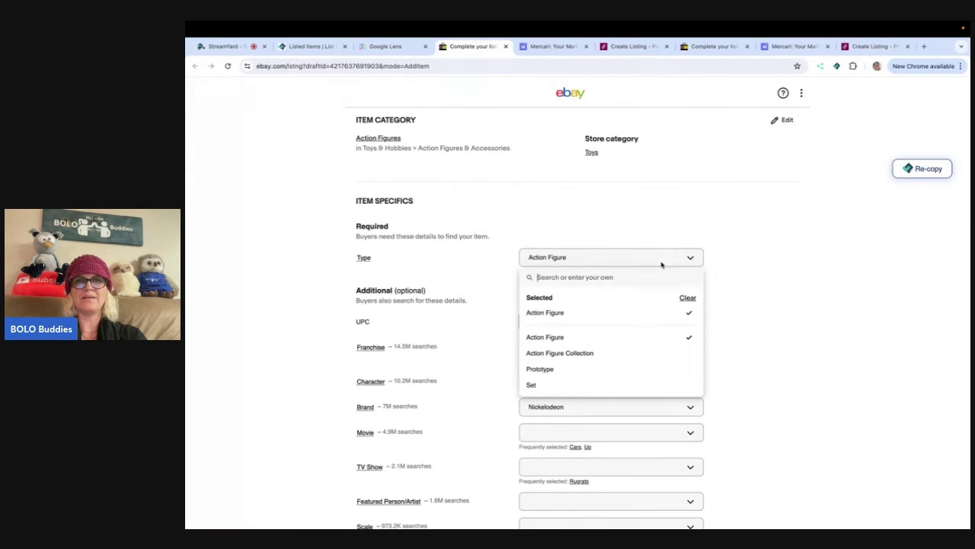
click(375, 138)
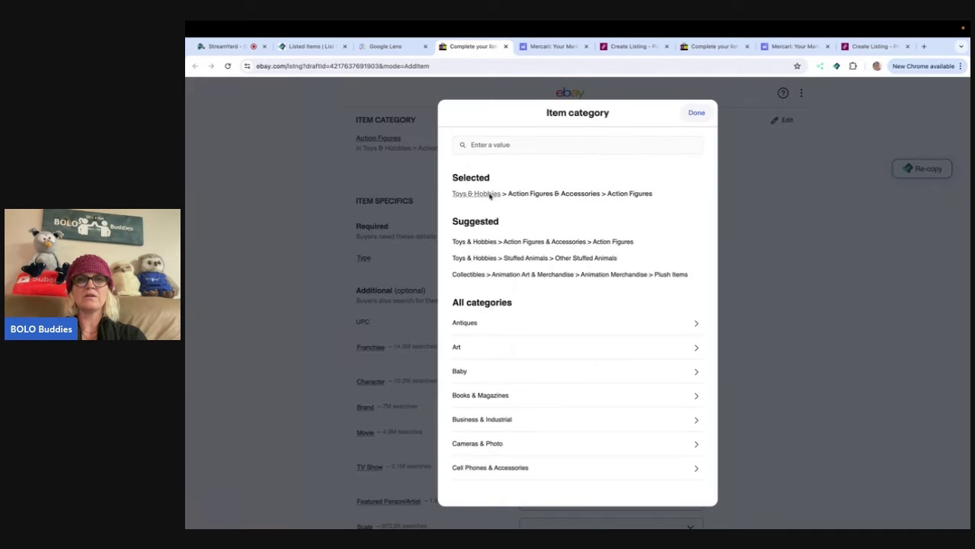
click(514, 258)
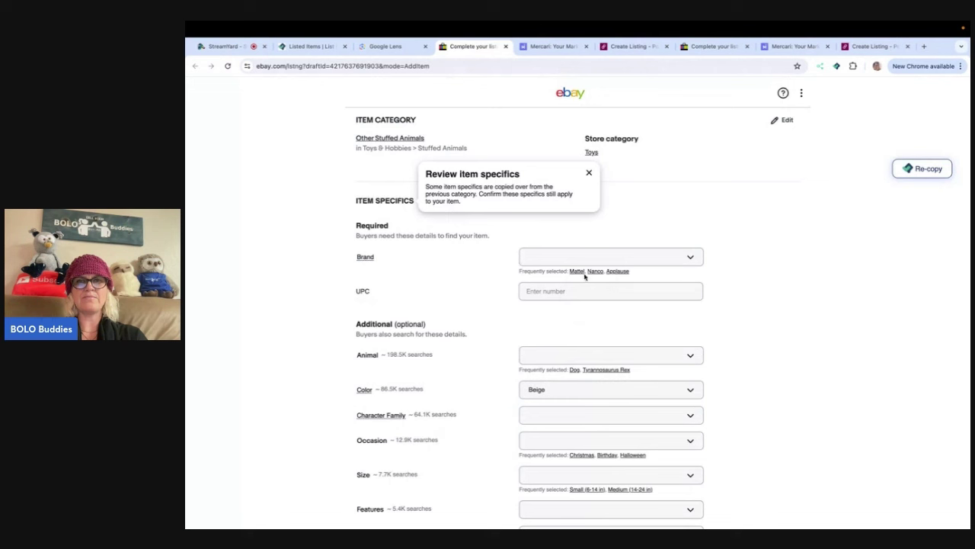
- Enter Nickelodeon as a custom brand in the required item specifics
click(566, 257)
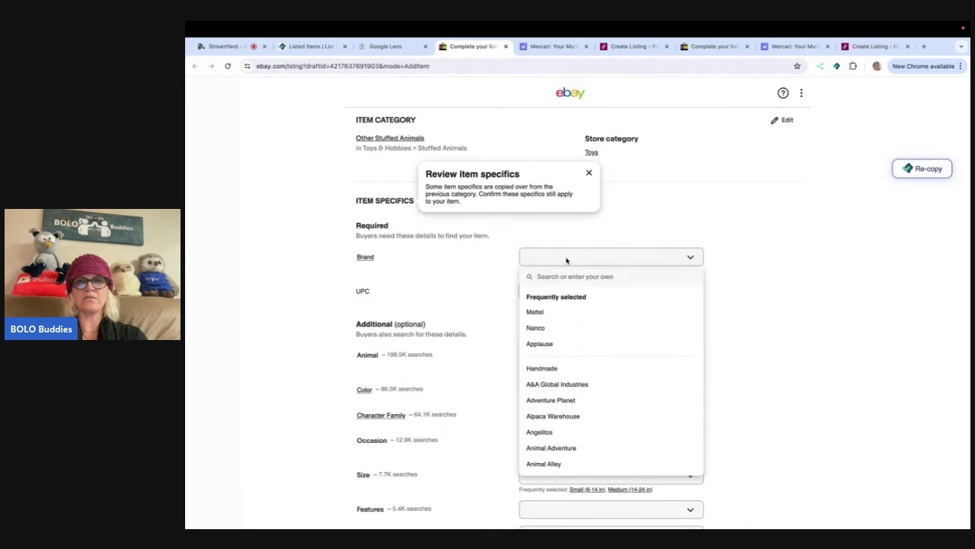
text(Nicl)
key(BackSpace)
text(kol)
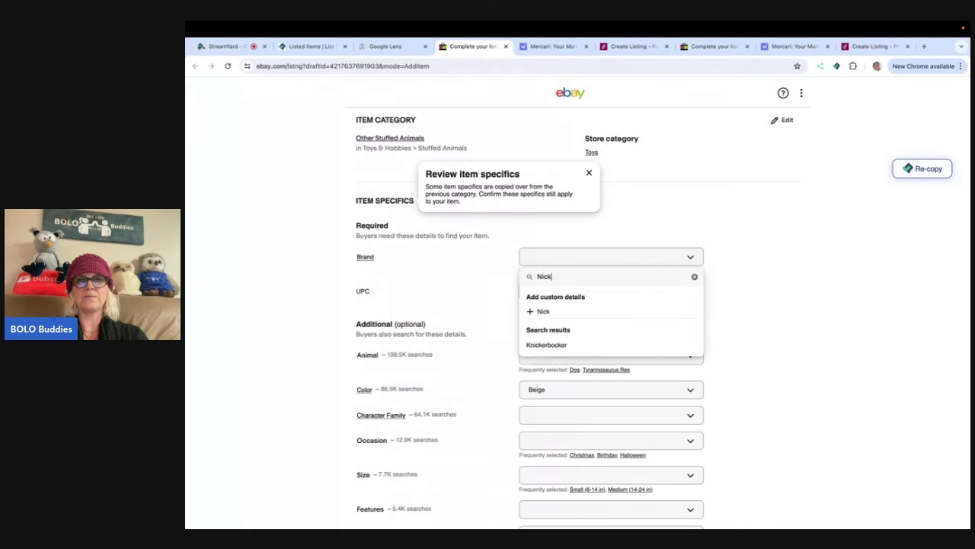
key(BackSpace)
key(BackSpace)
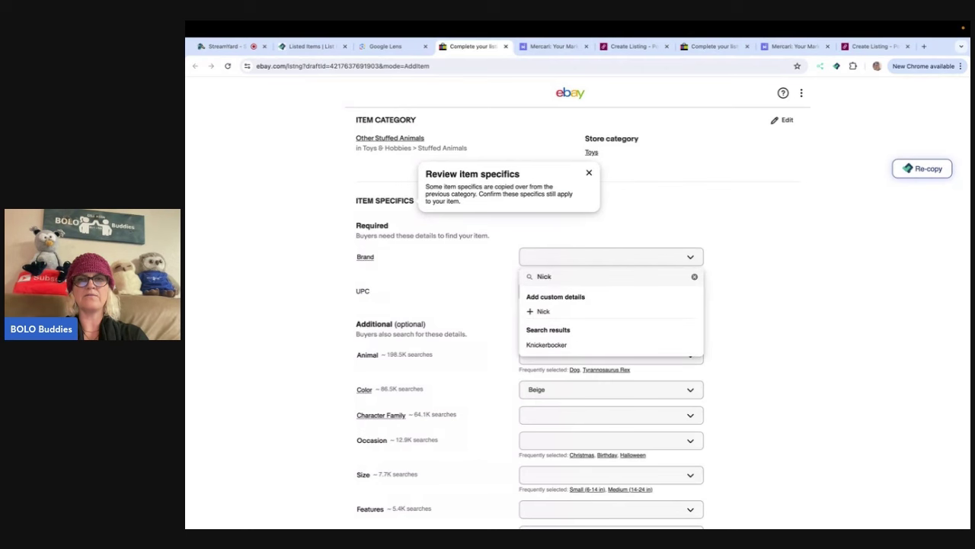
scroll(701, 175, up, 4)
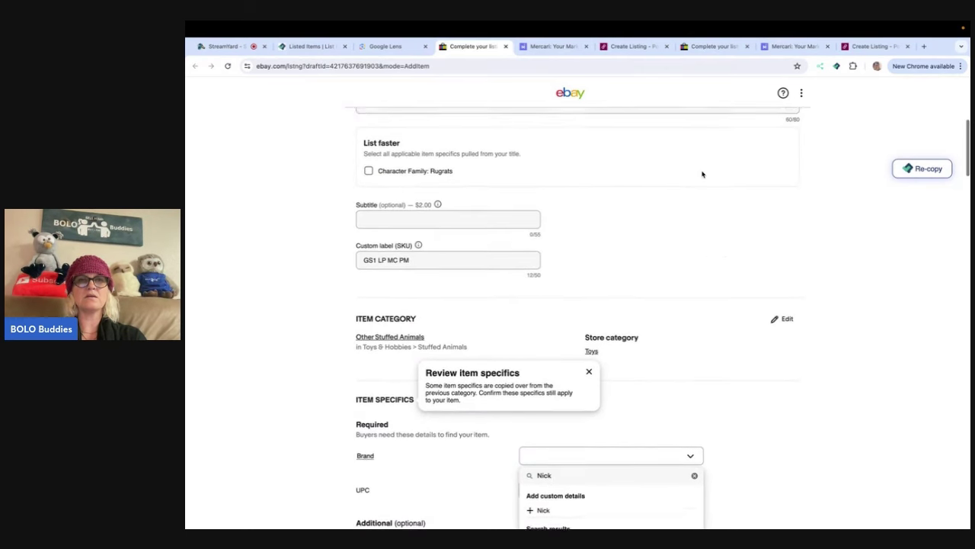
scroll(702, 175, down, 4)
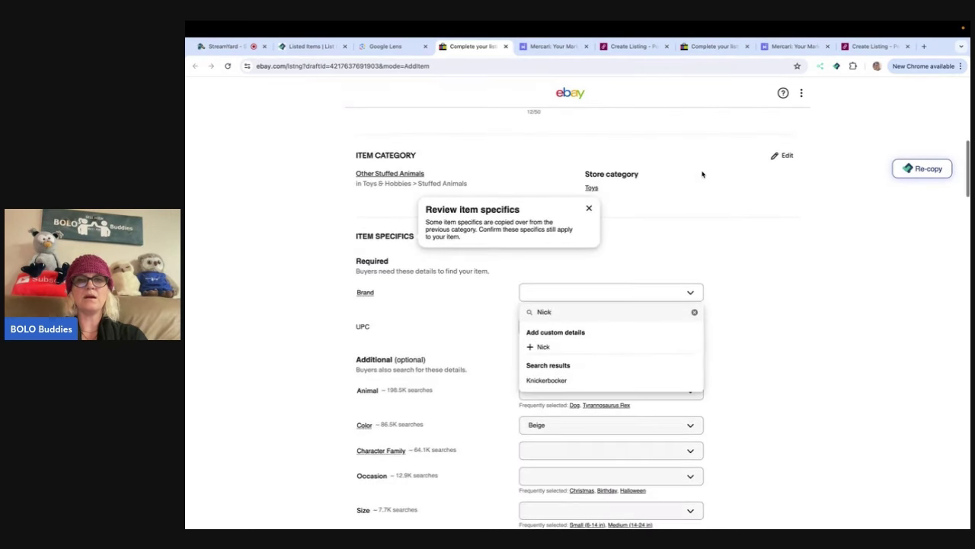
text(elod)
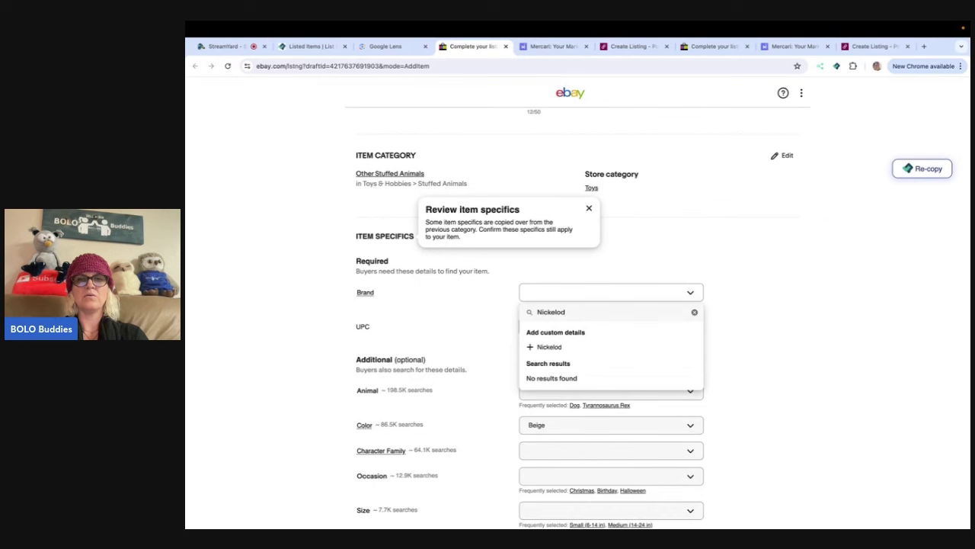
scroll(674, 239, up, 3)
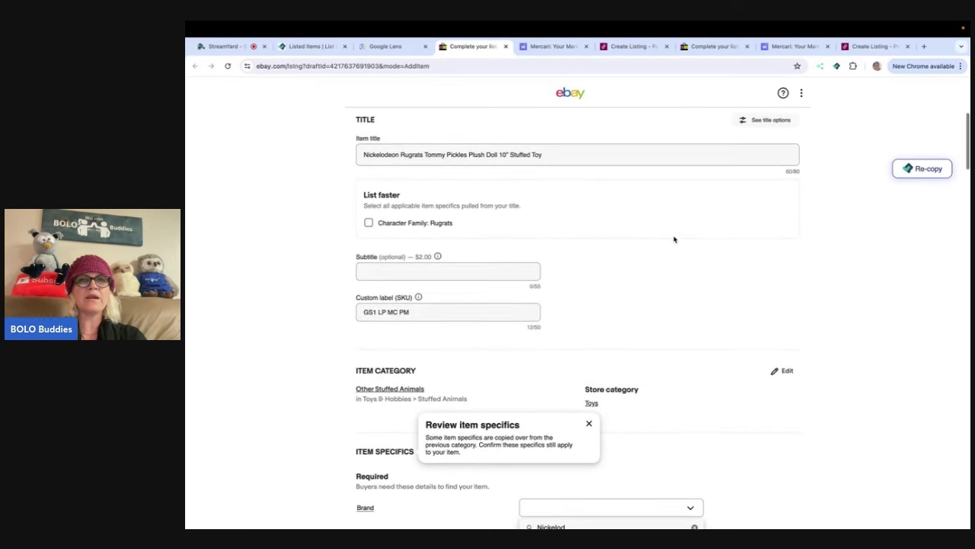
scroll(674, 239, down, 3)
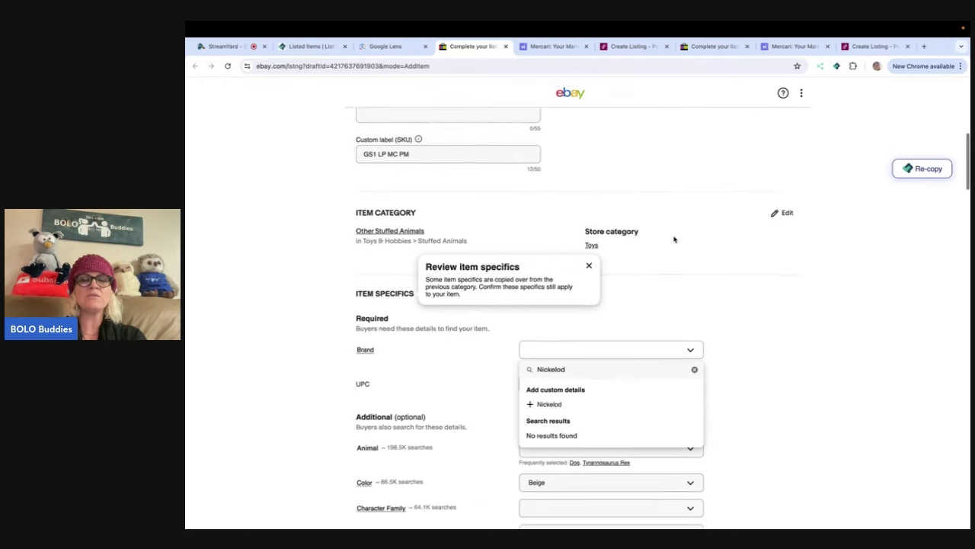
text(odeon)
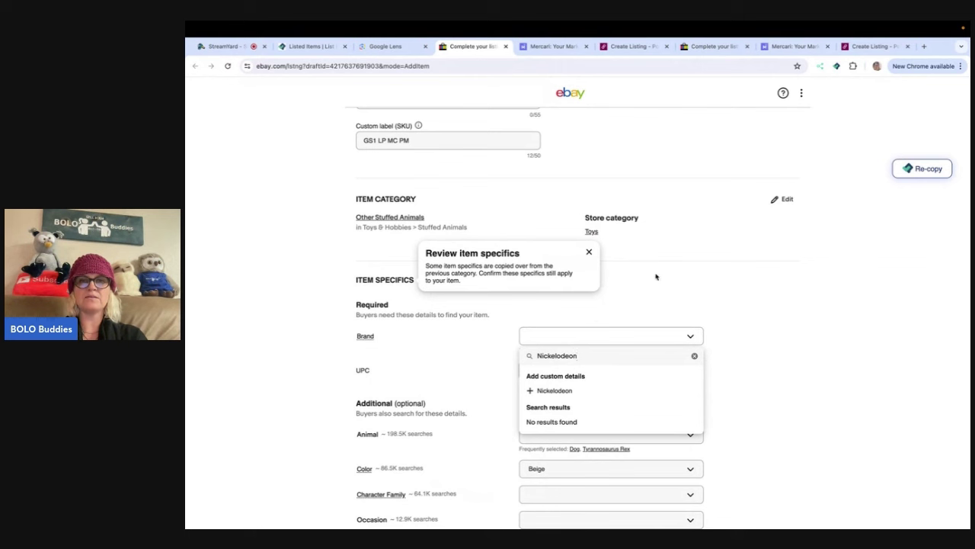
click(595, 387)
- Fill in the UPC as "does not apply" and set the Animal specific to the custom value "doll"
scroll(672, 285, down, 2)
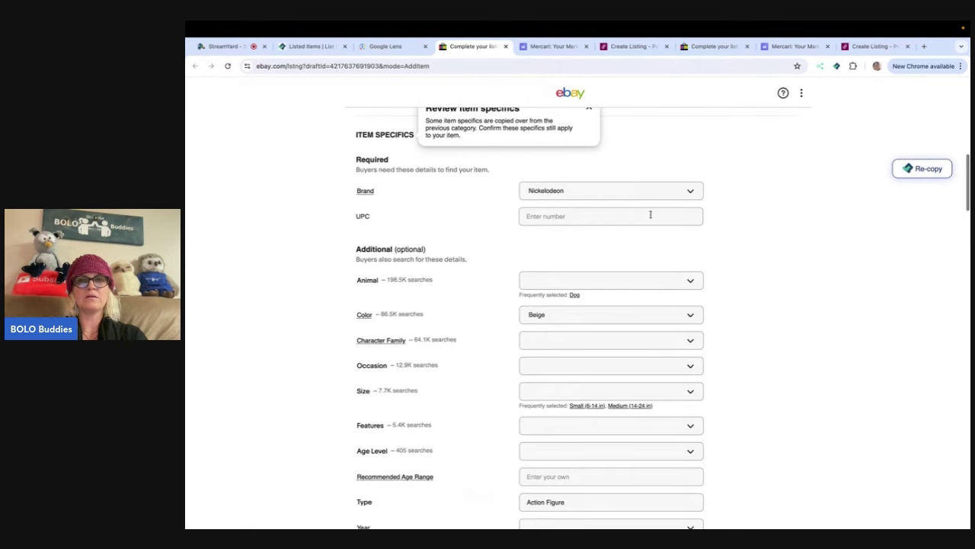
click(642, 216)
text(does not apply)
click(617, 239)
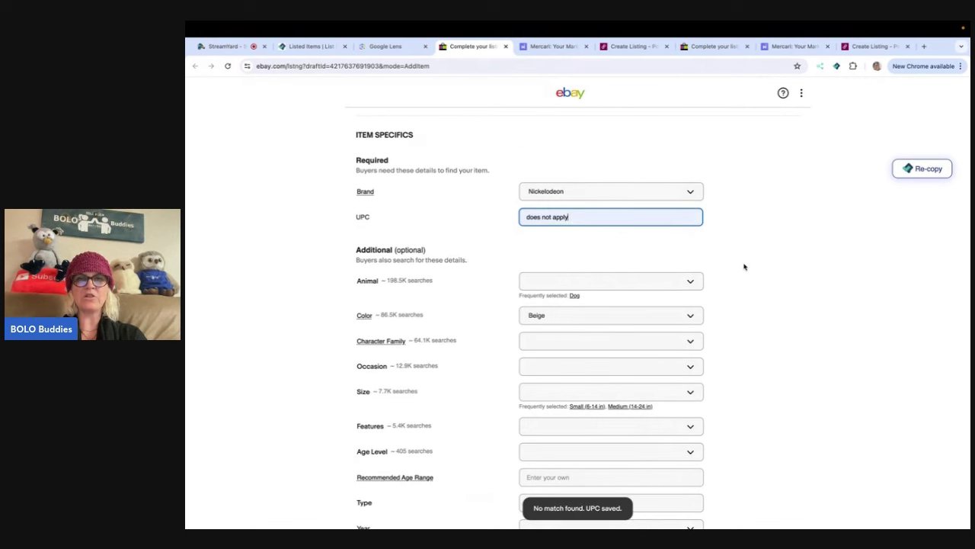
click(691, 282)
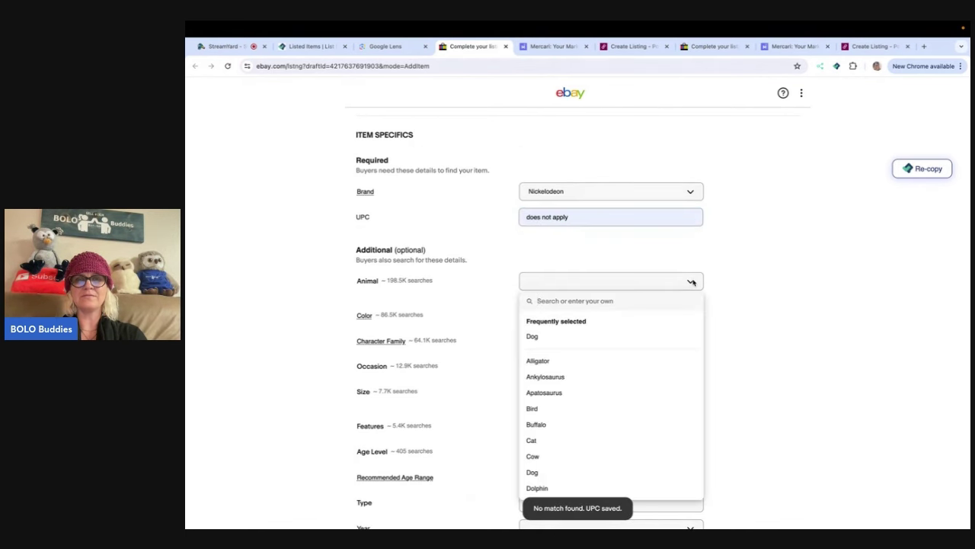
text(doll)
key(Return)
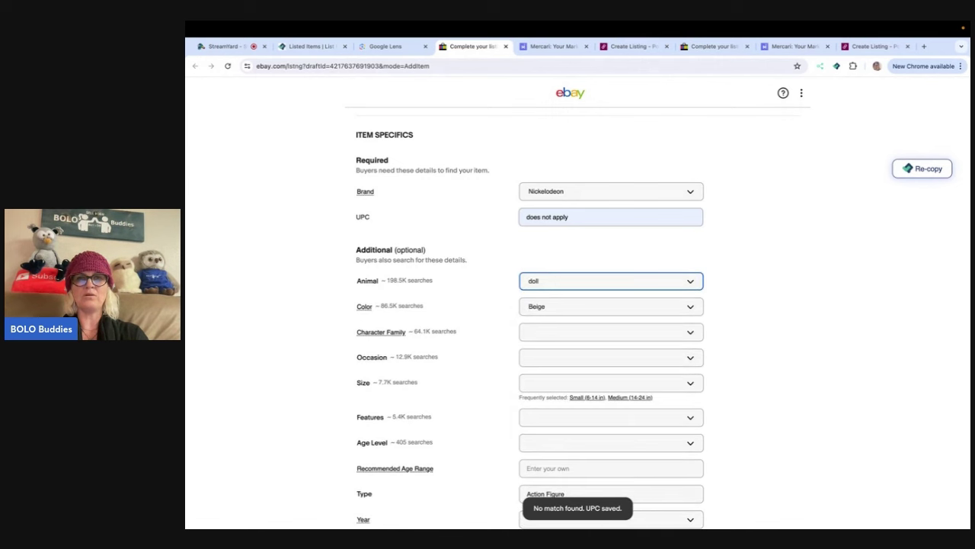
- Replace the Color specific with the custom value "mulitcolor"
click(691, 308)
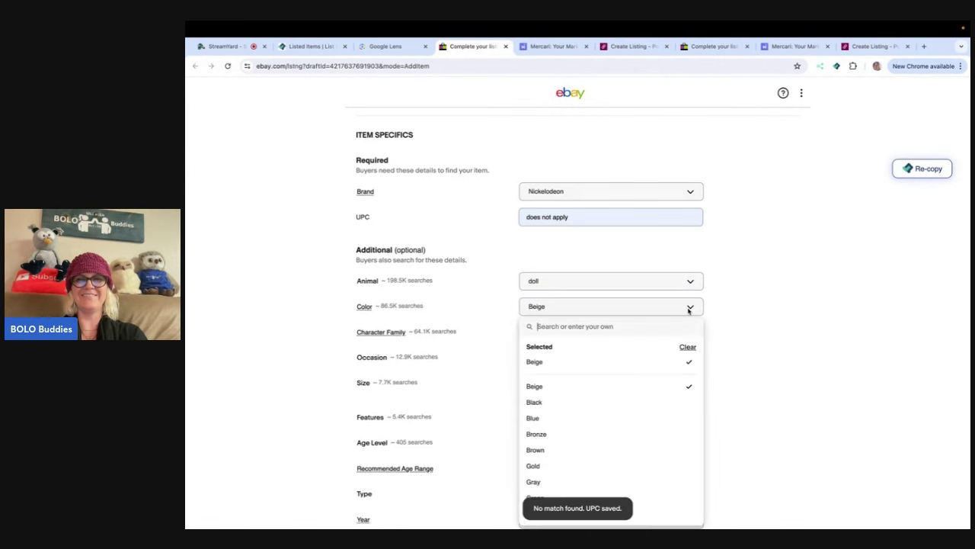
text(mul)
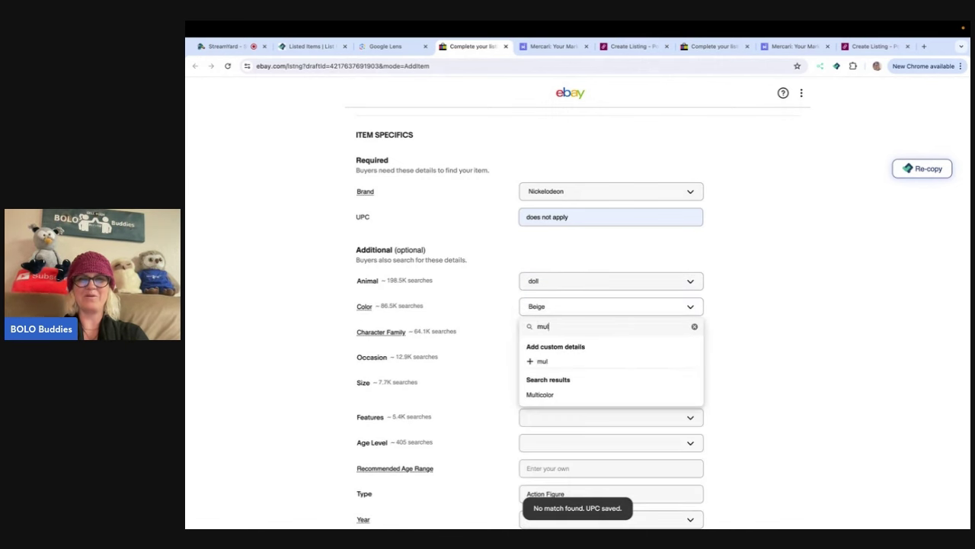
text(itcolor)
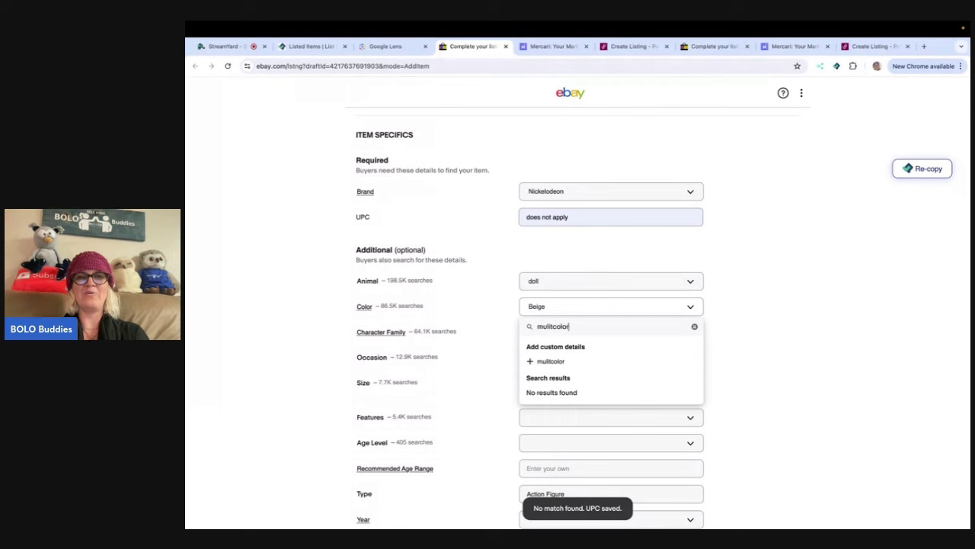
key(Return)
- Set the Character Family to Rugrats and the Size to Small (6-14 in)
scroll(766, 337, down, 3)
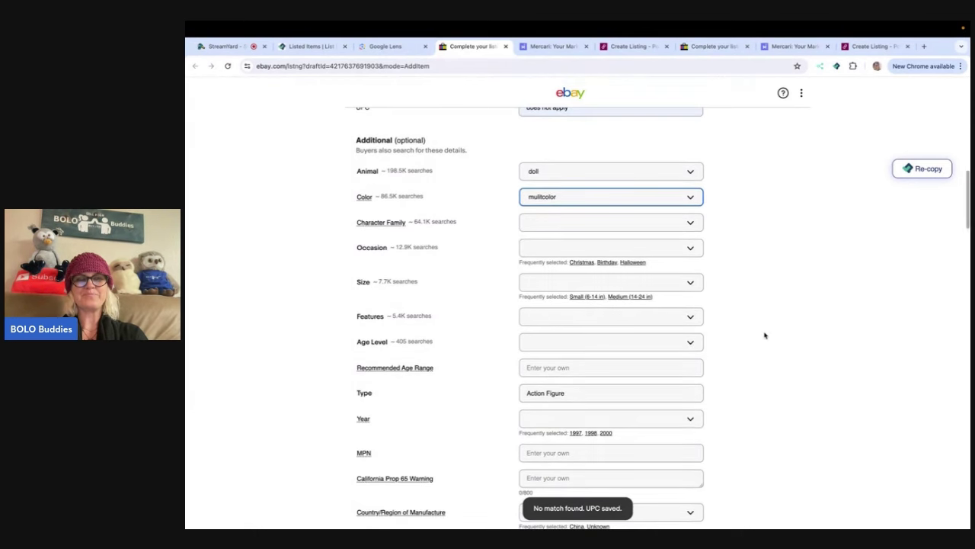
click(614, 222)
text(r)
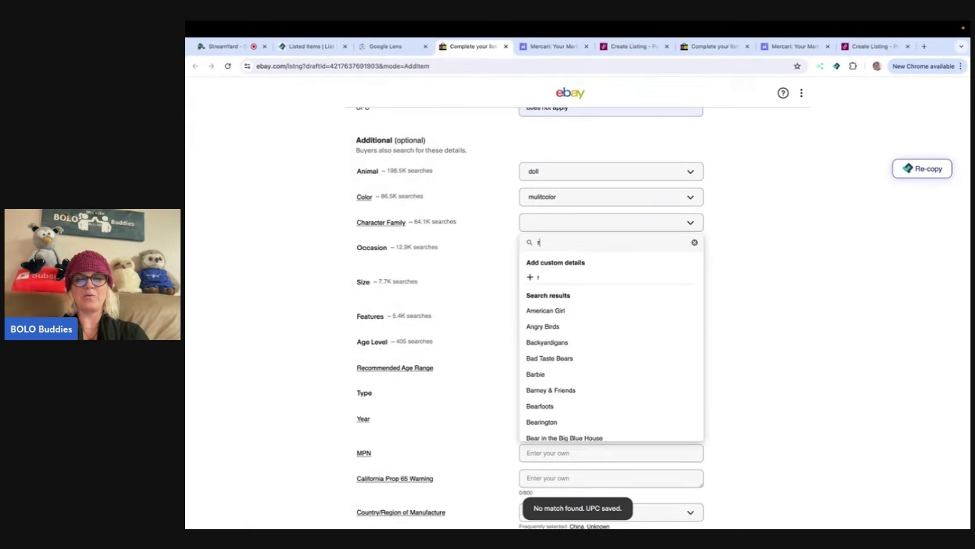
text(ugrats)
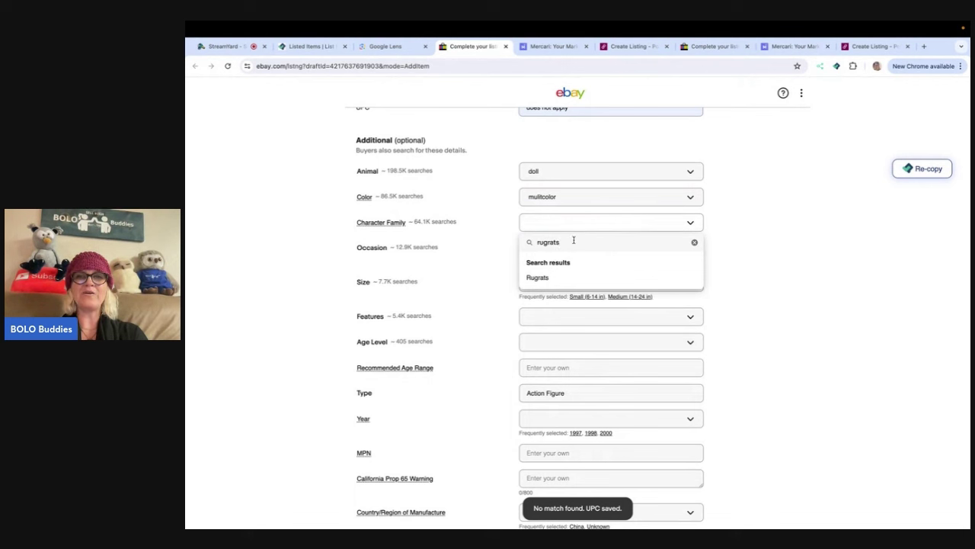
click(537, 277)
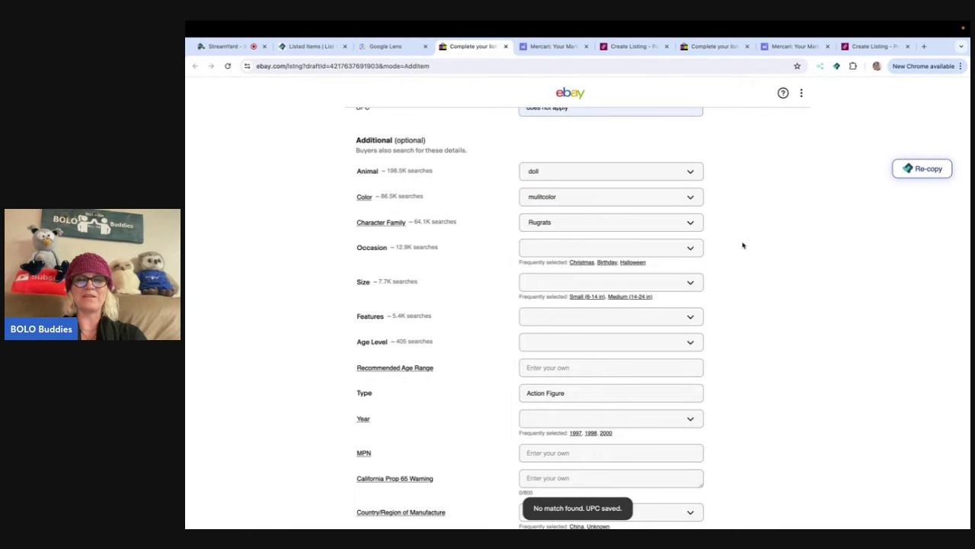
scroll(742, 246, down, 3)
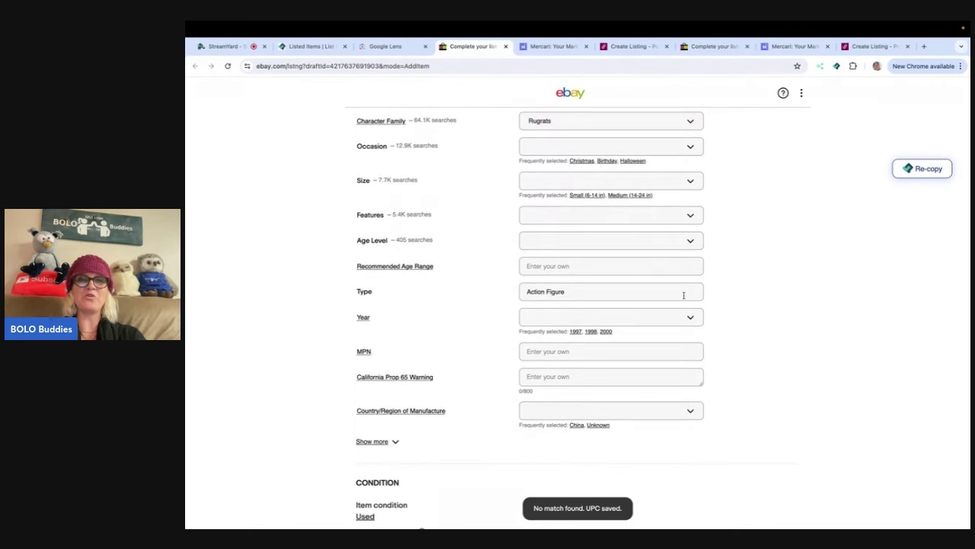
click(576, 195)
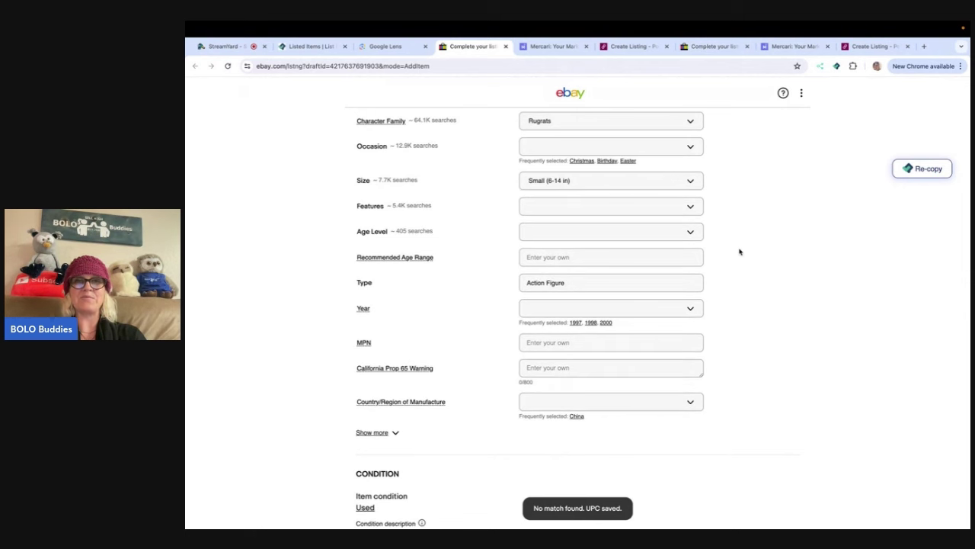
- Replace the Type specific with "stuffed animals"
scroll(739, 251, down, 1)
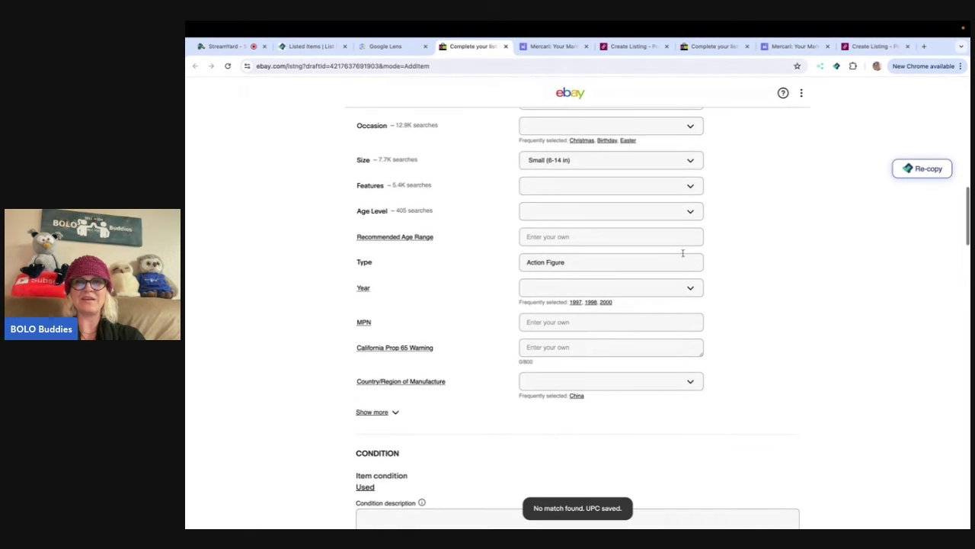
triple_click(660, 264)
text(stuffed a)
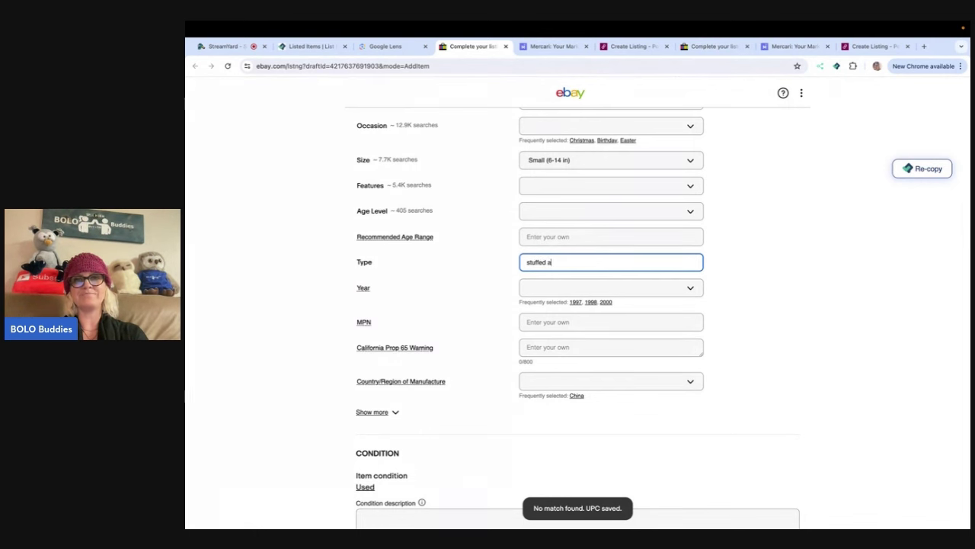
text(nimals)
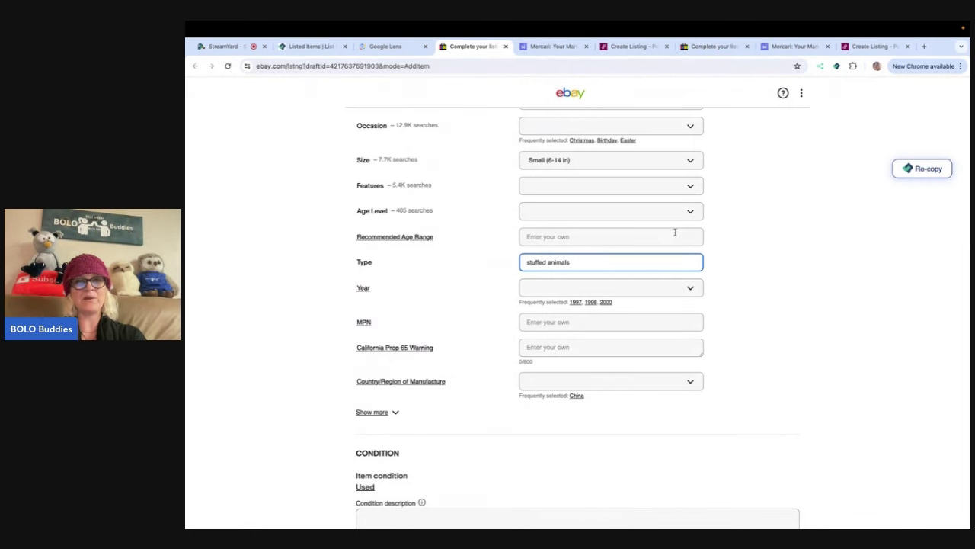
click(758, 245)
scroll(759, 246, down, 4)
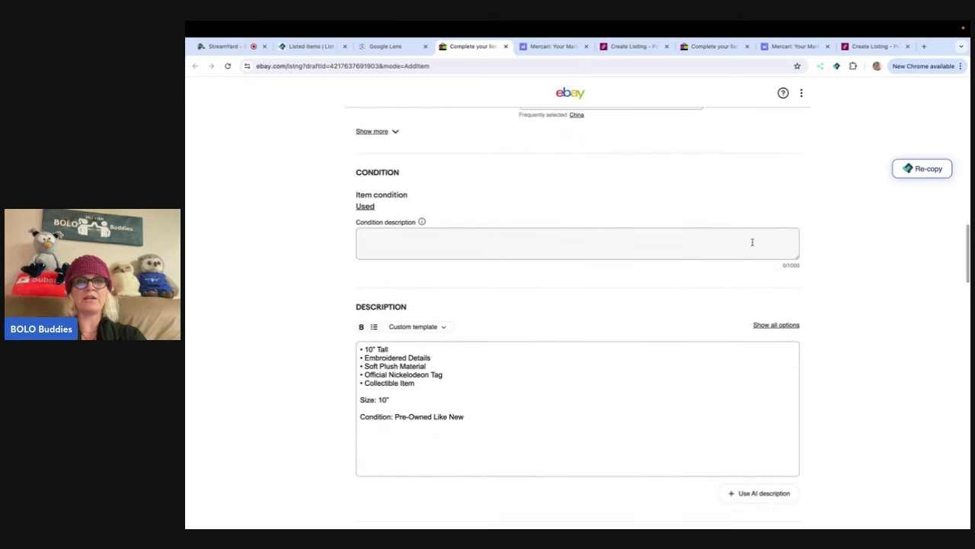
- Copy the item title and paste it as a new first line above the bullet points in the description
scroll(588, 279, up, 10)
click(554, 419)
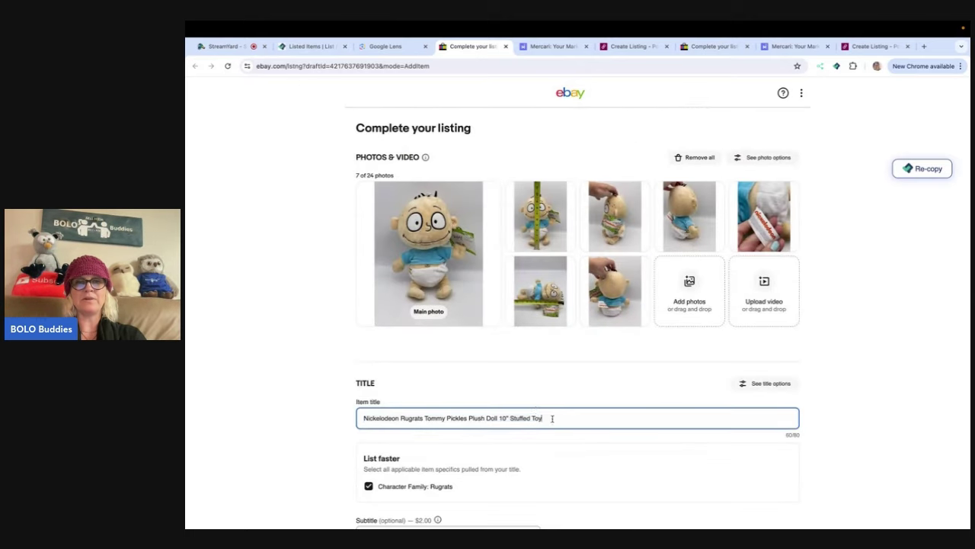
key(super+a)
right_click(509, 421)
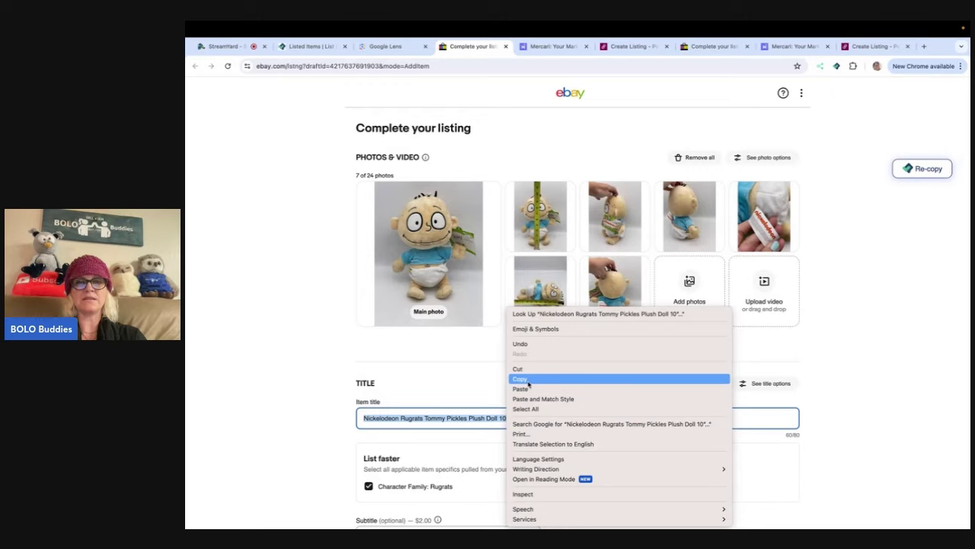
click(528, 383)
scroll(528, 384, down, 10)
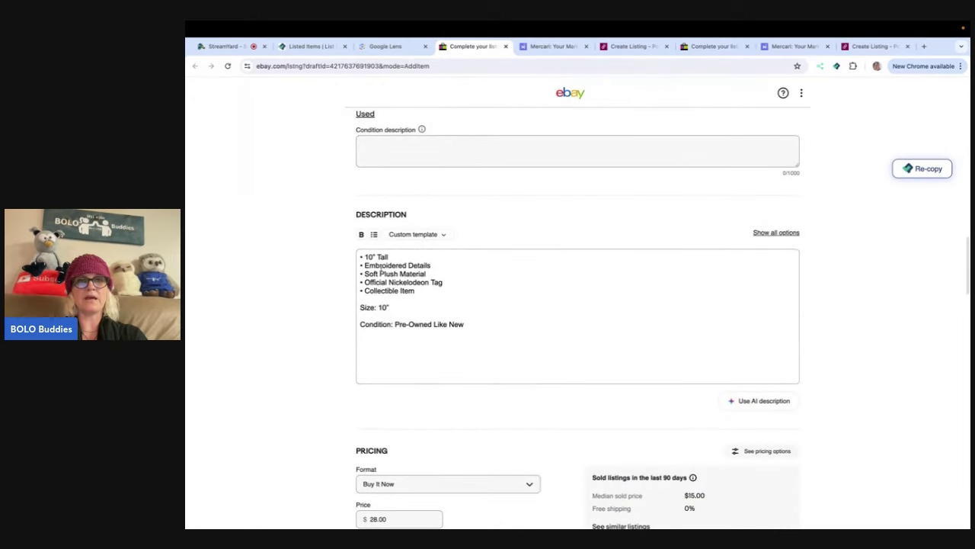
click(361, 256)
key(Return)
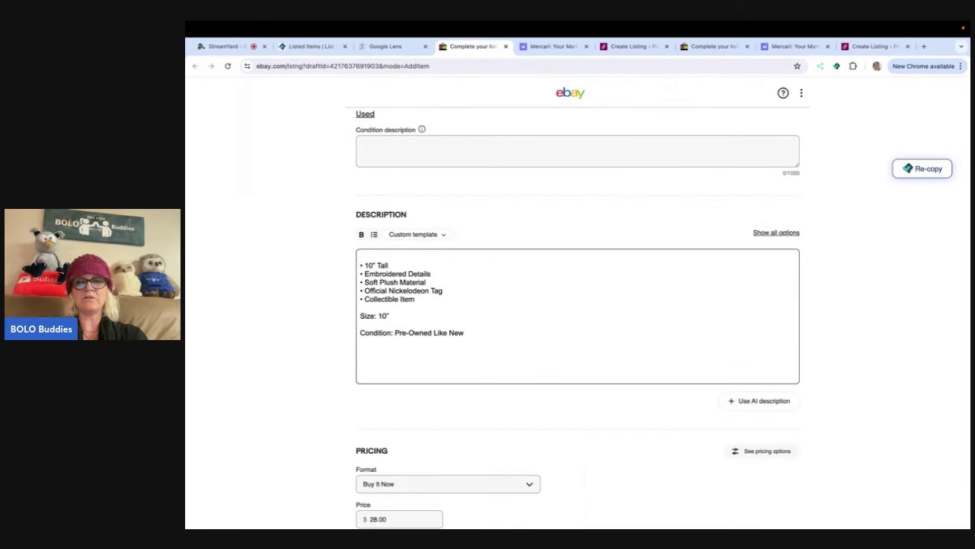
right_click(402, 256)
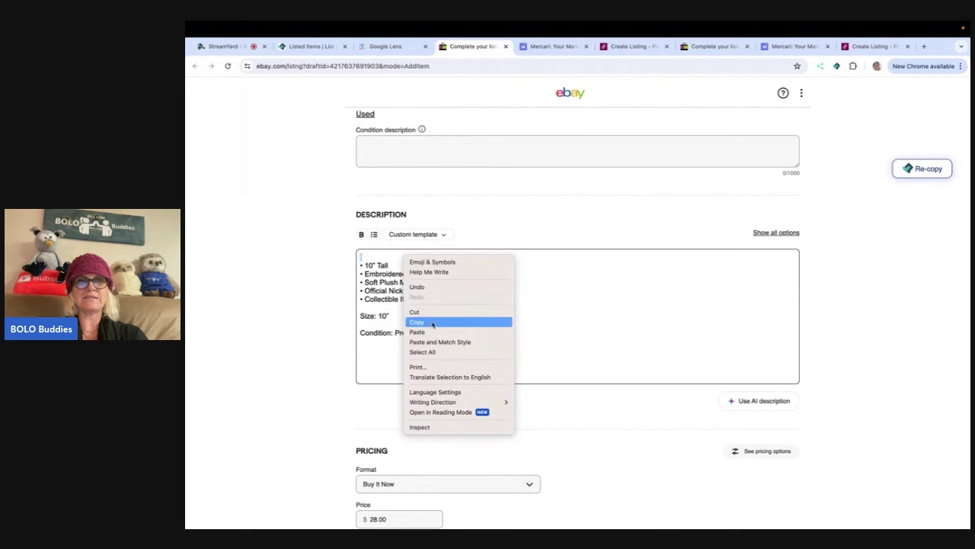
click(435, 331)
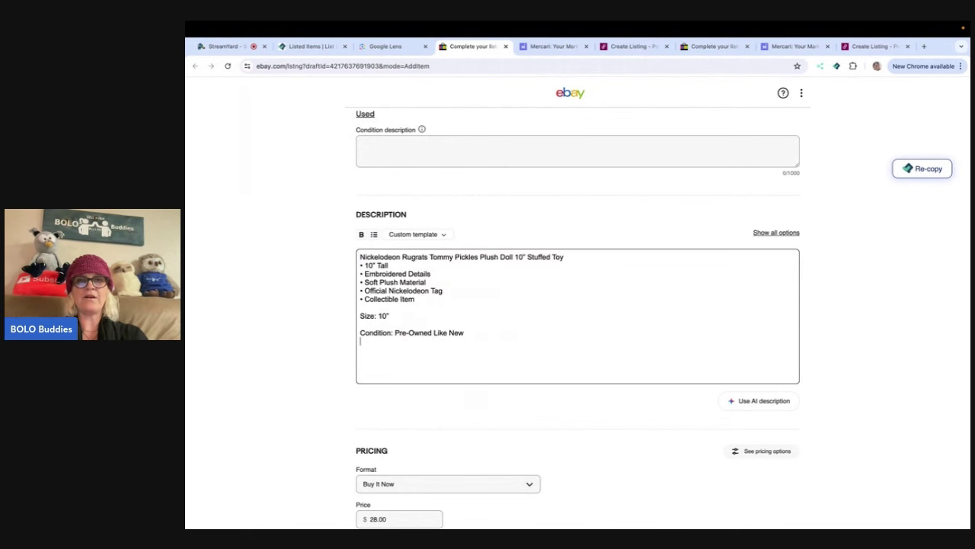
- Insert the saved "everything" custom template into the description
click(452, 237)
mouse_move(435, 331)
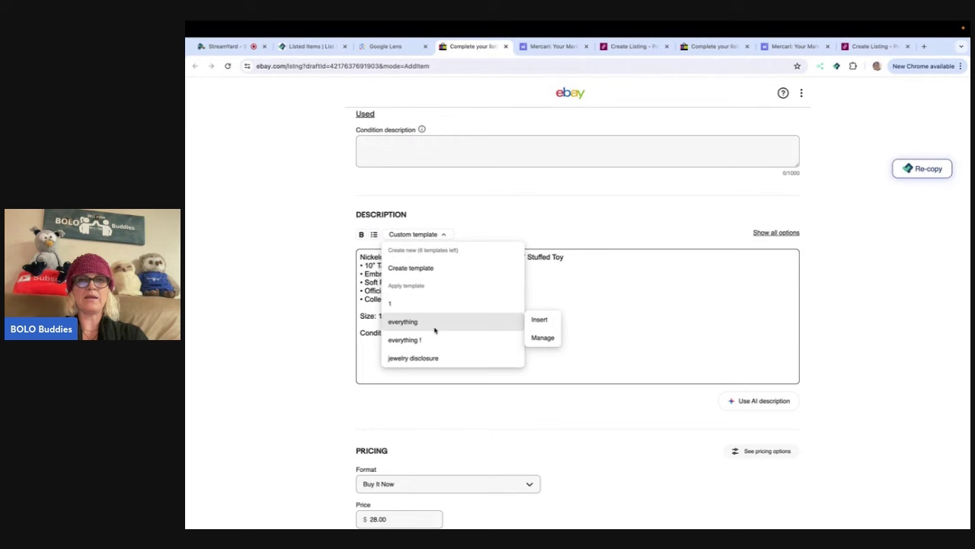
click(551, 321)
- Enable the calculated shipping rule and the promotional shipping rule for domestic shipping
scroll(543, 320, down, 5)
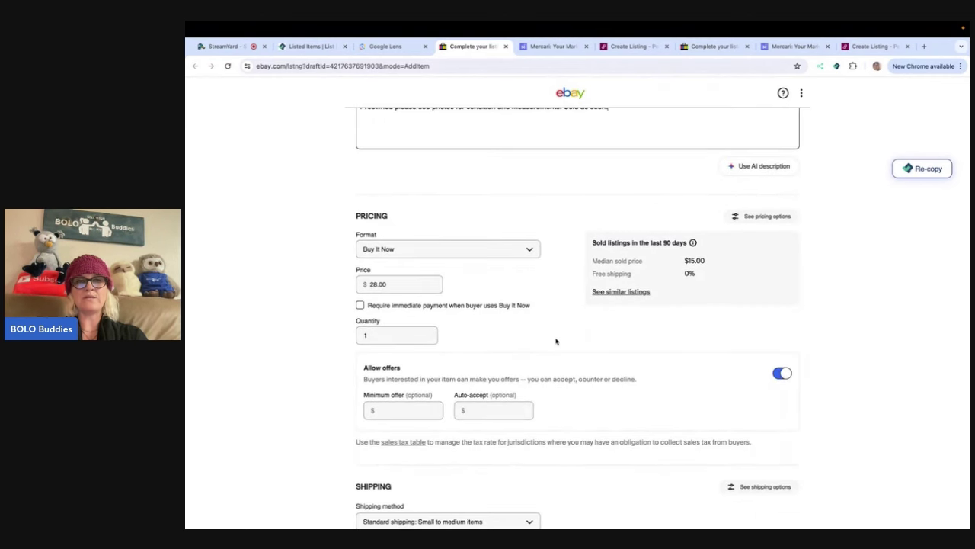
scroll(697, 388, down, 4)
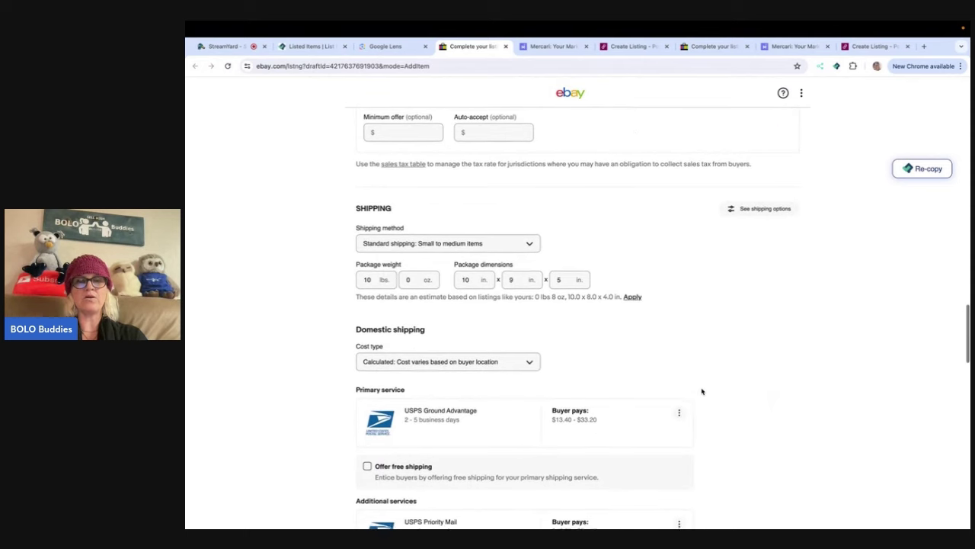
scroll(457, 355, down, 3)
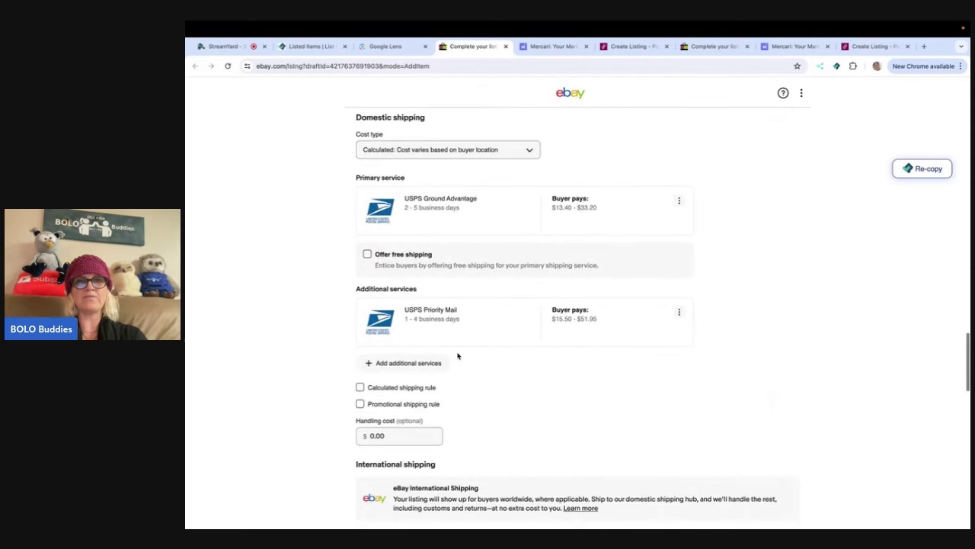
click(359, 391)
click(360, 405)
- Turn on Promoted Listings Standard and set the listing ad rate to 2%
scroll(553, 401, down, 8)
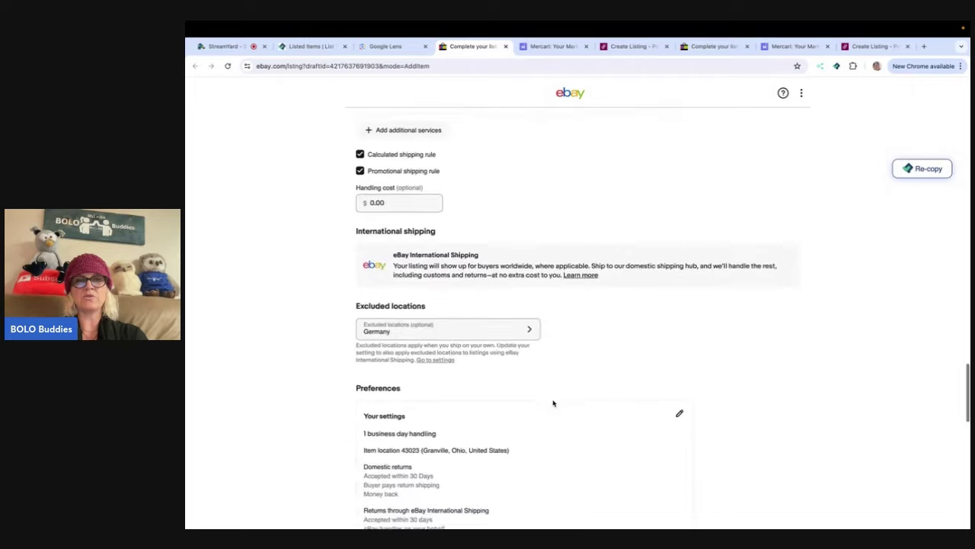
scroll(681, 360, down, 2)
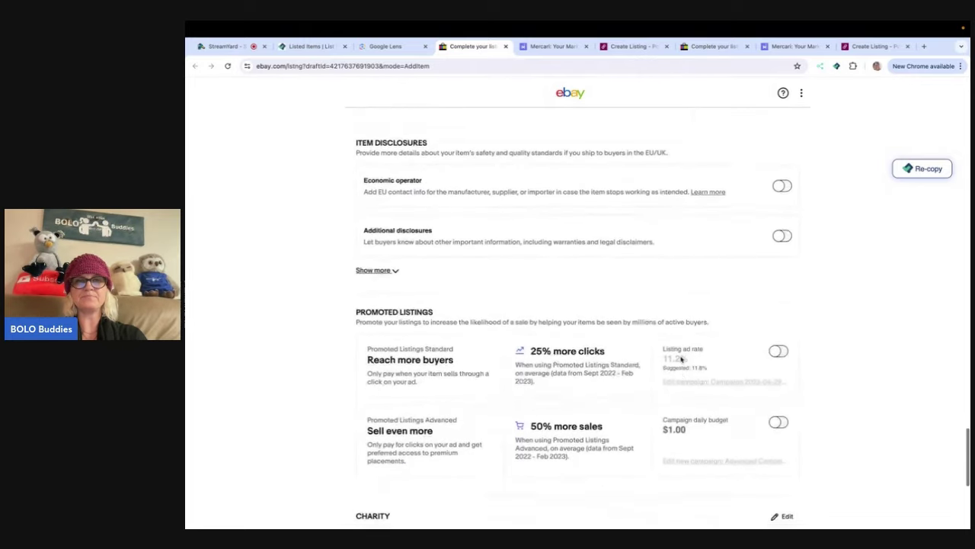
click(780, 337)
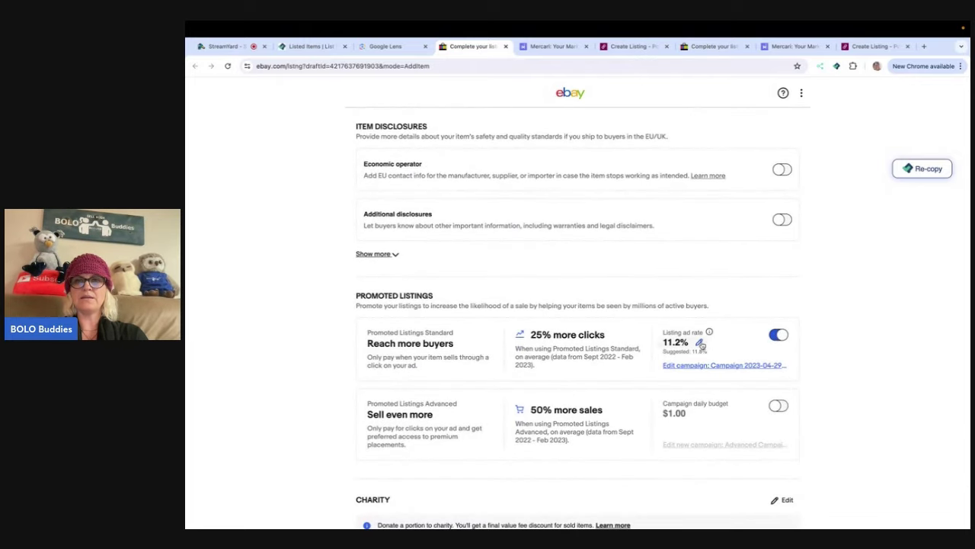
drag(690, 343, 644, 333)
click(678, 333)
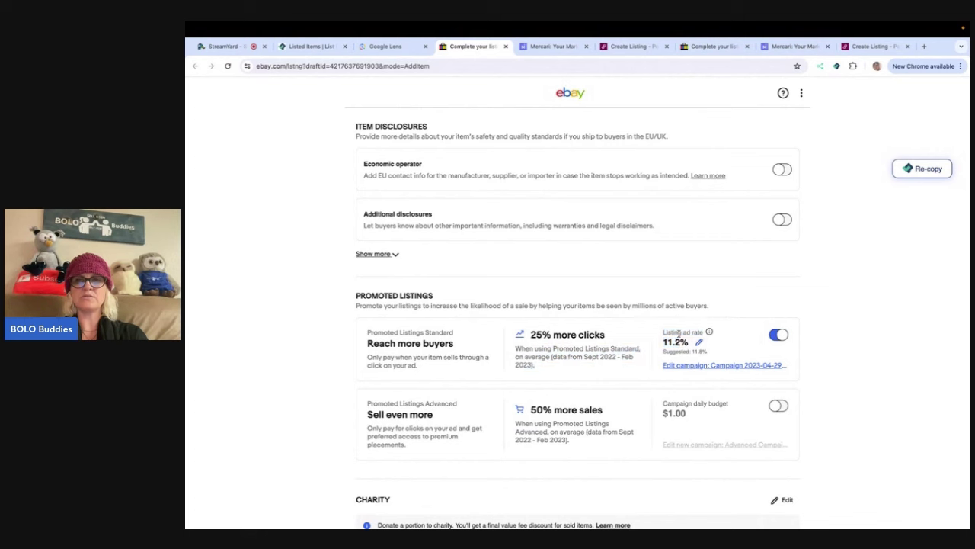
click(683, 344)
click(675, 342)
key(BackSpace)
key(BackSpace)
key(BackSpace)
key(BackSpace)
text(2)
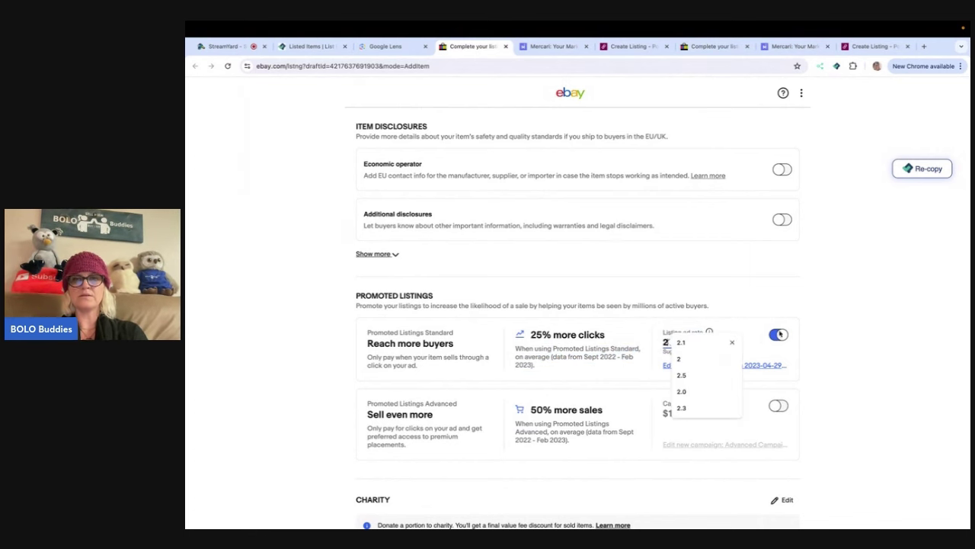
click(891, 291)
- Publish the plush listing on eBay, finish the confirmation and close the resulting listing page
scroll(890, 292, down, 3)
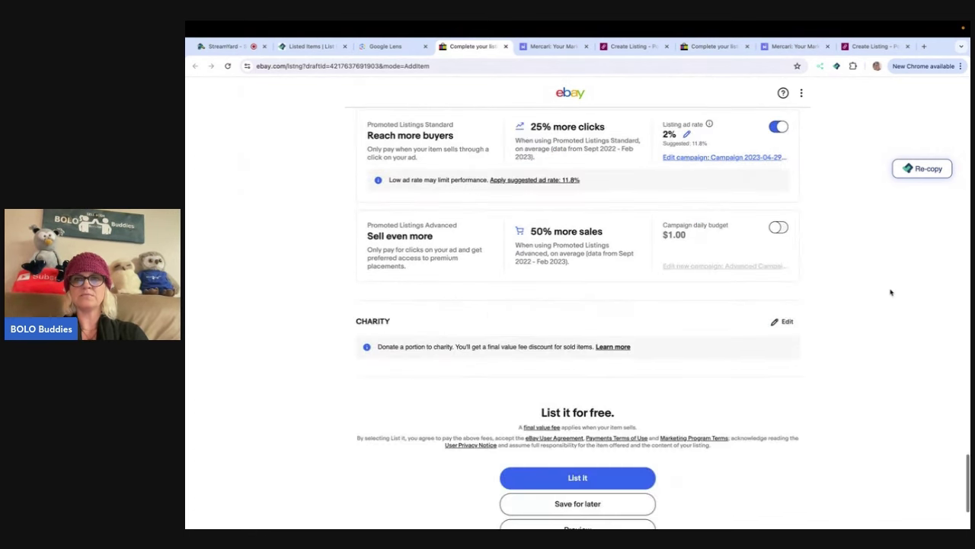
click(596, 480)
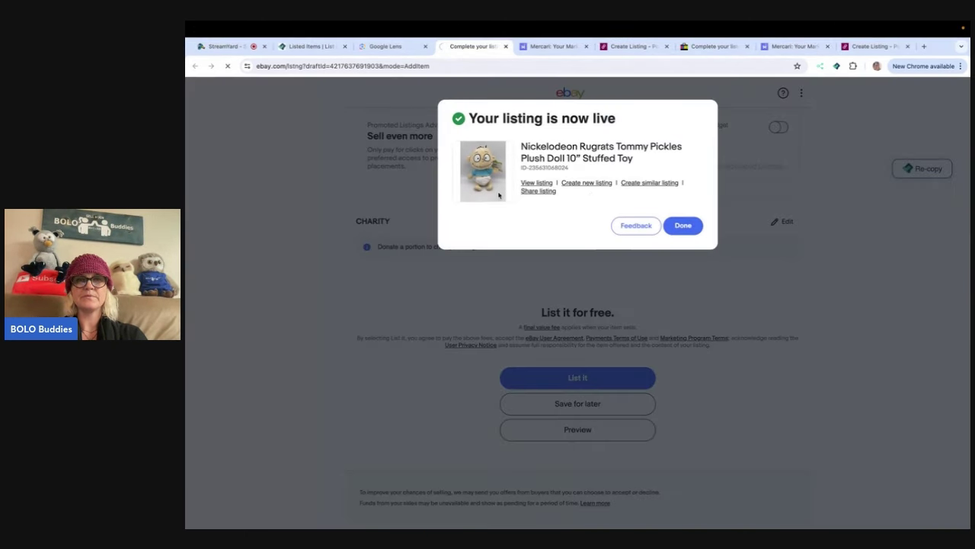
click(680, 222)
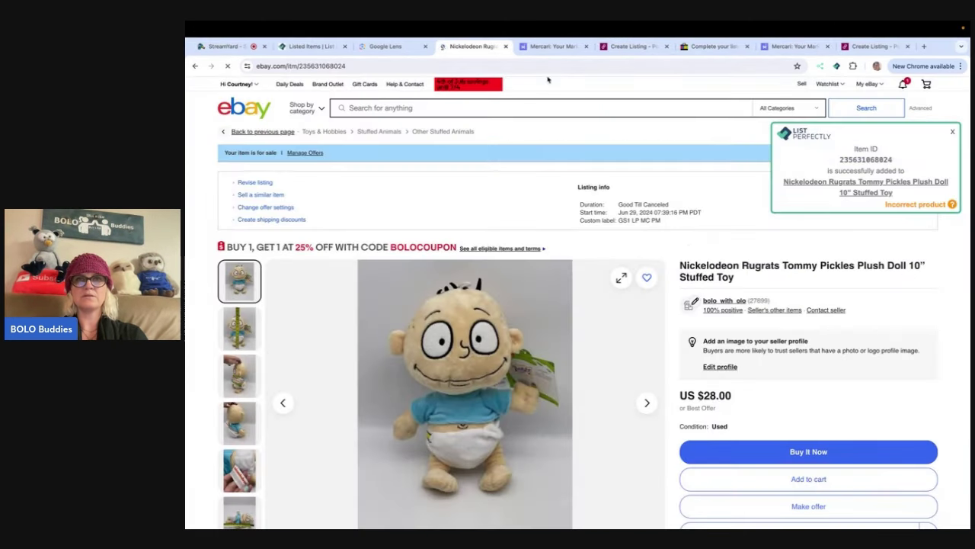
click(505, 46)
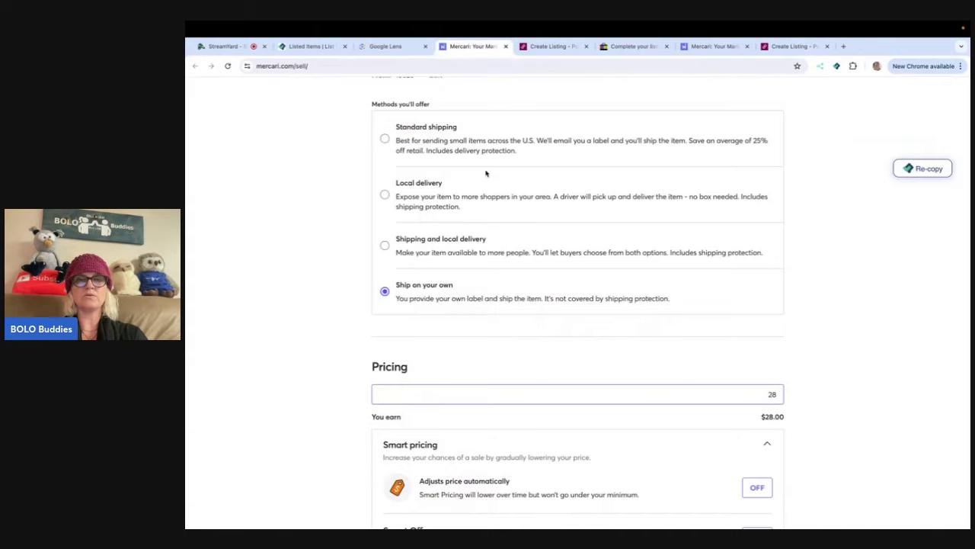
- In the Mercari draft, dismiss the hashtag suggestions and reset the optional color to "Select color"
scroll(483, 172, up, 15)
scroll(477, 318, down, 2)
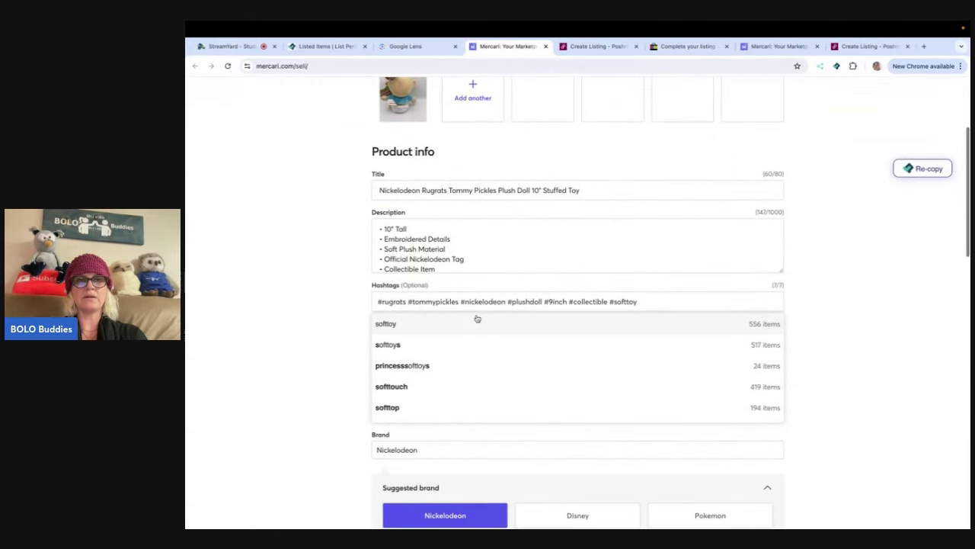
click(327, 315)
scroll(326, 316, down, 3)
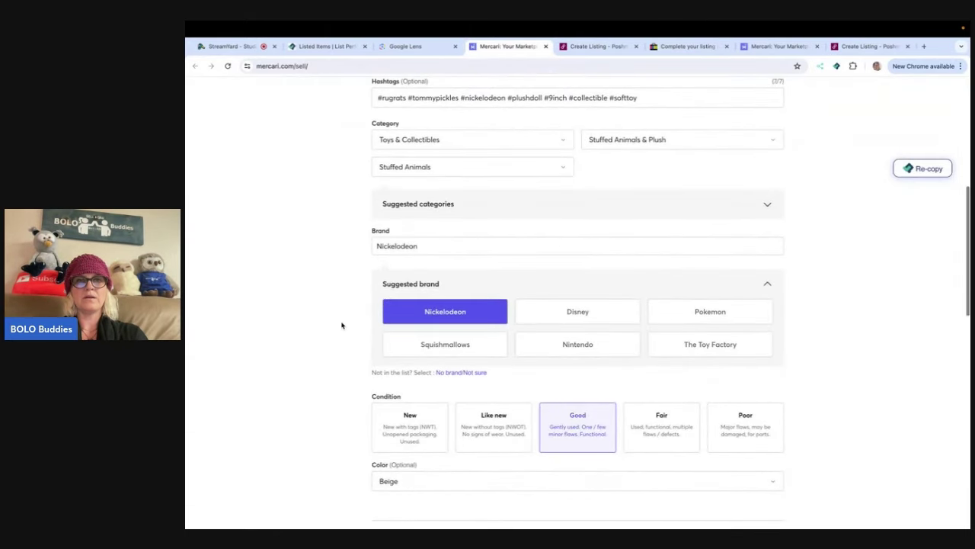
scroll(419, 316, down, 3)
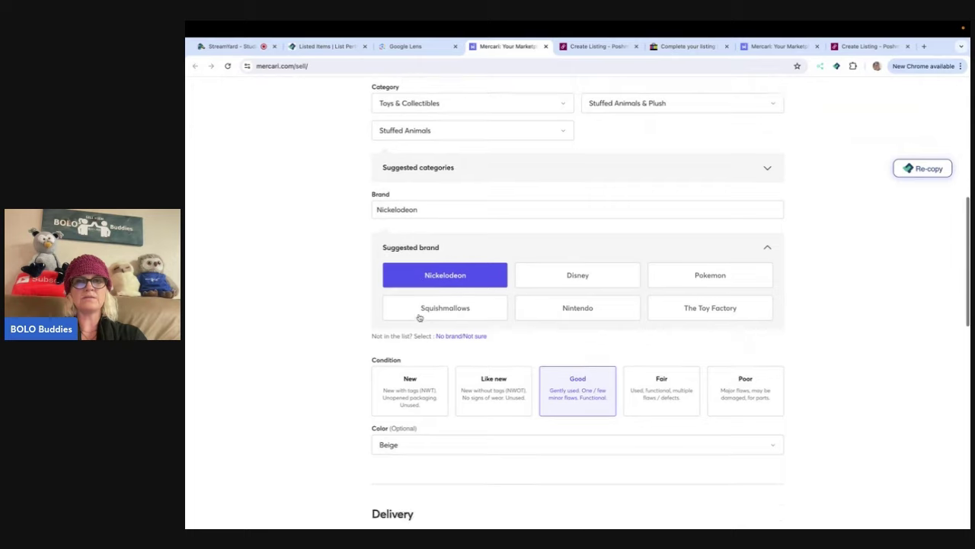
click(412, 276)
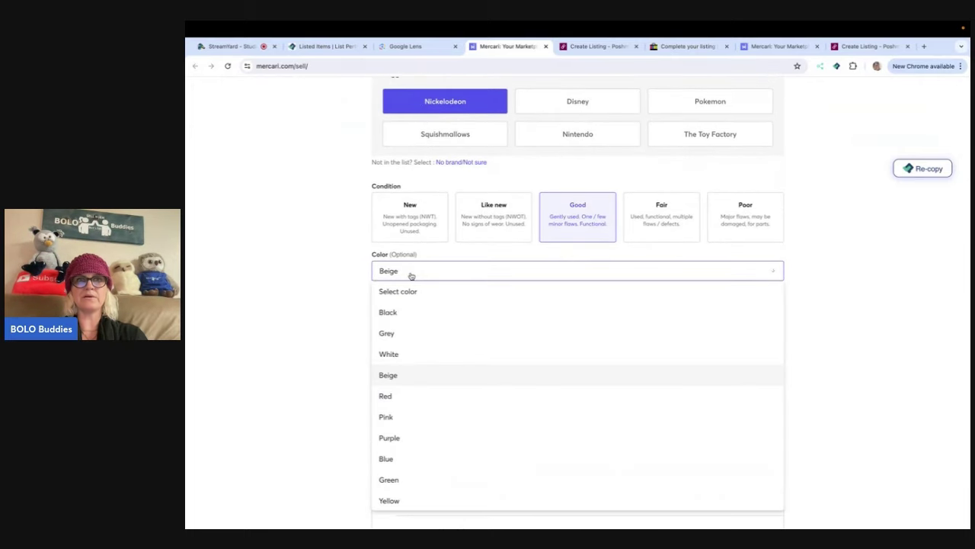
click(398, 288)
- Publish the plush listing on Mercari and close the resulting listing page
scroll(399, 289, down, 2)
scroll(397, 287, down, 3)
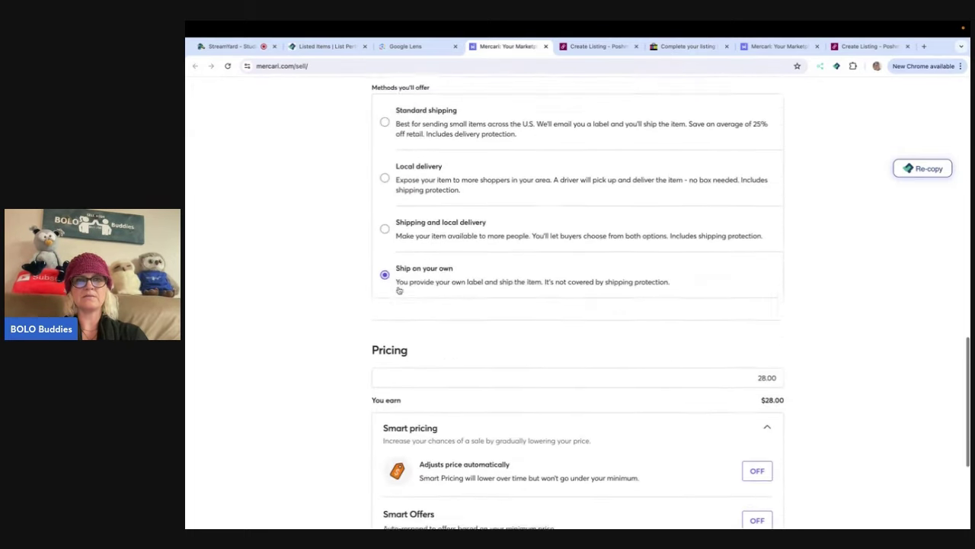
scroll(557, 348, down, 3)
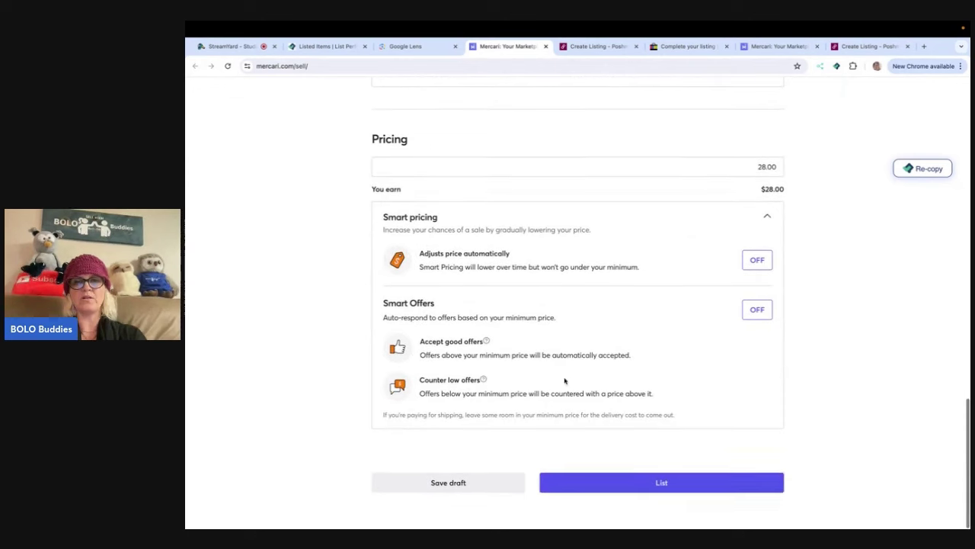
click(599, 474)
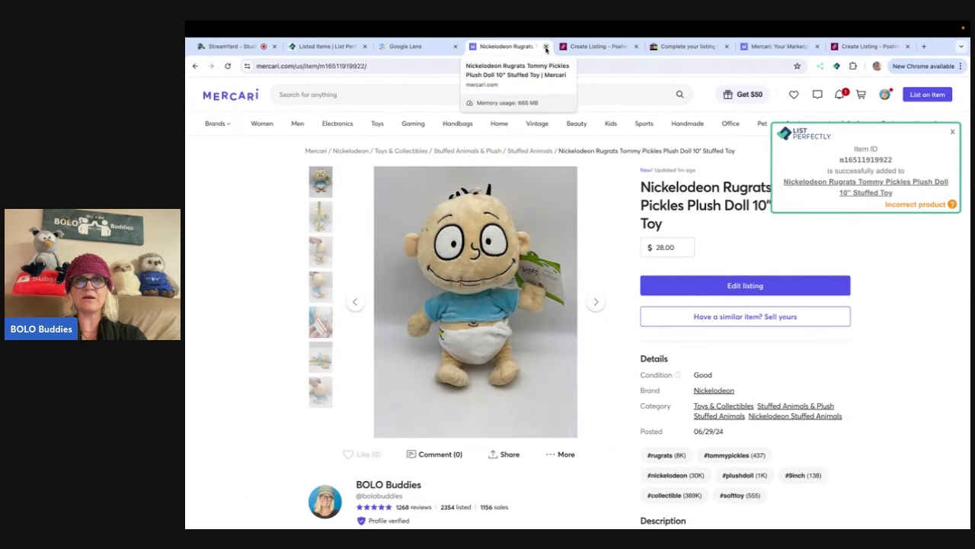
click(546, 48)
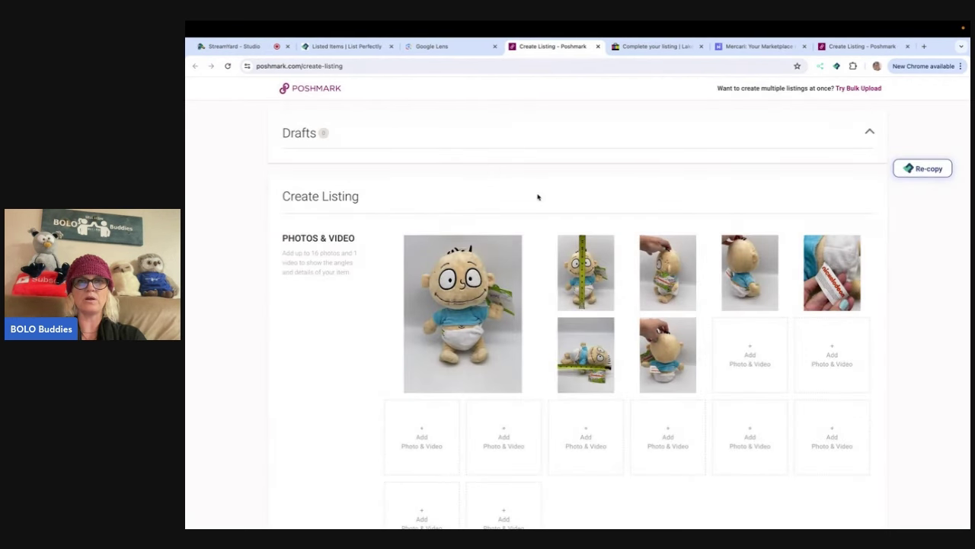
- In the Poshmark draft's description, remove the blank line above the size line
scroll(538, 197, down, 3)
scroll(538, 196, down, 1)
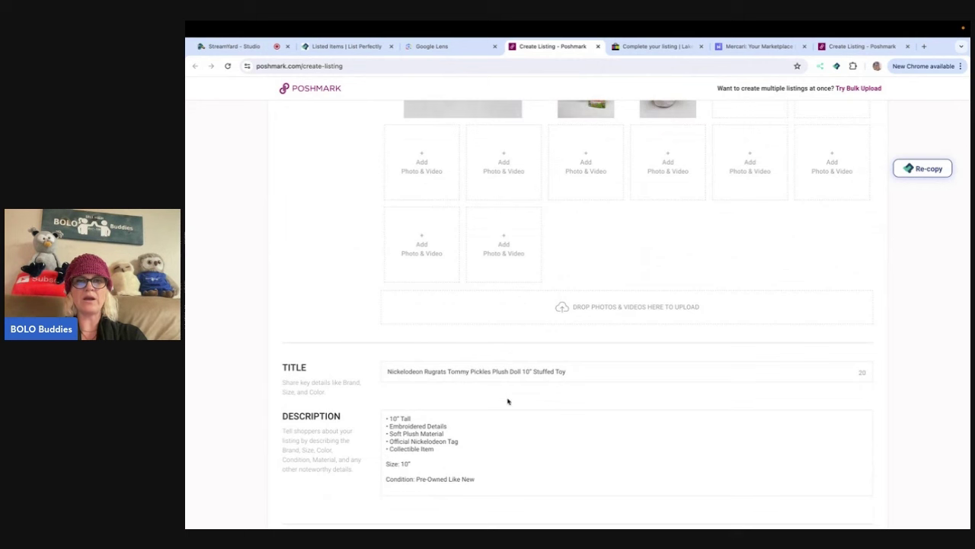
click(386, 463)
key(BackSpace)
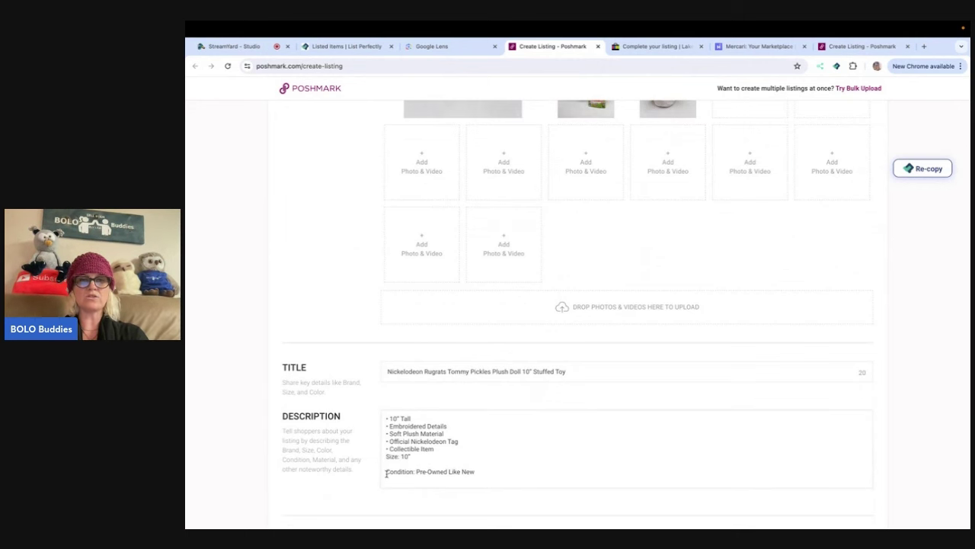
- Copy the Poshmark title and paste it as a new first line of the description
scroll(513, 455, down, 2)
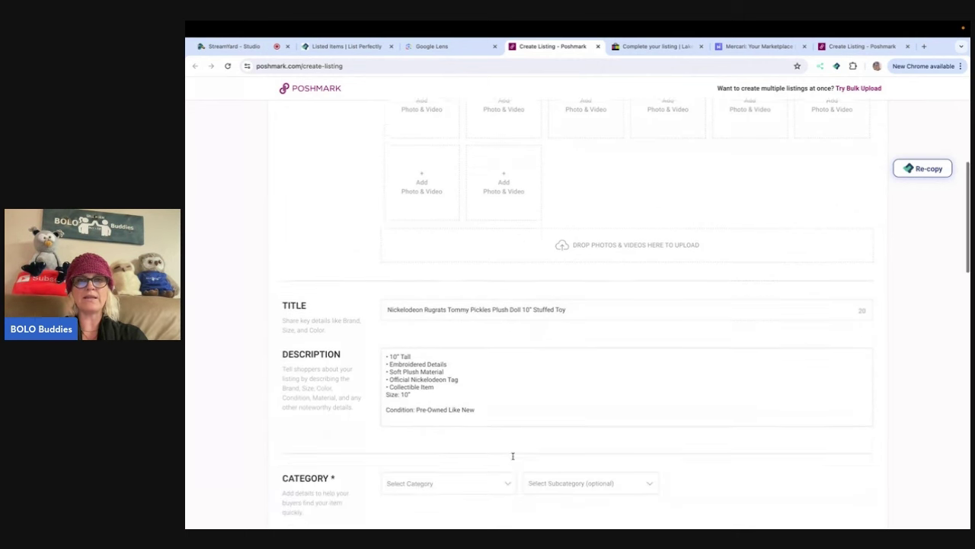
click(385, 352)
key(Return)
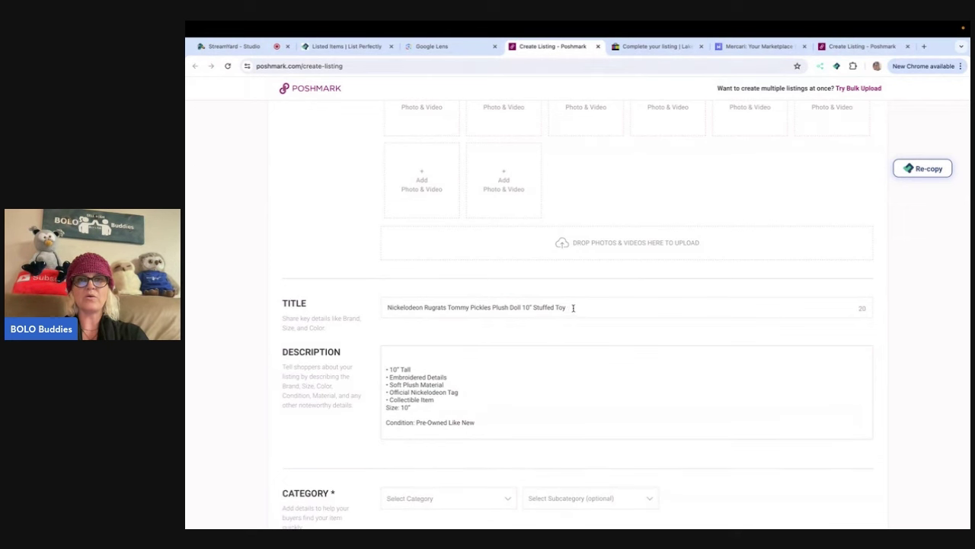
triple_click(573, 307)
right_click(522, 308)
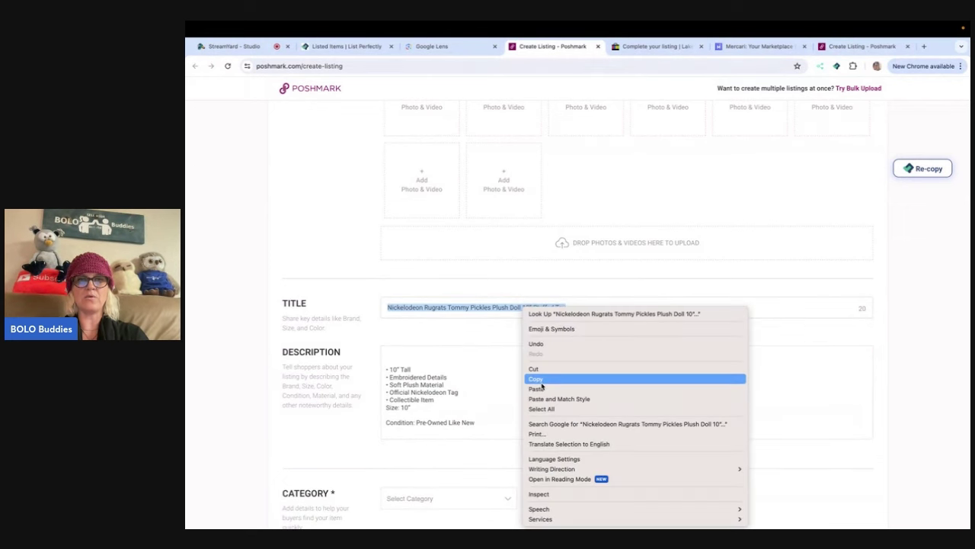
click(541, 386)
click(389, 355)
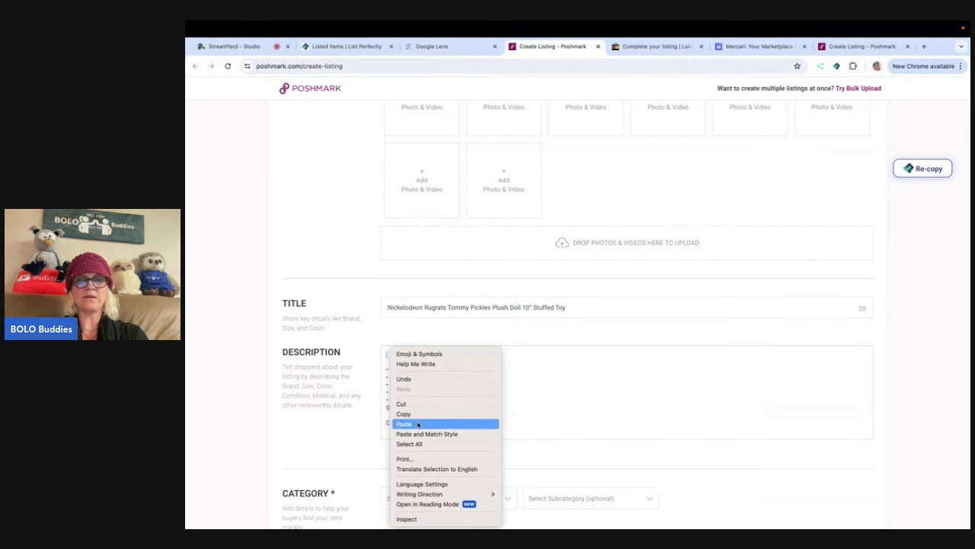
click(417, 424)
- In the Poshmark draft, set the category to Kids Toys and the subcategory to Stuffed Animals
scroll(611, 324, down, 2)
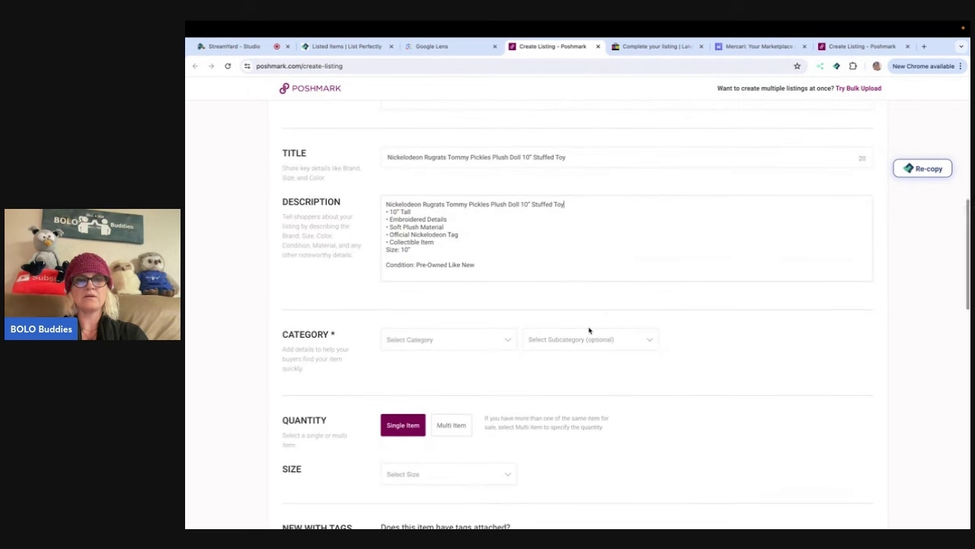
click(503, 344)
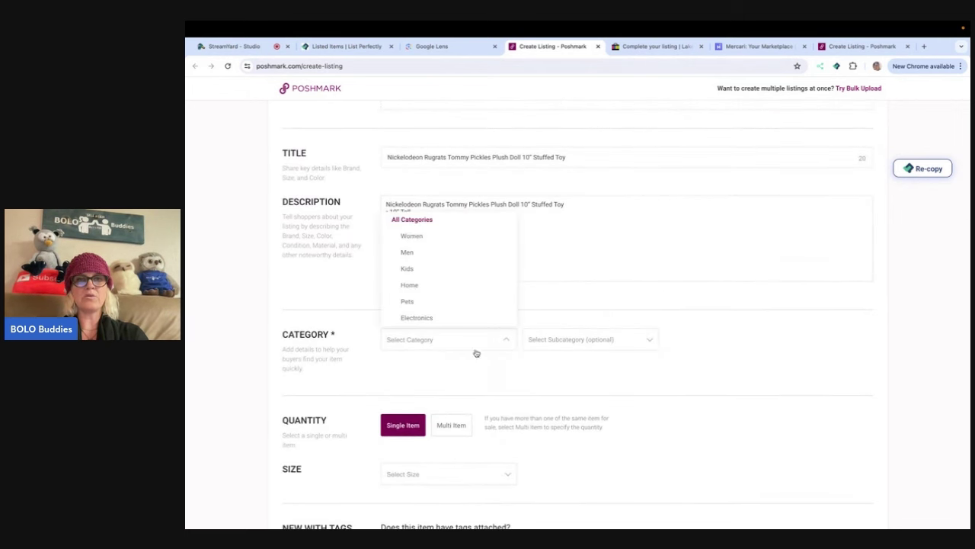
click(429, 272)
click(430, 300)
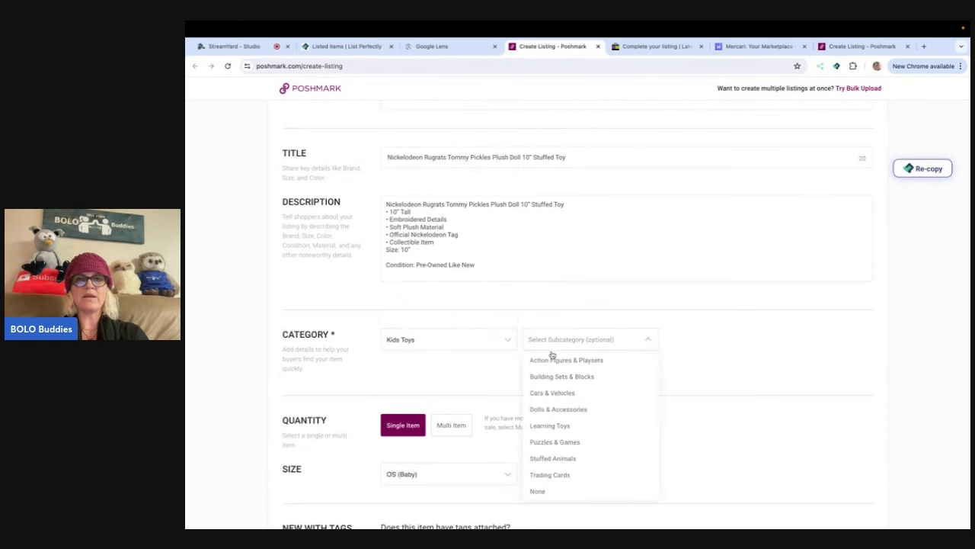
click(556, 349)
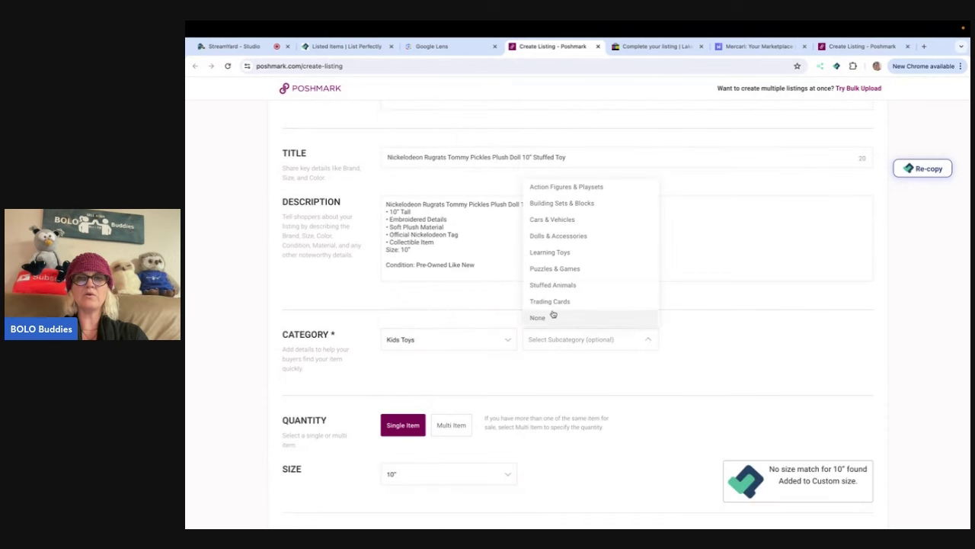
click(553, 286)
- Publish the Rugrats Tommy Pickles plush listing on Poshmark and close the resulting listing page
scroll(476, 437, down, 5)
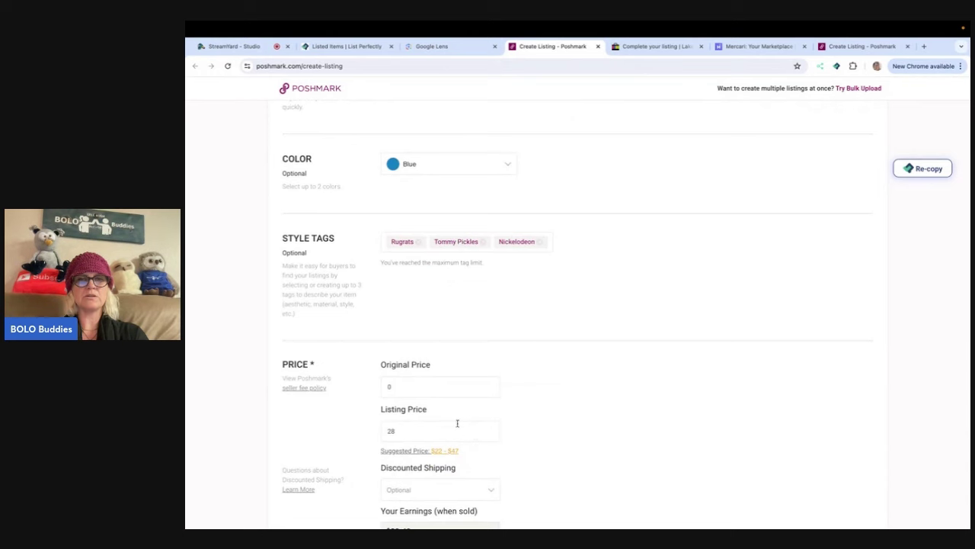
scroll(446, 420, down, 3)
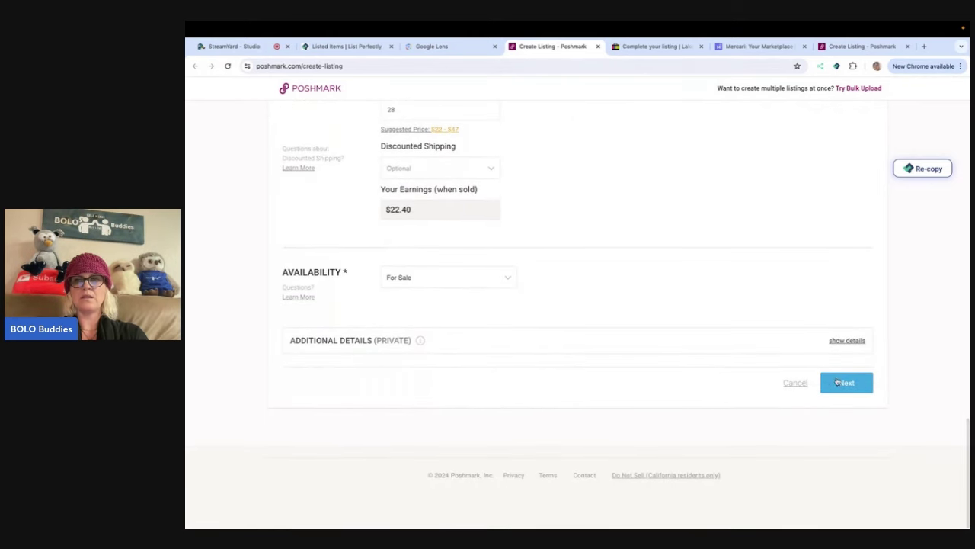
click(837, 381)
click(571, 504)
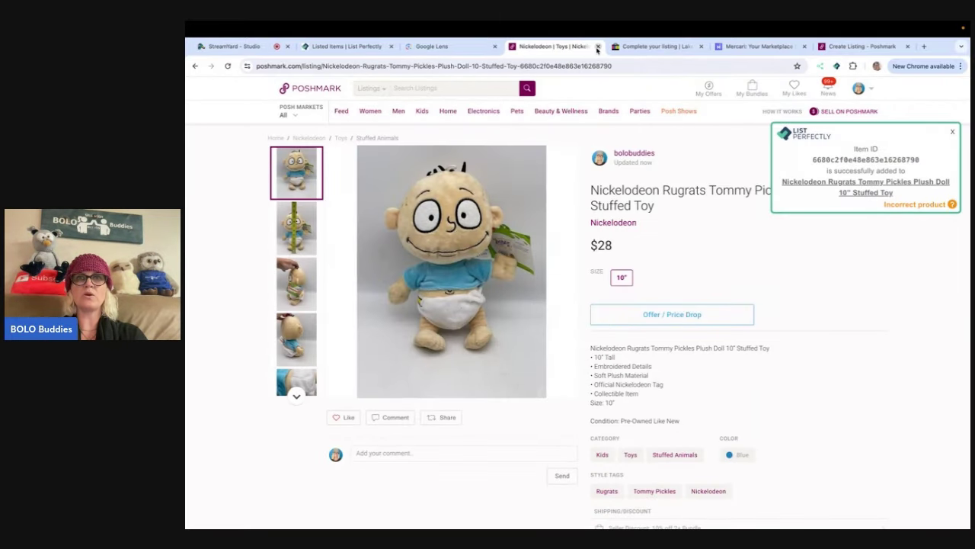
click(597, 47)
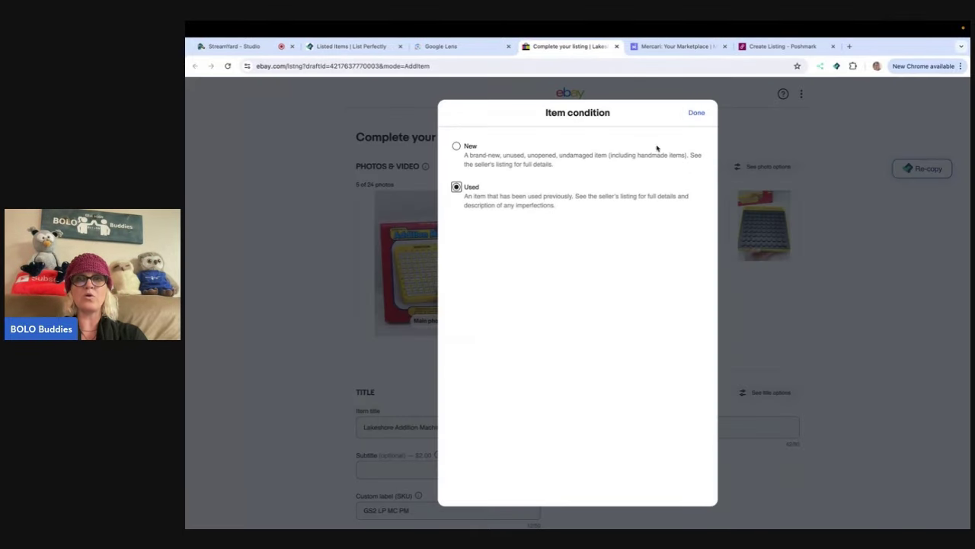
- Confirm Used as the condition in the Lakeshore Addition Machine eBay draft and review its category, item specifics, description, pricing and shipping
click(697, 113)
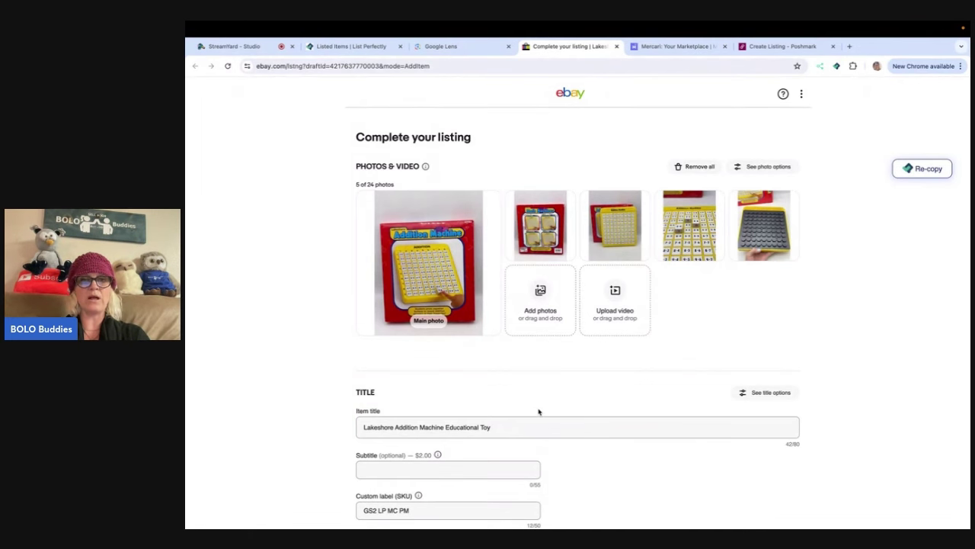
scroll(538, 412, down, 4)
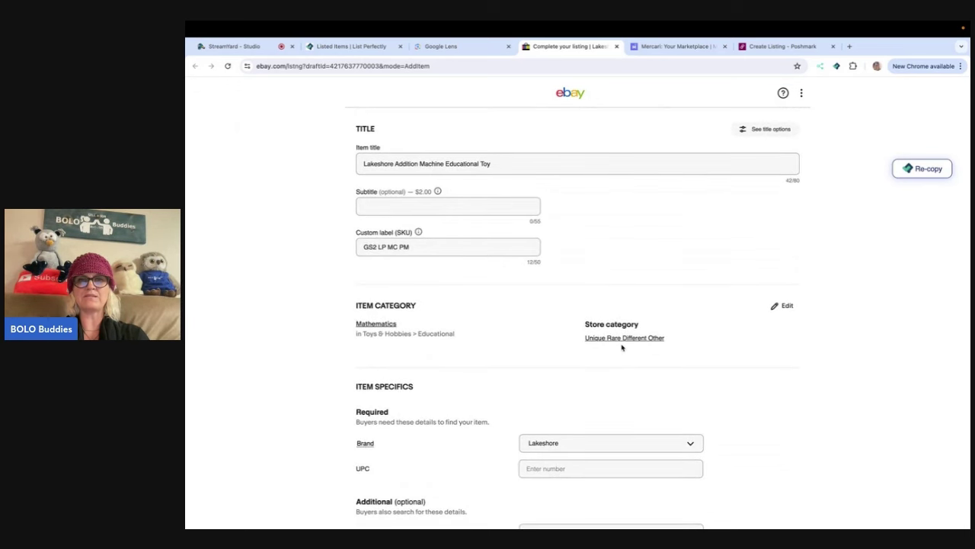
scroll(680, 364, down, 2)
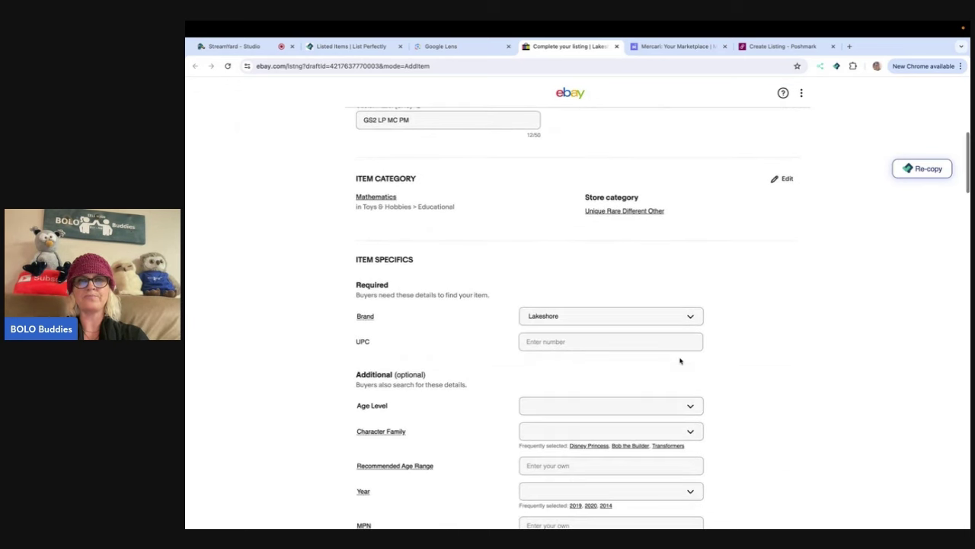
scroll(680, 361, down, 2)
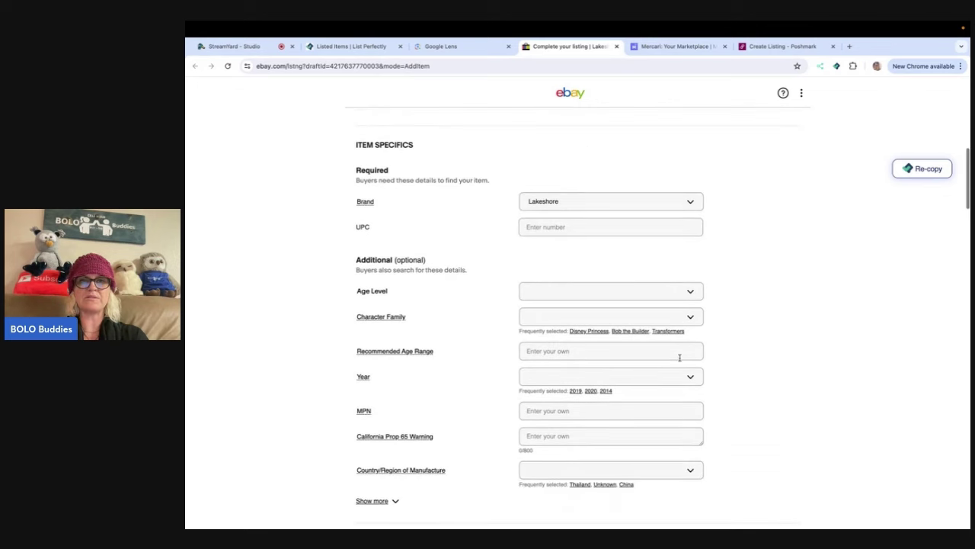
scroll(679, 358, down, 8)
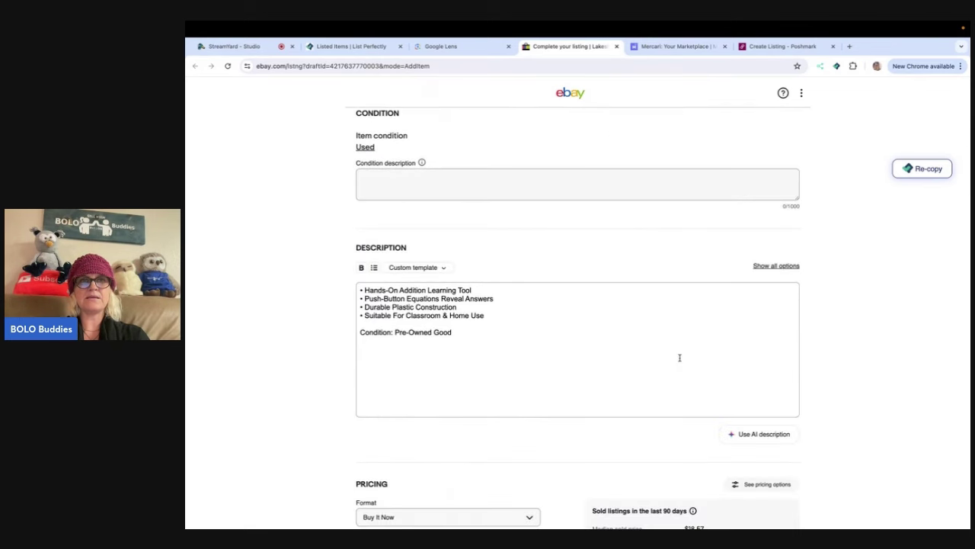
scroll(679, 358, down, 3)
scroll(680, 360, down, 2)
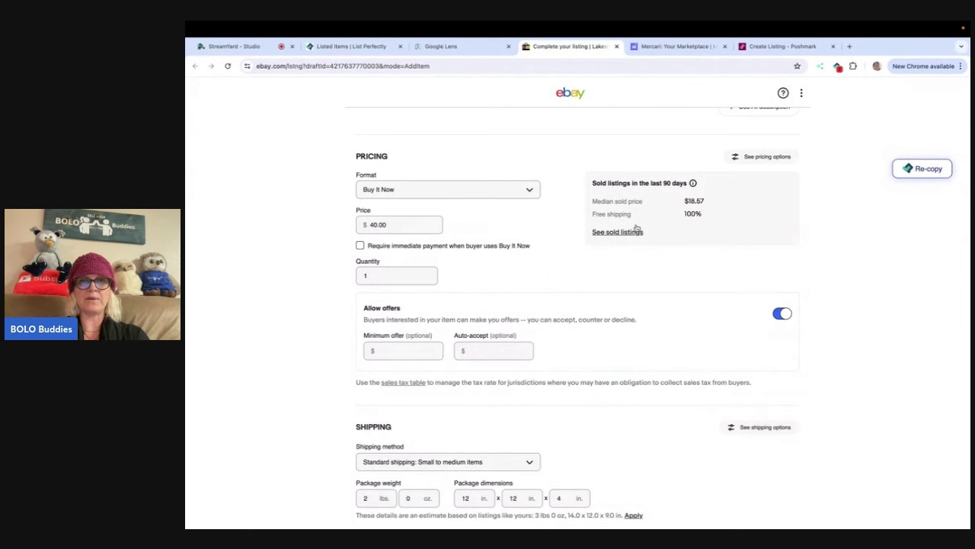
scroll(624, 320, down, 4)
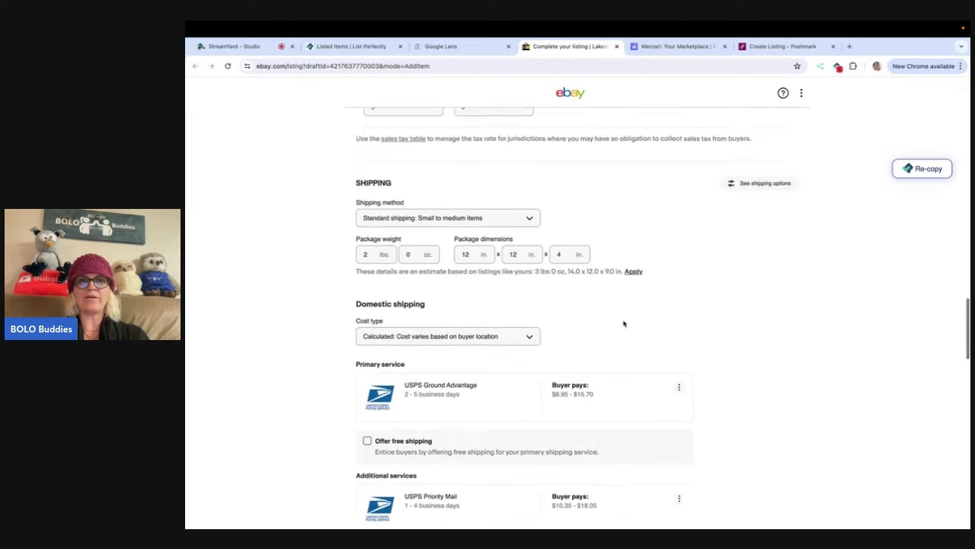
scroll(623, 324, down, 3)
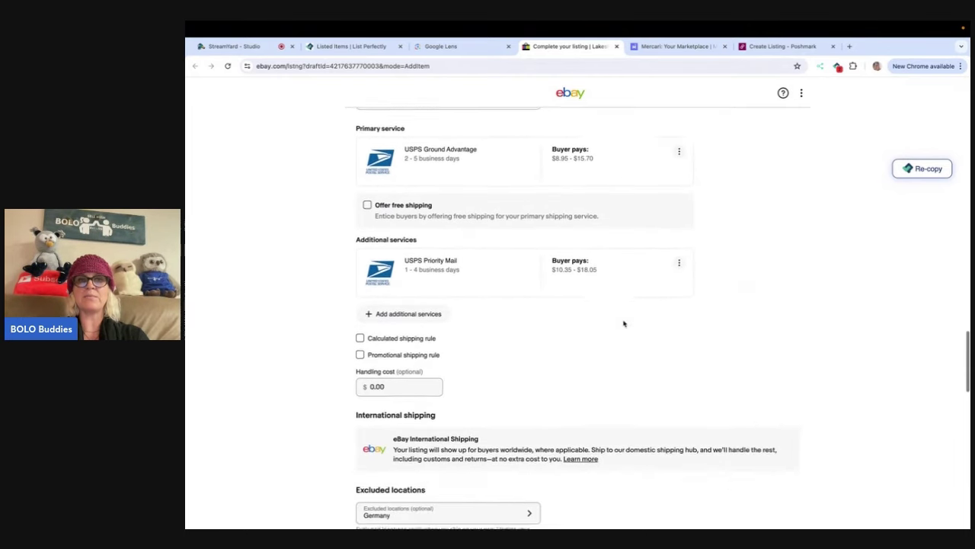
scroll(624, 323, down, 8)
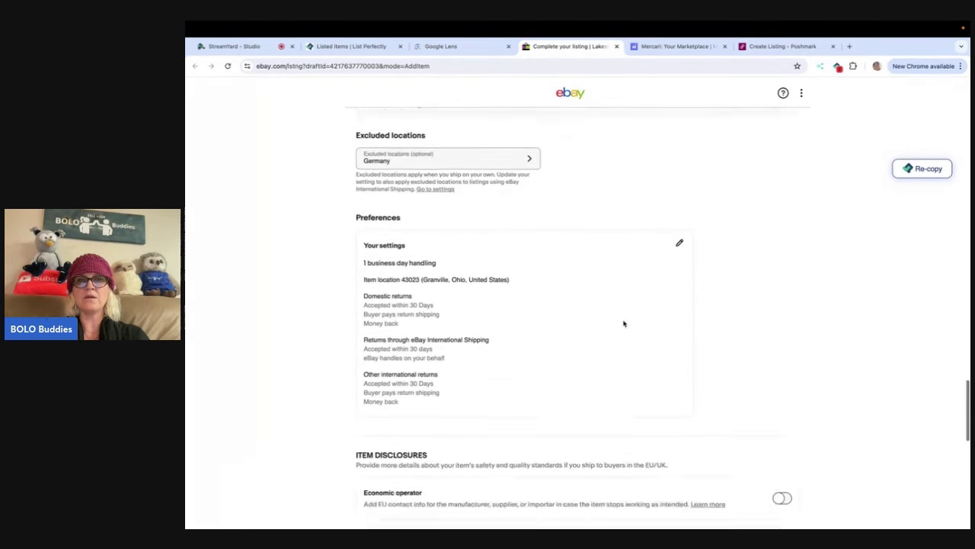
- Turn on Promoted Listings Standard for the eBay draft and set the listing ad rate to 2.1%
scroll(624, 323, down, 1)
click(777, 343)
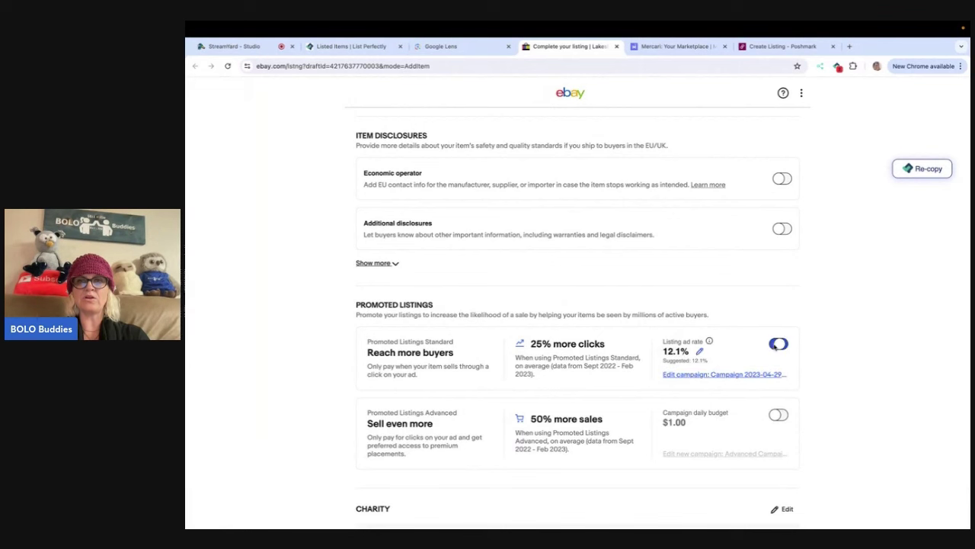
click(696, 351)
key(BackSpace)
key(BackSpace)
key(BackSpace)
key(BackSpace)
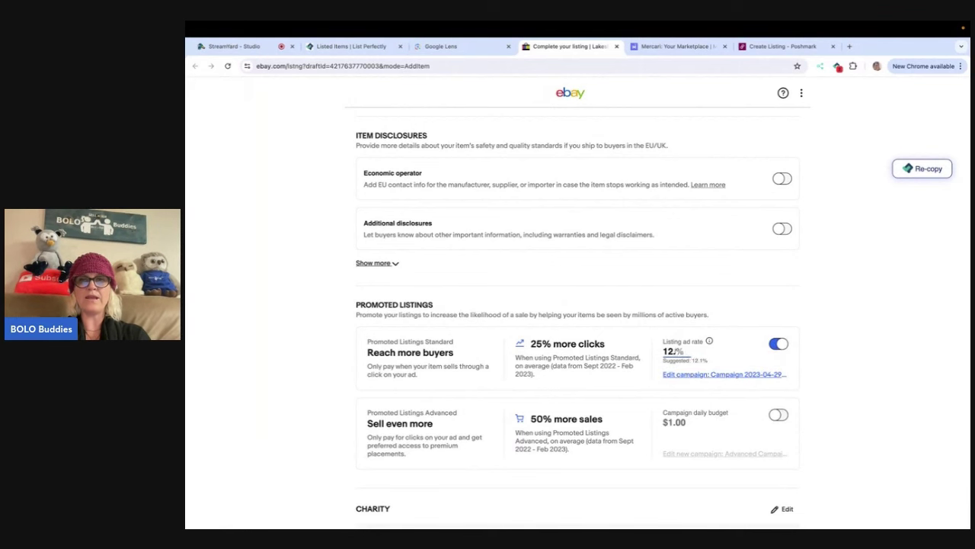
text(2.1)
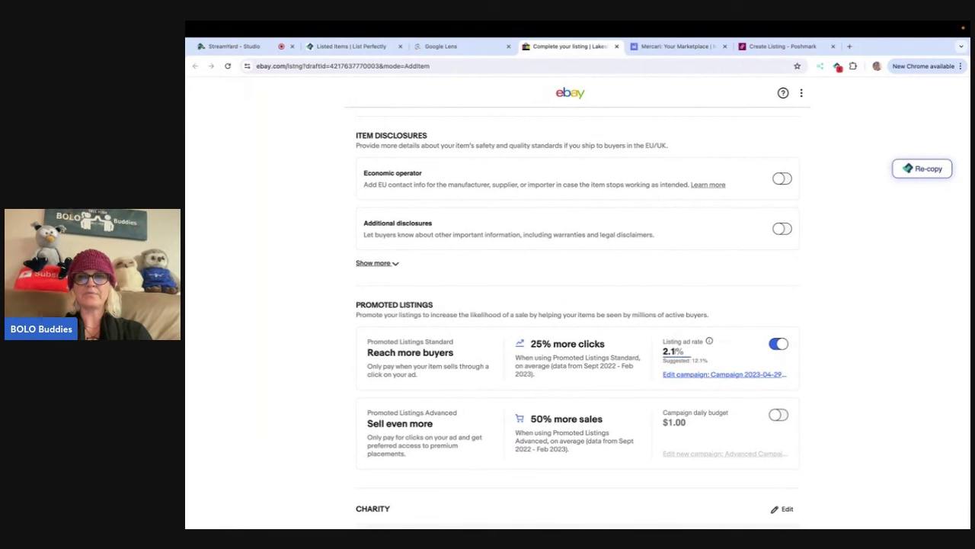
click(811, 273)
- Publish the Lakeshore Addition Machine listing on eBay and close the resulting listing page
scroll(812, 273, down, 5)
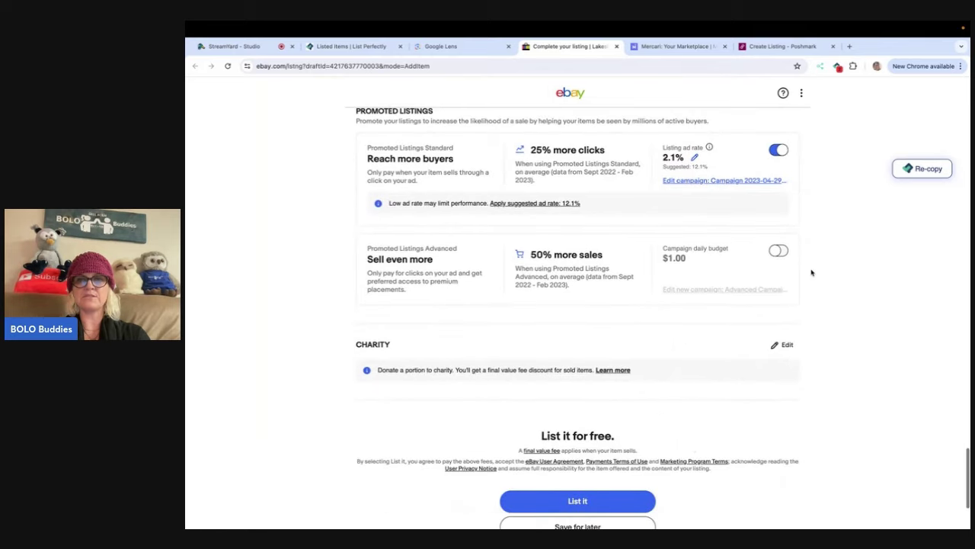
scroll(693, 448, down, 1)
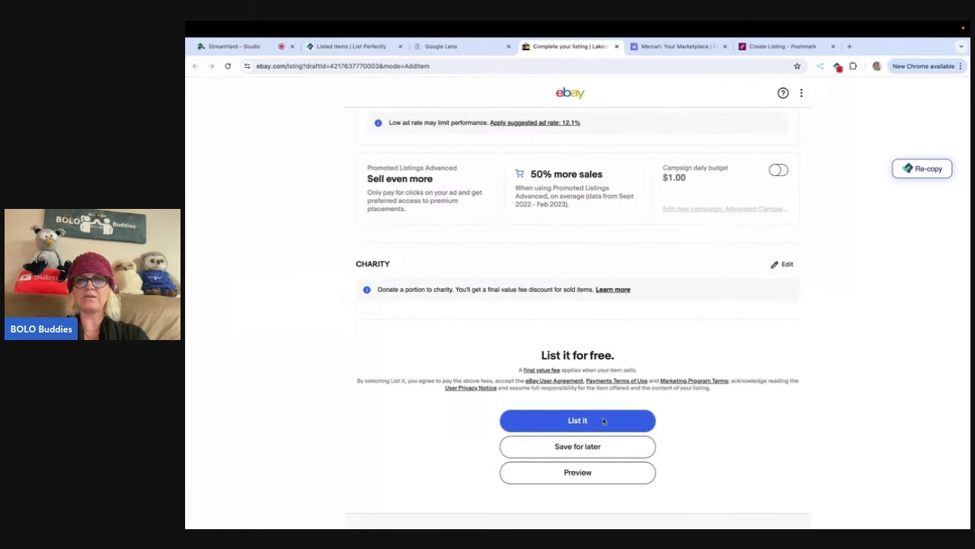
click(603, 421)
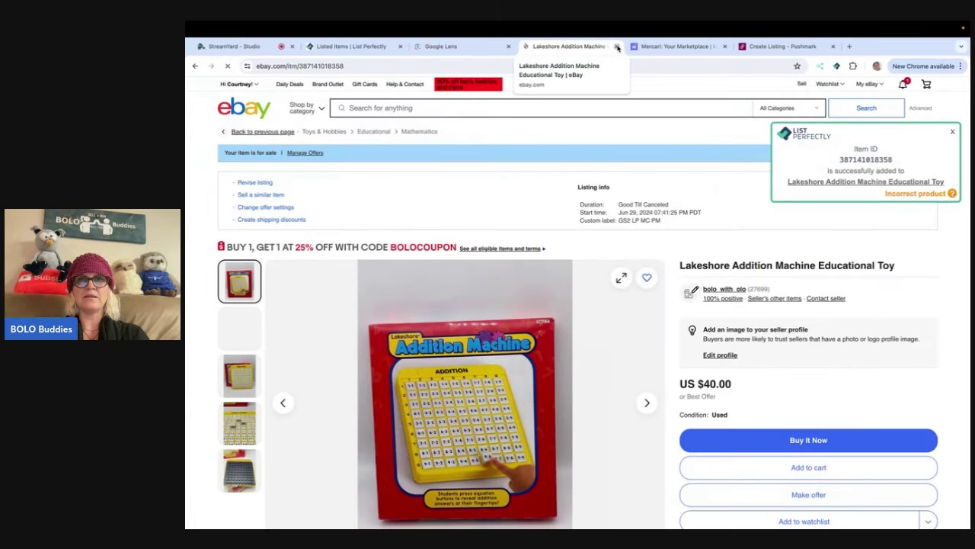
click(617, 47)
- In the Mercari draft, check the description and choose the suggested category Learning & Development Toys under Toys & Collectibles
scroll(588, 183, up, 10)
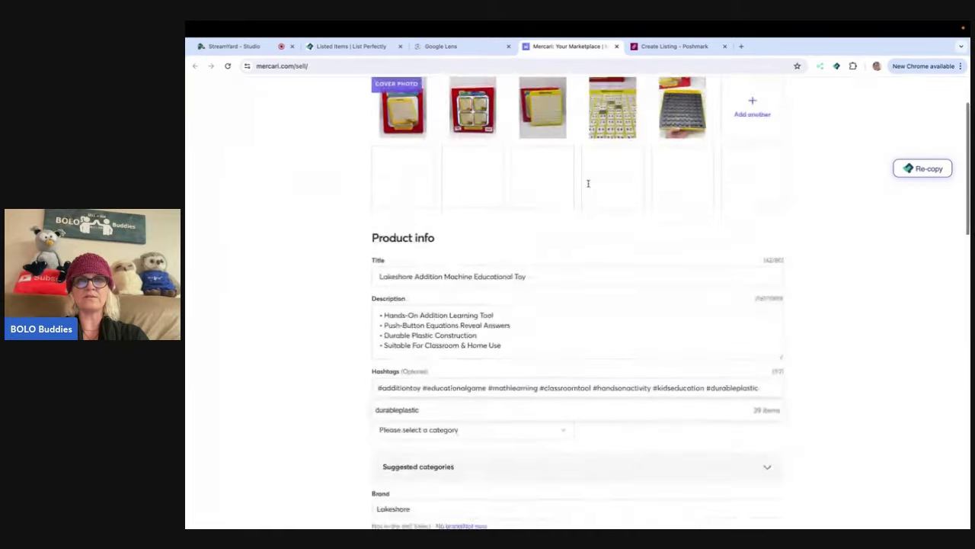
scroll(588, 182, up, 2)
scroll(579, 307, down, 1)
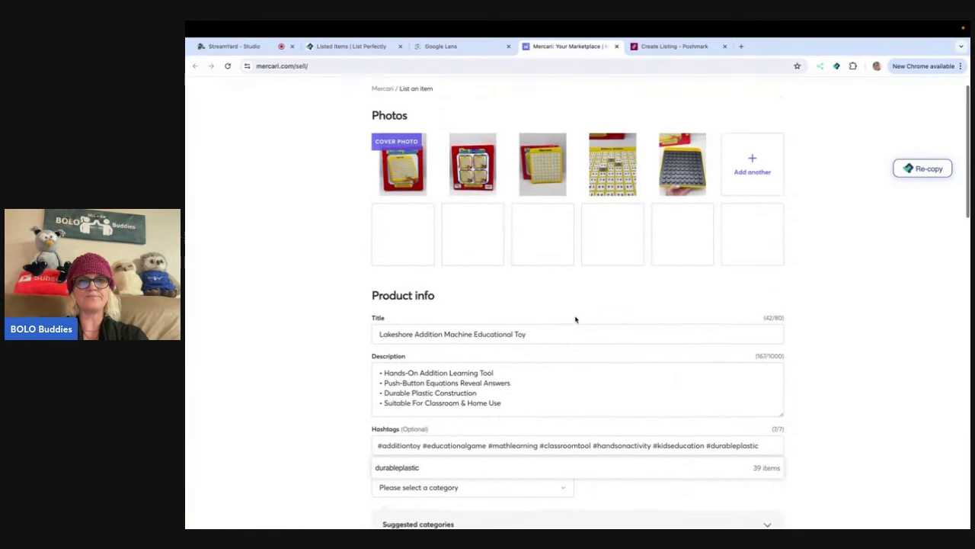
click(385, 343)
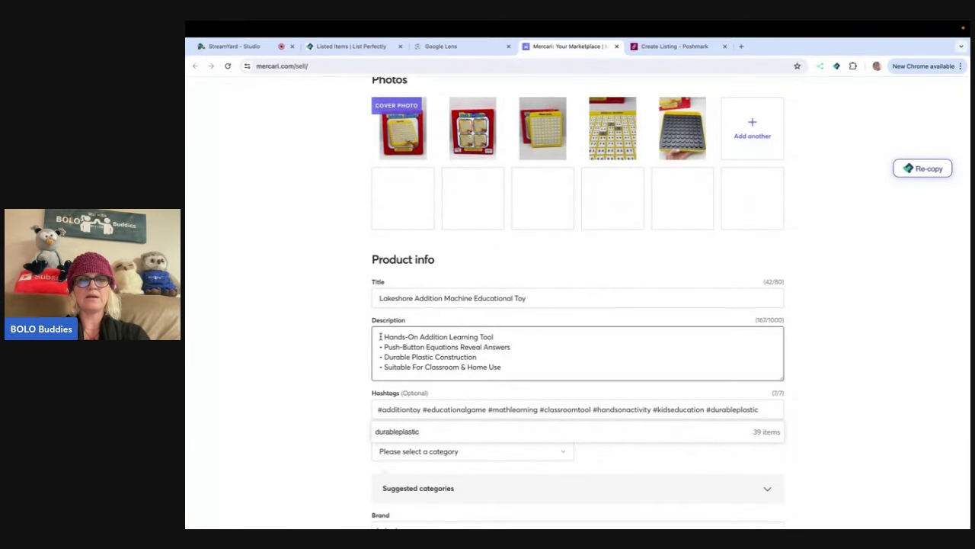
scroll(380, 336, down, 4)
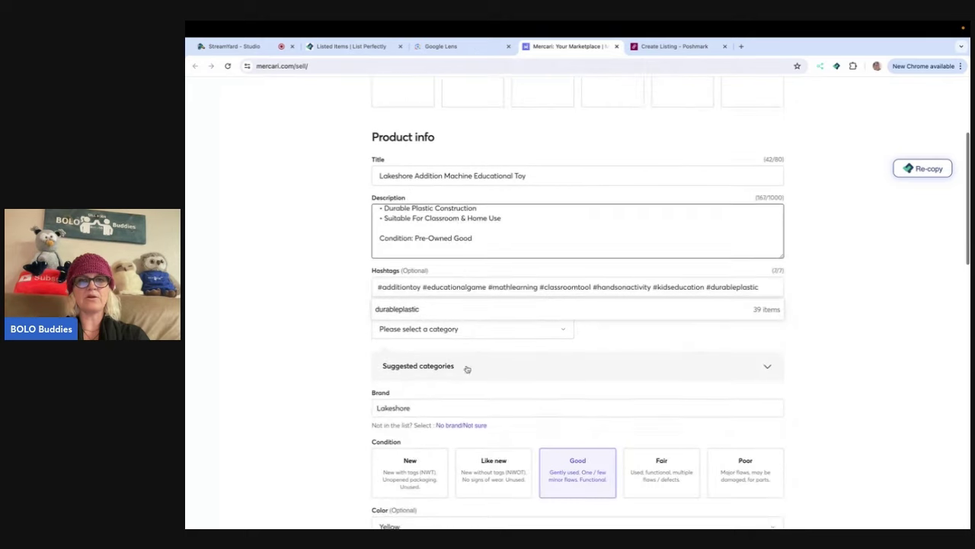
scroll(467, 369, down, 1)
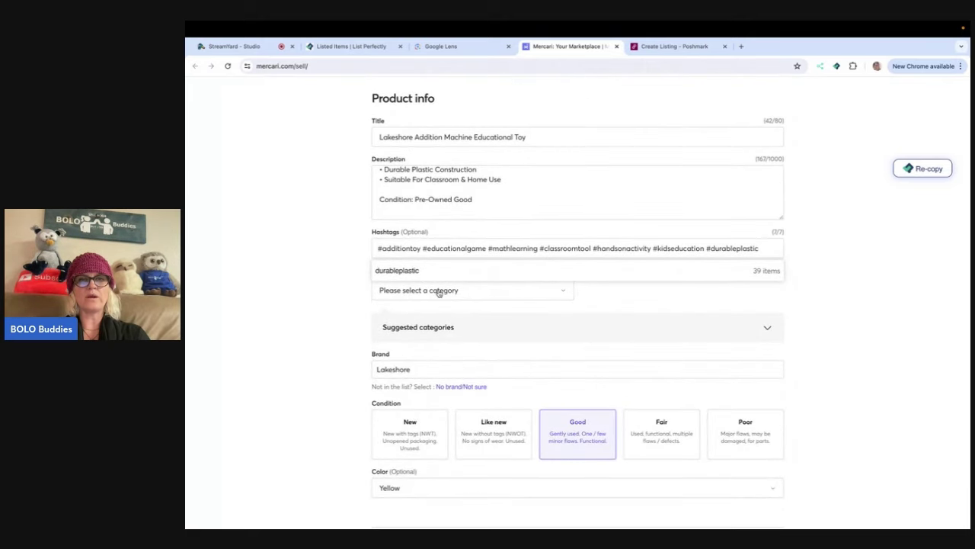
click(429, 328)
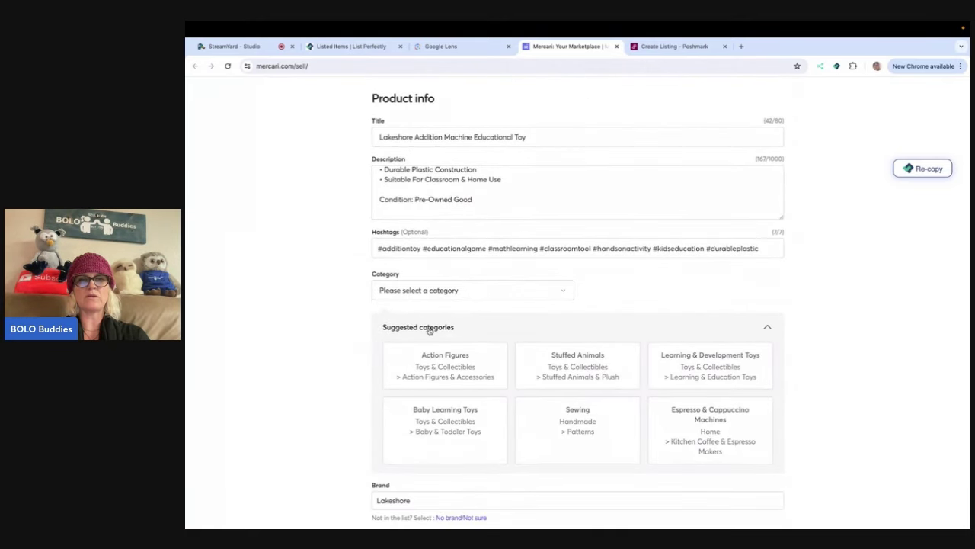
click(698, 371)
- Set the item condition in the Mercari draft to Like new
scroll(835, 372, down, 1)
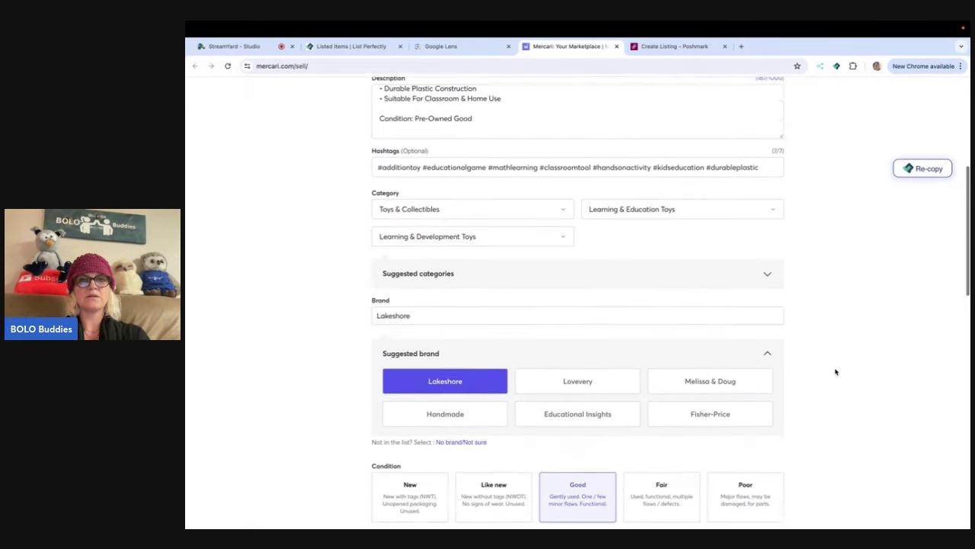
scroll(835, 372, down, 1)
scroll(445, 349, down, 2)
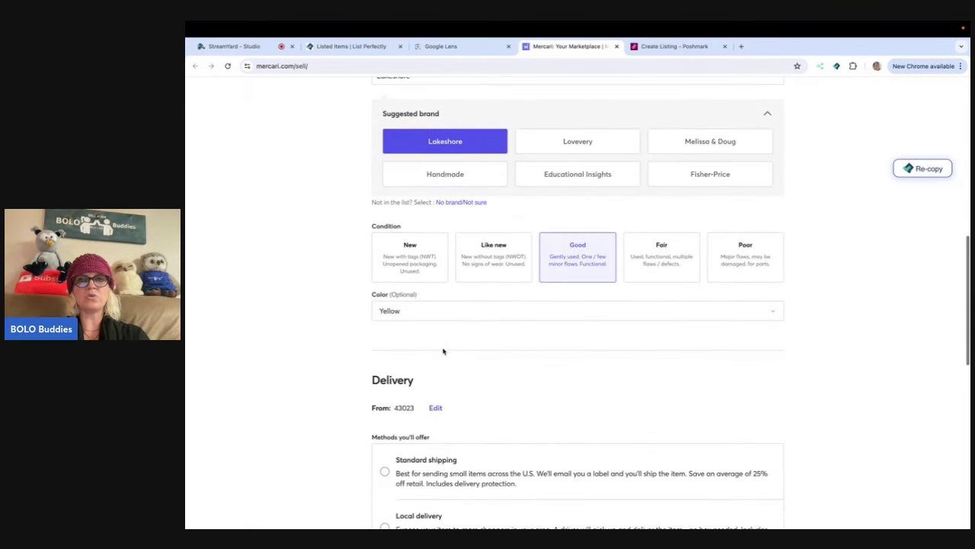
click(485, 276)
- Publish the Lakeshore Addition Machine listing on Mercari and close the resulting listing page
scroll(484, 276, down, 5)
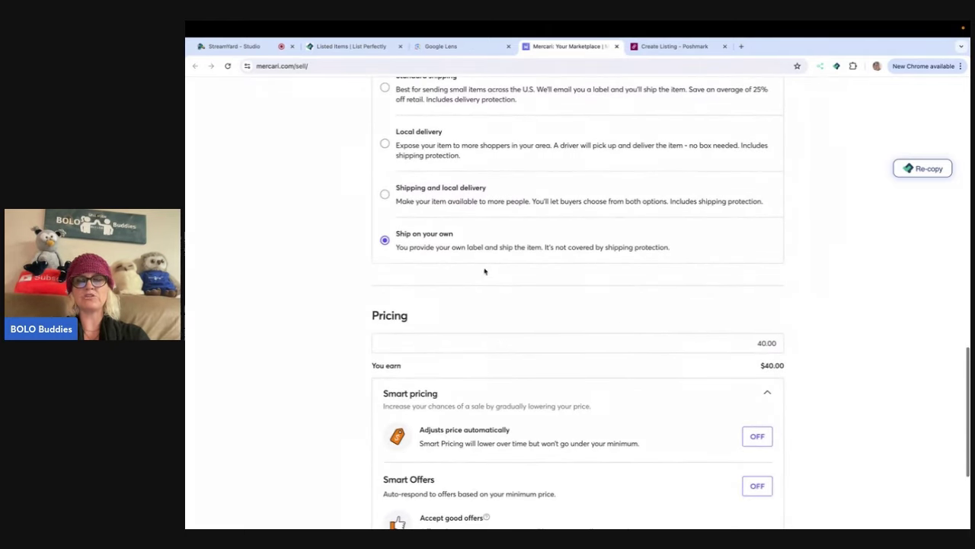
scroll(645, 355, down, 3)
click(646, 483)
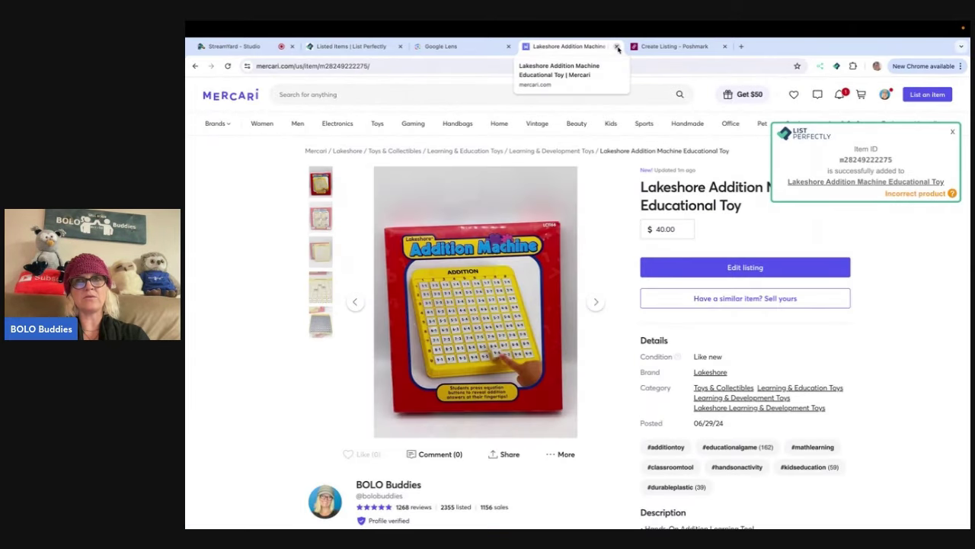
click(617, 46)
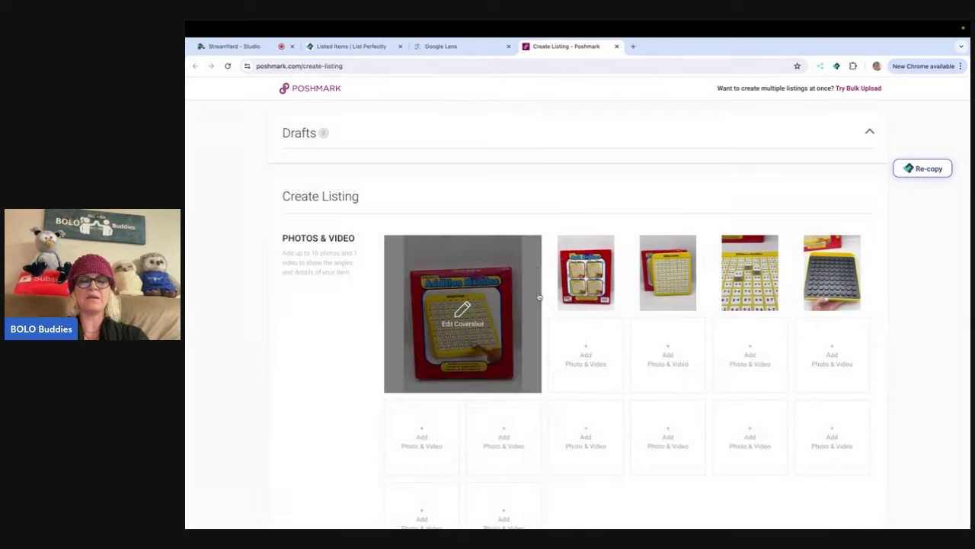
- In the Poshmark draft, set the category to Home Other with the subcategory None
scroll(538, 297, down, 5)
scroll(539, 296, down, 3)
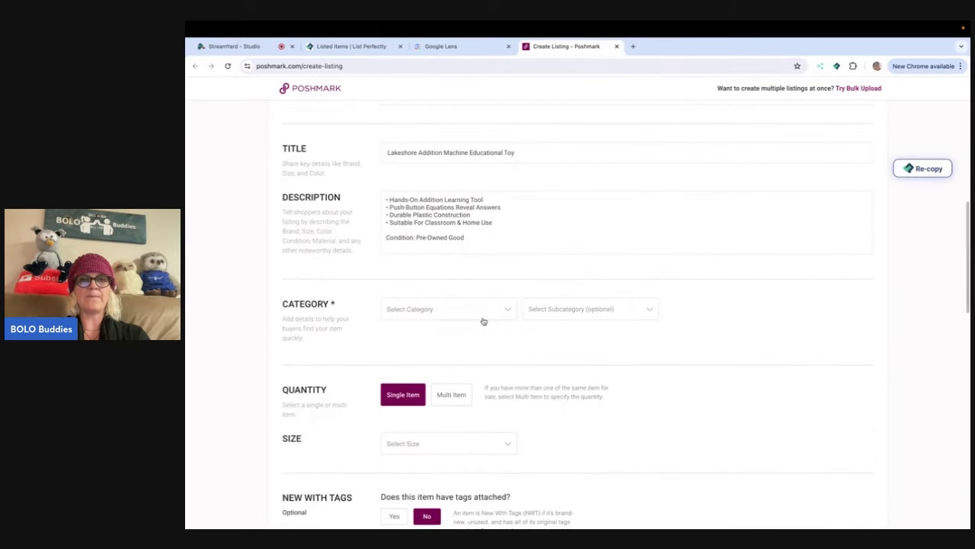
click(480, 319)
scroll(438, 389, down, 1)
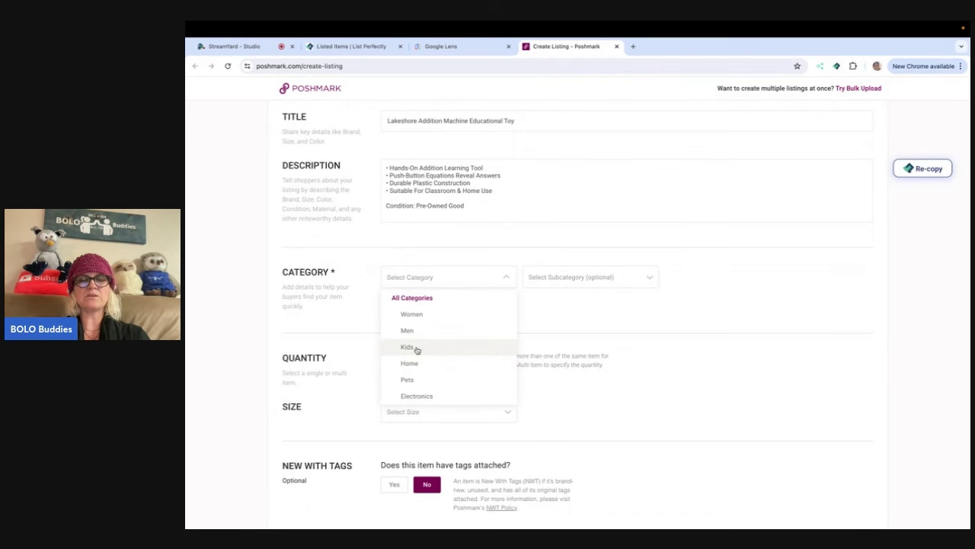
click(417, 365)
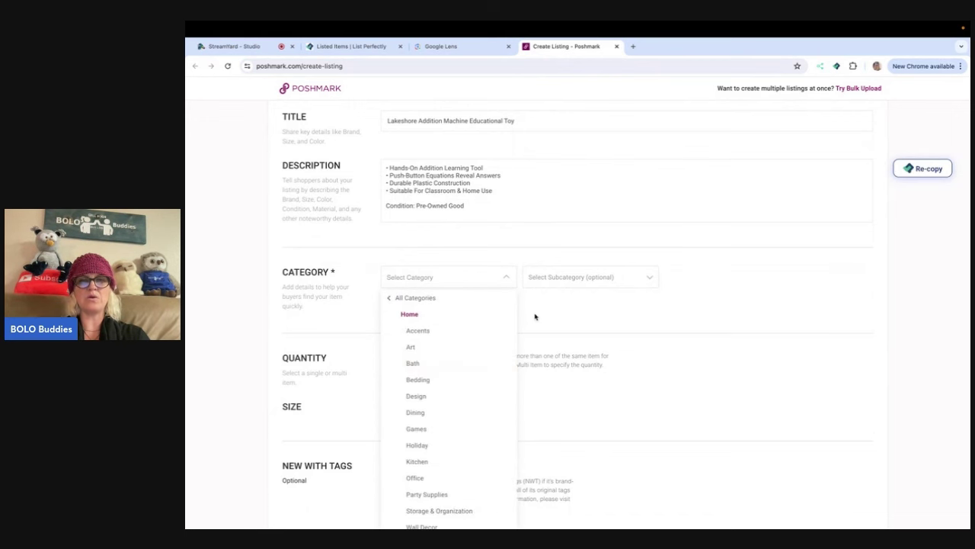
scroll(438, 434, down, 5)
scroll(440, 300, up, 1)
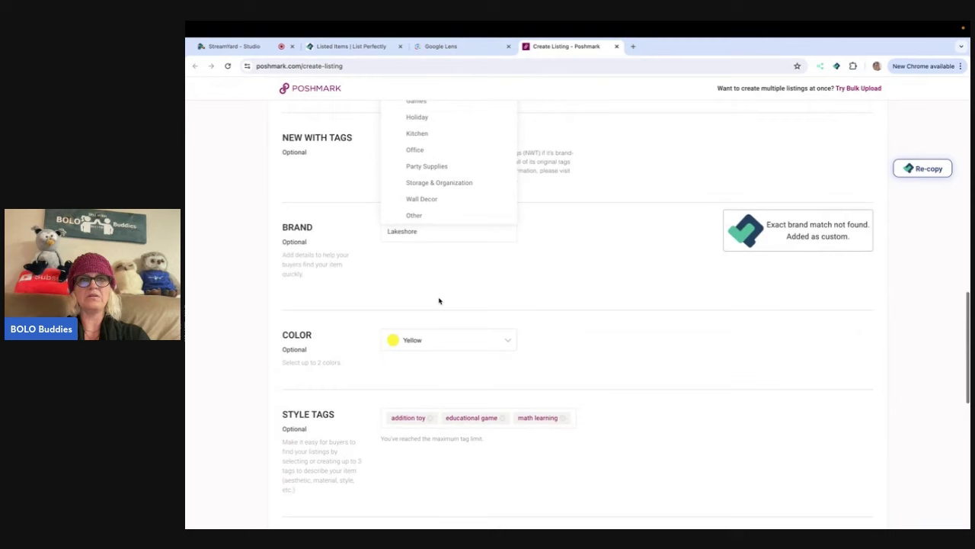
click(458, 216)
scroll(458, 218, up, 3)
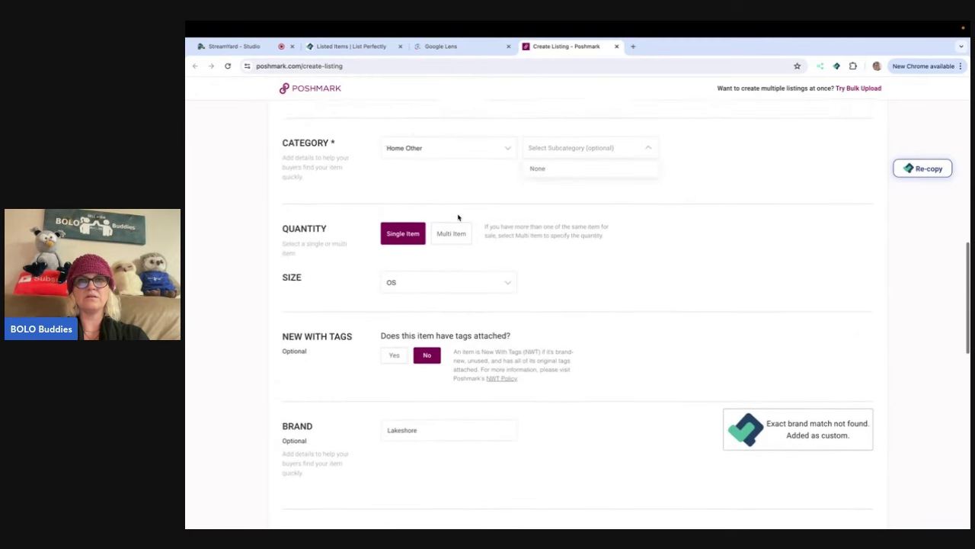
click(546, 169)
- Review the remaining Poshmark details, publish the Lakeshore Addition Machine listing, and close the Google Lens and listing pages
scroll(447, 311, down, 3)
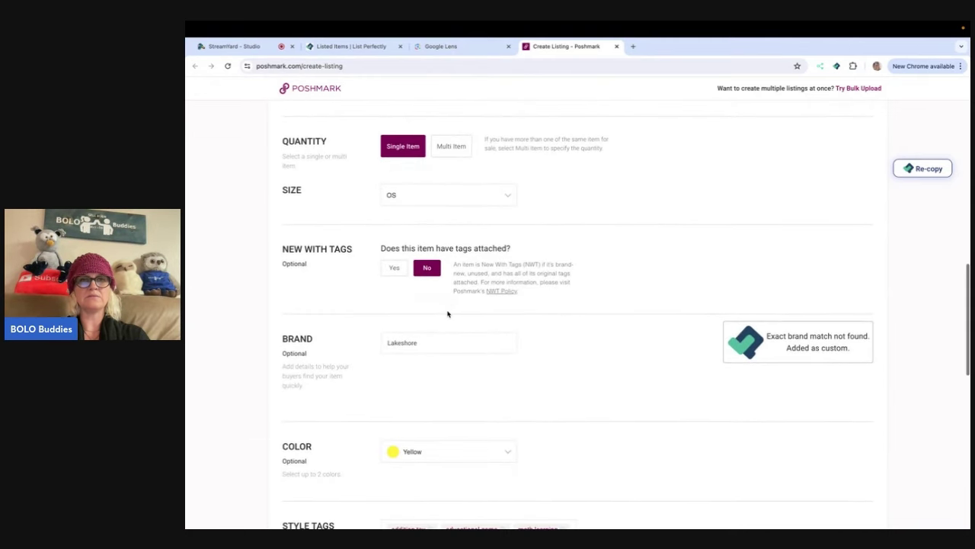
scroll(447, 313, down, 4)
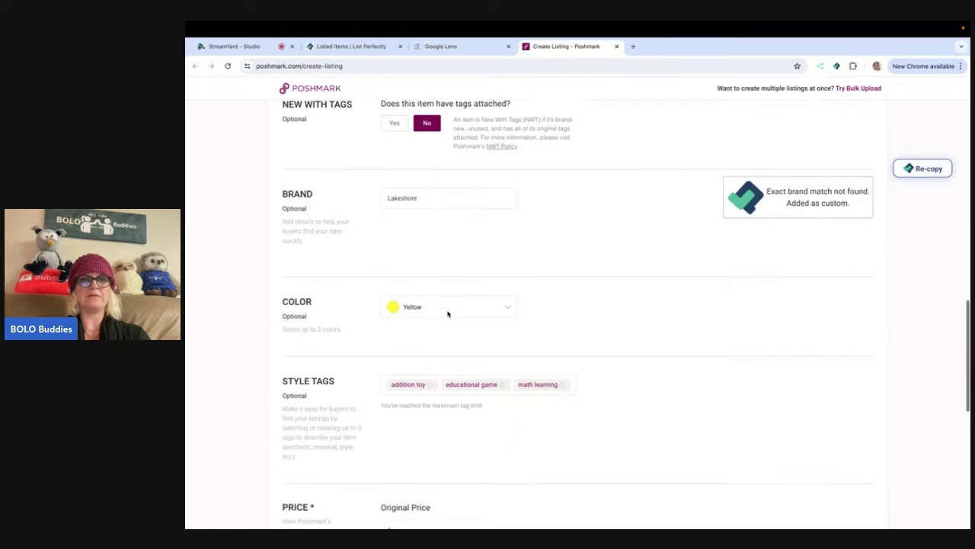
scroll(448, 313, down, 3)
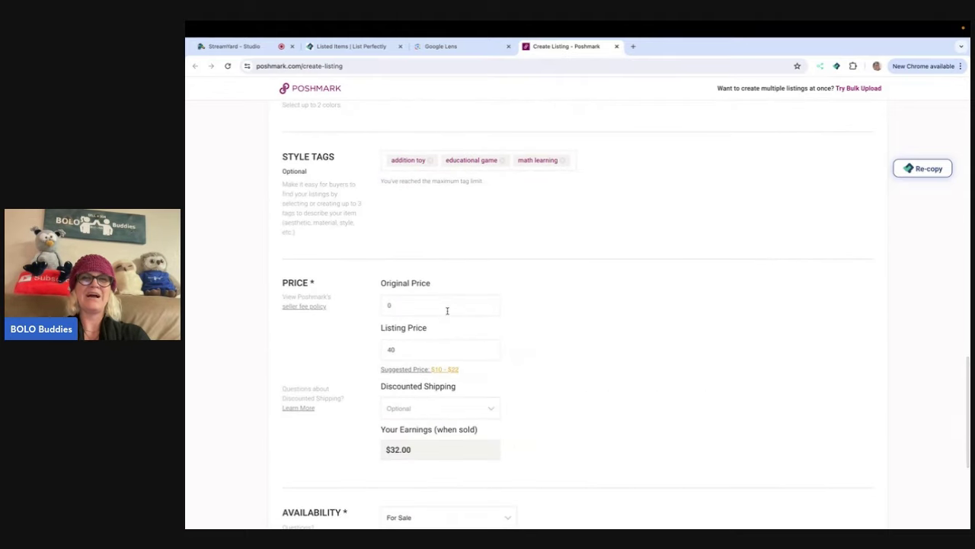
scroll(423, 335, down, 5)
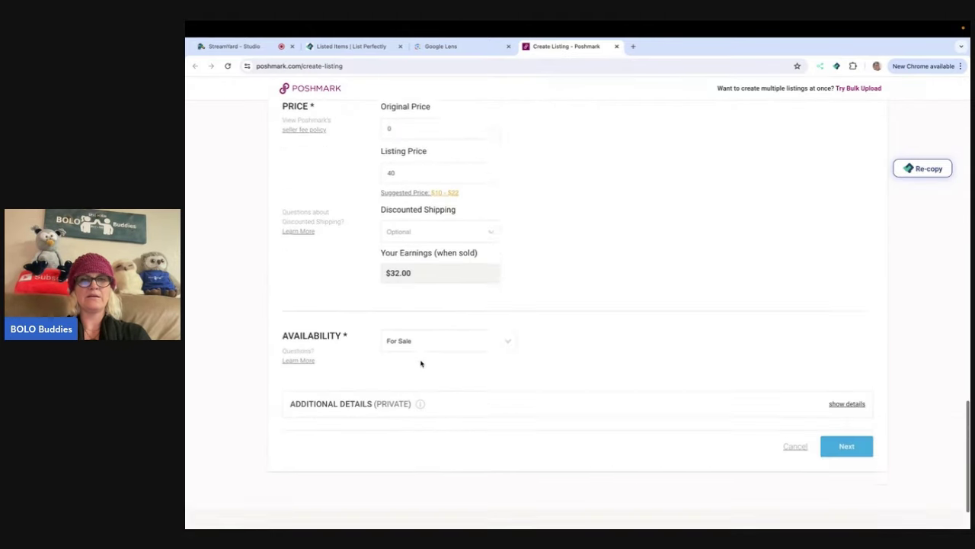
click(844, 390)
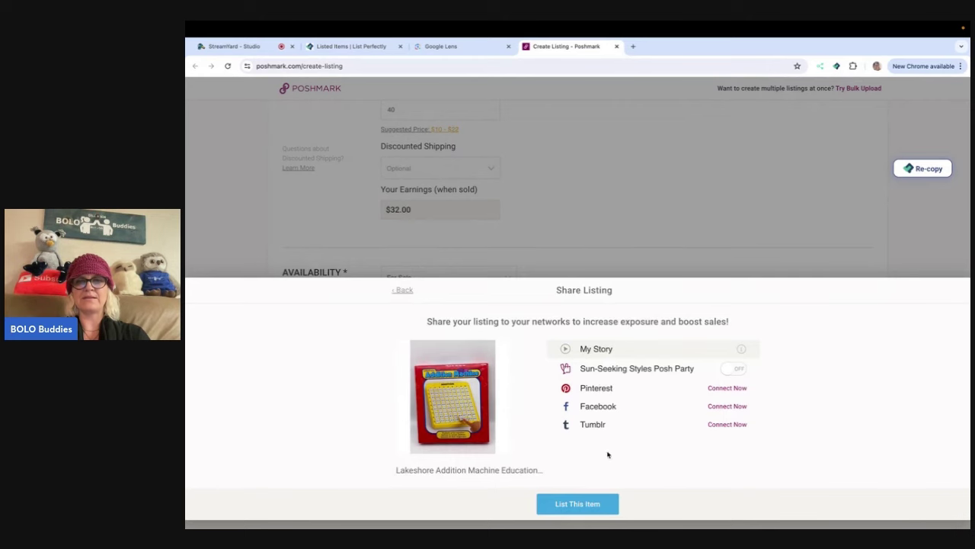
click(564, 503)
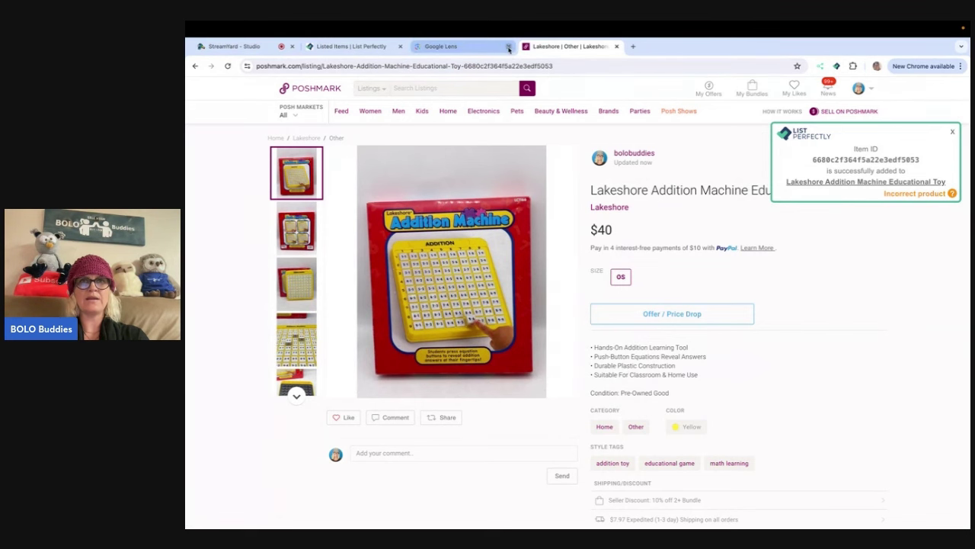
click(509, 46)
click(508, 46)
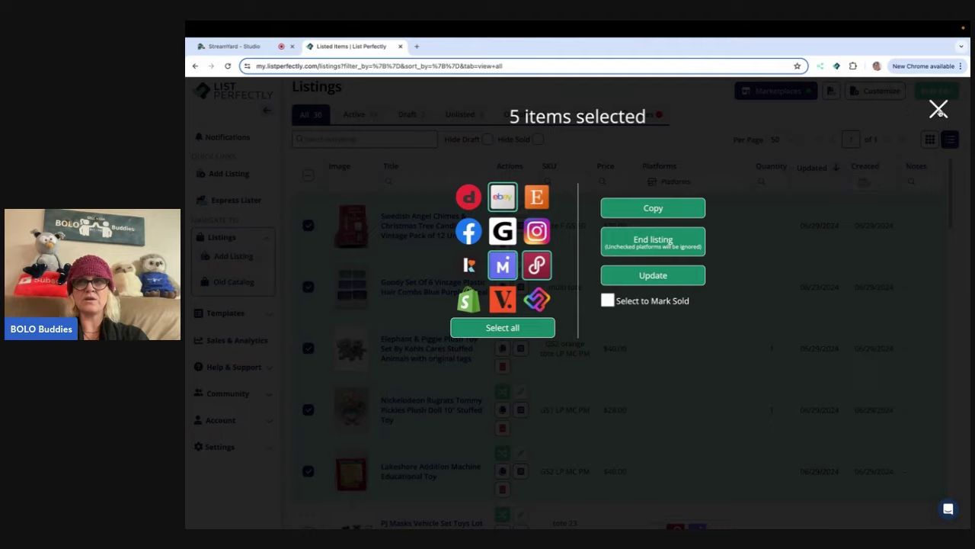
- Dismiss the bulk action overlay for the selected items in List Perfectly and reload the listings page
click(938, 109)
scroll(450, 360, down, 3)
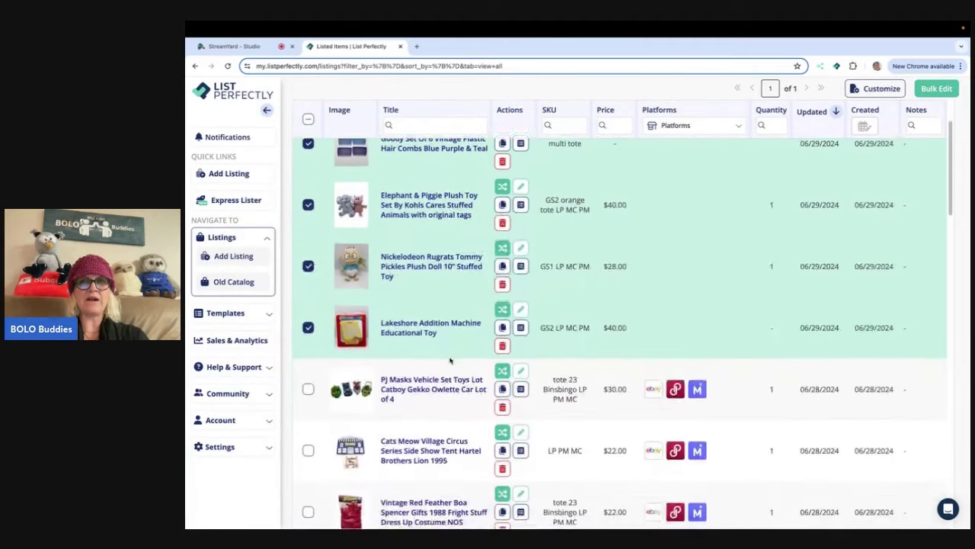
scroll(450, 360, up, 5)
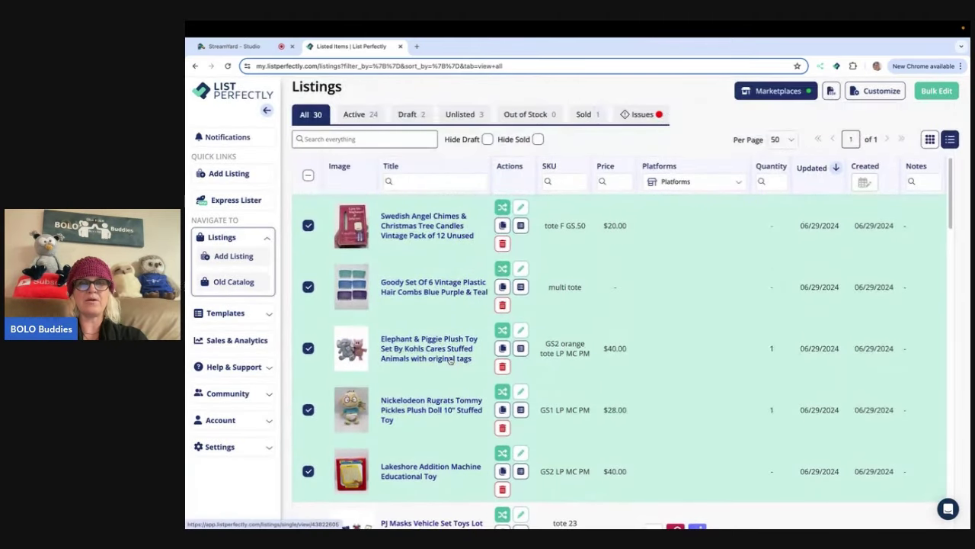
click(521, 67)
key(Return)
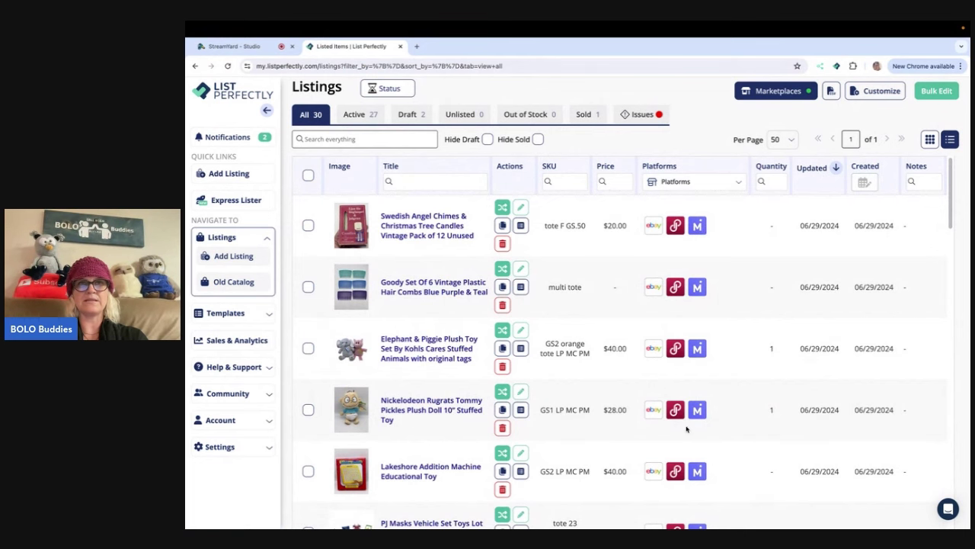
- Review the draft, sold and full listings in the catalog, checking which marketplaces each item is listed on
click(407, 114)
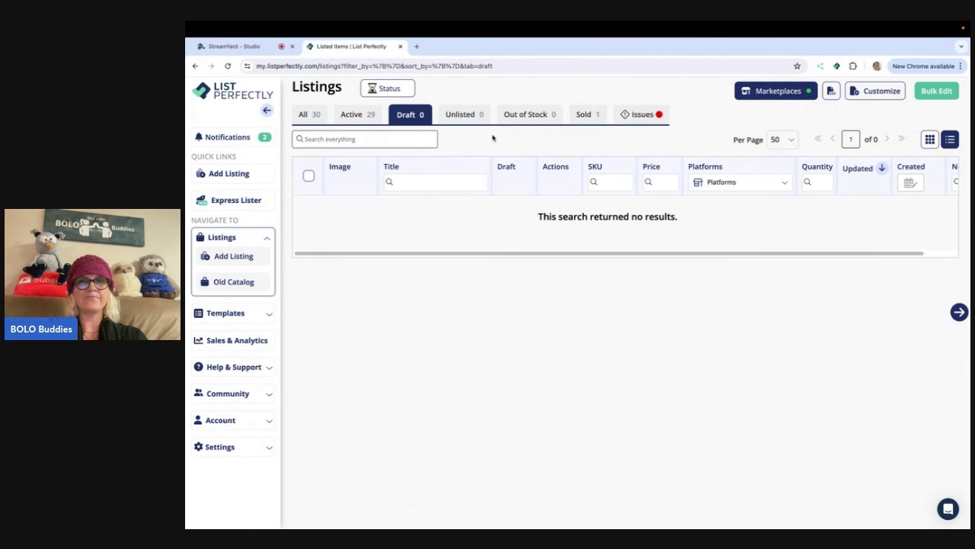
click(584, 115)
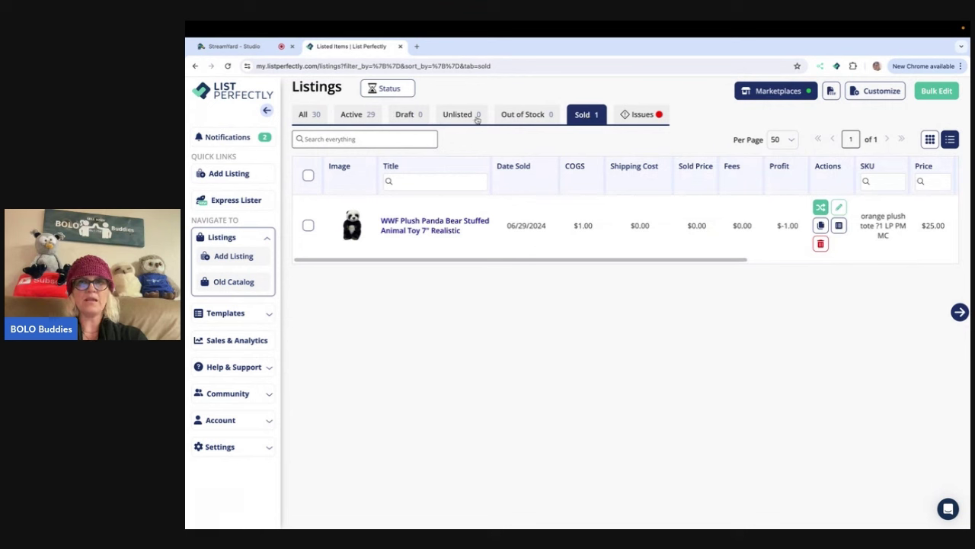
click(308, 120)
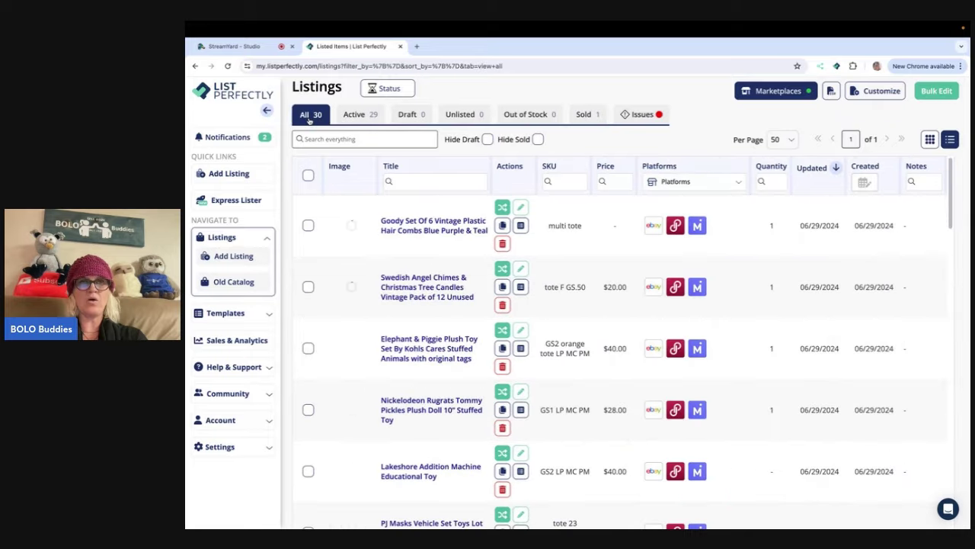
scroll(383, 278, down, 4)
scroll(382, 277, down, 10)
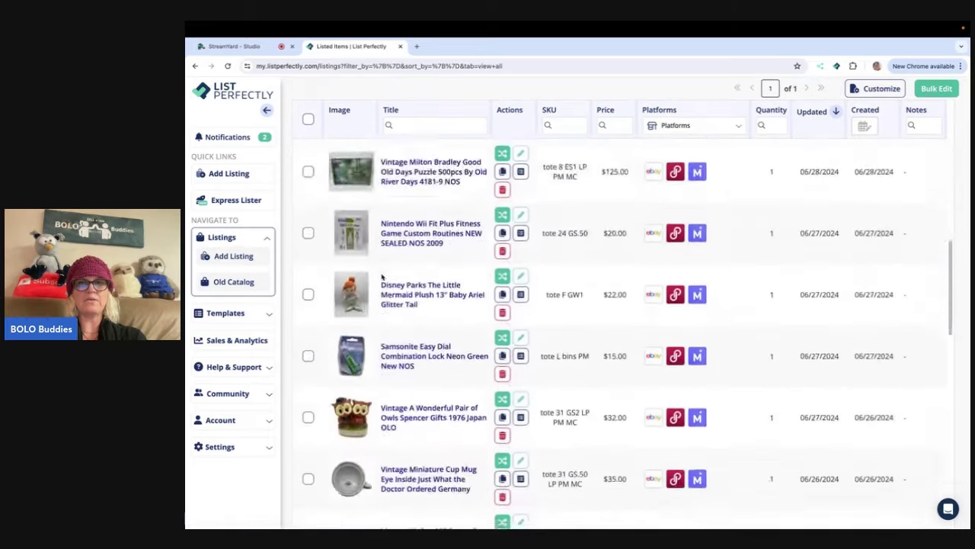
scroll(382, 278, down, 3)
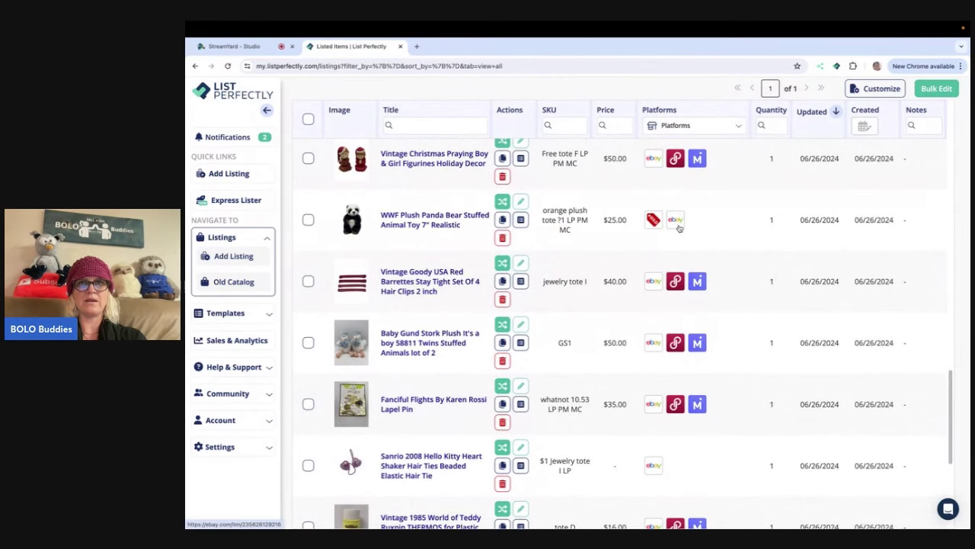
scroll(678, 227, up, 15)
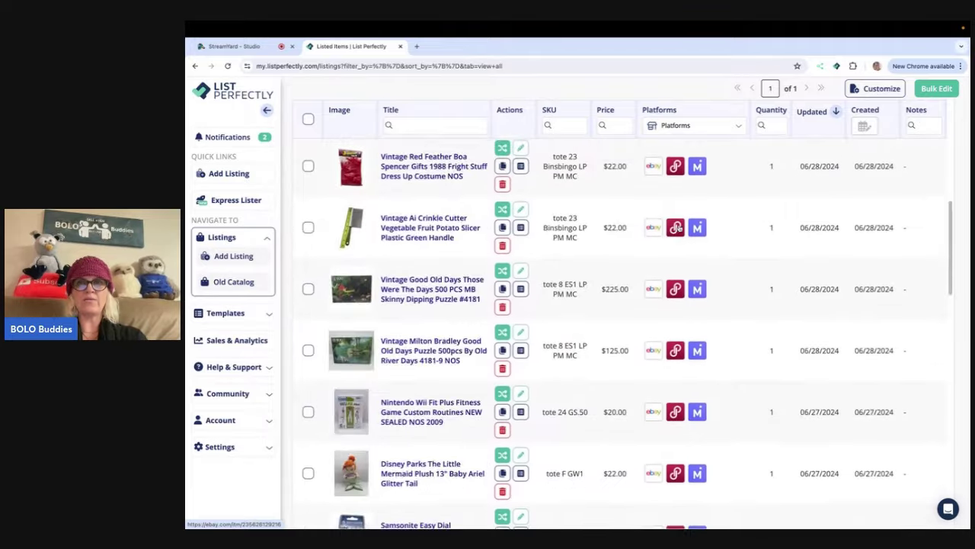
scroll(678, 227, up, 10)
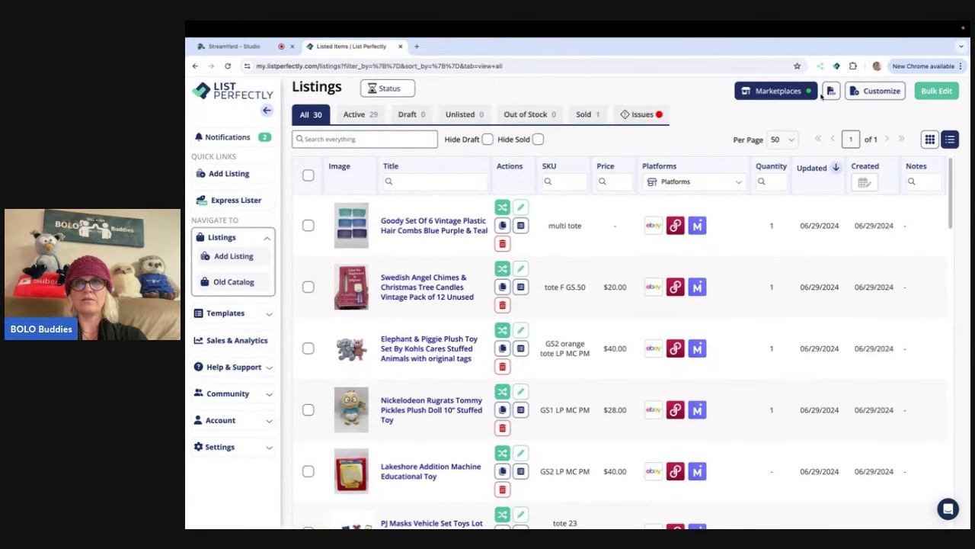
- Open the List Perfectly extension's sales view to check sales detection and recently sold items, and close it
click(836, 66)
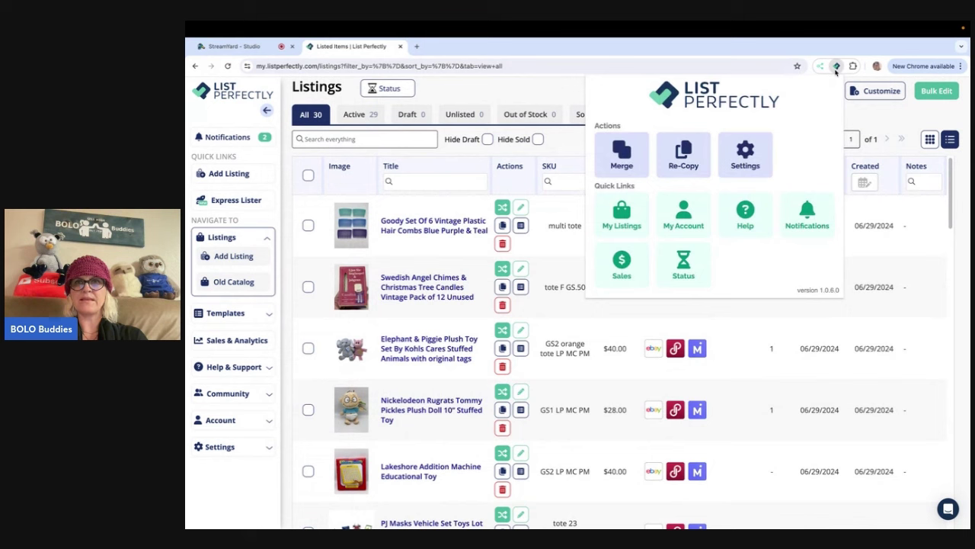
click(621, 272)
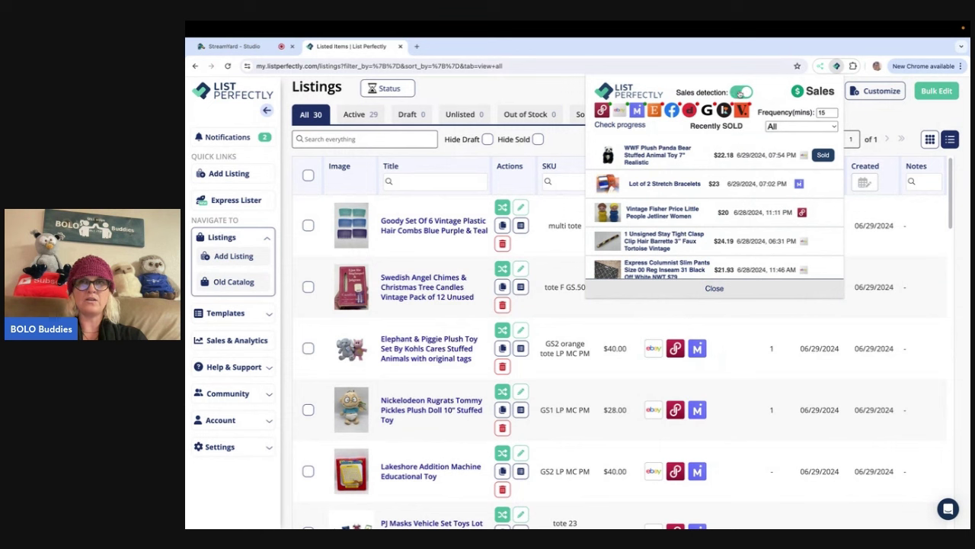
click(851, 119)
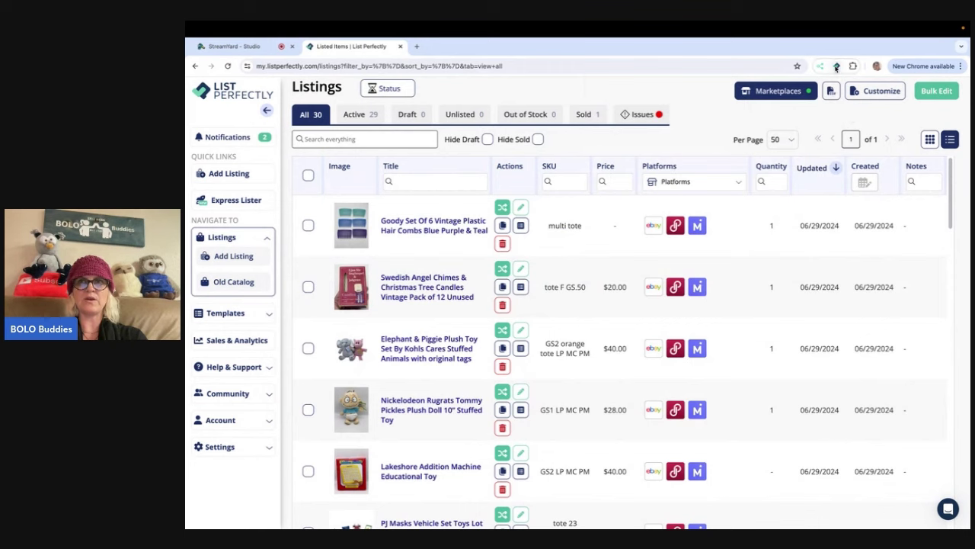
click(835, 66)
click(621, 265)
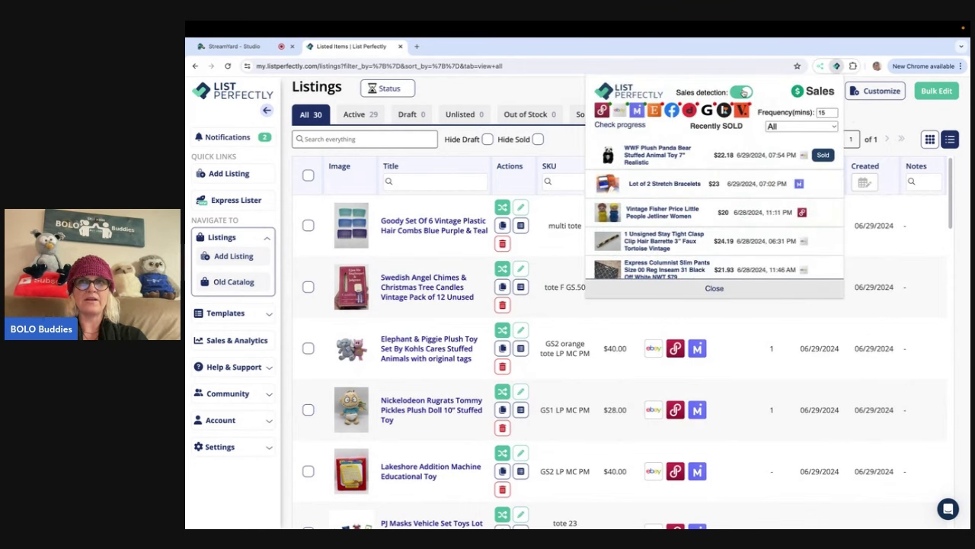
click(851, 117)
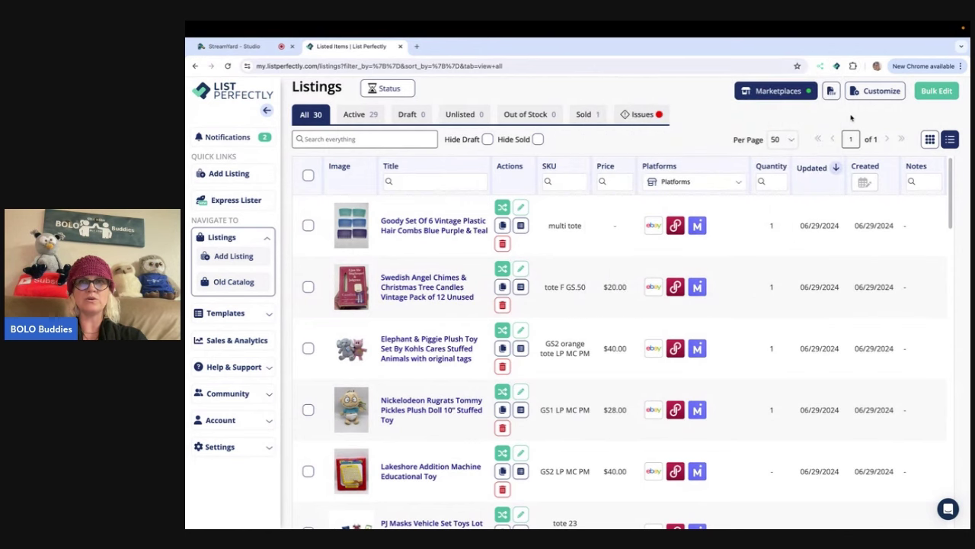
- View the connected marketplaces and the platforms offered in the Connection Wizard, and close both dialogs without connecting any
click(768, 92)
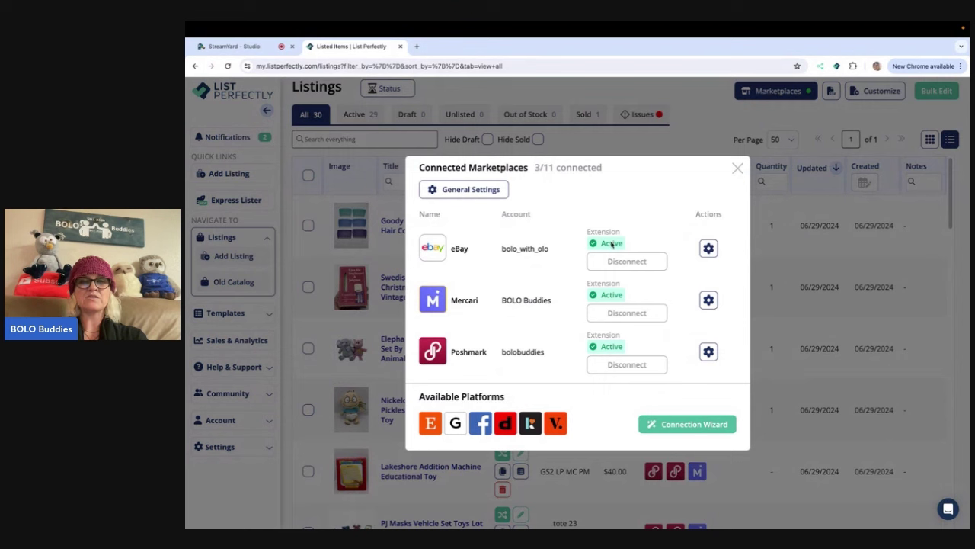
click(676, 428)
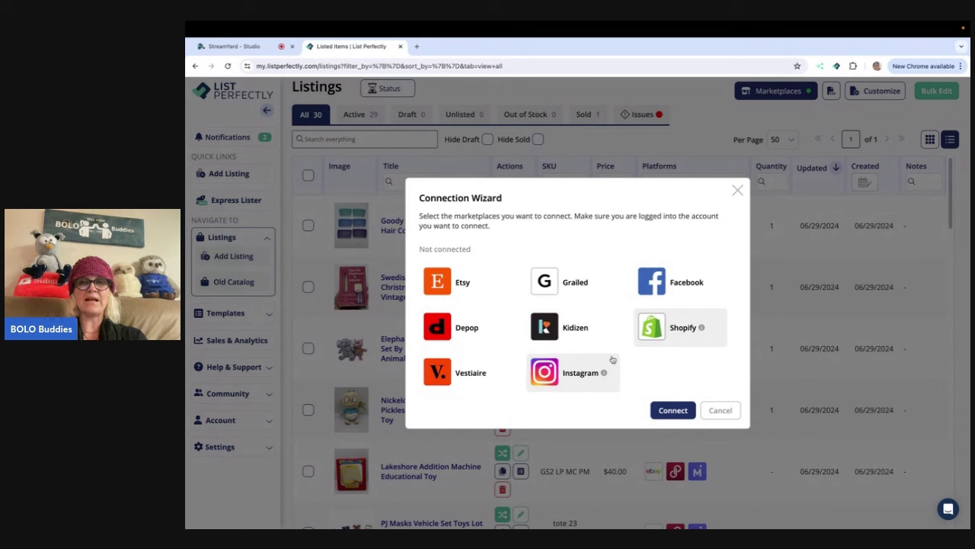
click(737, 192)
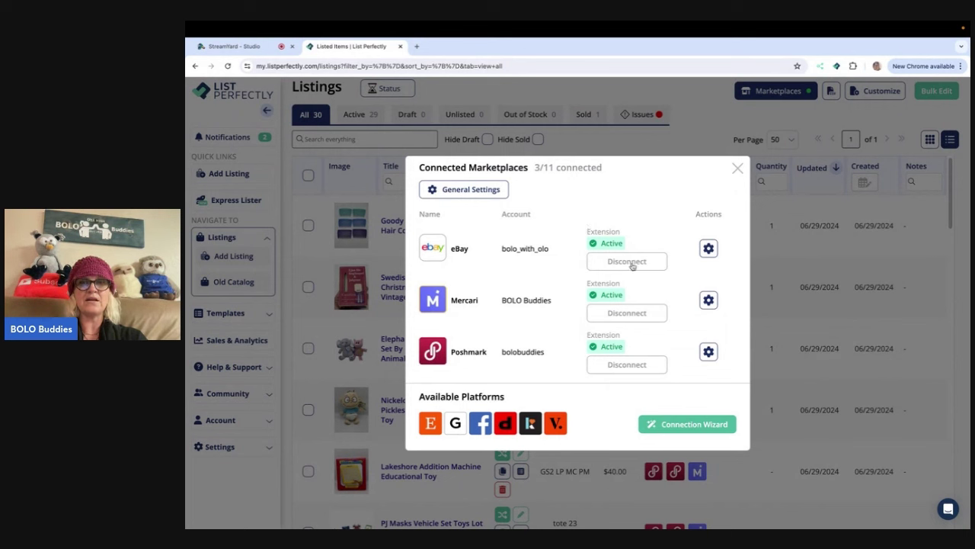
click(737, 169)
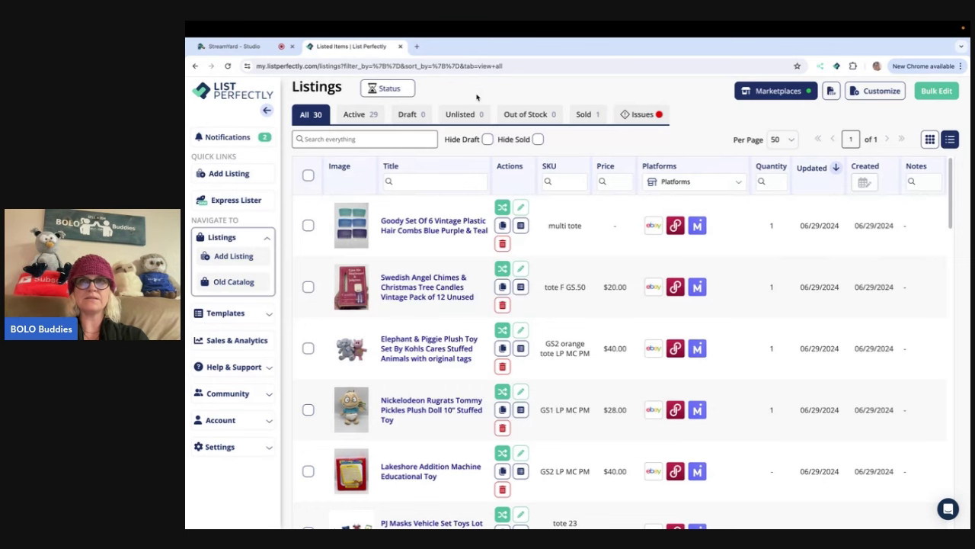
- Switch to StreamYard Studio and change the layout to show only the camera
click(251, 47)
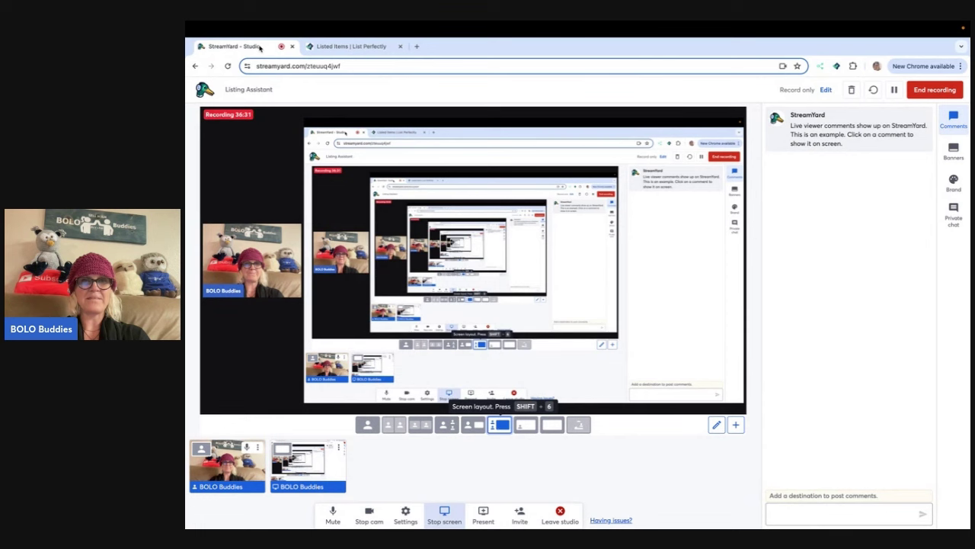
key(shift+1)
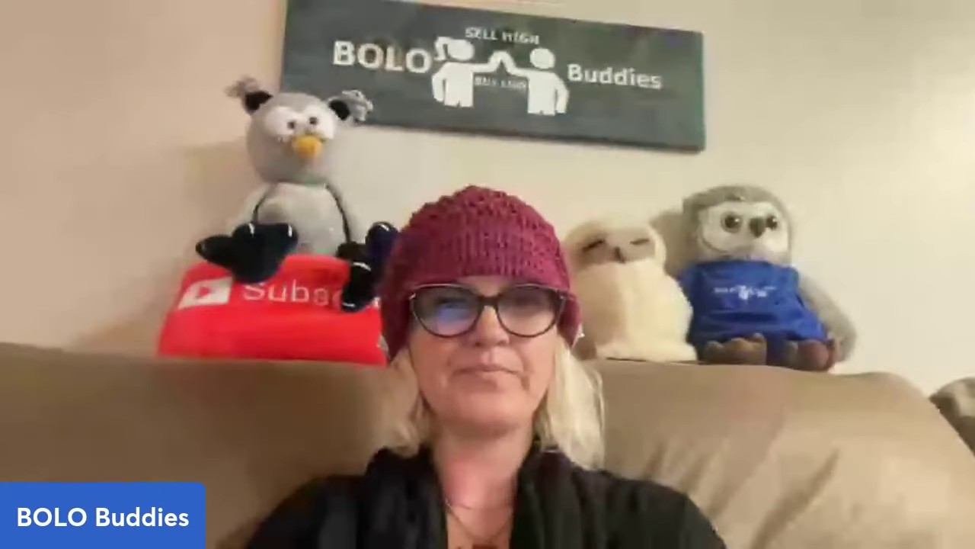